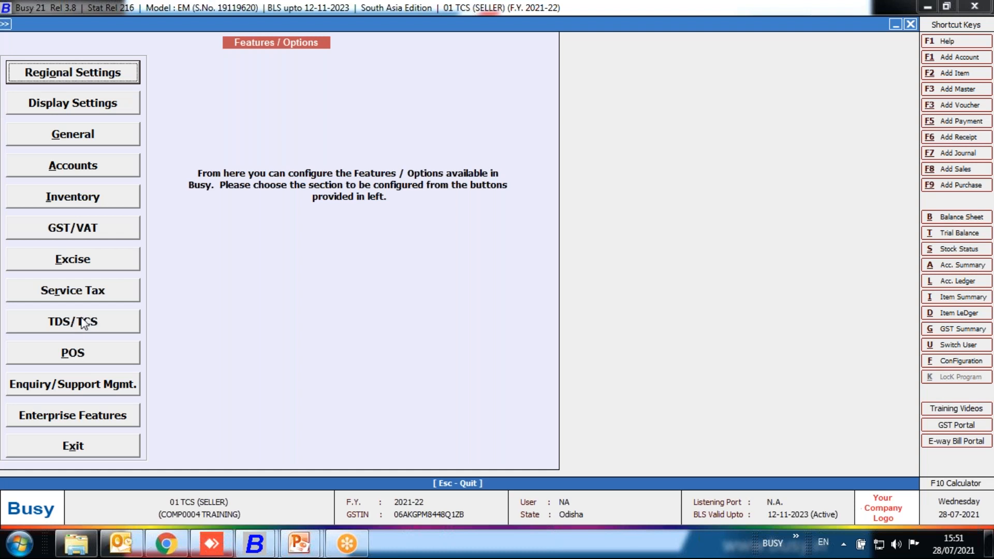
In the TDS/TCS configuration, keep the TCS warnings u/s 206C(1H) for both sale and receipt at Warning Only.
click(84, 324)
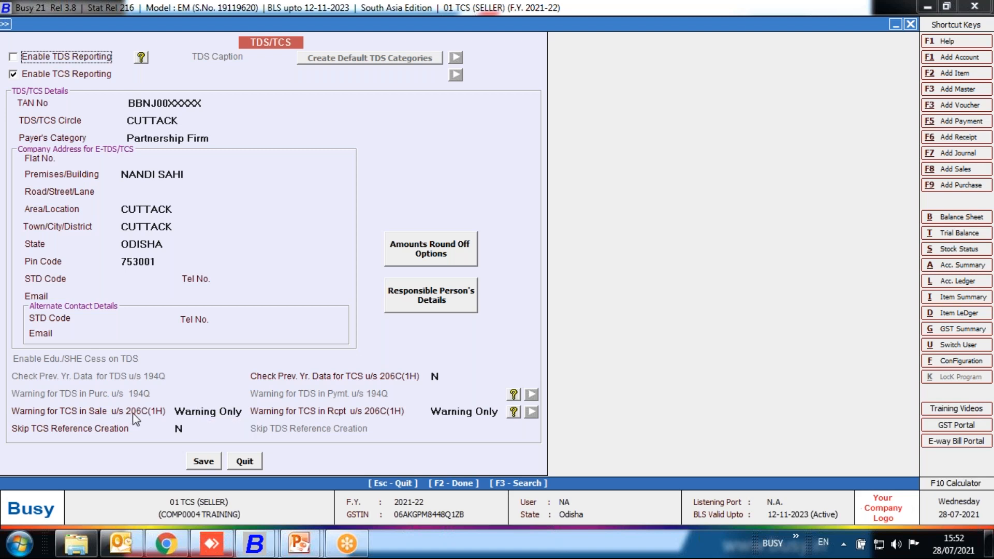
click(223, 412)
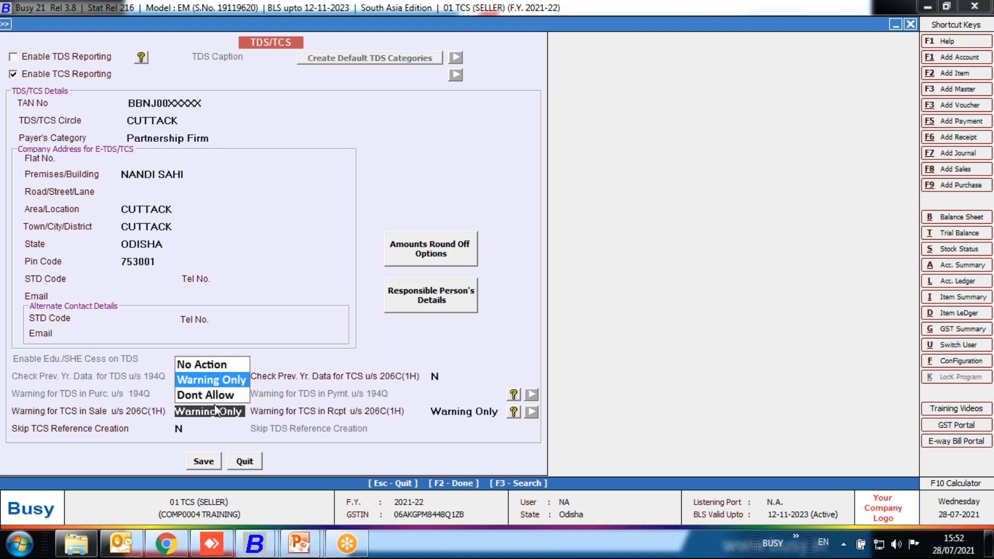
key(Down)
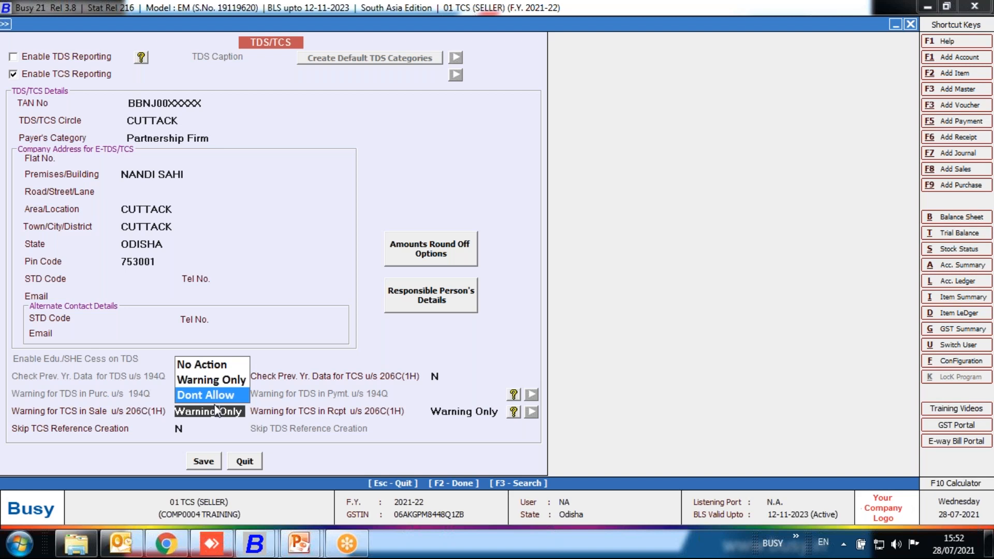
key(Up)
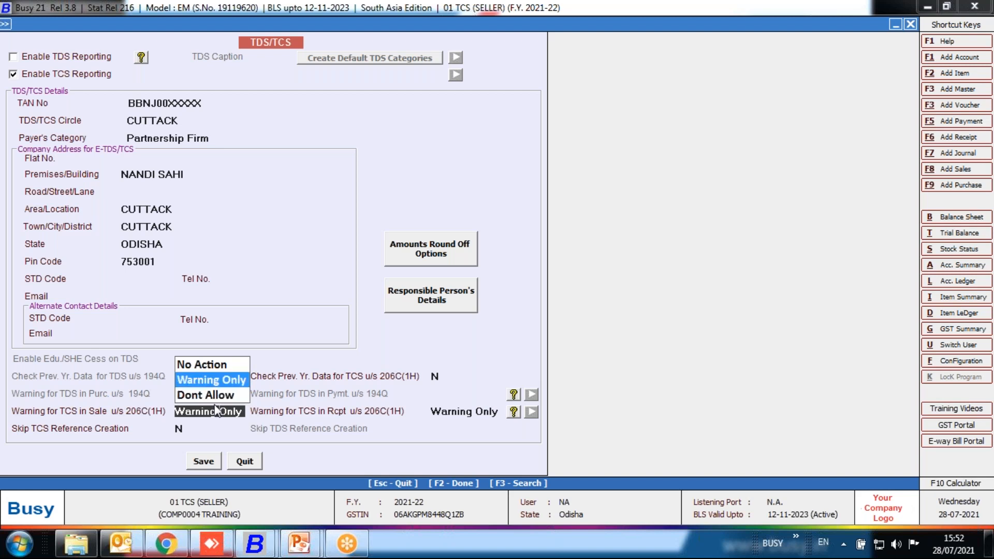
key(Return)
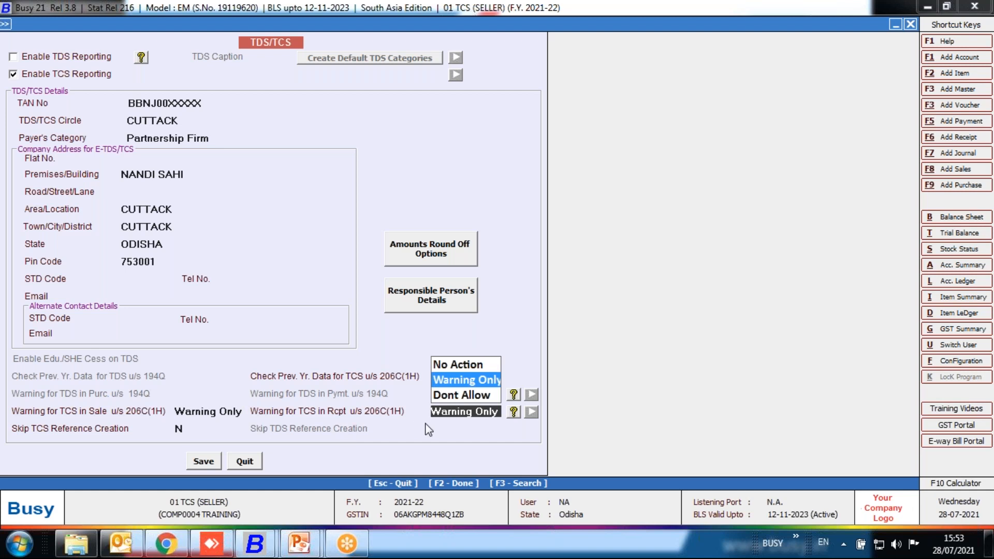
key(Return)
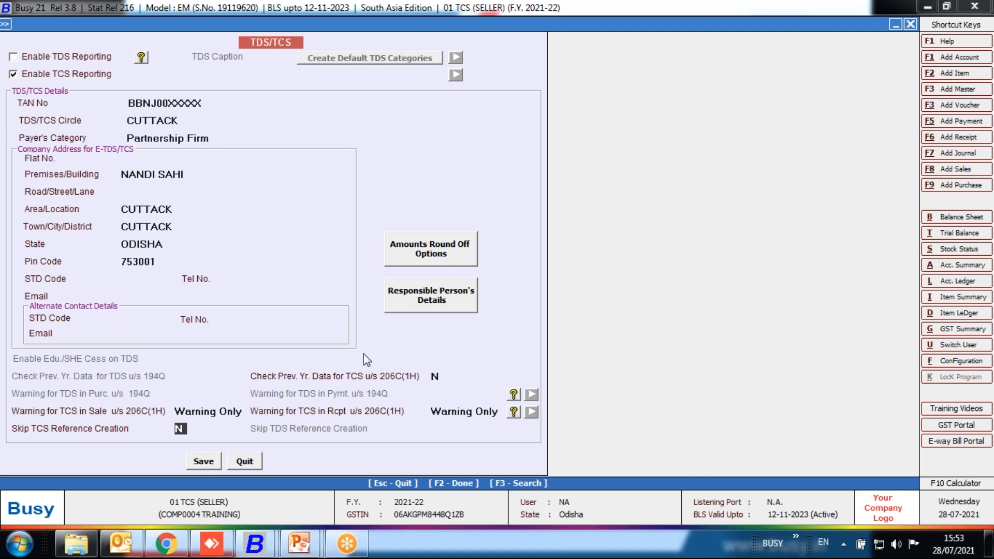
Accept the TDS/TCS round-off options with Automatic rounding, save the TDS/TCS configuration and leave the features screen.
click(443, 255)
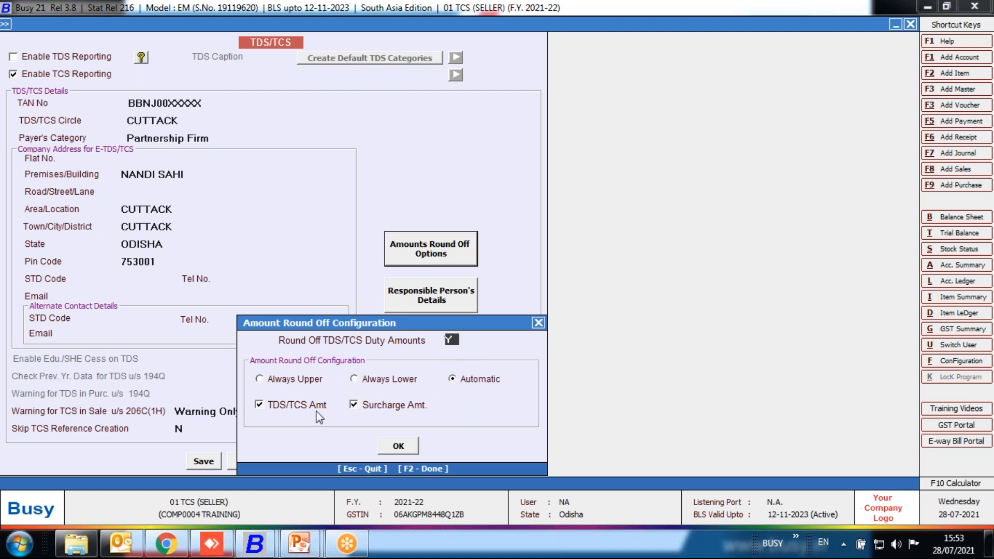
click(411, 440)
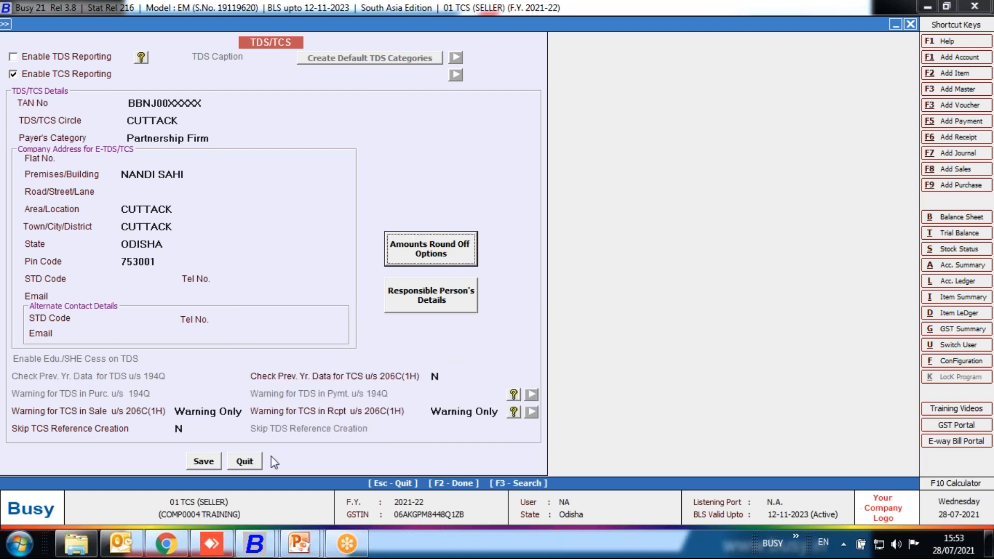
click(218, 458)
key(Escape)
key(Escape)
key(Escape)
Open the account master of 01 BUSY INFOTECH PVT. LTD ( BHUBANESWAR) for modification.
key(Up)
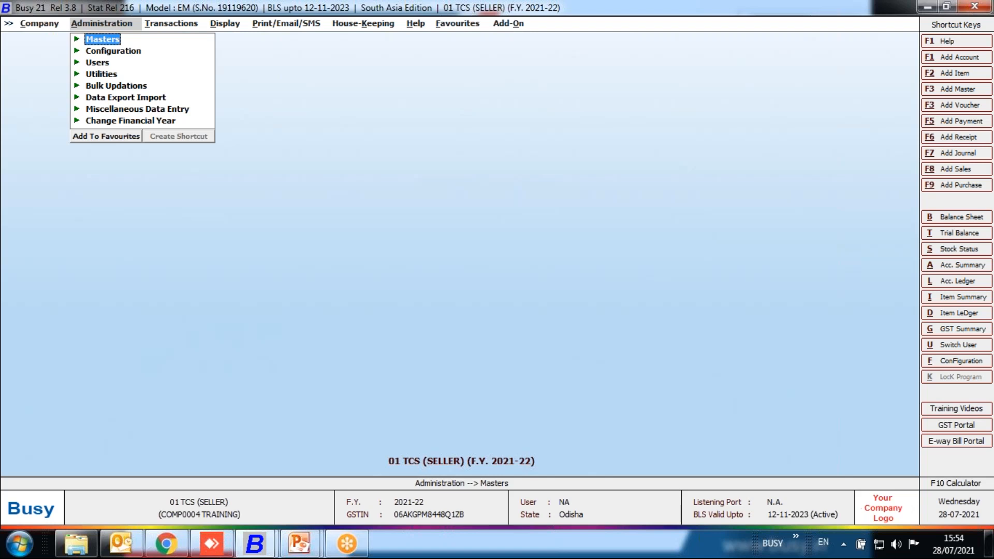
key(Return)
key(Return)
key(Down)
key(Return)
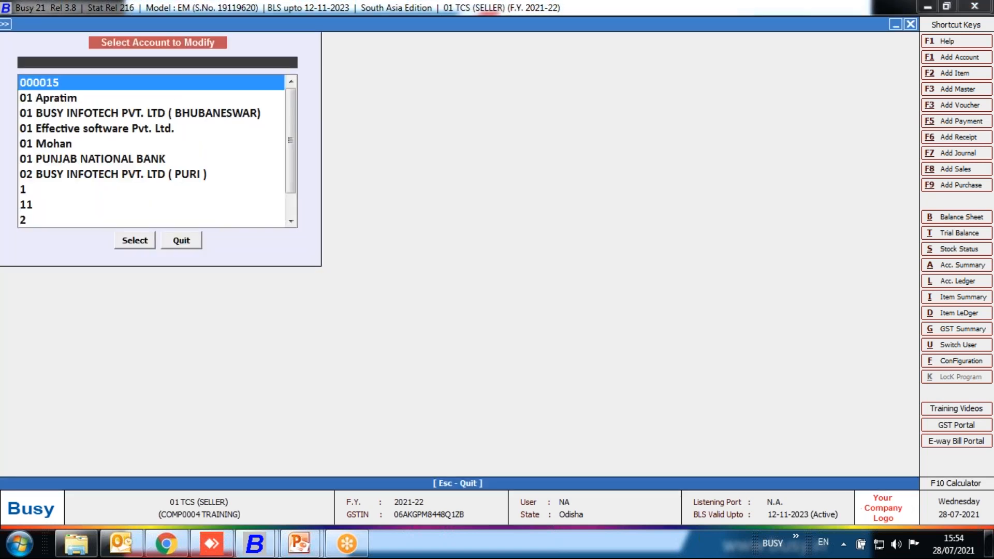
key(Down)
key(Down)
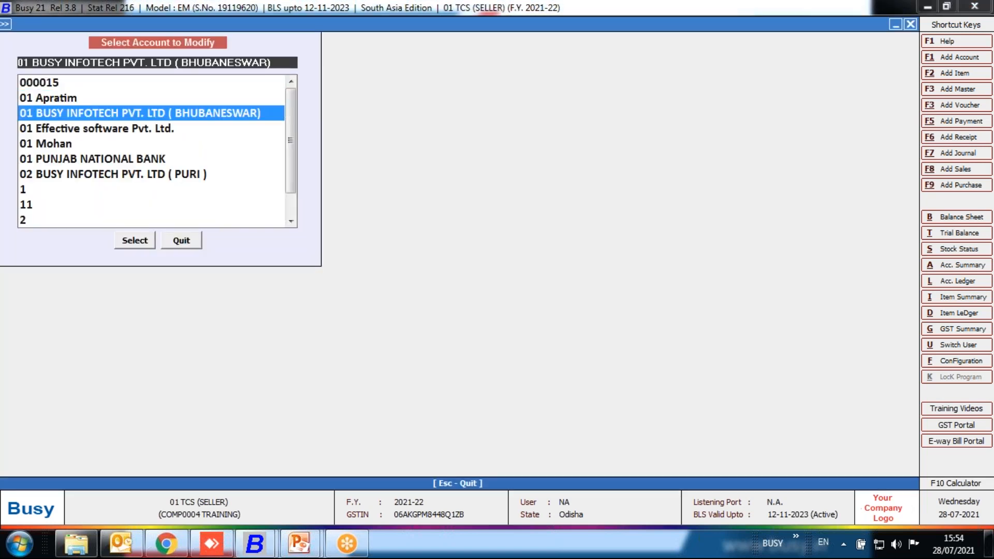
key(Return)
key(Return)
key(Return)
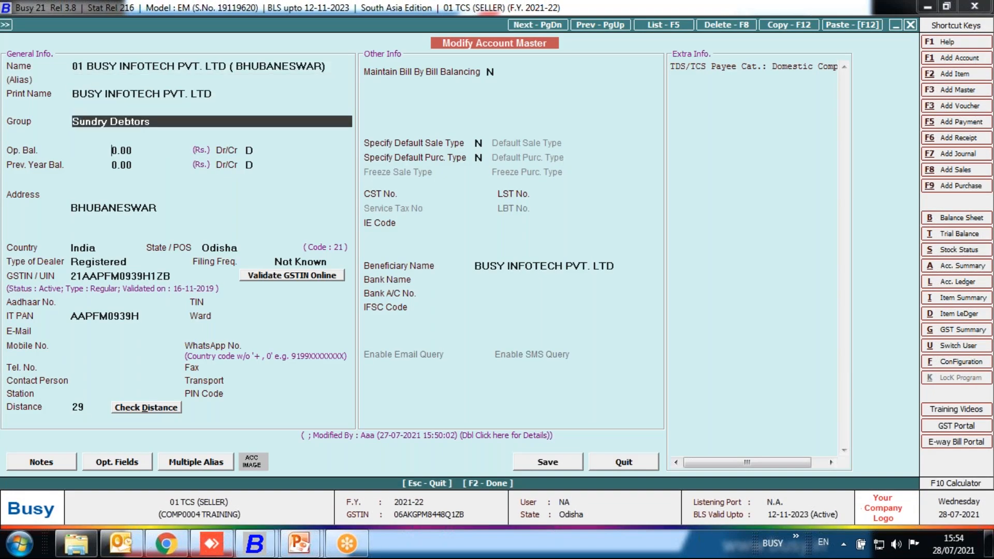
In the account's TDS/TCS information, keep TCS Applicable at Y and the Party Payee Category as Domestic Company.
key(Return)
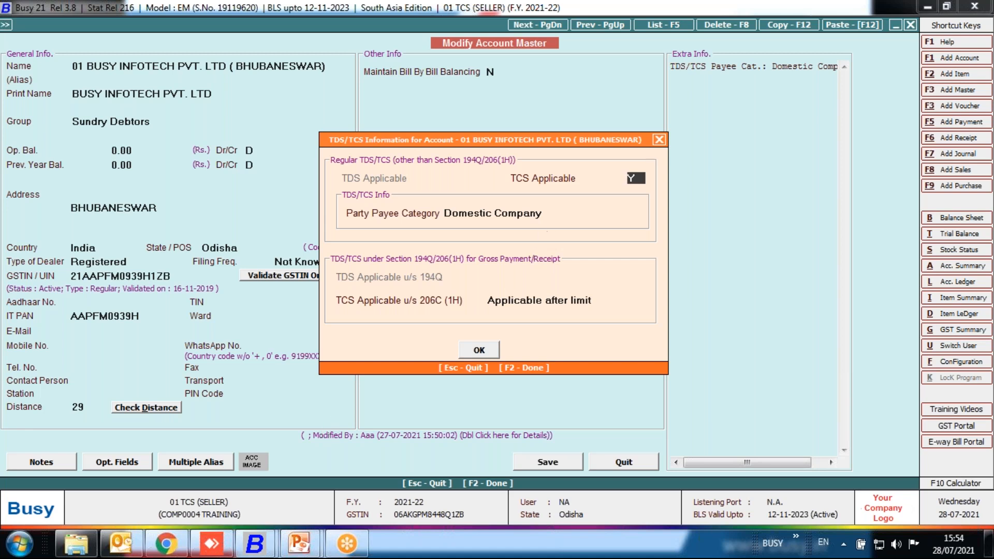
key(Return)
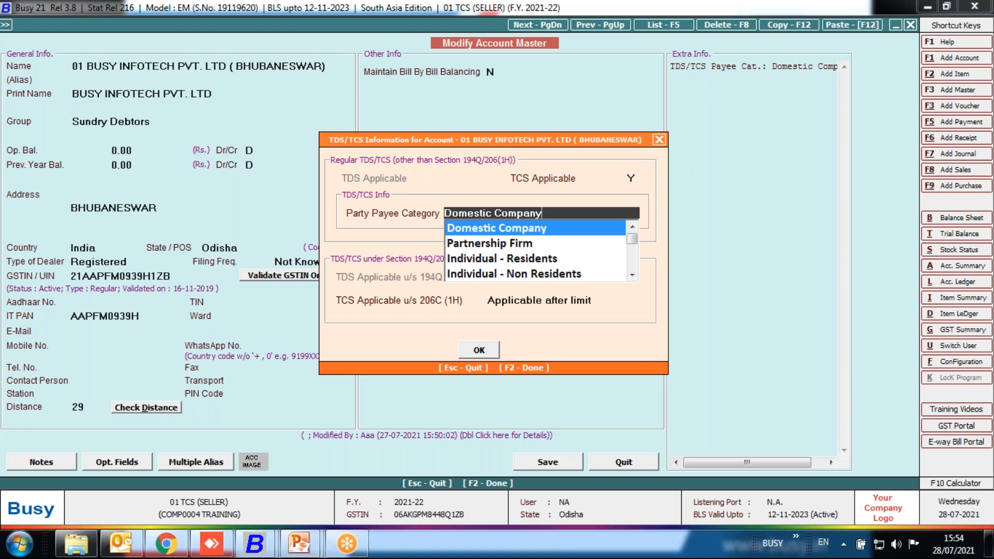
key(Return)
click(635, 179)
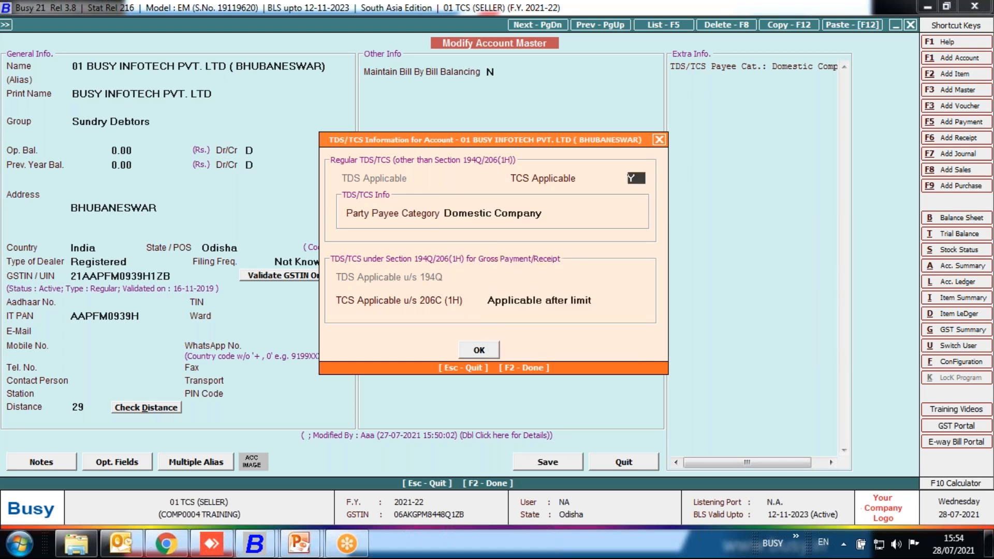
click(555, 217)
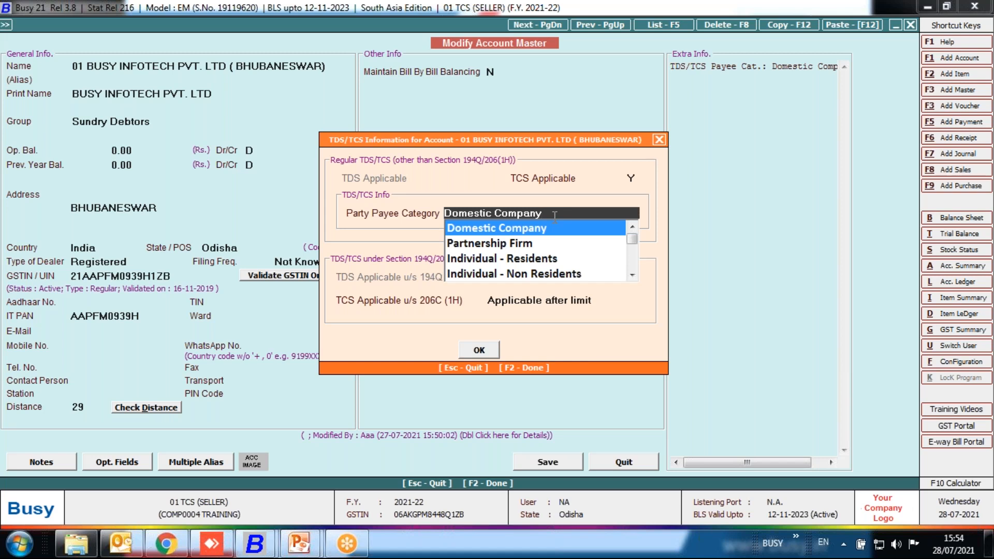
key(Return)
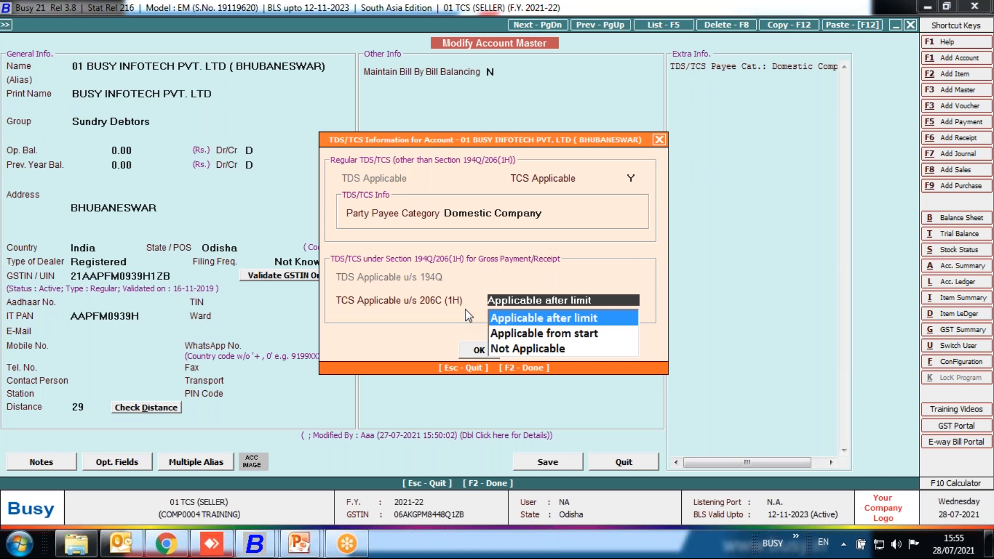
Choose Applicable after limit for TCS Applicable u/s 206C (1H), then save and close the account master.
click(564, 324)
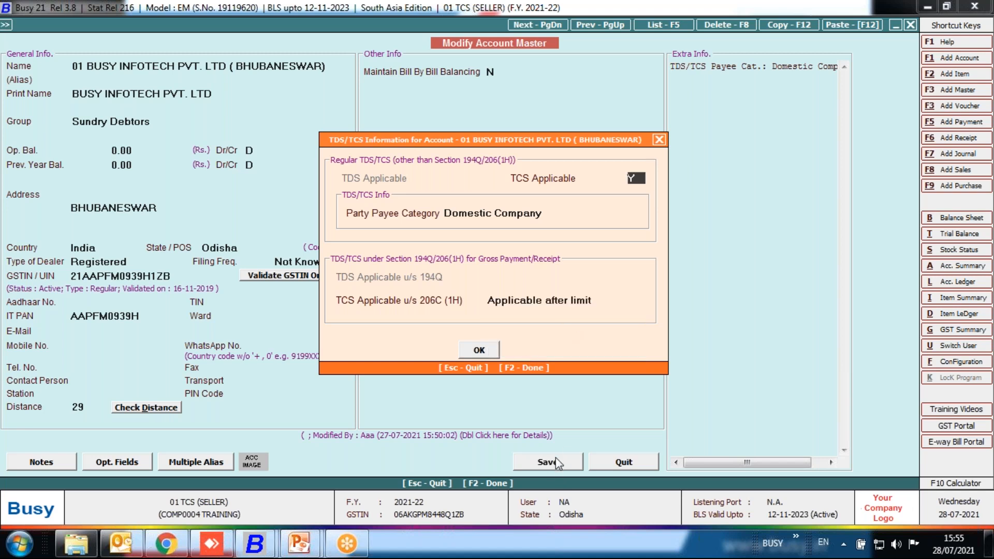
key(F2)
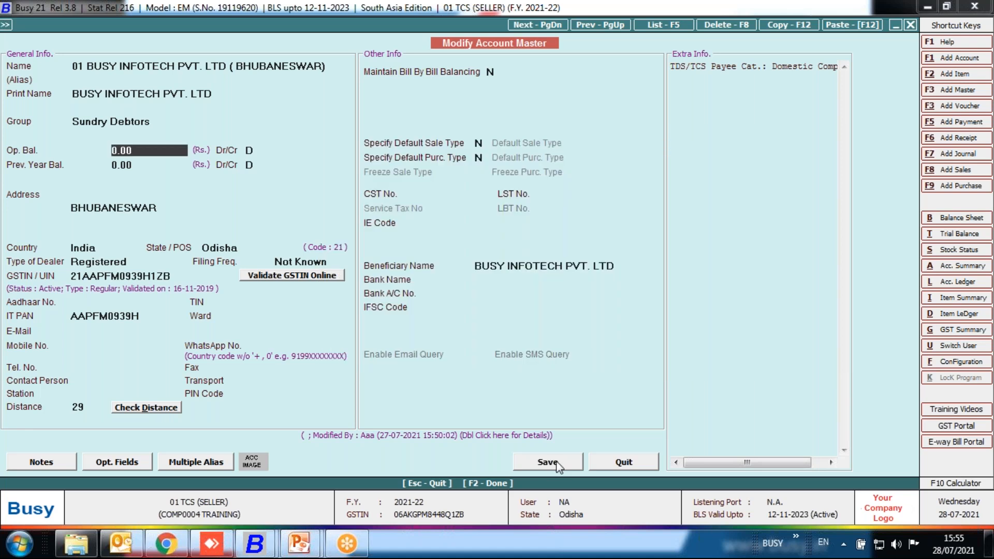
click(557, 464)
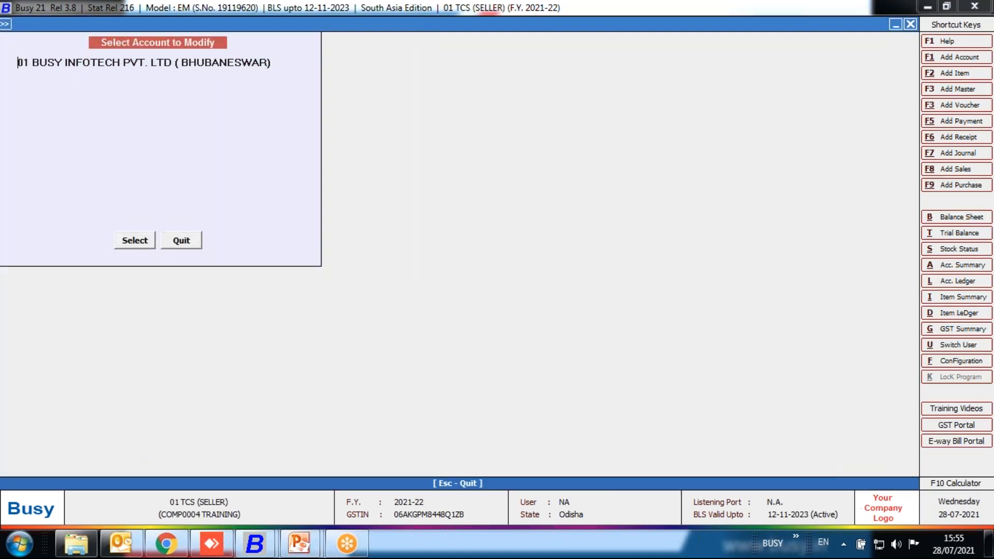
key(Escape)
key(Escape)
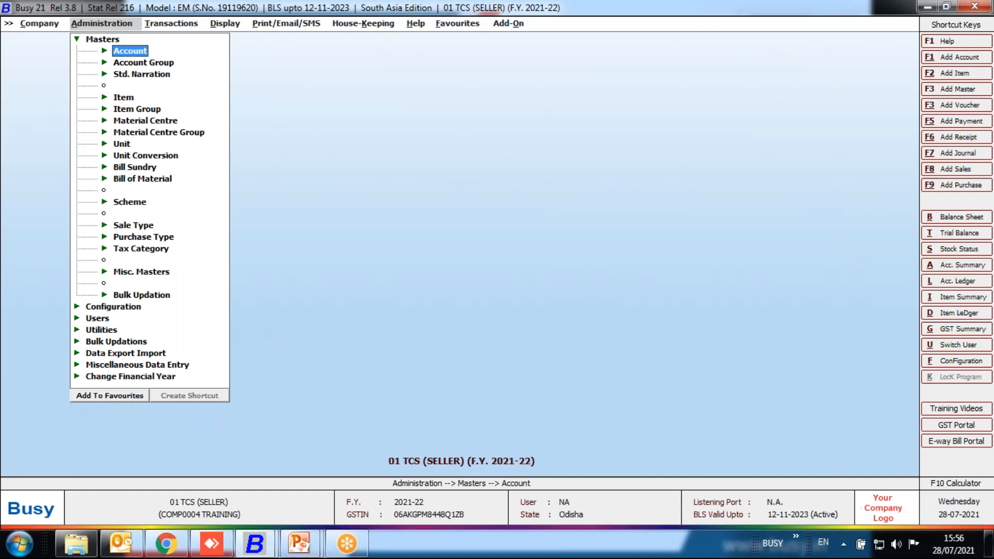
Open the TCS bill sundry master for modification.
key(Down)
key(Down)
key(Down)
key(Down)
key(Down)
key(Down)
key(Down)
key(Down)
key(Down)
key(Down)
key(Down)
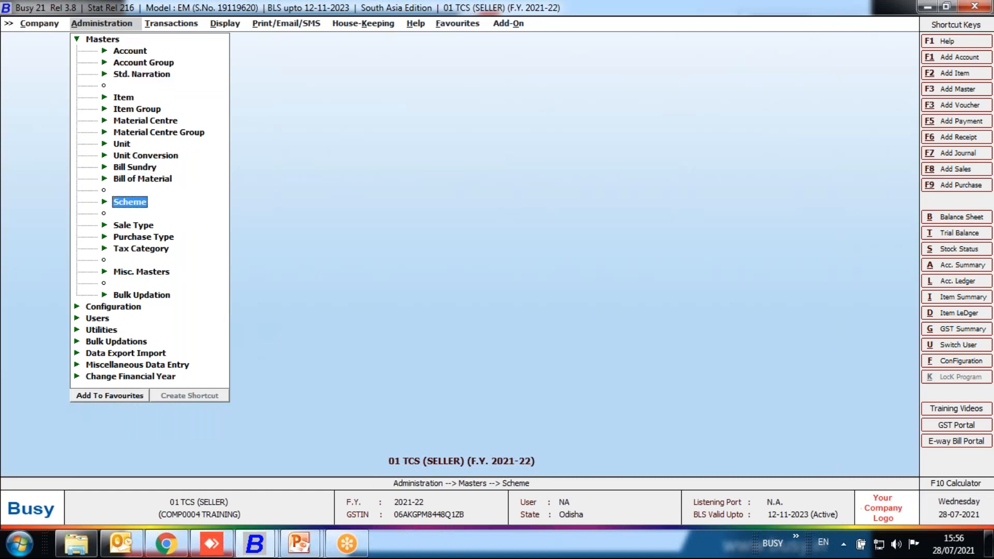
key(Up)
key(Up)
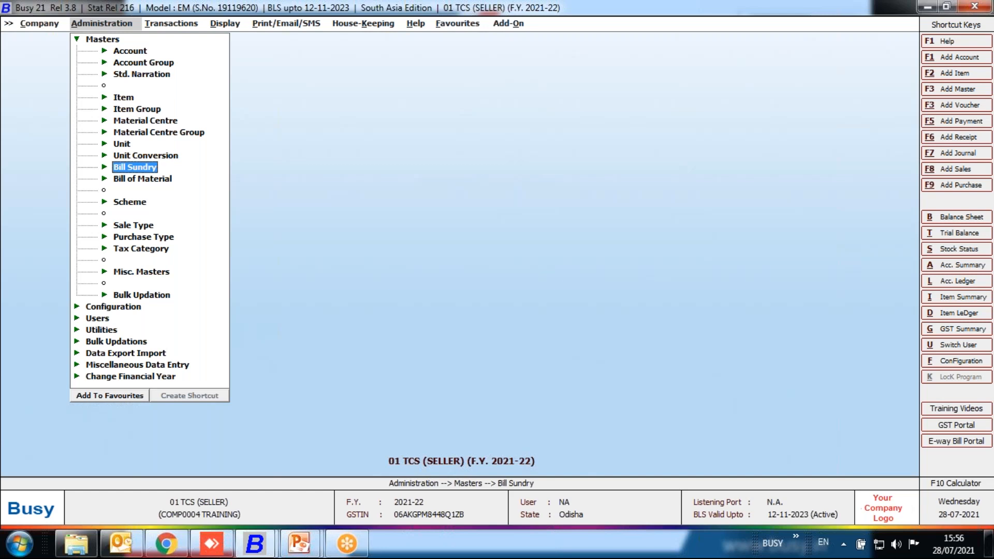
key(Return)
key(Down)
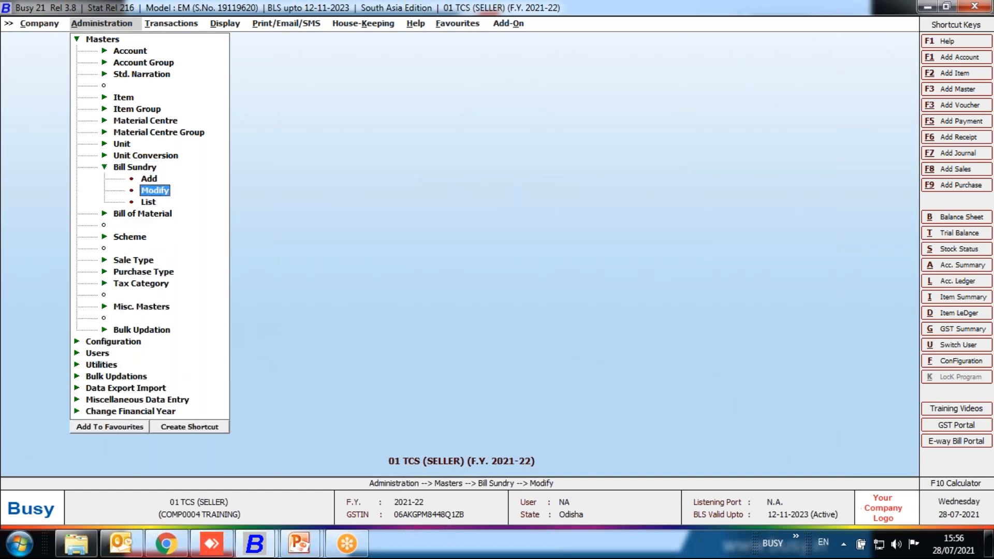
key(Return)
text(tcs)
key(Return)
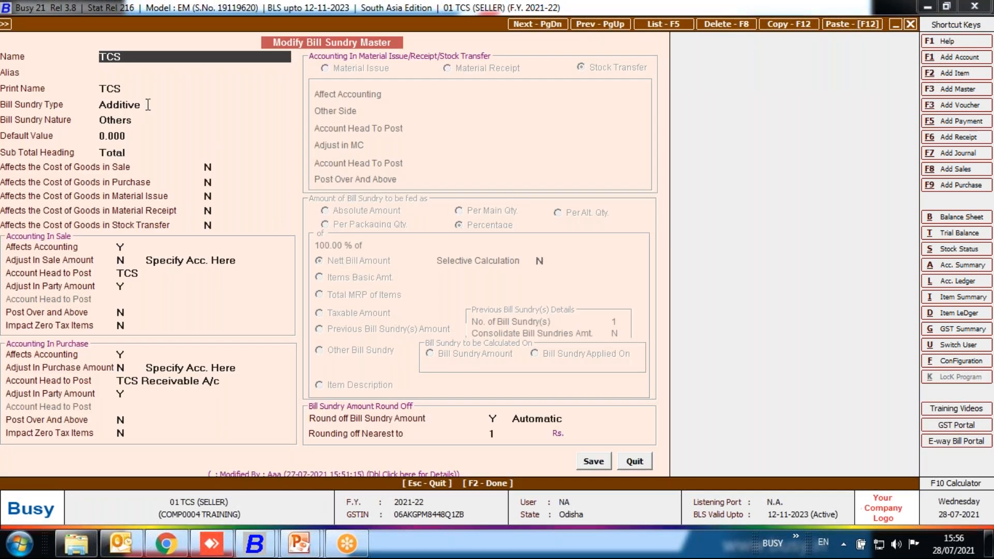
Choose type Additive and nature Others for the TCS bill sundry, with Specify Acc. Here for its sale accounting.
click(148, 105)
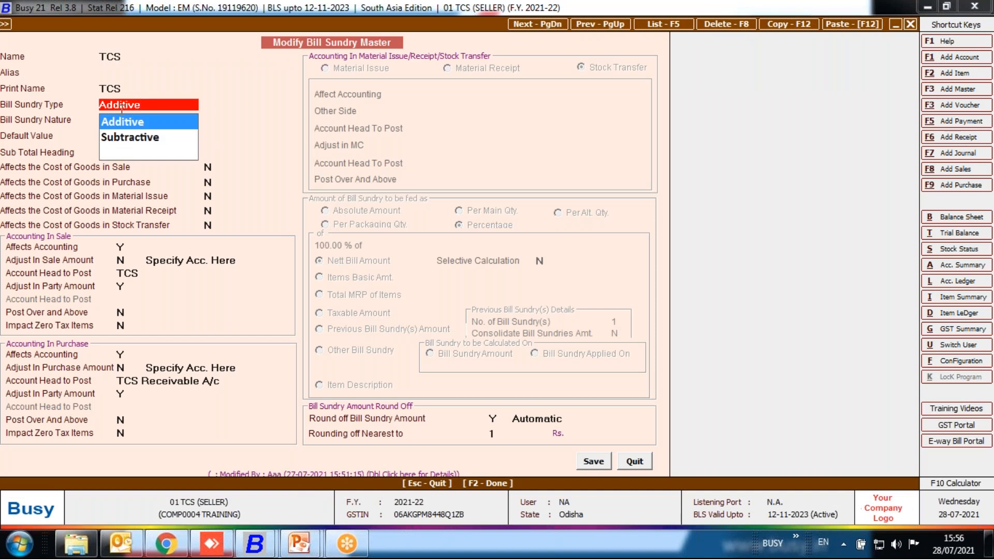
click(139, 121)
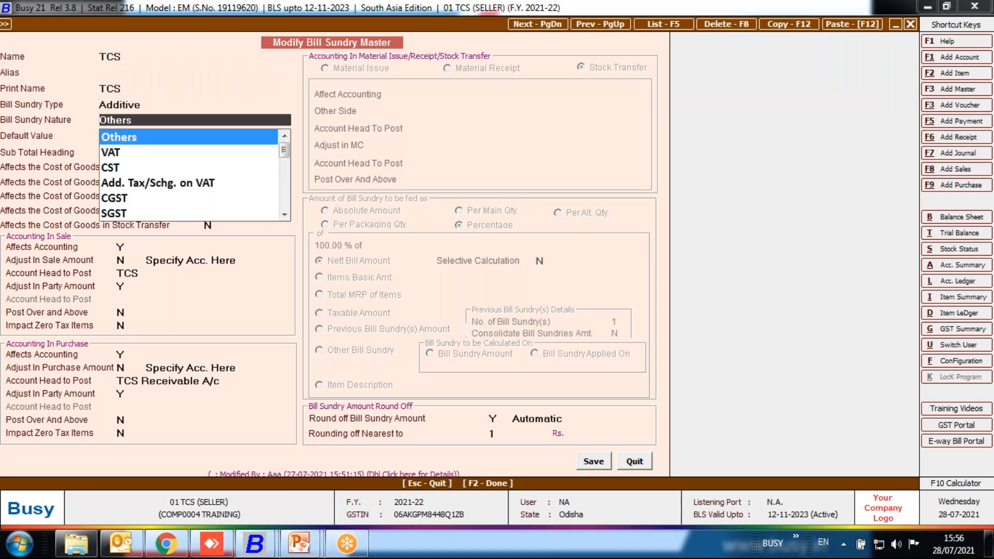
click(138, 138)
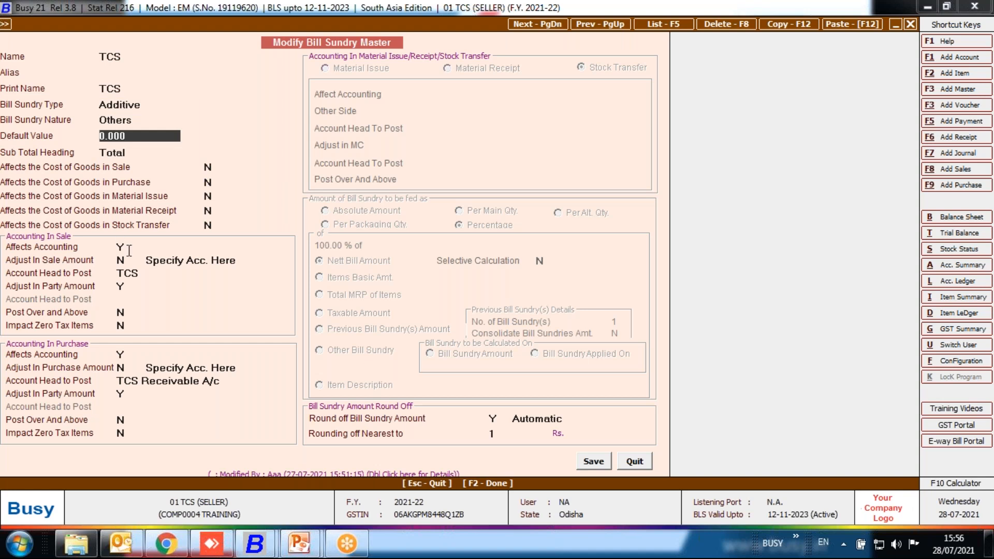
click(172, 260)
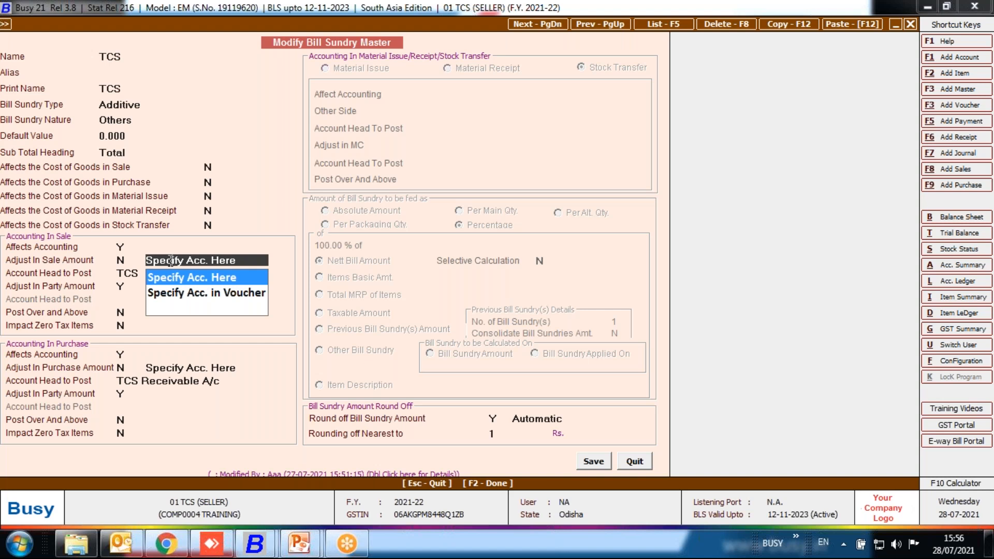
key(Return)
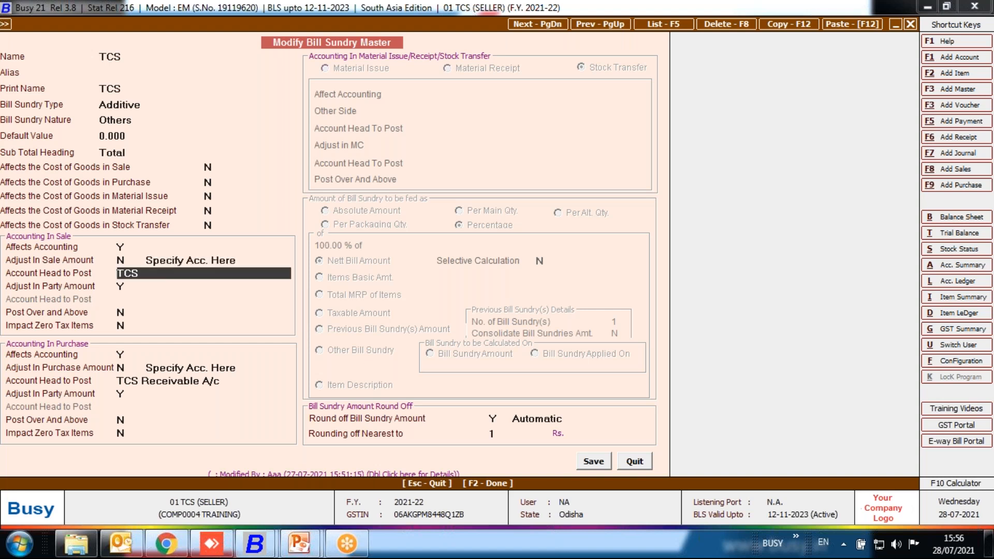
Open the TCS account posted in sales for modification, keeping its group Duties & Taxes and tax type TCS.
key(alt+m)
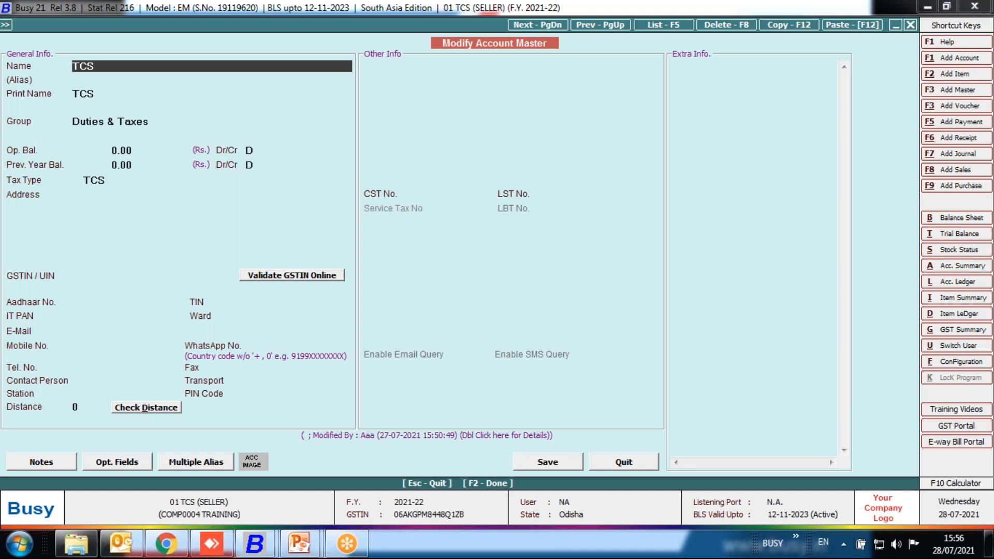
key(Return)
key(Return)
key(Return)
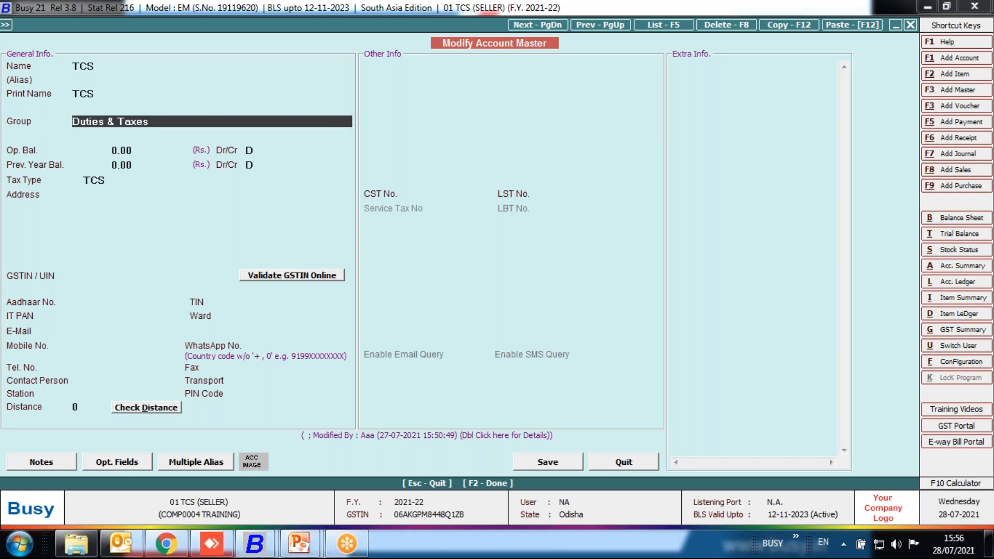
key(Return)
key(Return)
key(Return)
key(Return)
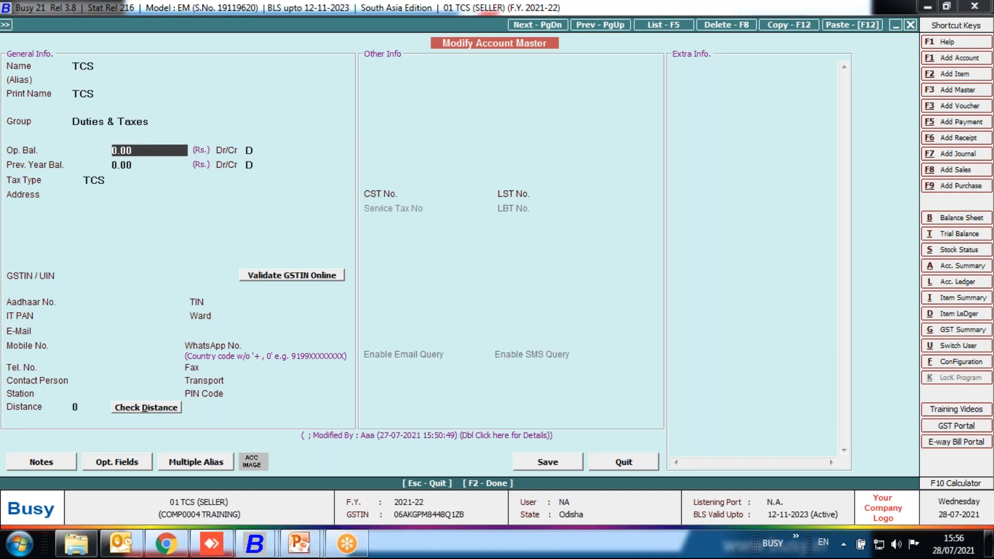
key(Return)
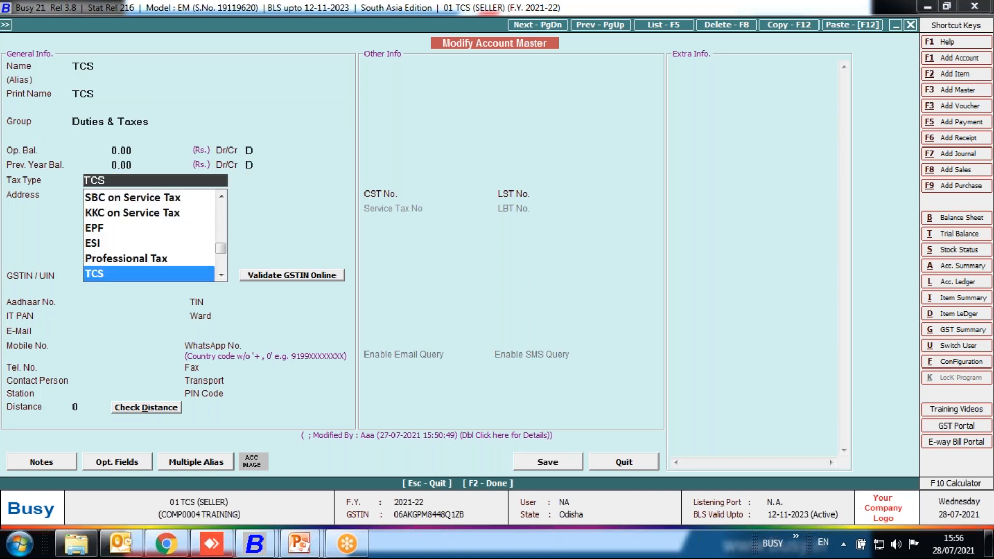
key(Return)
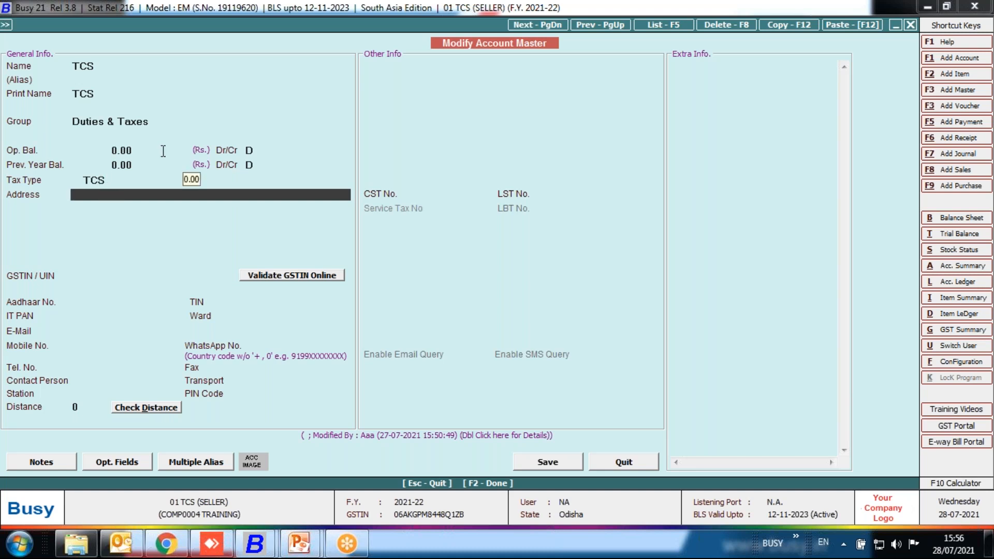
Save the TCS account master, then check the group of the TCS Receivable A/c used for the bill sundry's purchase accounting.
click(534, 462)
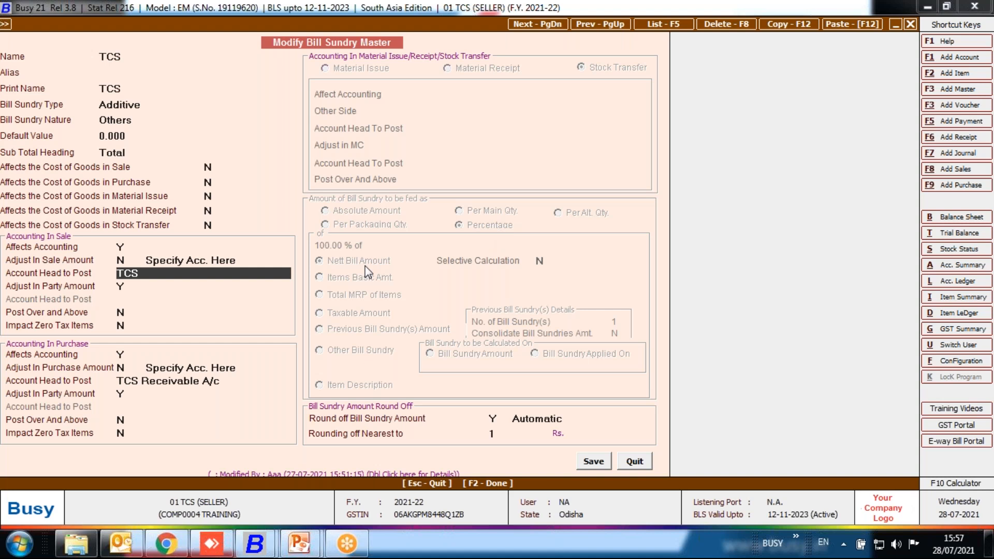
click(494, 420)
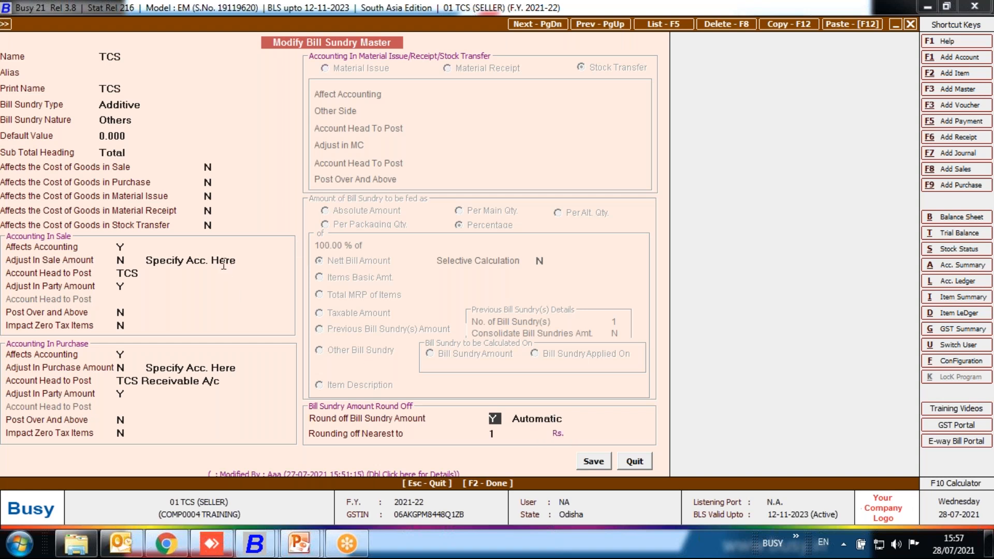
click(179, 382)
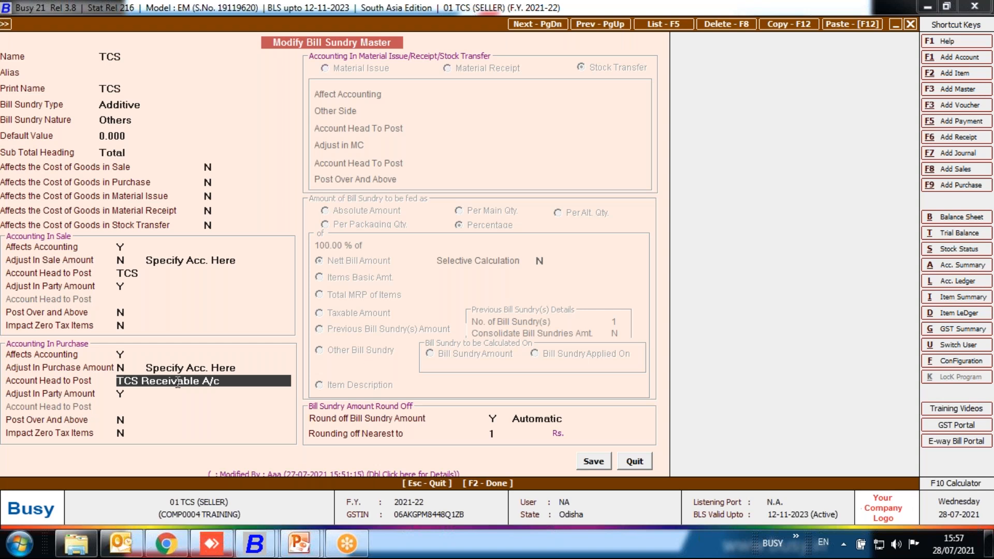
key(alt+m)
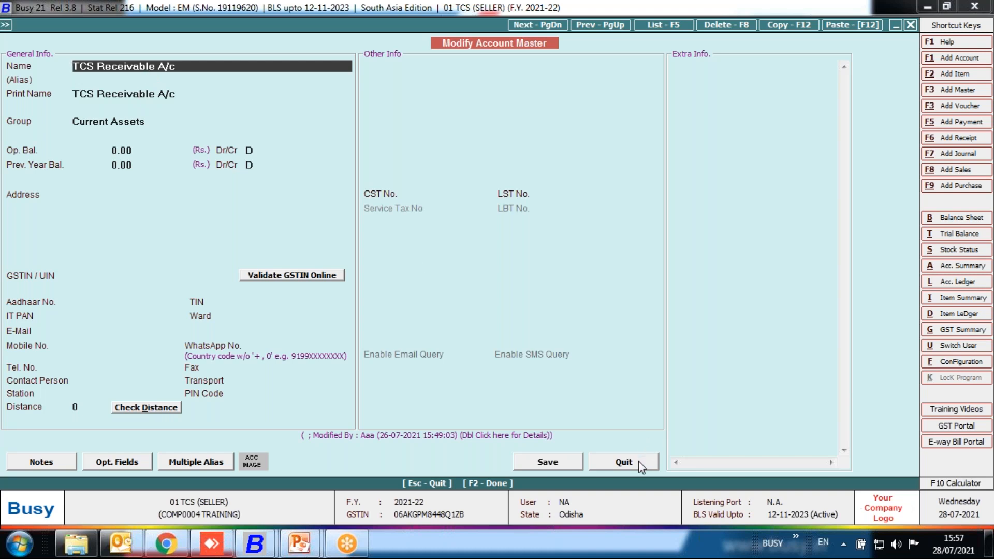
click(624, 462)
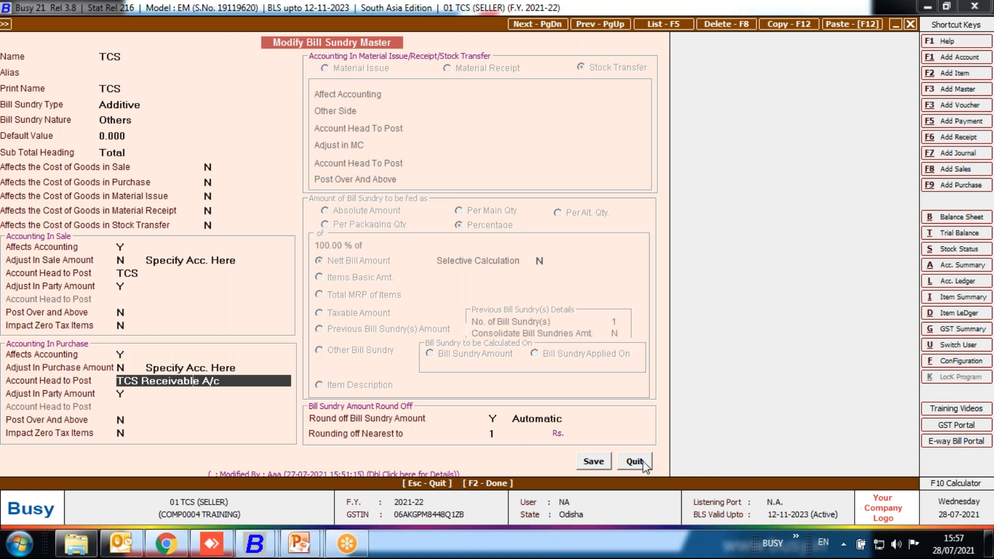
Save the TCS bill sundry master and leave bill sundry modification.
click(594, 461)
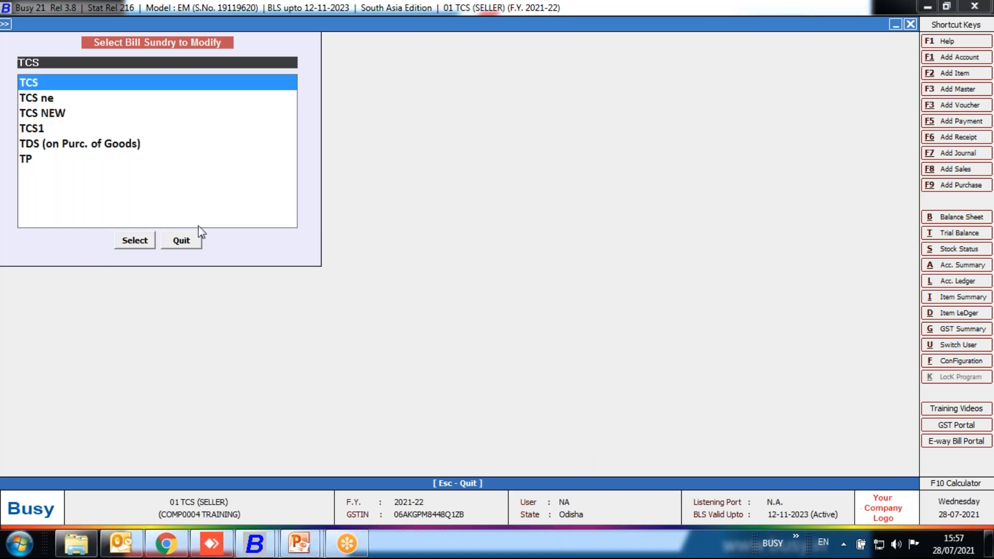
key(Escape)
key(Escape)
key(Escape)
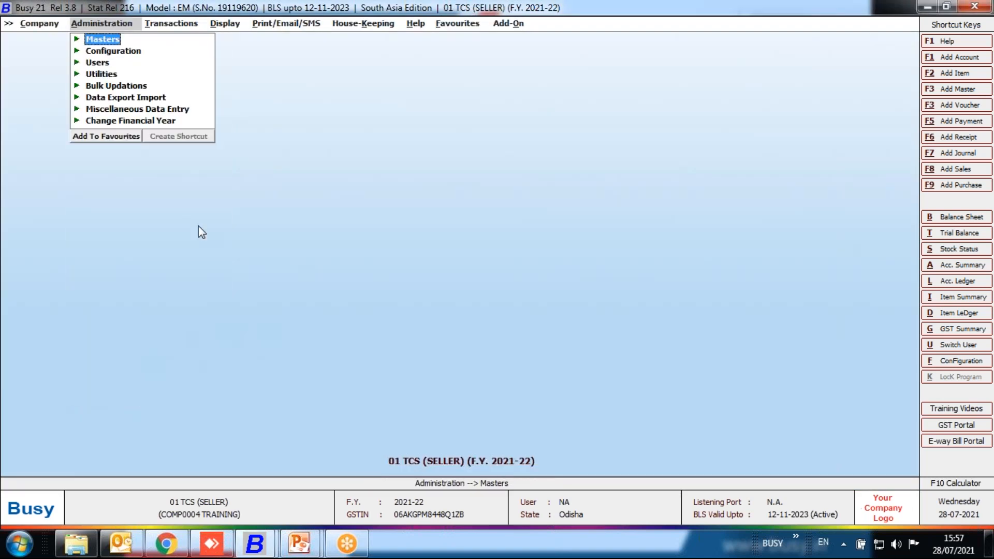
Add a Direct sales voucher with sale type L/GST-ItemWise for the party 01 BUSY INFOTECH PVT. LTD (BHUBANESWAR).
key(Right)
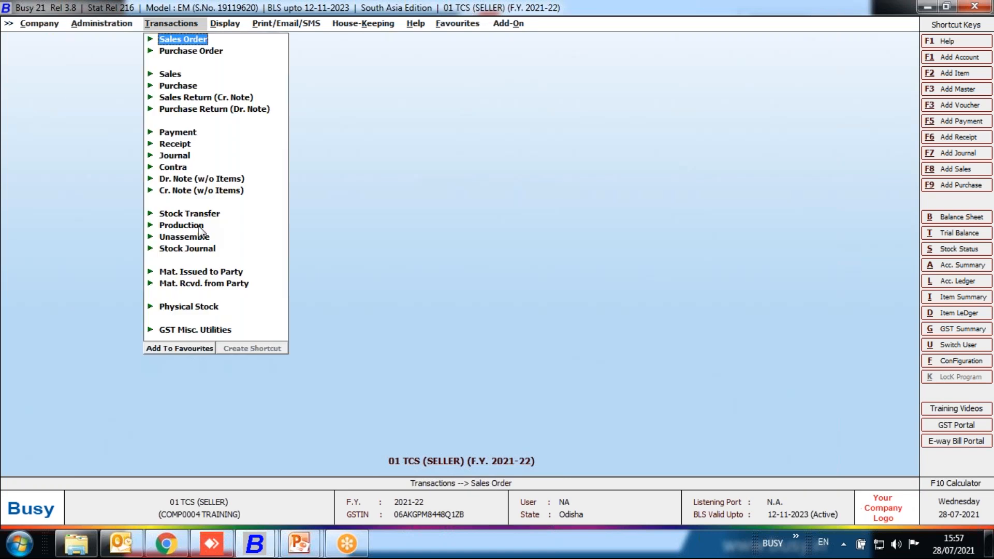
key(Down)
key(Down)
key(Return)
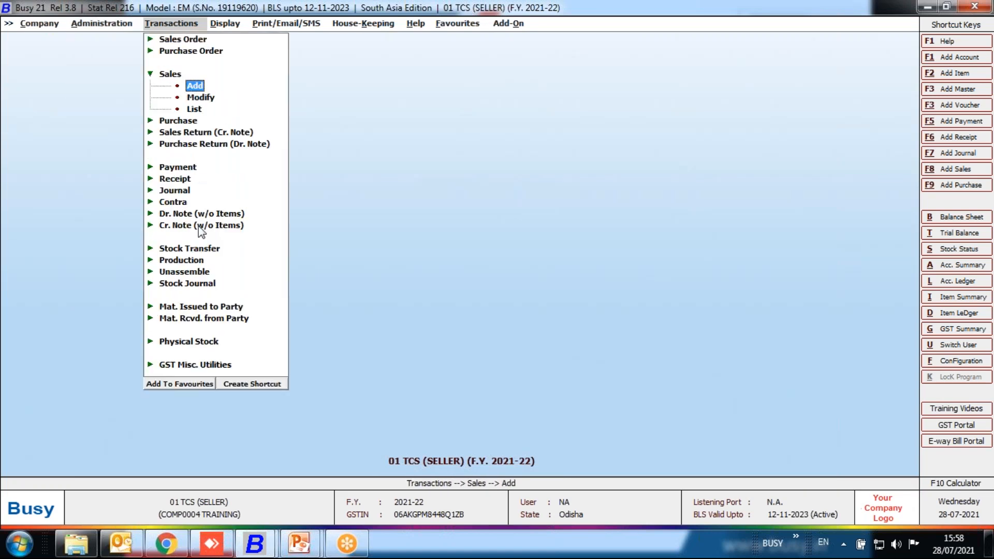
key(Return)
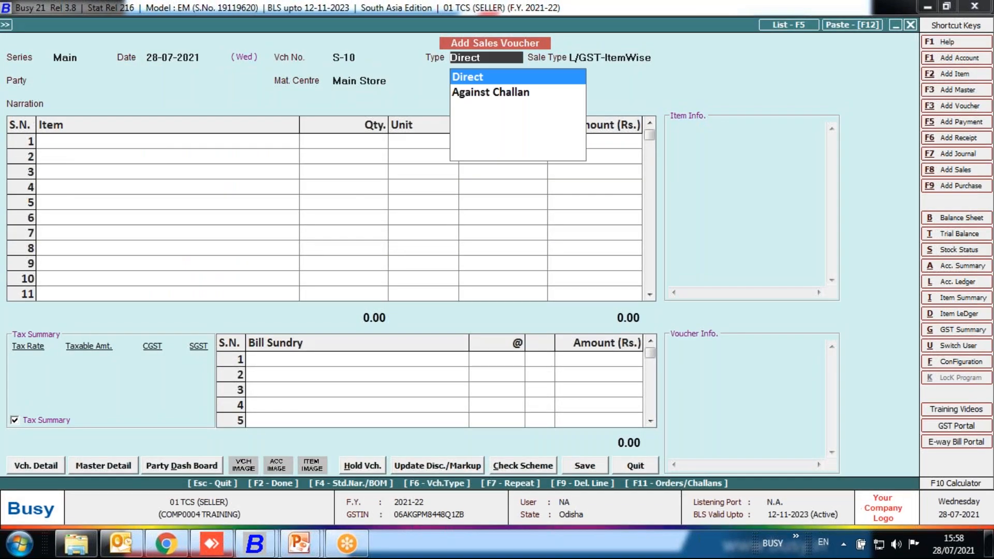
key(Return)
key(Return)
key(Down)
key(Down)
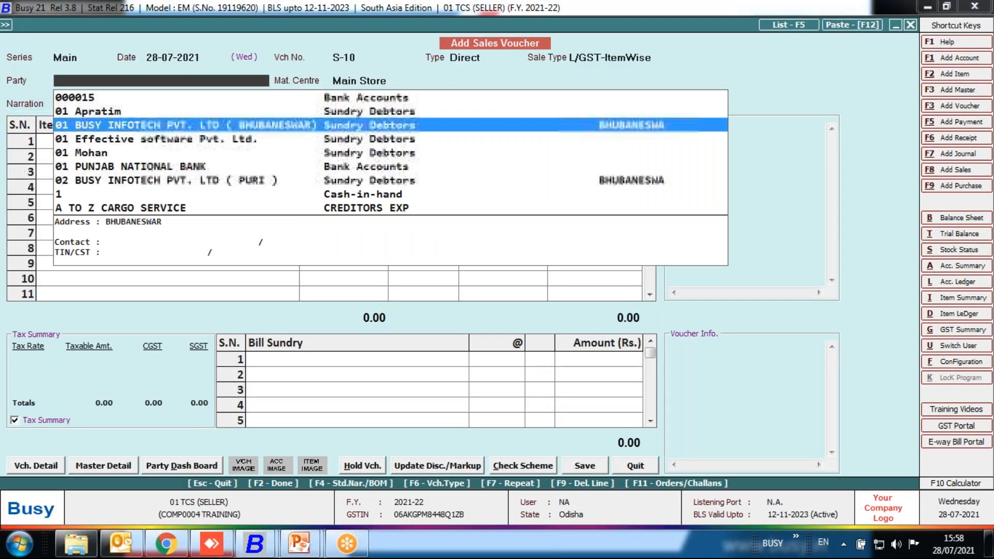
key(Return)
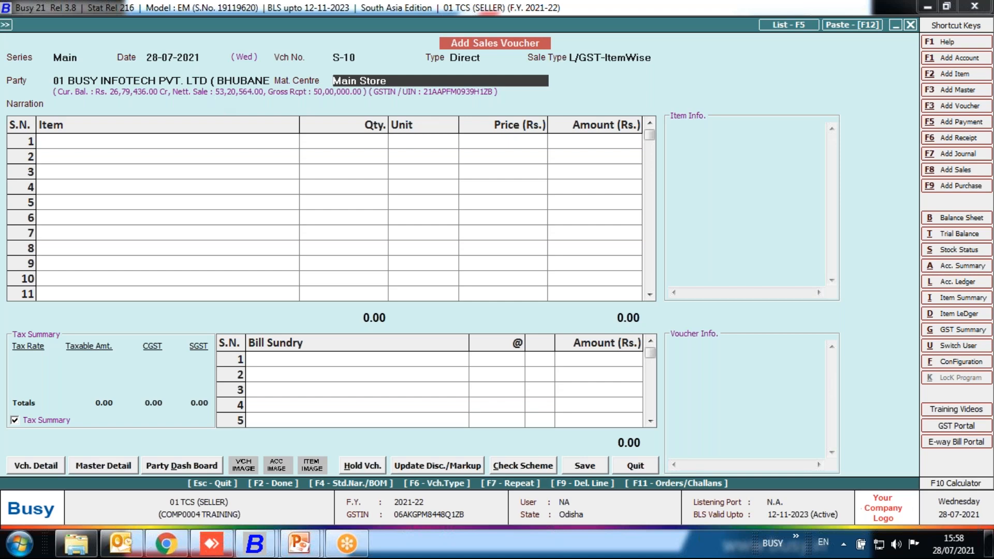
Check the IT PAN in the party's account master from the voucher, then return without changing it.
click(200, 81)
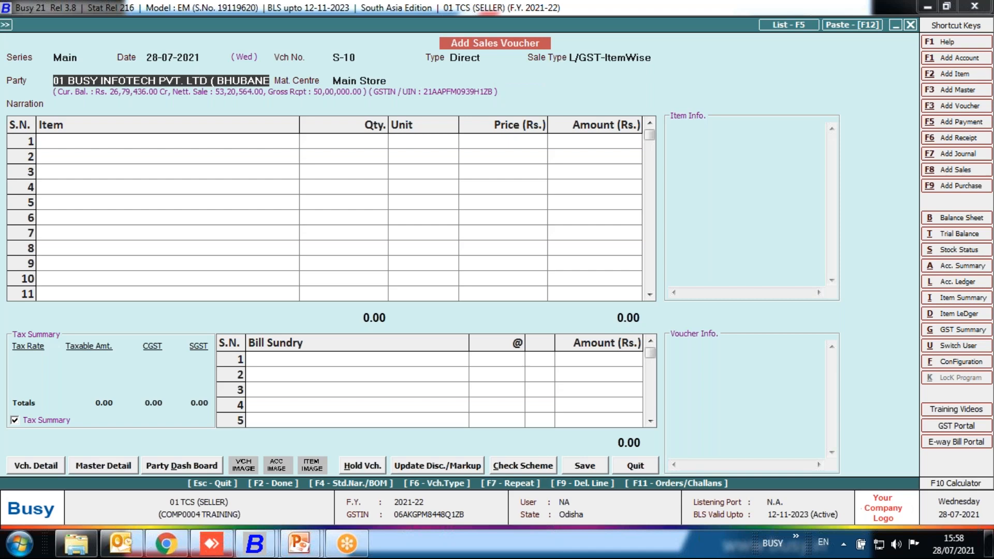
key(ctrl+Return)
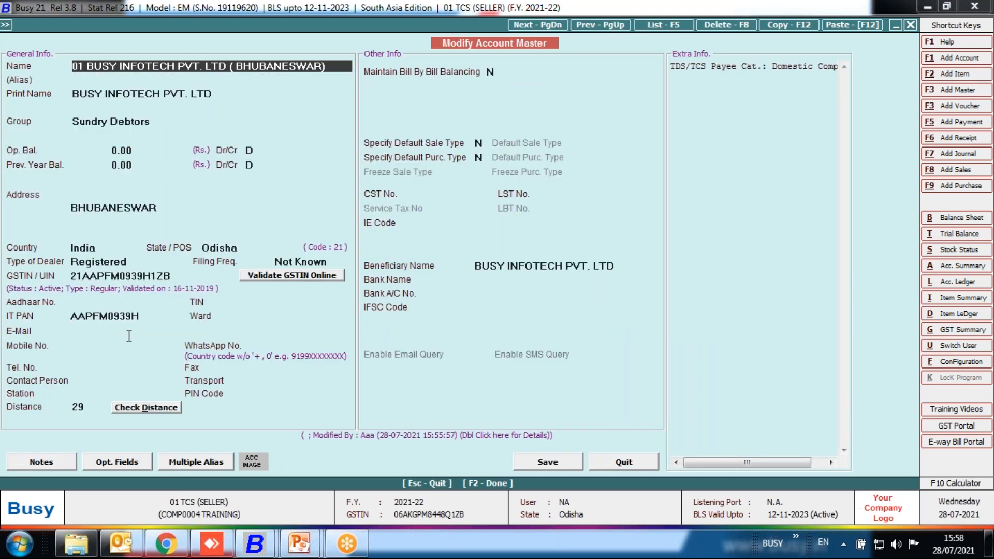
click(154, 317)
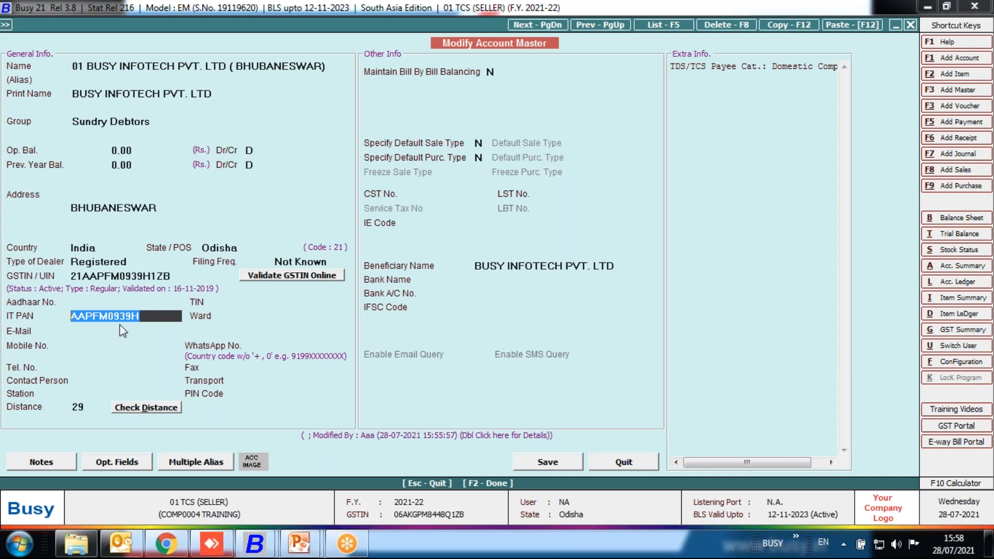
key(Escape)
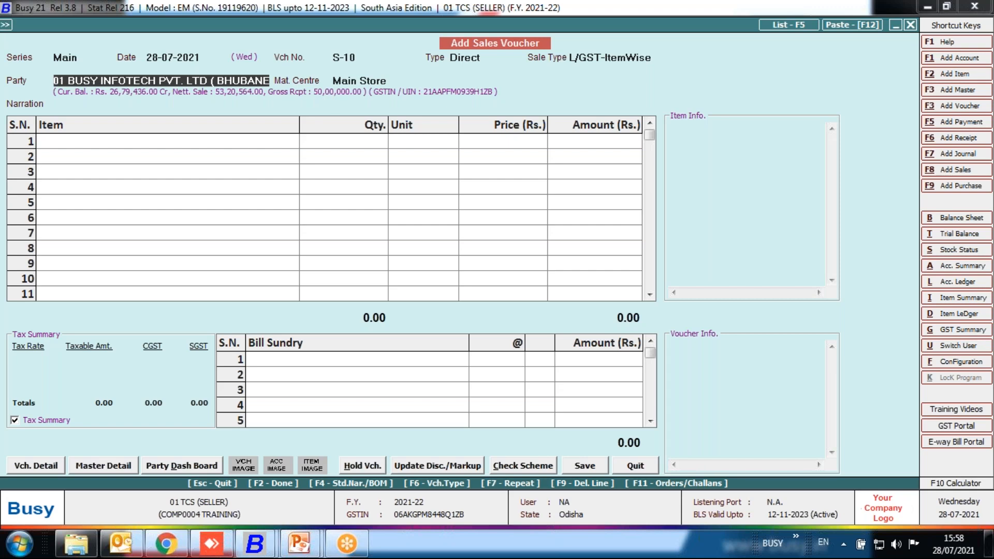
Keep the Main Store material centre and enter item 00020 VI with quantity 1 and price 50,000.
key(Return)
key(Return)
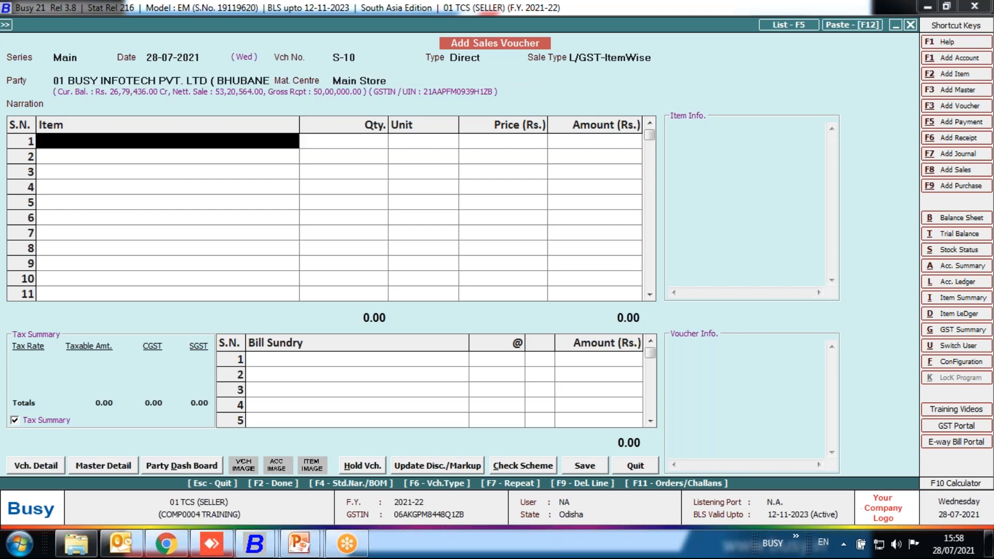
key(Down)
key(Return)
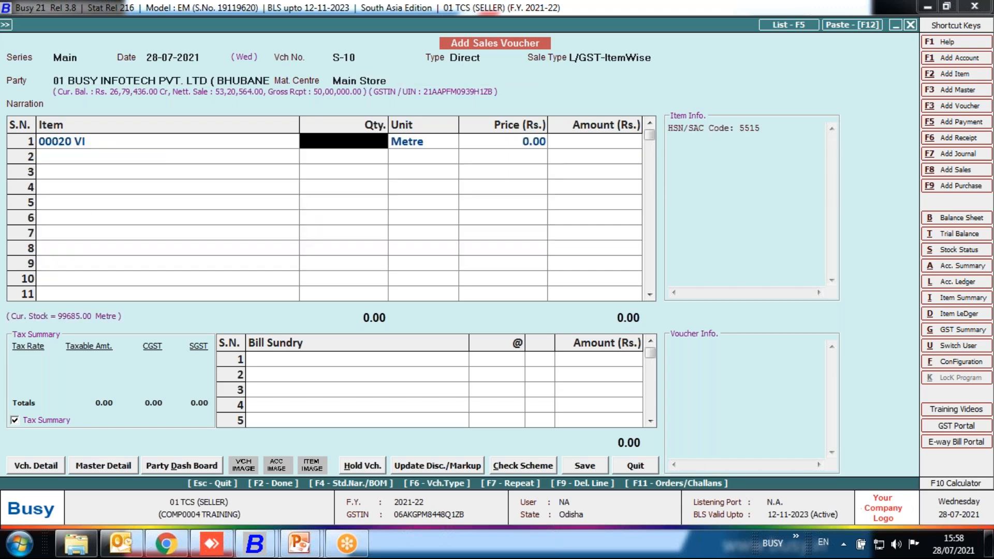
text(1)
key(Return)
key(Return)
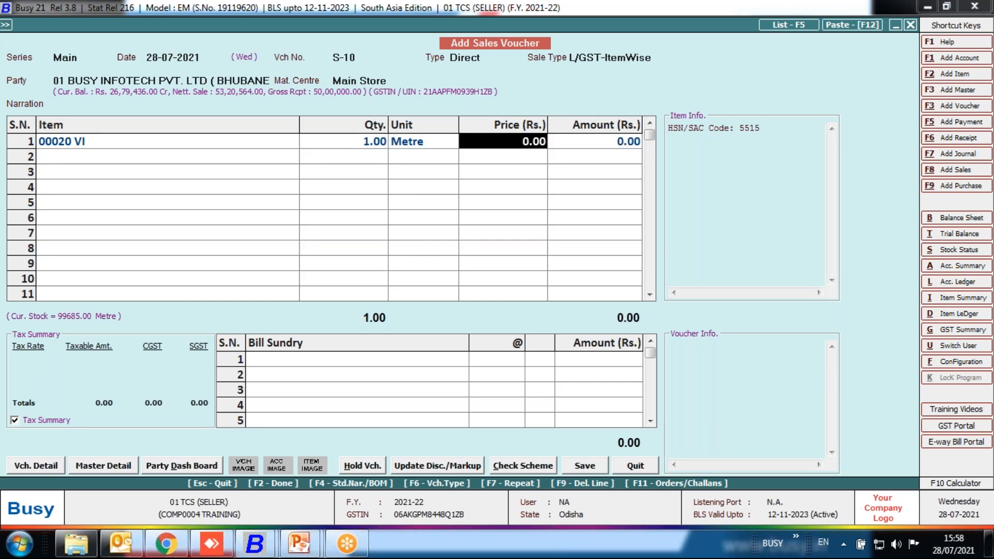
text(50000)
key(Return)
key(Return)
key(Return)
Finish the item list and accept charging TCS on the sales voucher.
key(Return)
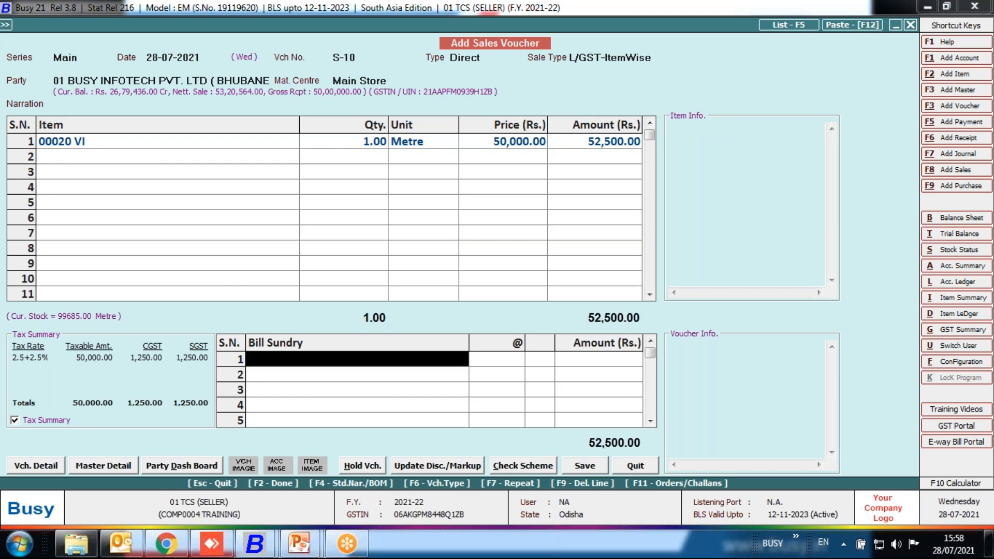
key(Return)
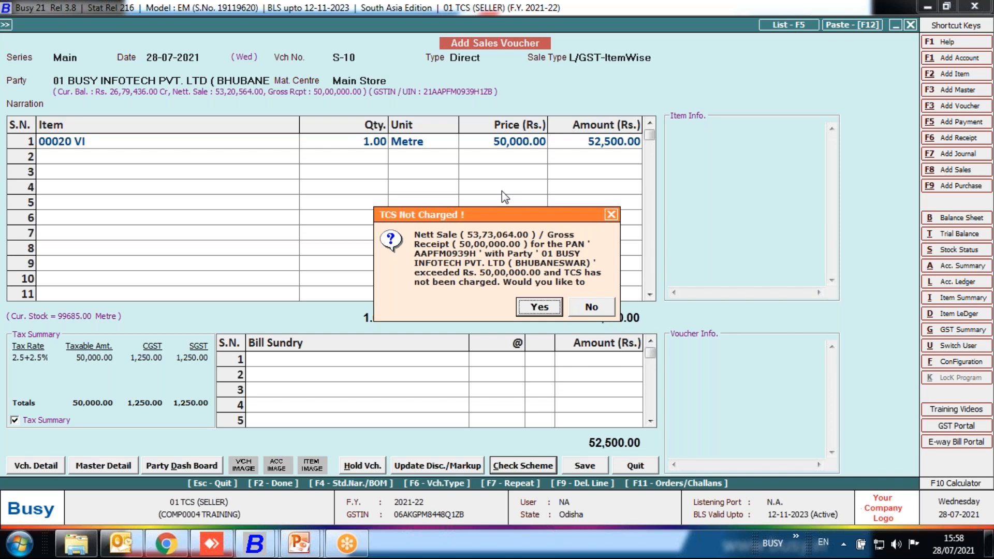
key(Return)
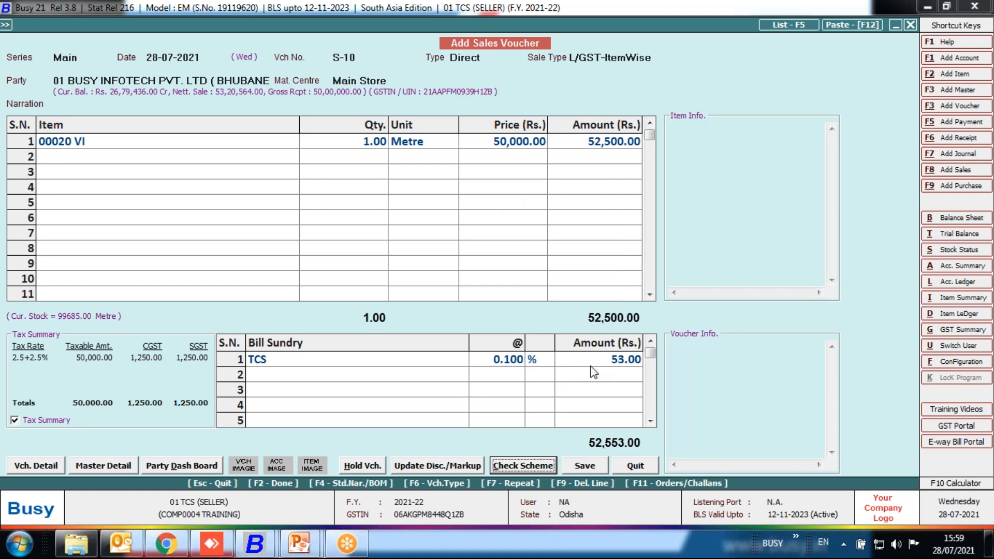
Review the voucher's TCS bill sundry master and the tax type of its sales posting account, leaving both without changes.
click(420, 361)
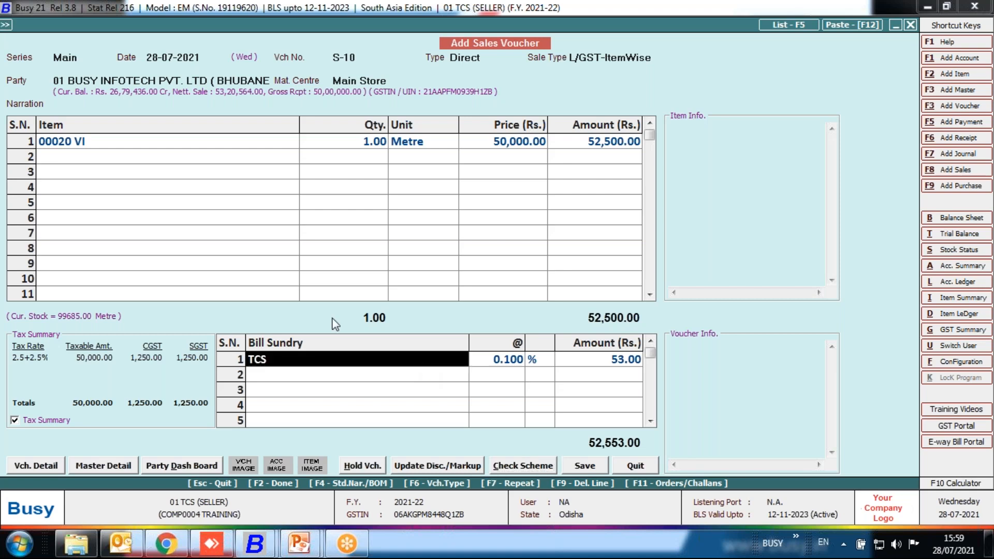
key(alt+m)
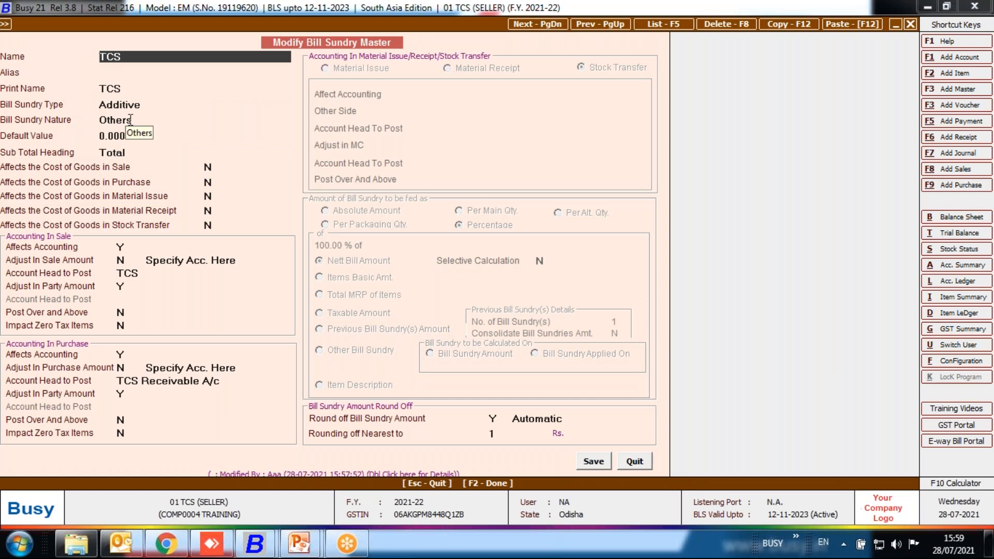
click(147, 274)
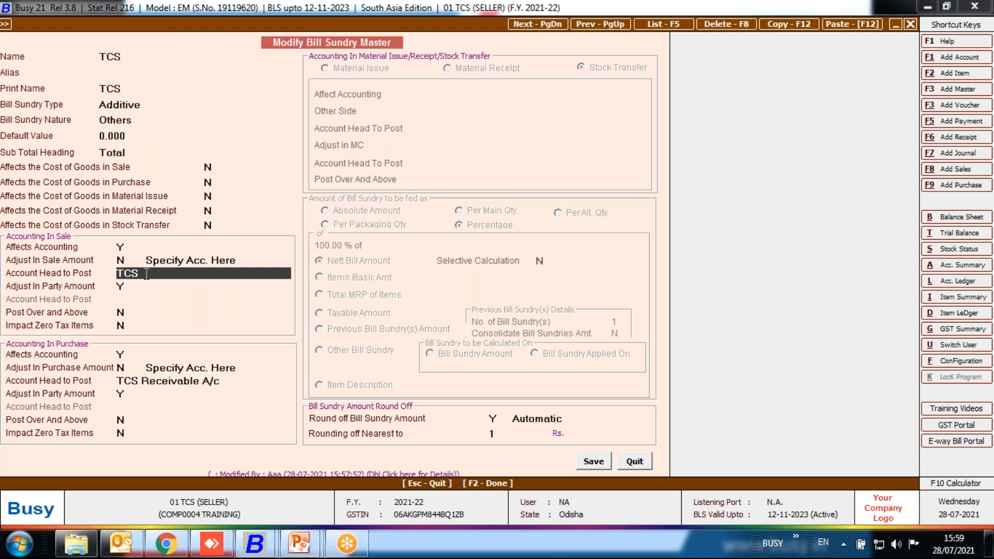
key(alt+m)
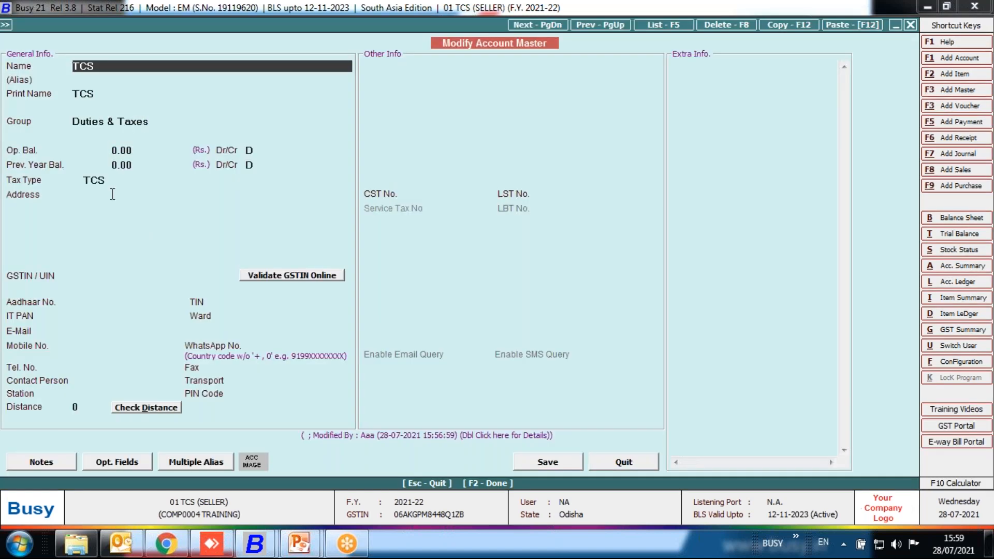
click(98, 182)
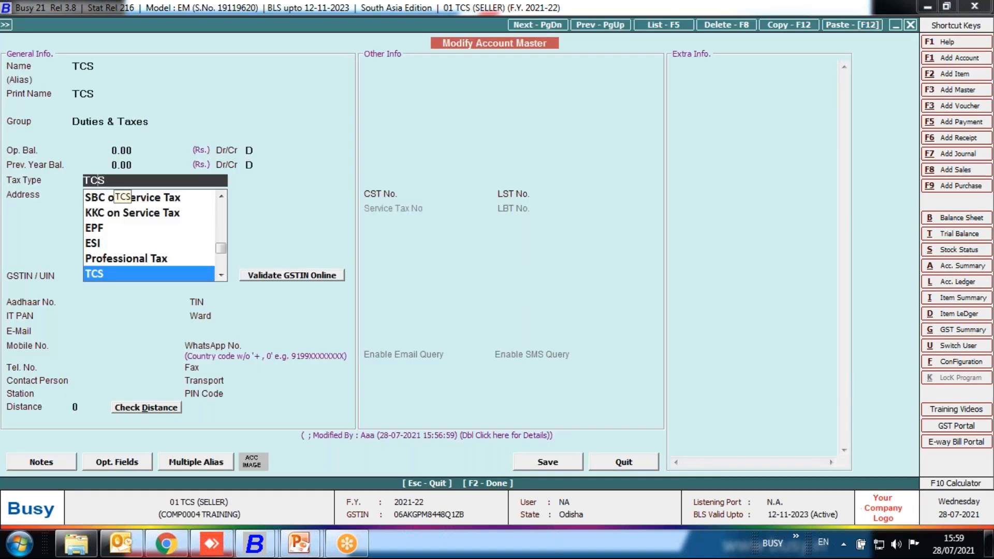
click(624, 463)
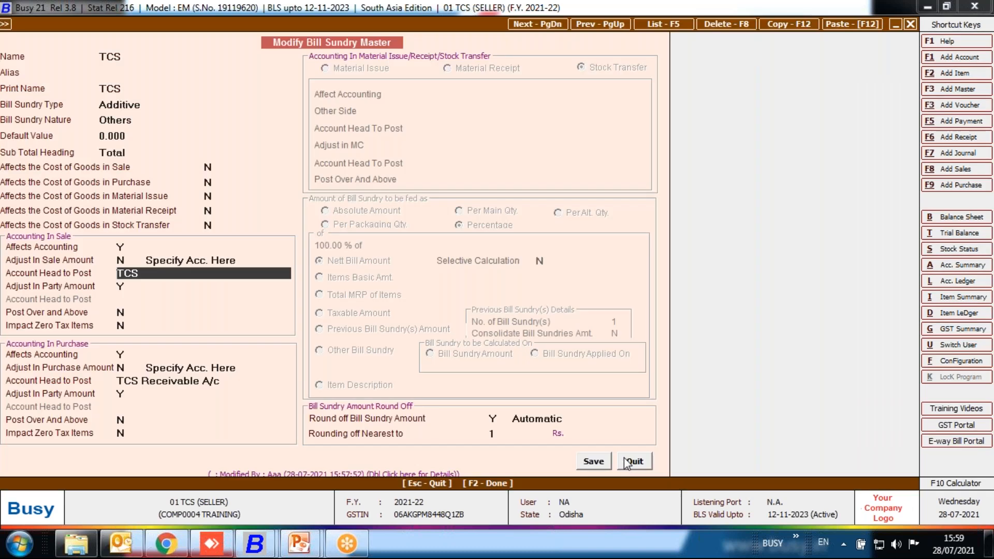
click(633, 462)
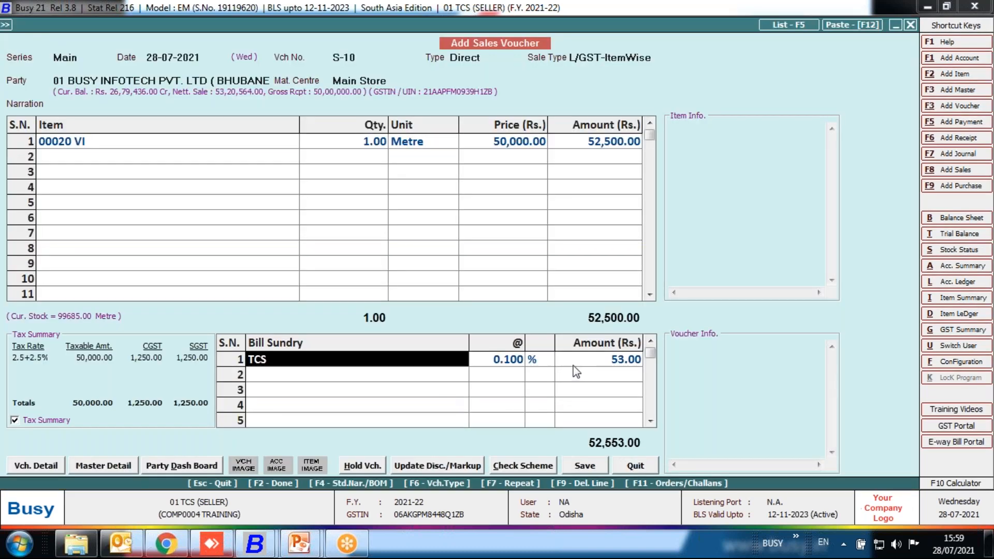
Save the sales voucher with TCS section 206C and collection code R in its TCS details, without printing the invoice.
click(591, 466)
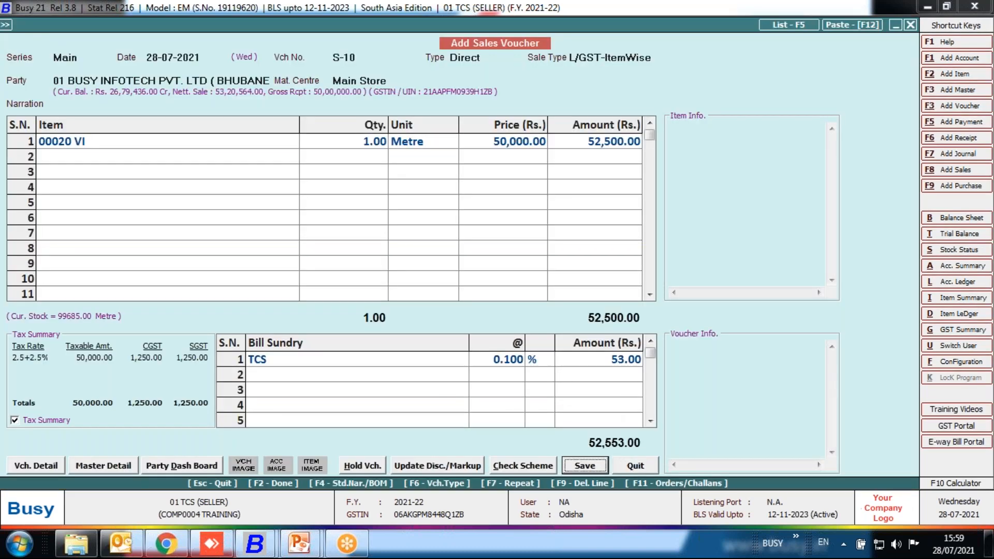
key(Return)
key(Return)
key(Return)
key(Return)
key(Return)
key(Return)
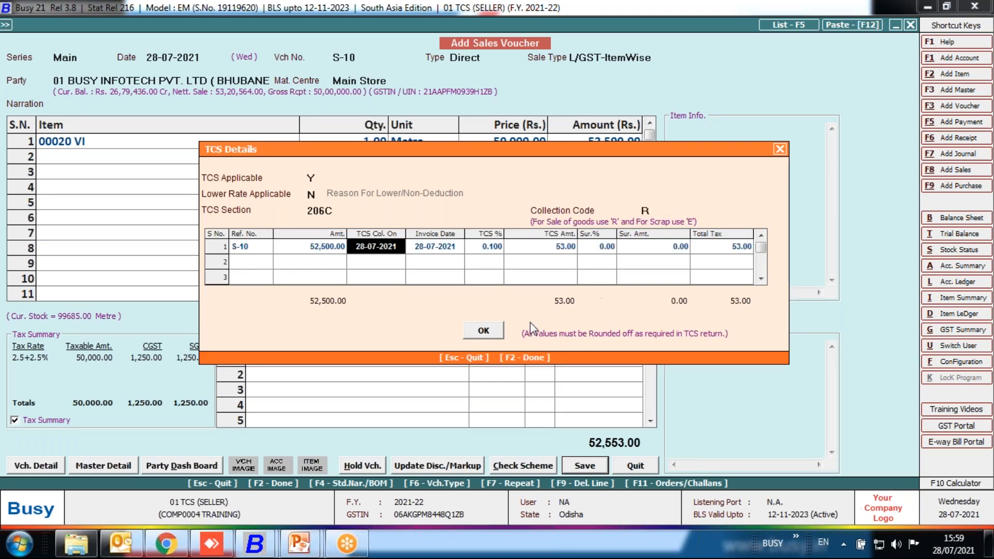
click(489, 331)
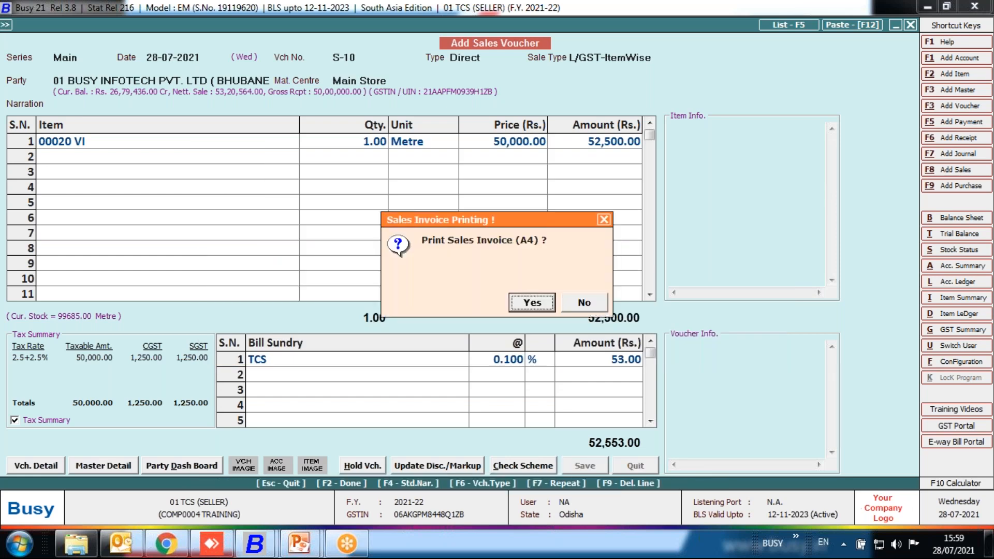
key(Escape)
Start a new receipt voucher in series Main dated 28-07-2021 with GST nature Not Applicable.
key(Escape)
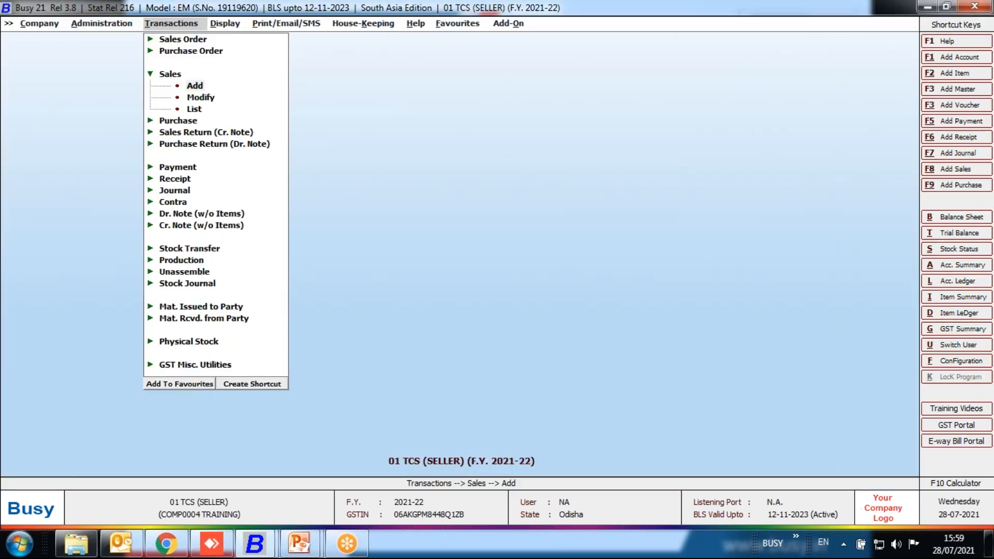
key(Escape)
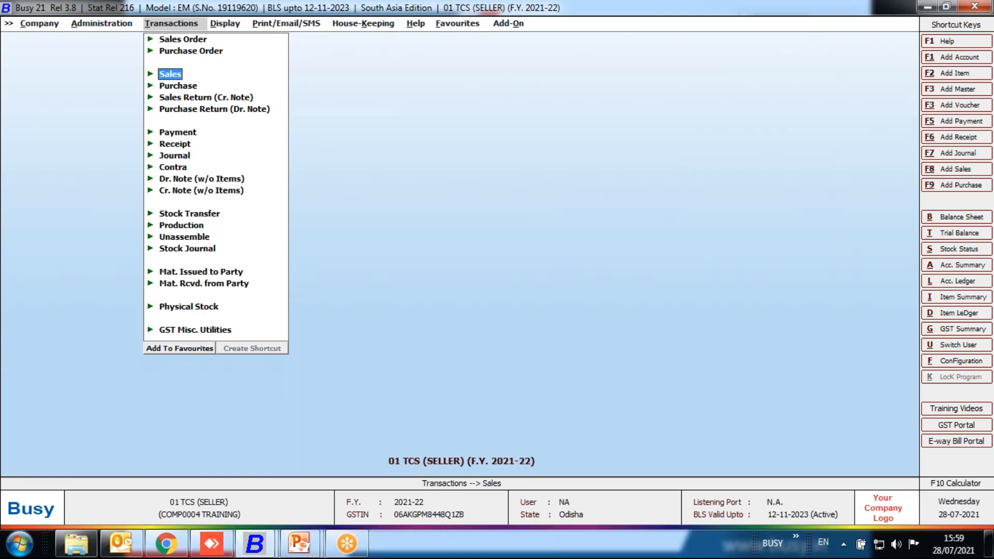
key(Down)
key(Down)
key(Down)
key(Down)
key(Down)
key(Return)
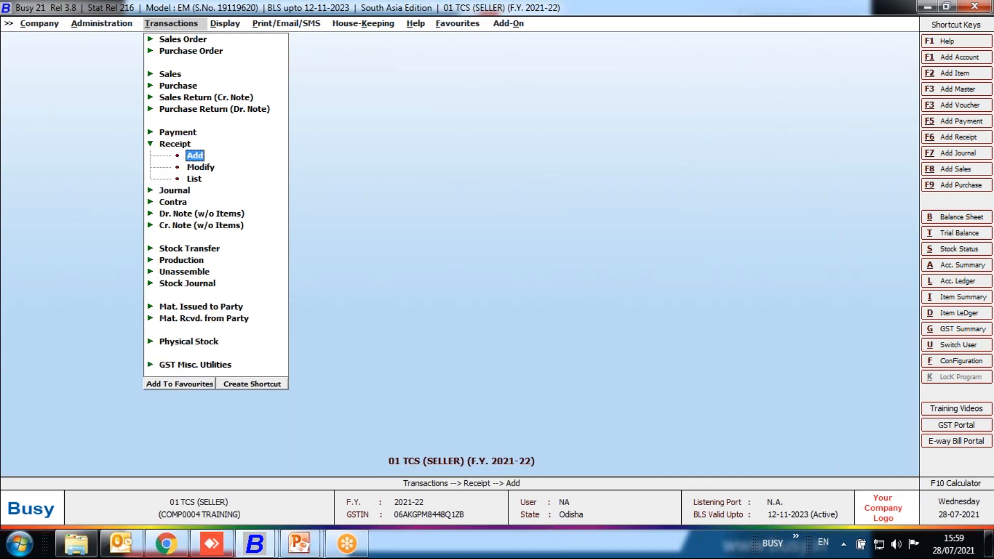
key(Return)
key(Return)
key(Return)
key(Return)
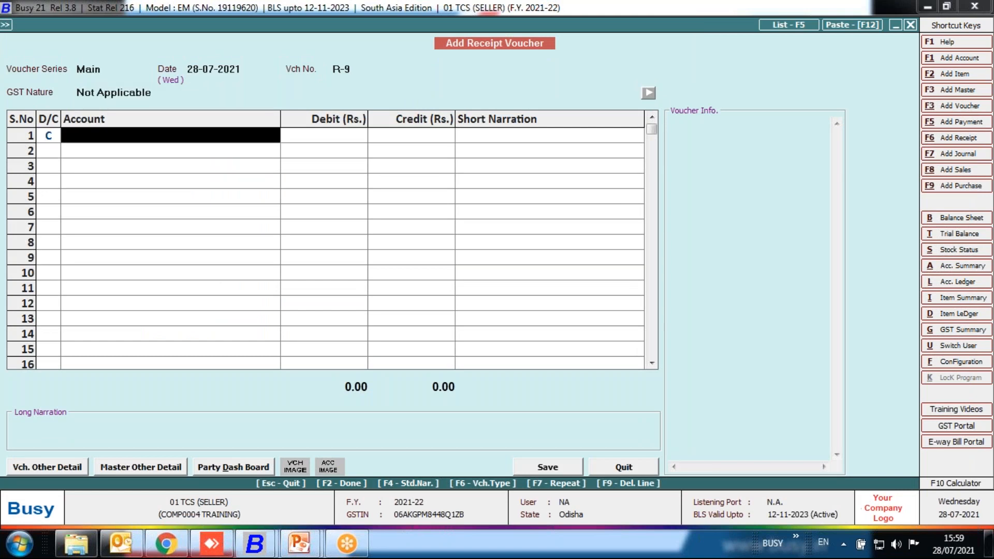
Credit the customer's sundry debtor account with 50,000 in the receipt voucher's first row.
text(a)
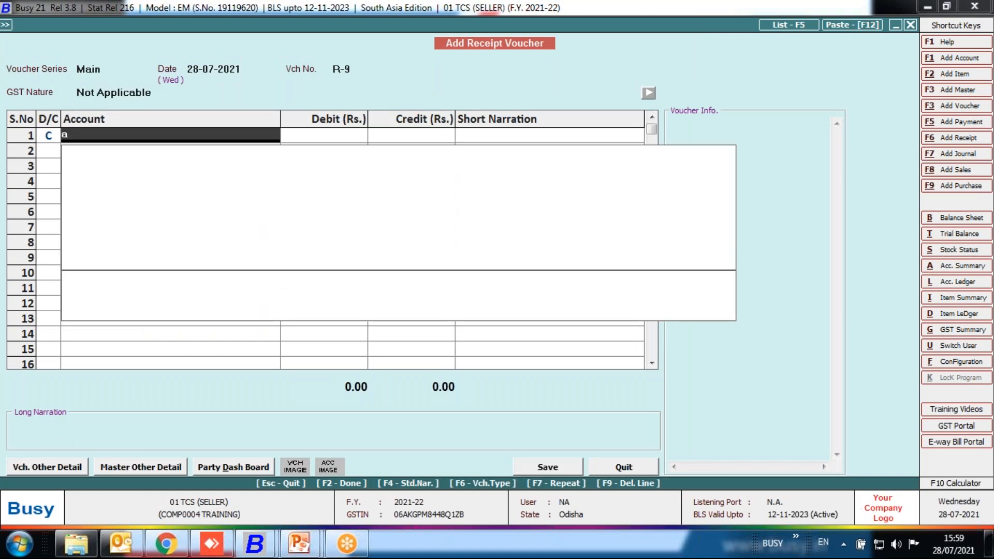
text(prat)
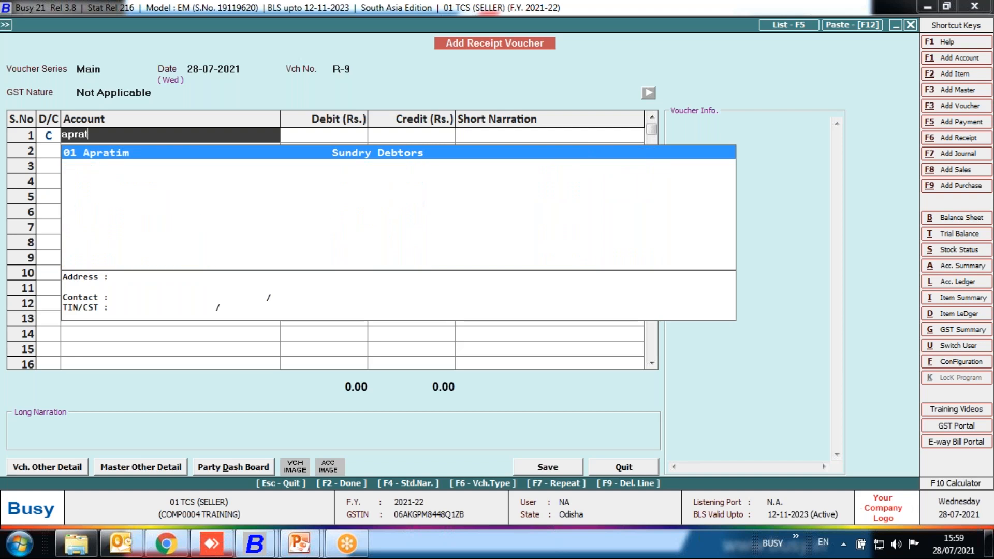
key(Return)
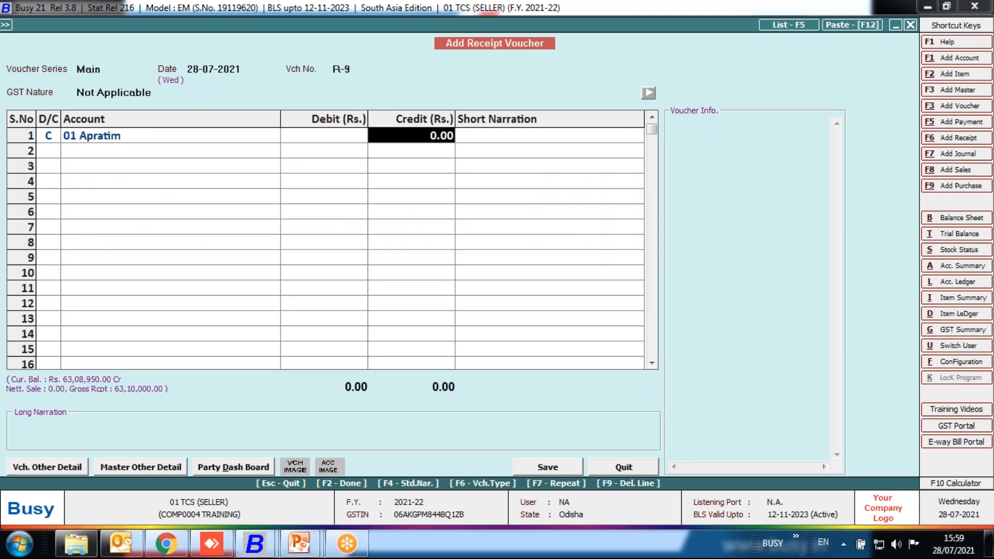
text(50000)
key(Return)
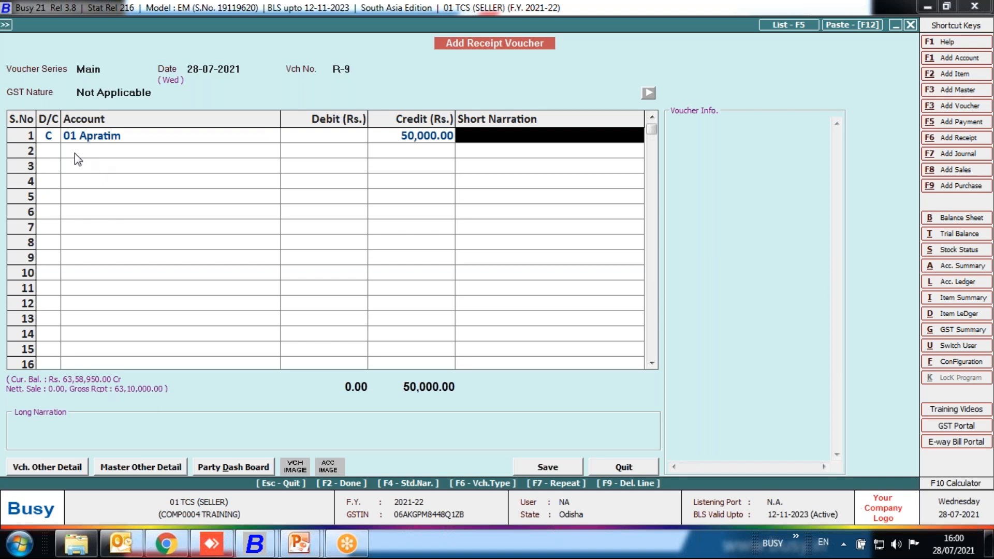
Debit 01 PUNJAB NATIONAL BANK with 50,000 in the second row and accept applying TCS to the receipt.
click(55, 151)
key(Return)
key(Return)
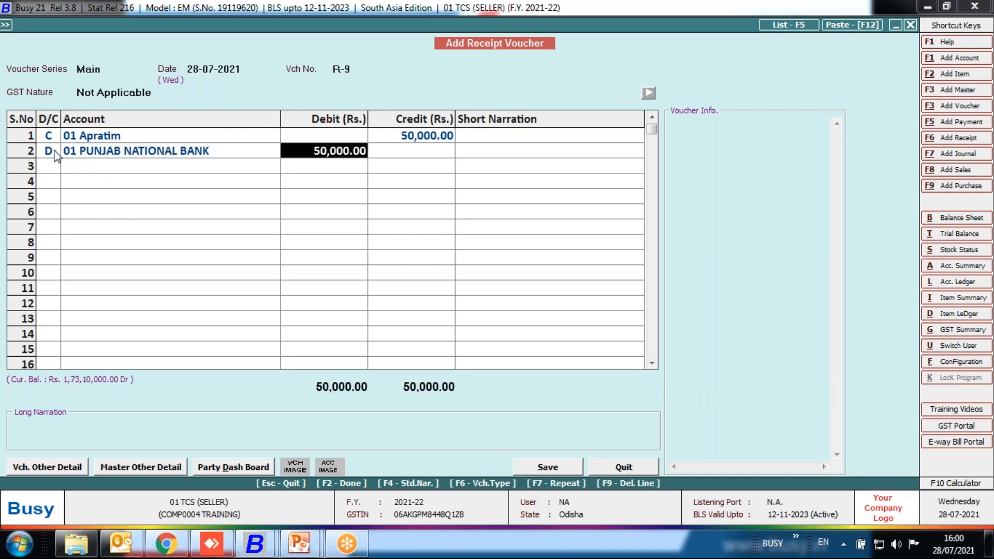
key(Return)
key(Return)
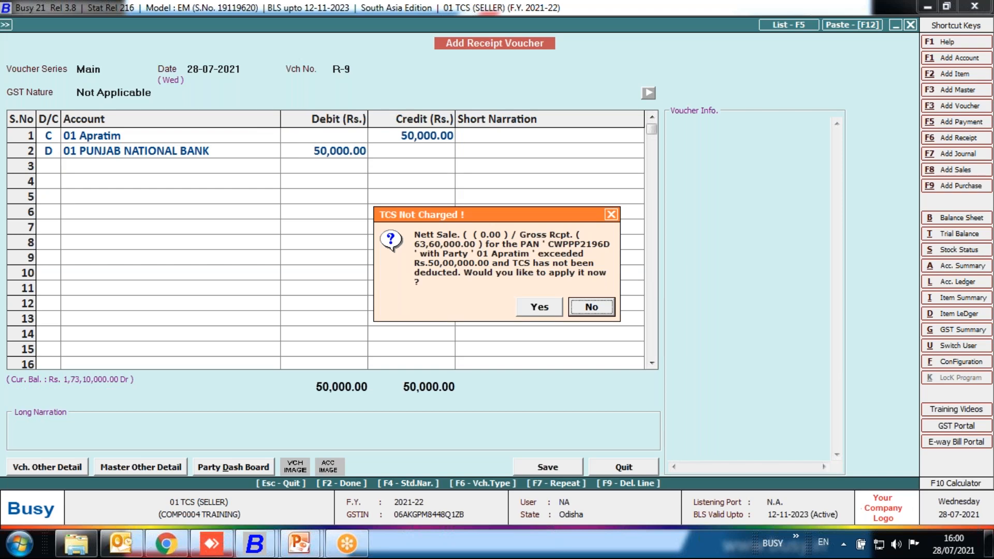
key(Left)
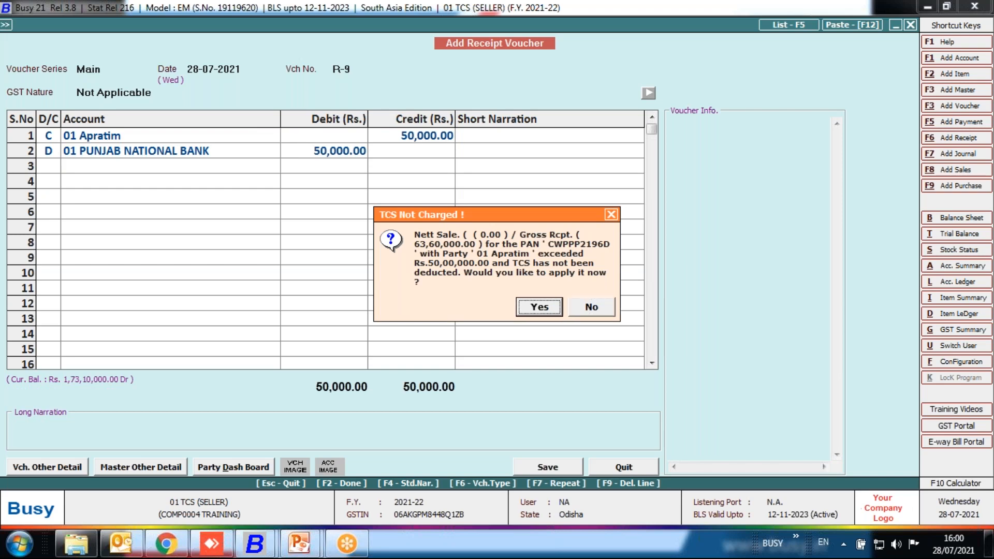
key(Return)
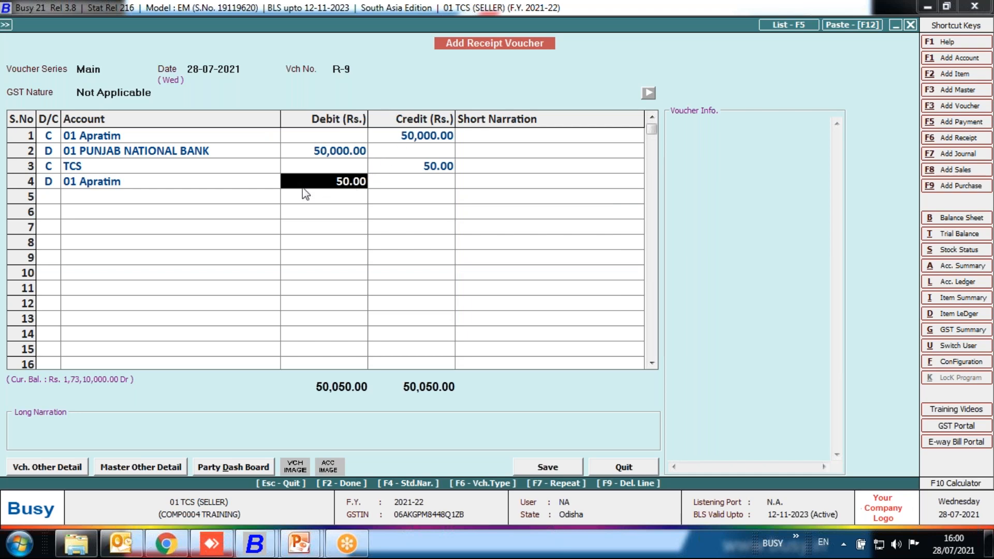
click(260, 138)
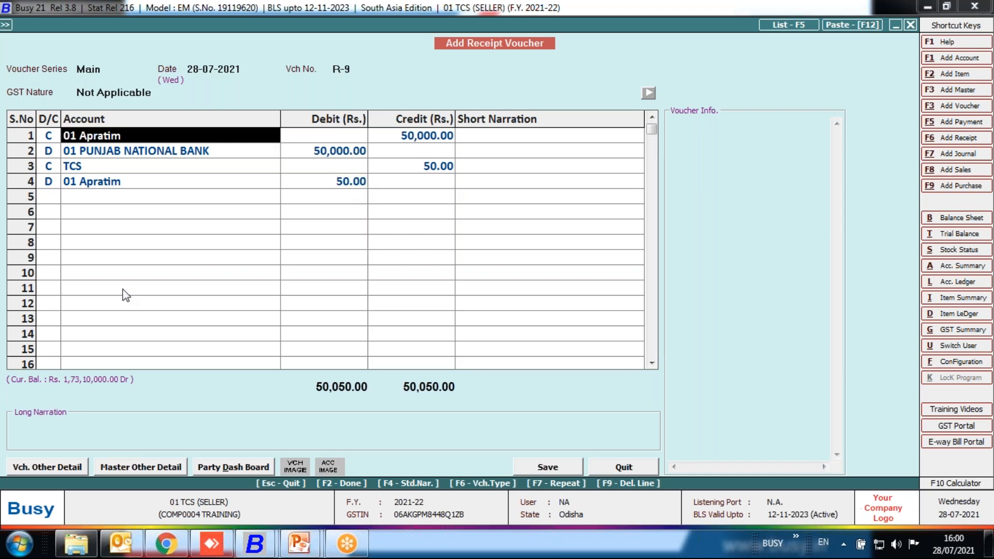
key(alt+m)
key(Escape)
Save the receipt voucher with TCS section 206C and collection code R in its TCS details, and leave receipt entry.
click(549, 467)
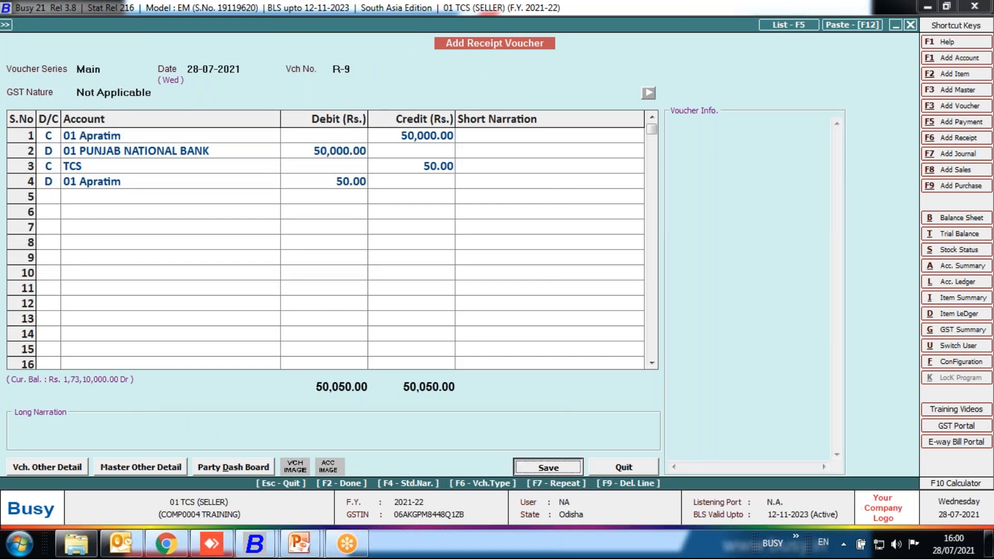
key(Return)
key(Return)
key(Return)
key(Return)
key(Return)
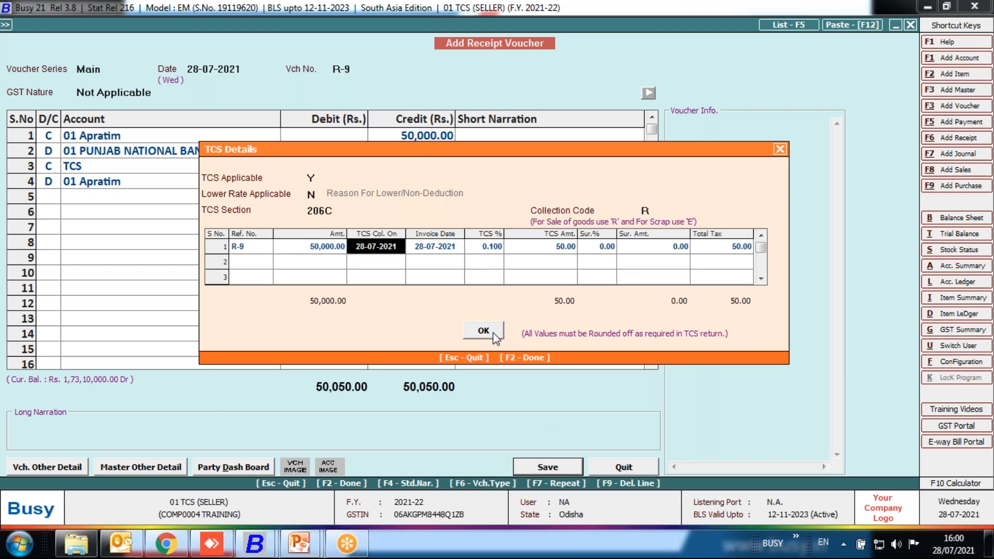
click(484, 331)
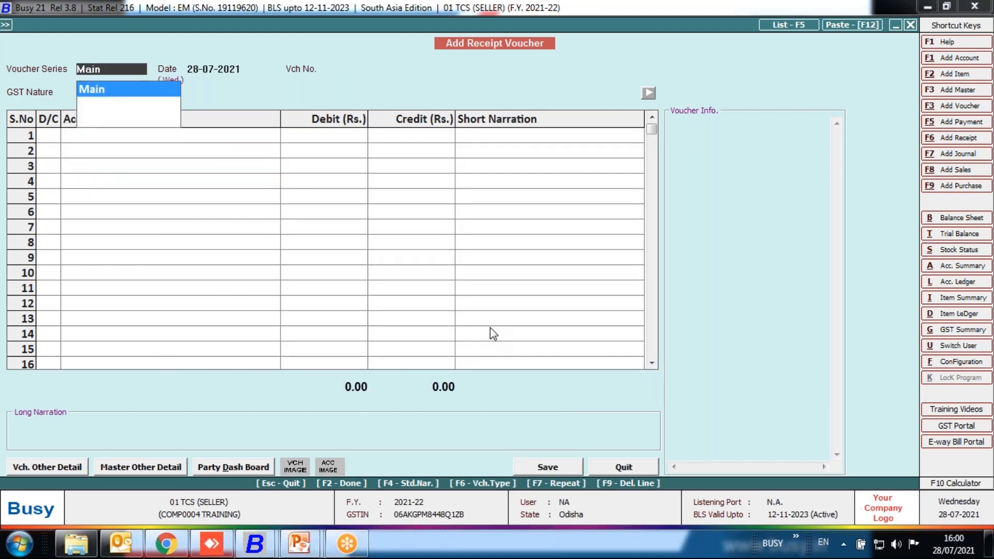
key(Escape)
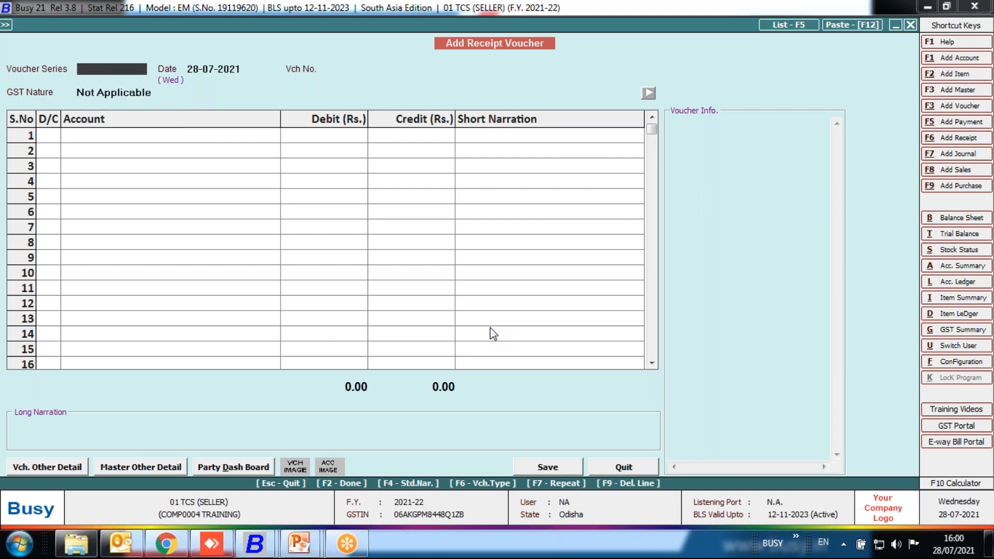
key(Escape)
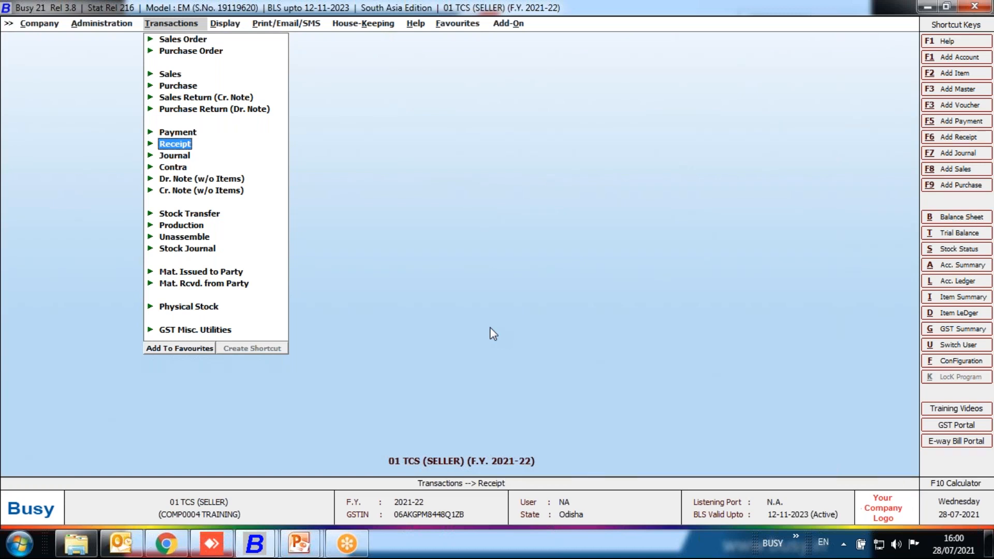
Examine the TCS Collection Details report for all references from 01-04-2021 to 28-07-2021, including the total collected, and close it.
key(Right)
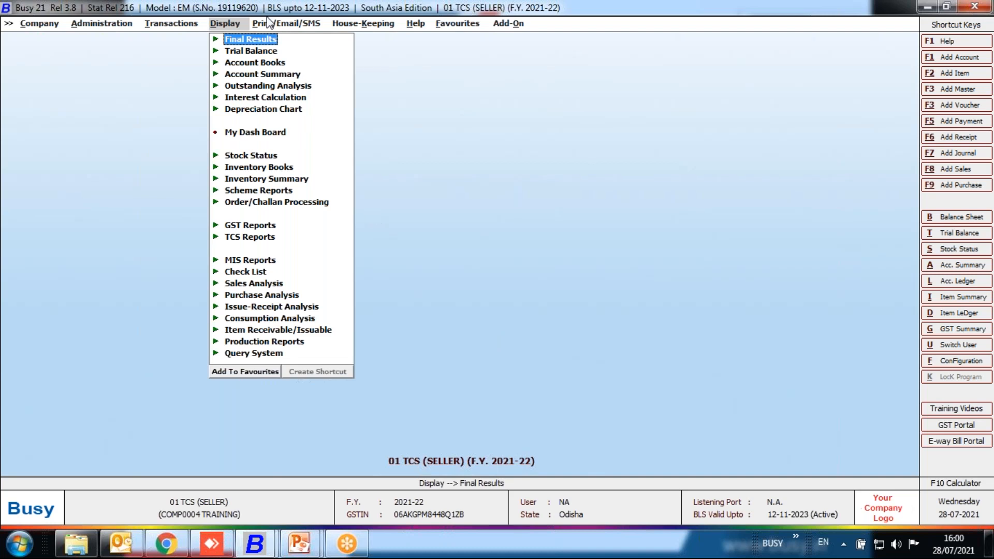
click(247, 239)
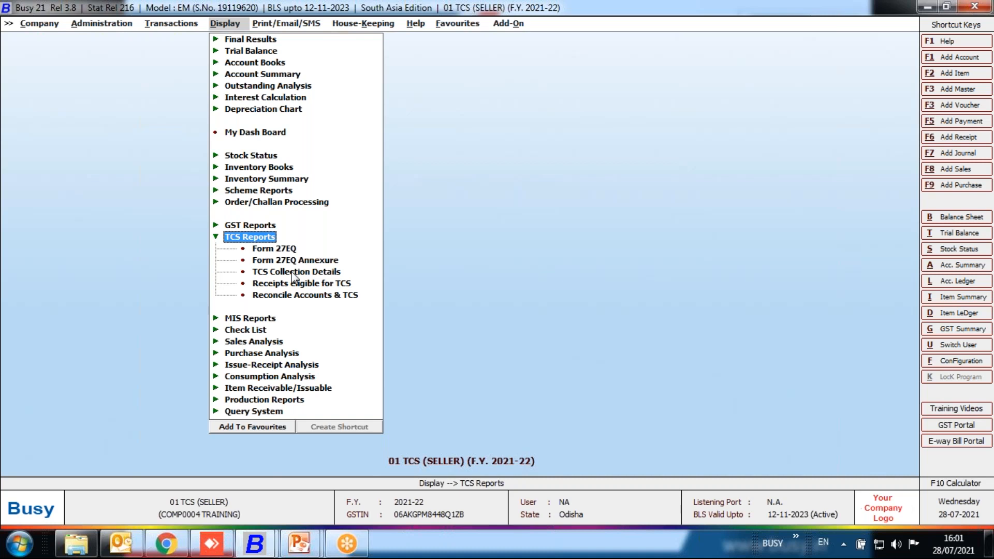
double_click(293, 275)
key(Return)
key(Return)
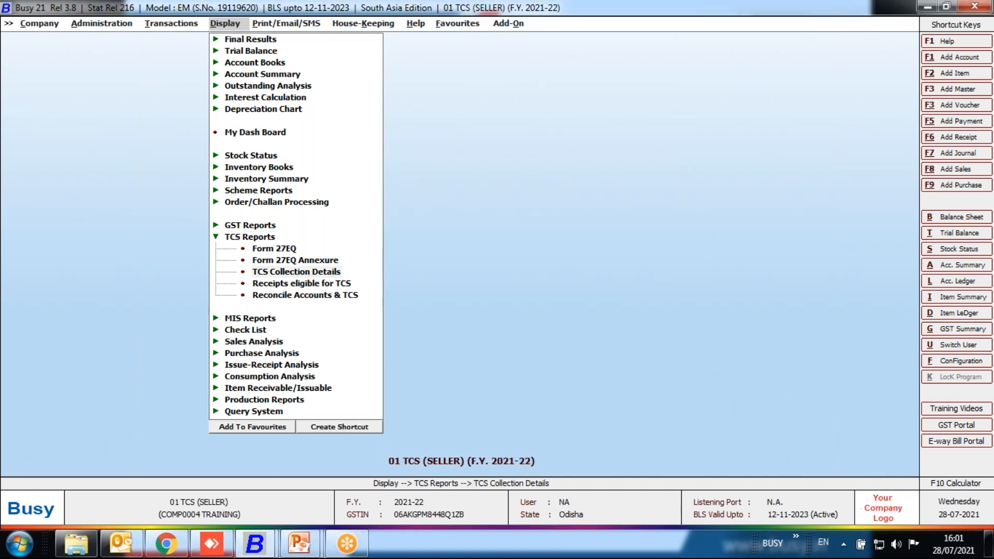
key(F2)
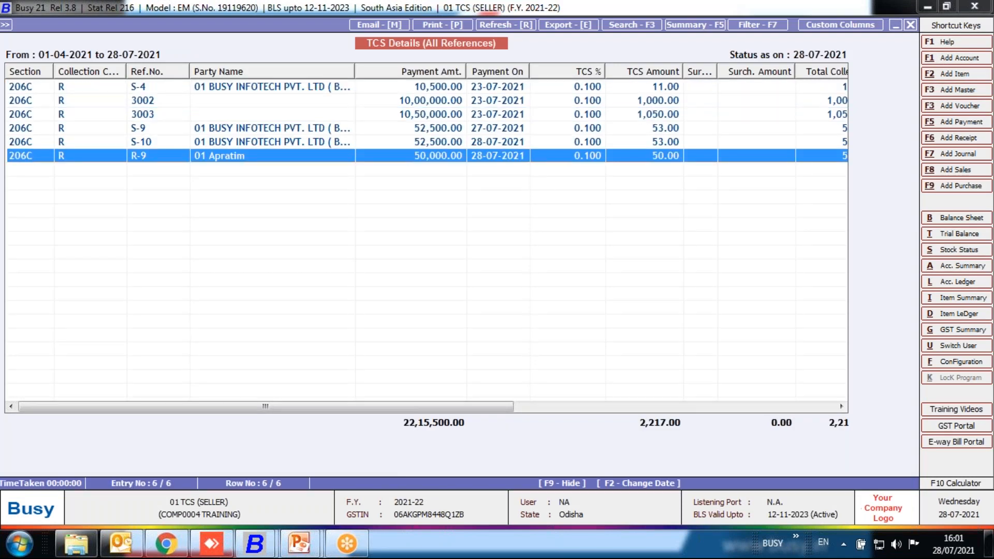
key(Right)
key(Right)
key(Right)
key(Right)
key(Right)
key(Right)
key(Right)
key(Right)
key(Right)
key(Right)
key(Right)
key(Right)
key(Right)
key(Right)
key(Right)
key(Right)
key(Right)
key(Right)
key(Right)
key(Right)
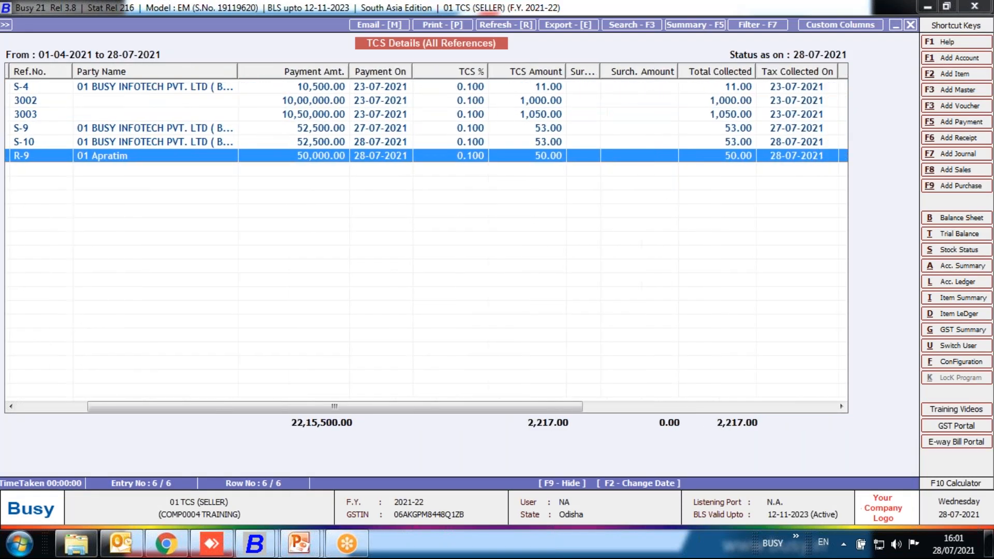
key(Escape)
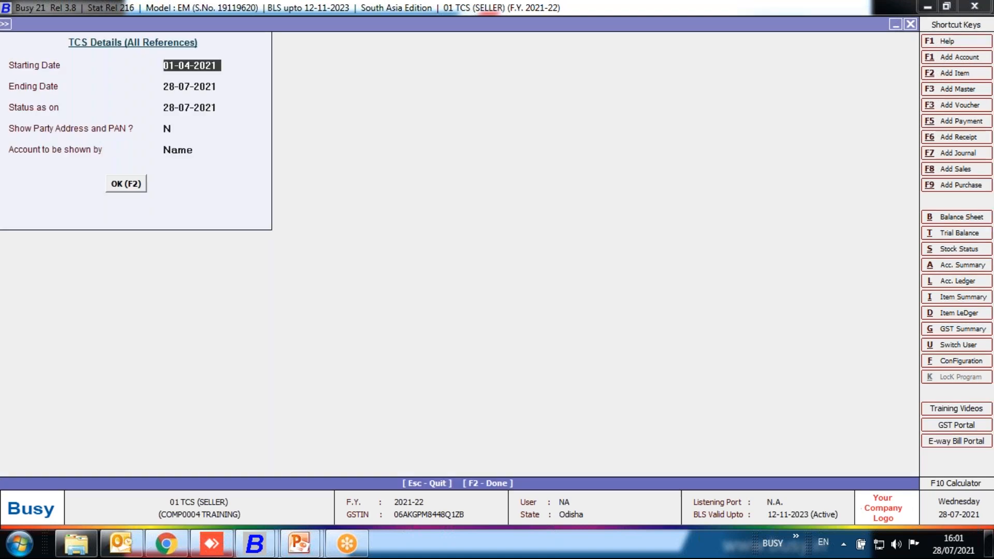
key(Escape)
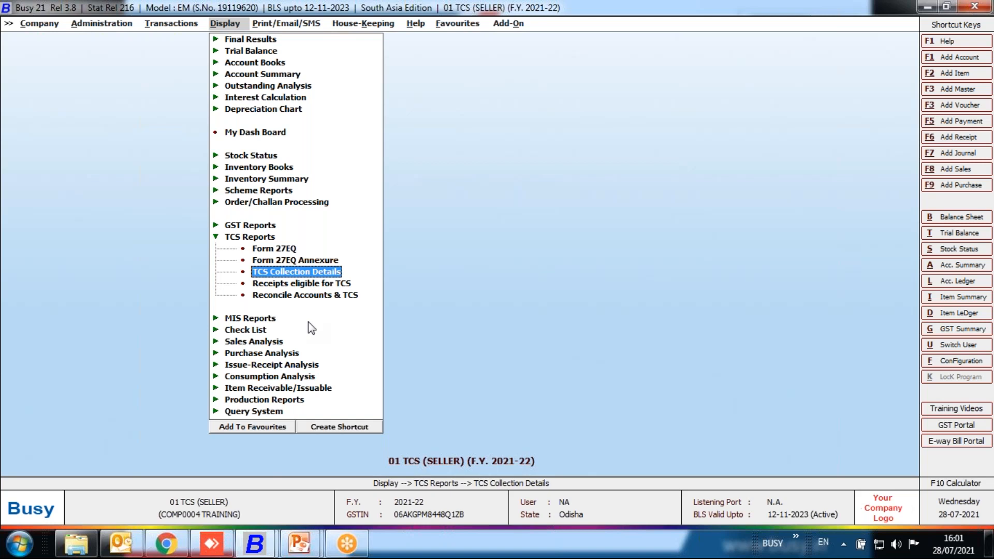
Generate the Receipts eligible for TCS report from 1-7-2021 to 30-9-2021, excluding ineligible parties and keeping automatic rounding up to Rs. 1.
key(Down)
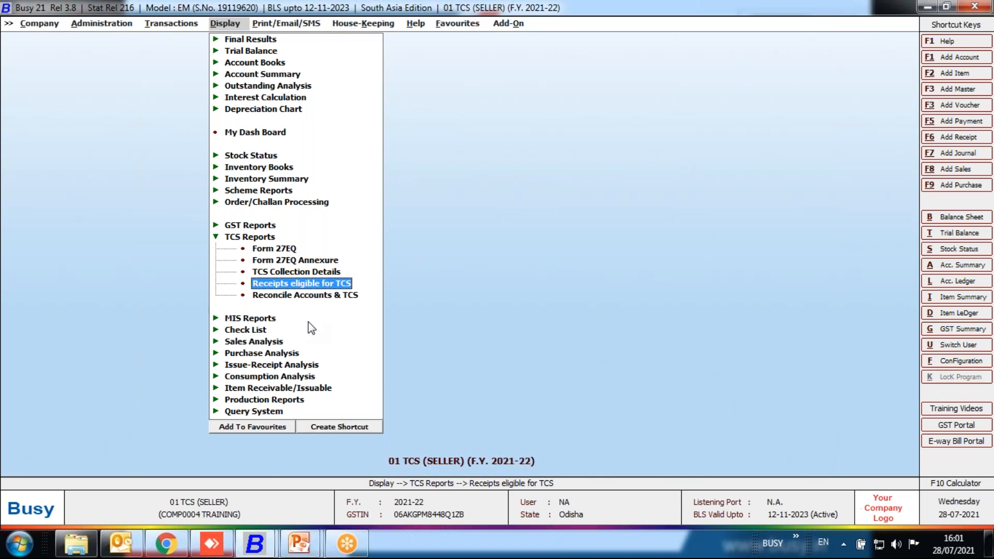
key(Return)
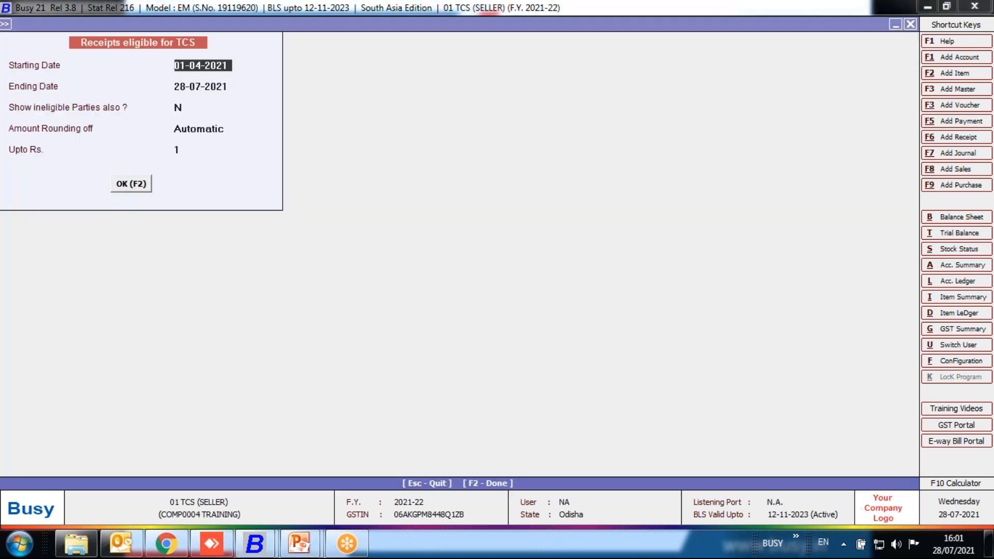
text(1.7)
key(Return)
text(30.9)
key(Return)
key(Return)
key(Return)
key(Return)
key(F2)
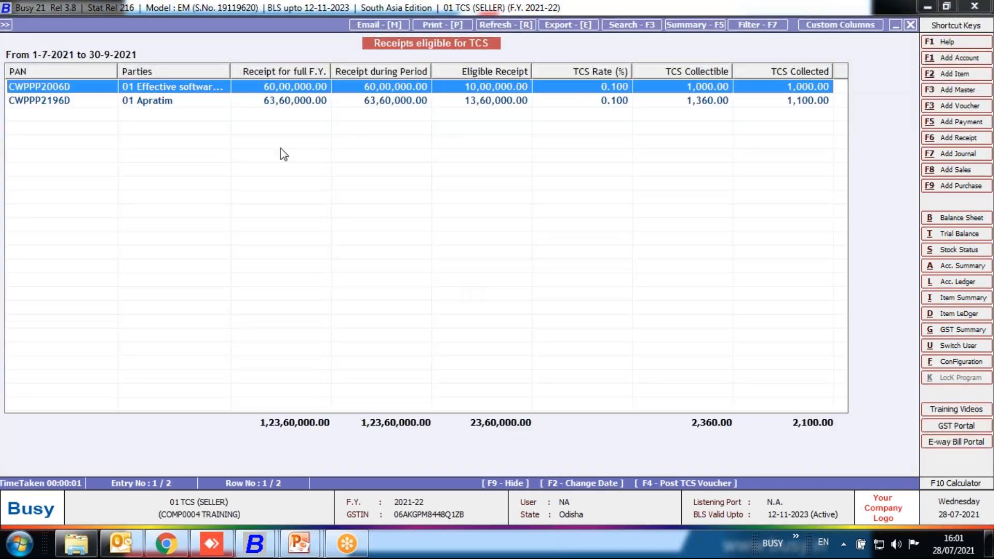
Compare both parties' eligible receipts, TCS collectible and TCS collected in the report.
key(Down)
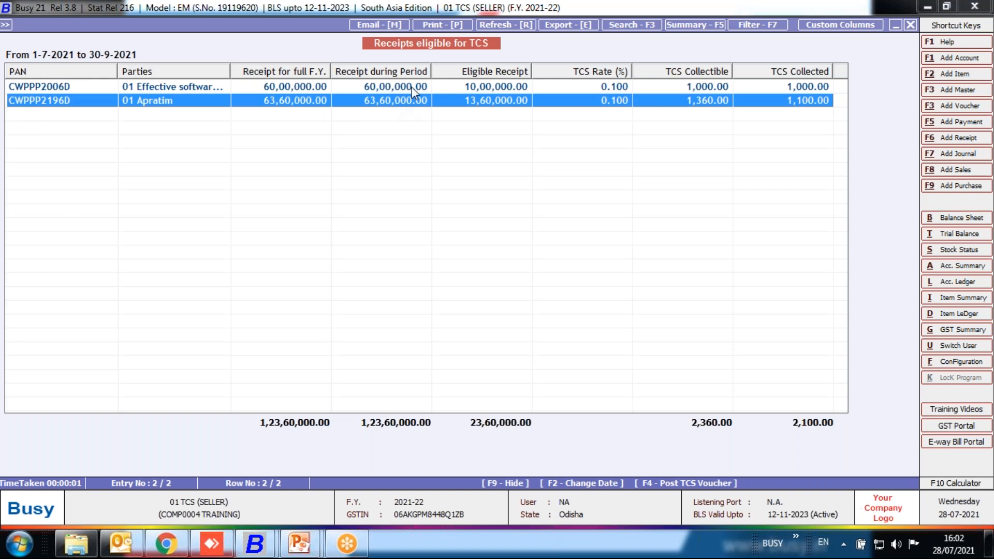
click(470, 89)
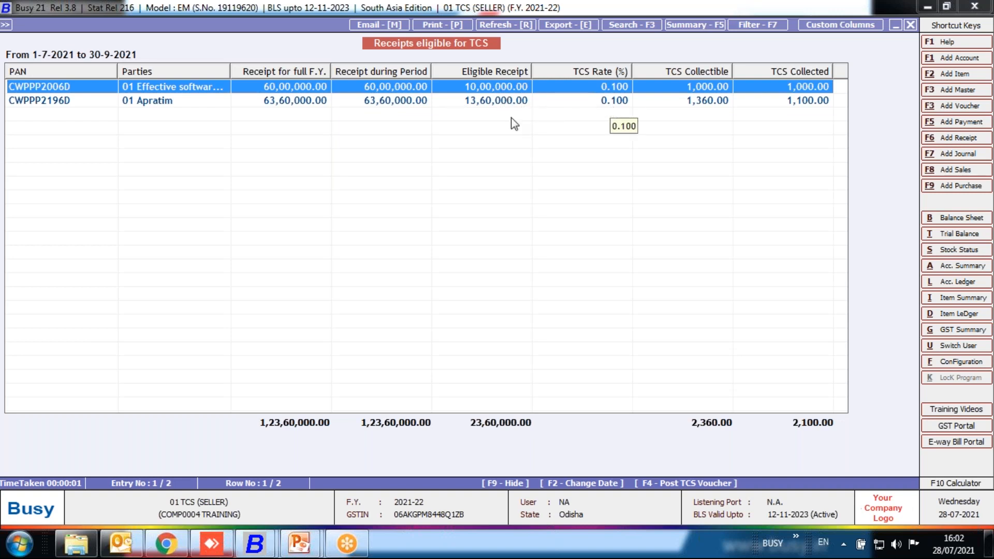
click(489, 105)
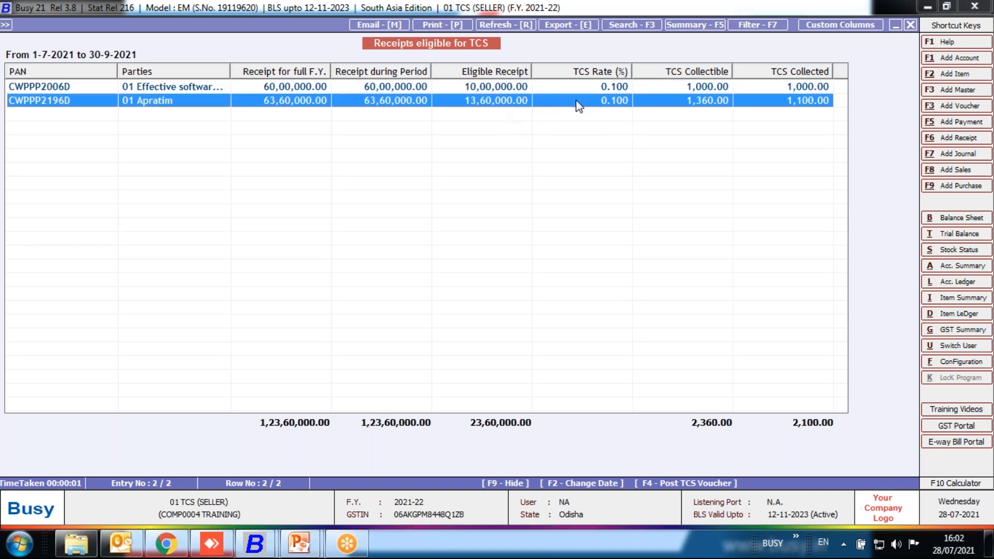
click(717, 84)
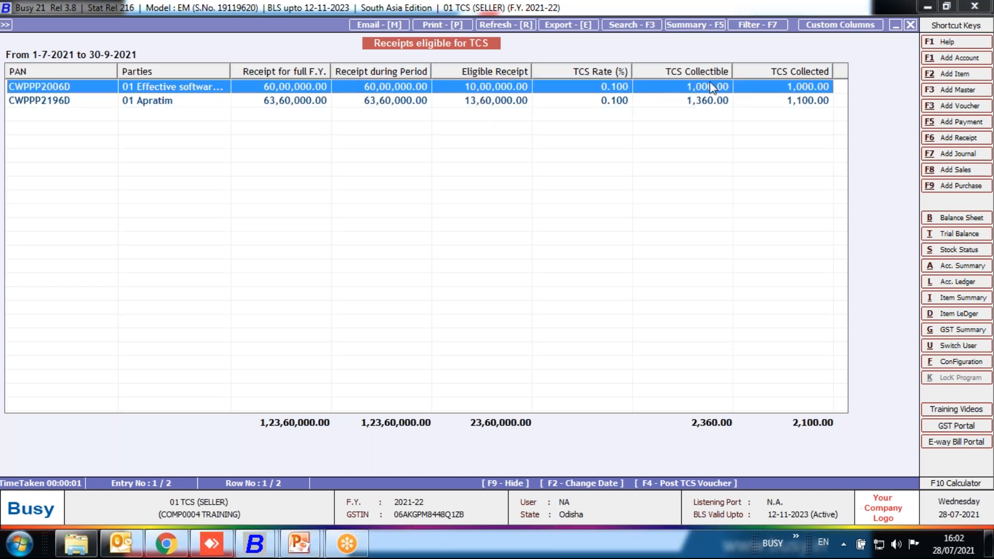
click(785, 100)
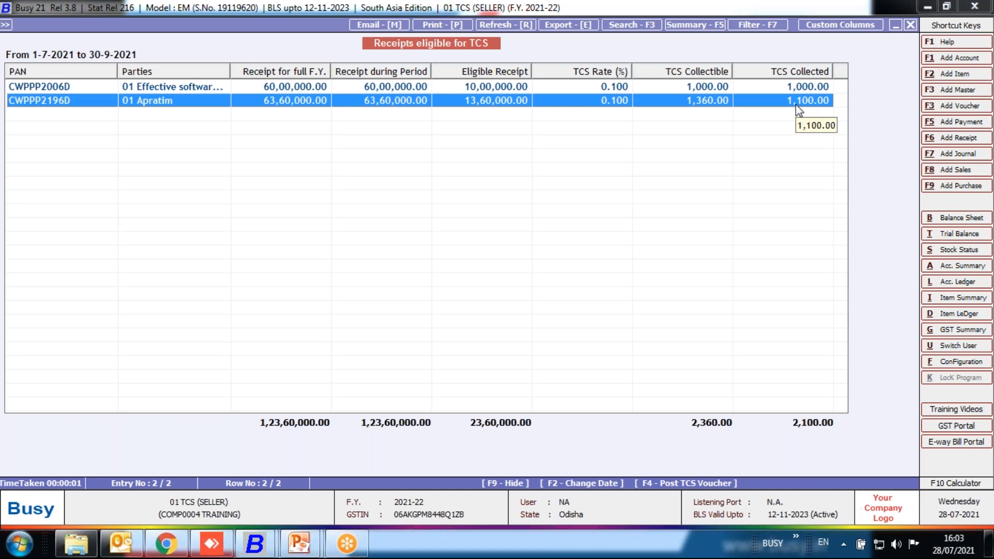
Post the TCS voucher for all PANs as a Journal in series Main, dated 30-09-2021, with TCS account and collection code R.
key(F4)
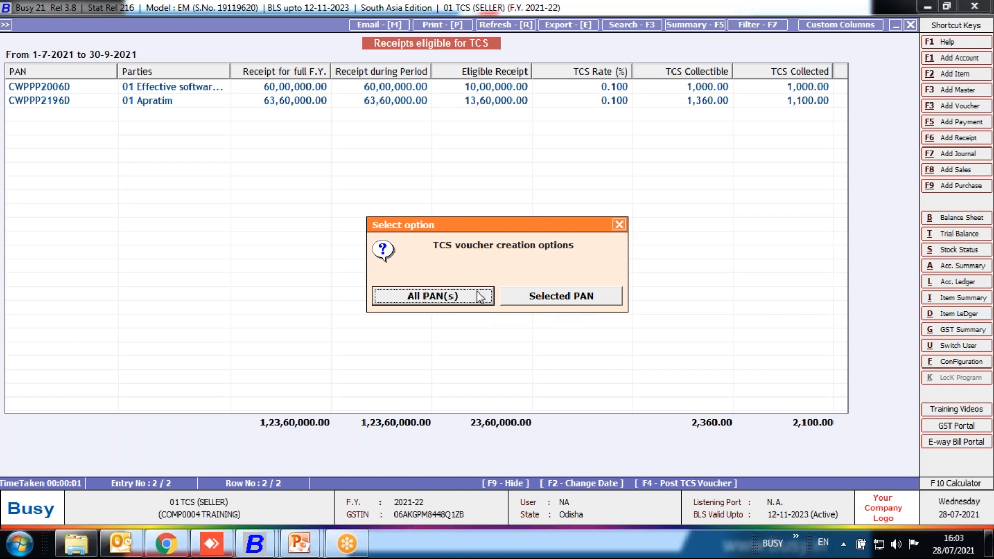
click(423, 296)
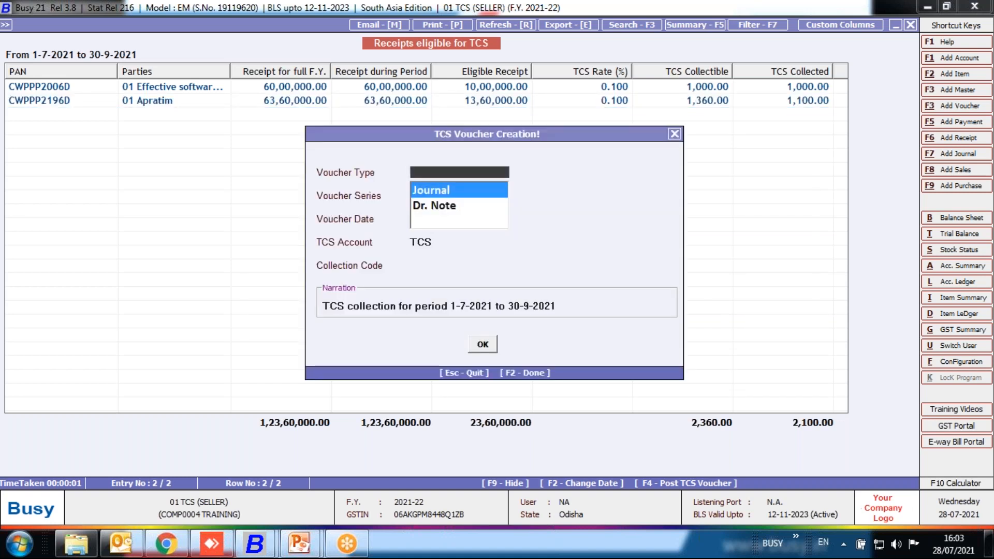
key(Down)
key(Up)
key(Return)
key(Return)
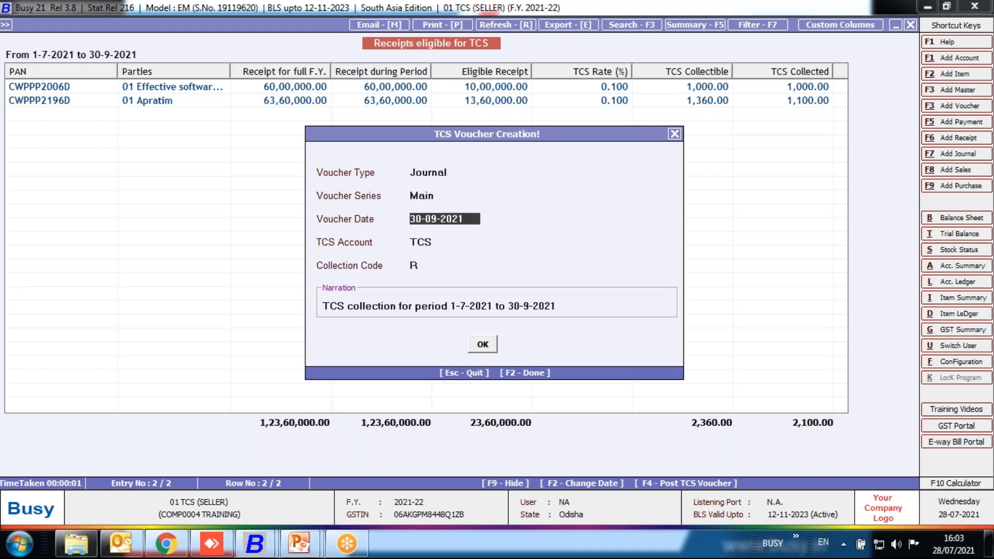
key(Return)
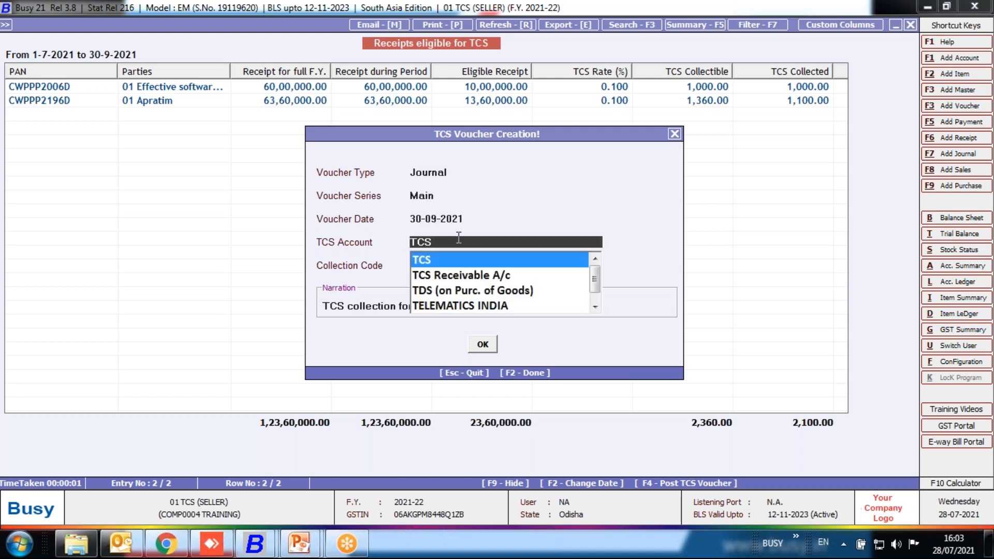
key(Return)
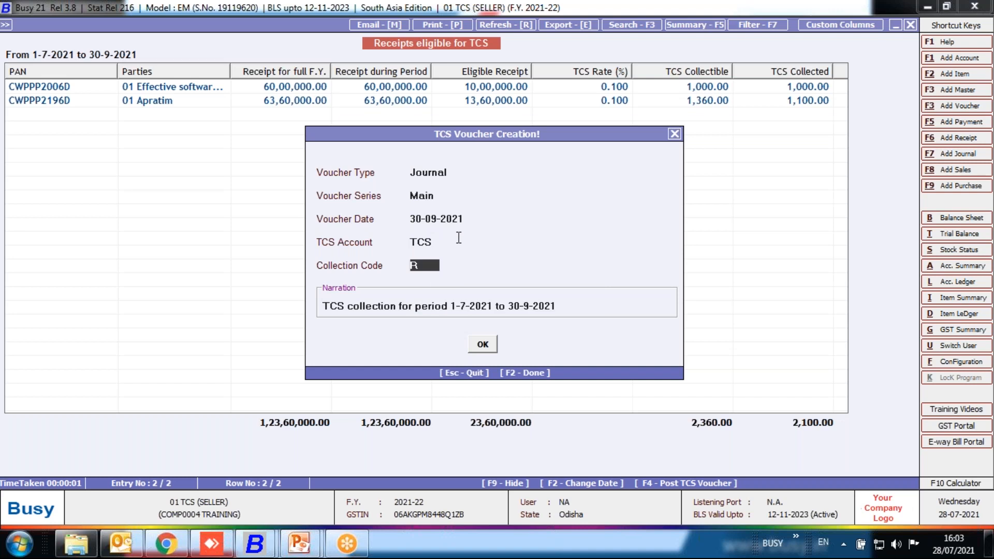
click(489, 348)
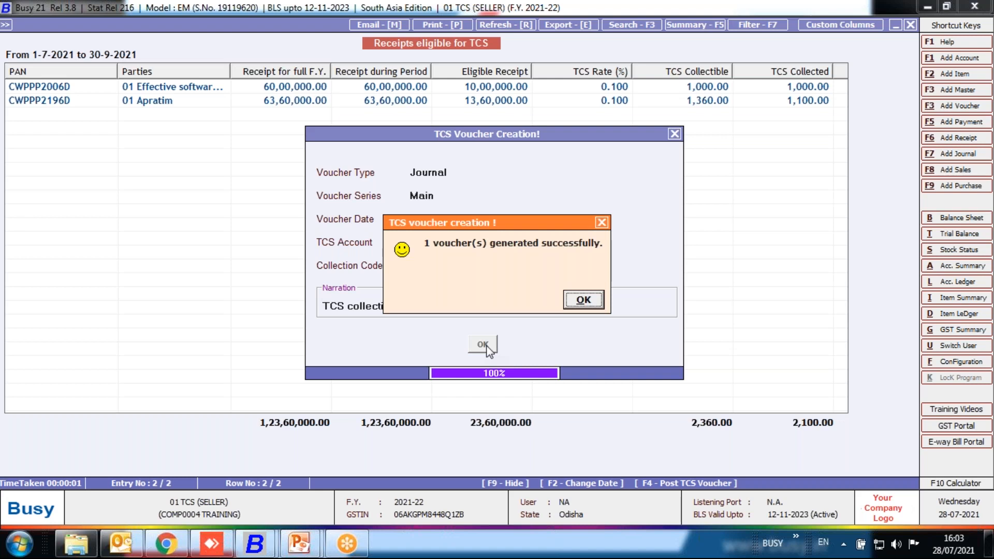
key(Return)
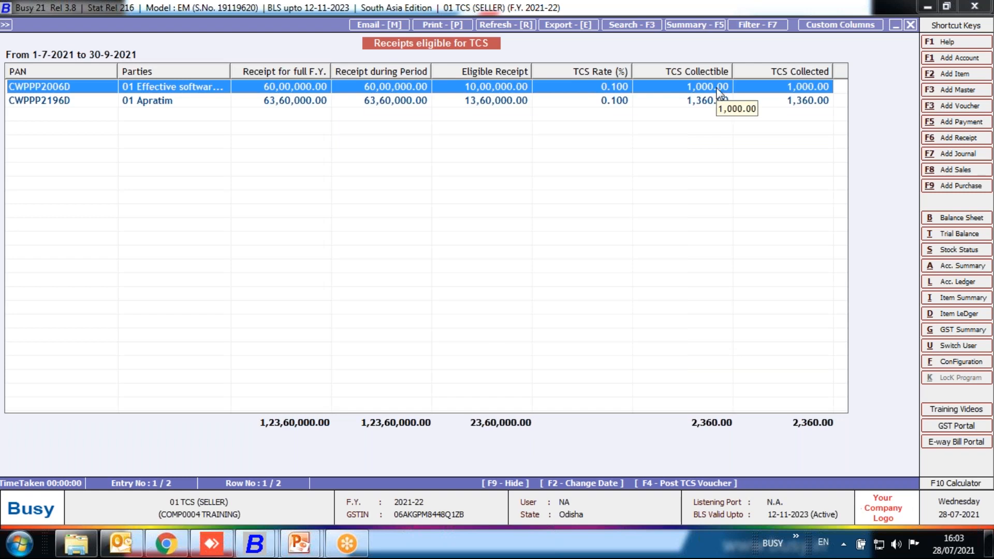
Examine the second party's account ledger up to 30-09-2021, including its latest TCS journal entry, and close the ledger and eligible receipts report.
double_click(802, 101)
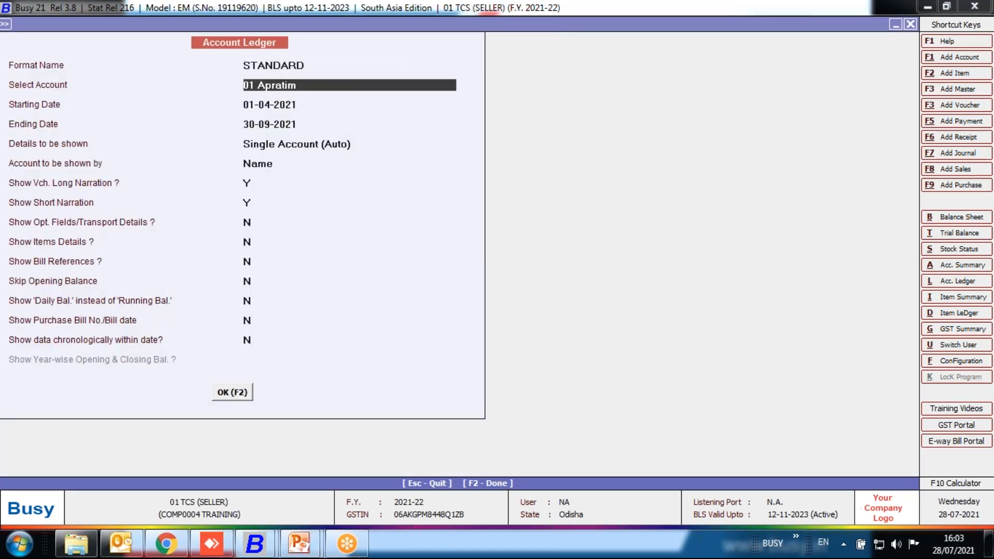
key(F2)
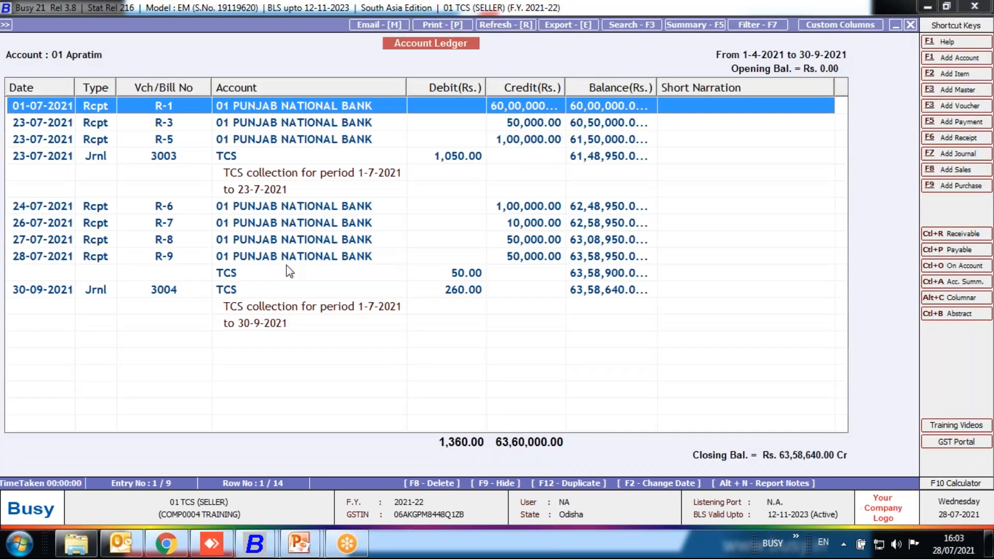
click(272, 291)
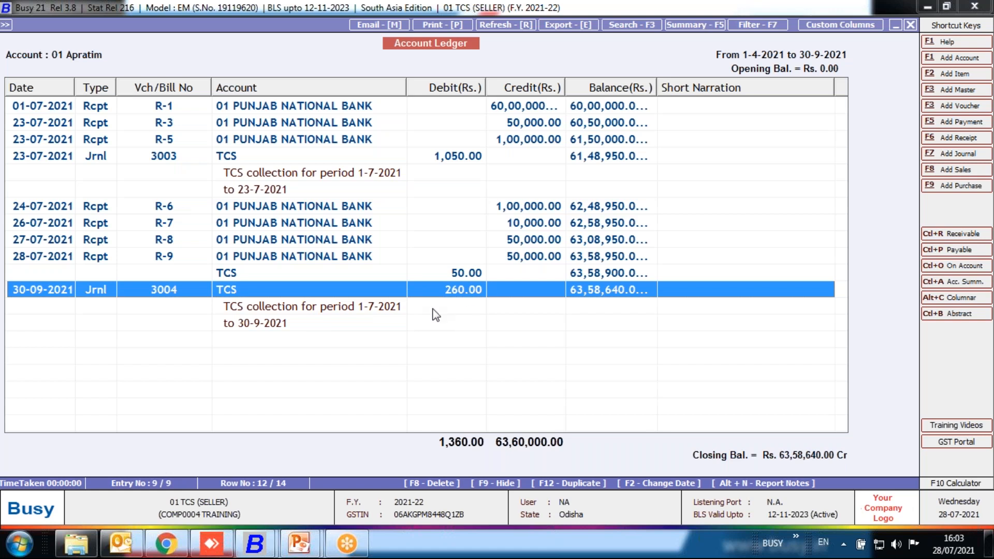
key(Return)
key(Escape)
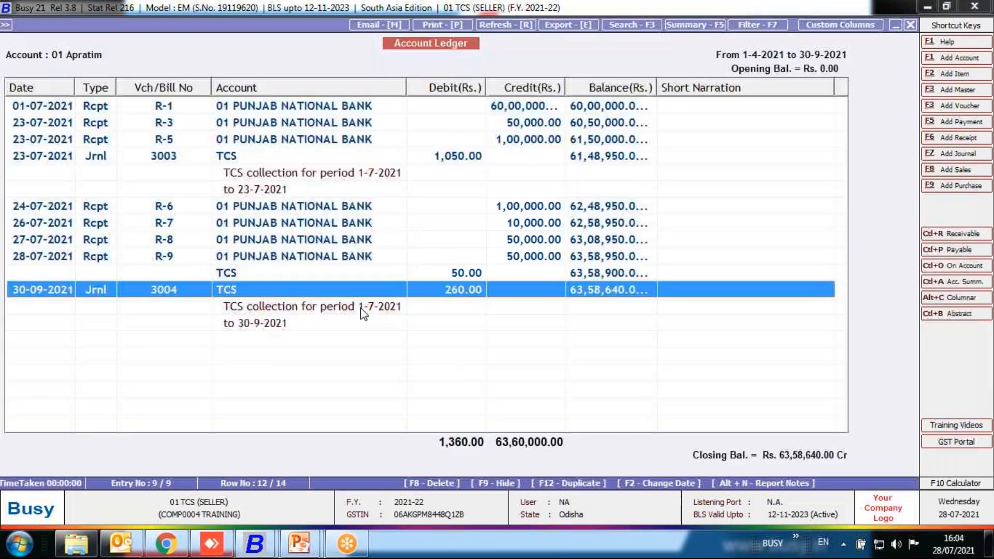
key(Escape)
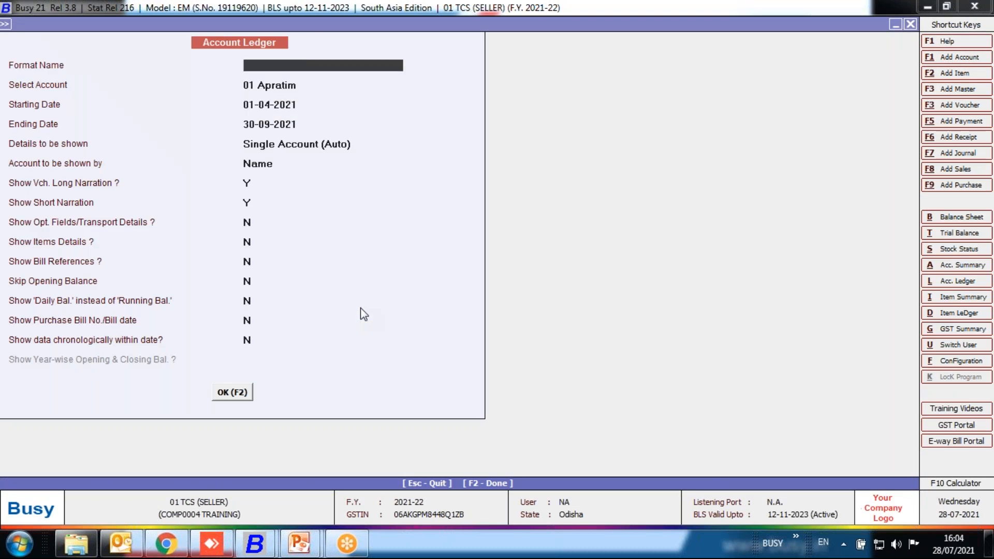
key(Escape)
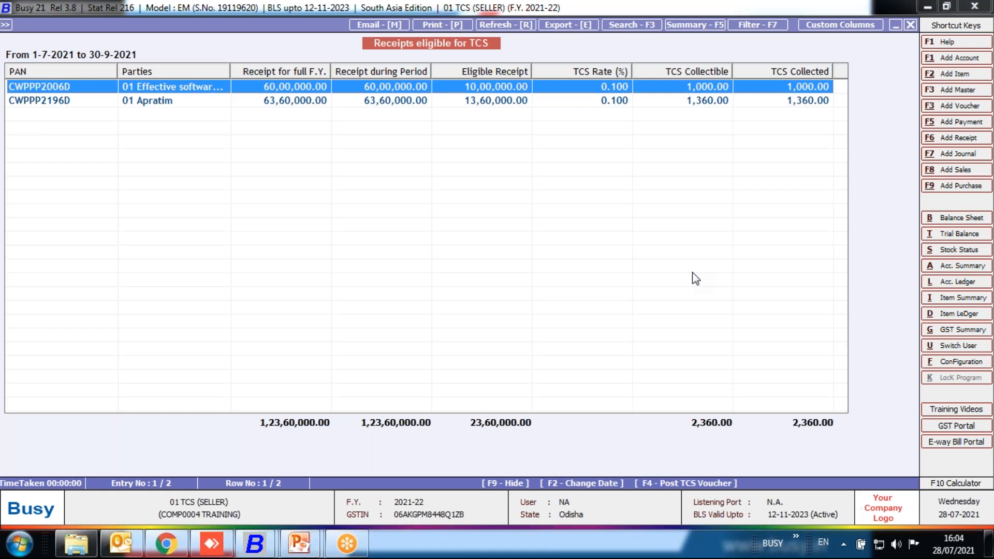
key(Escape)
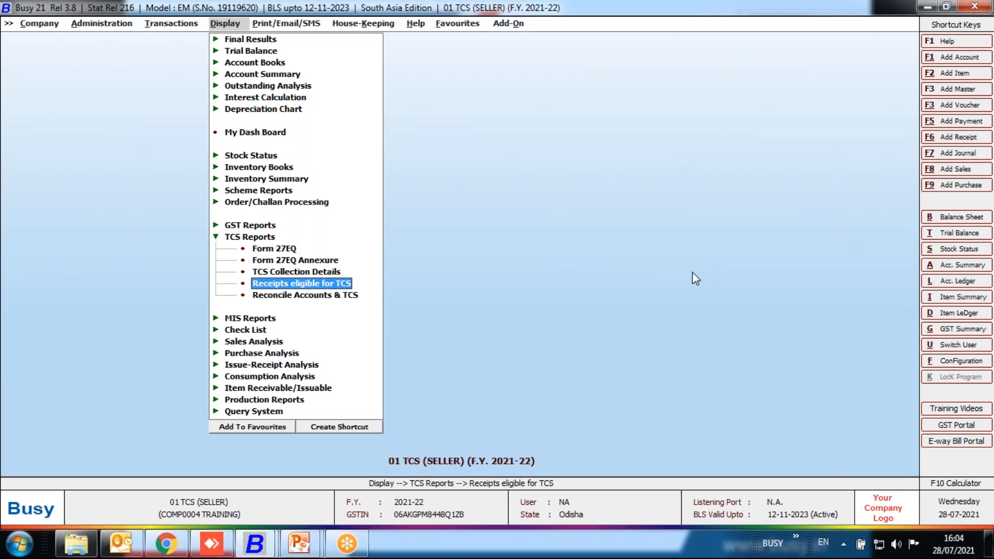
key(Escape)
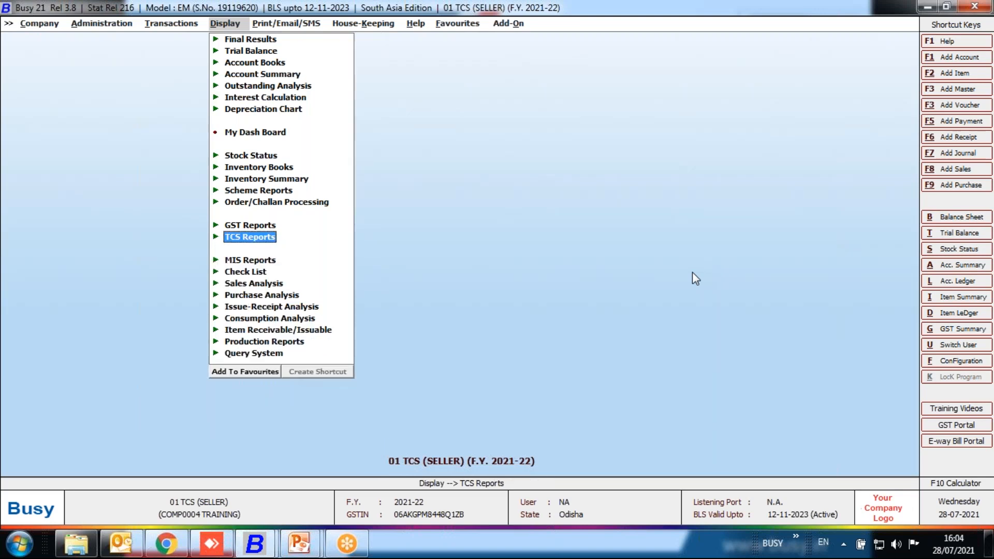
Begin a payment voucher in series Main dated 30-09-2021 with GST nature Not Applicable and a debit first line.
key(Left)
key(Up)
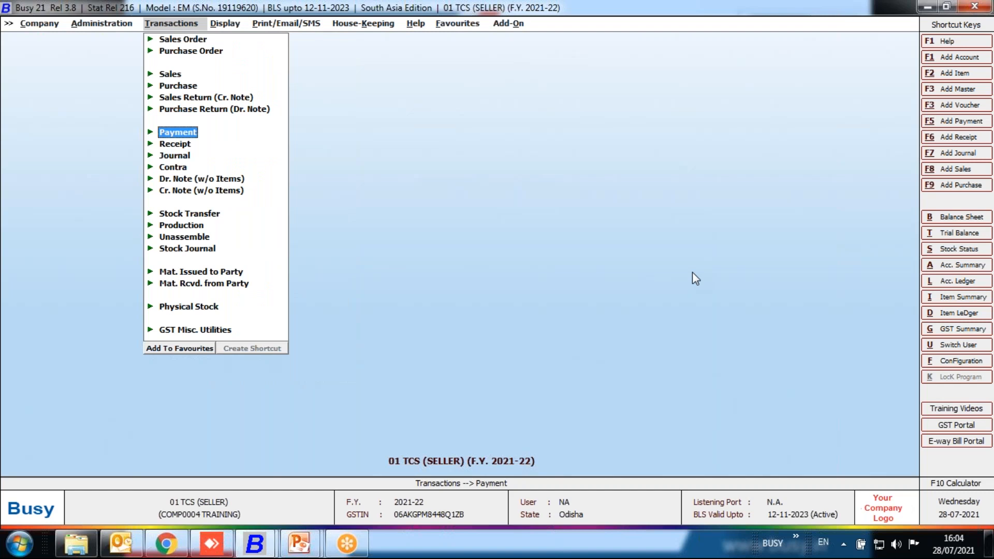
key(Return)
key(Return)
key(Return)
text(30)
text( 9)
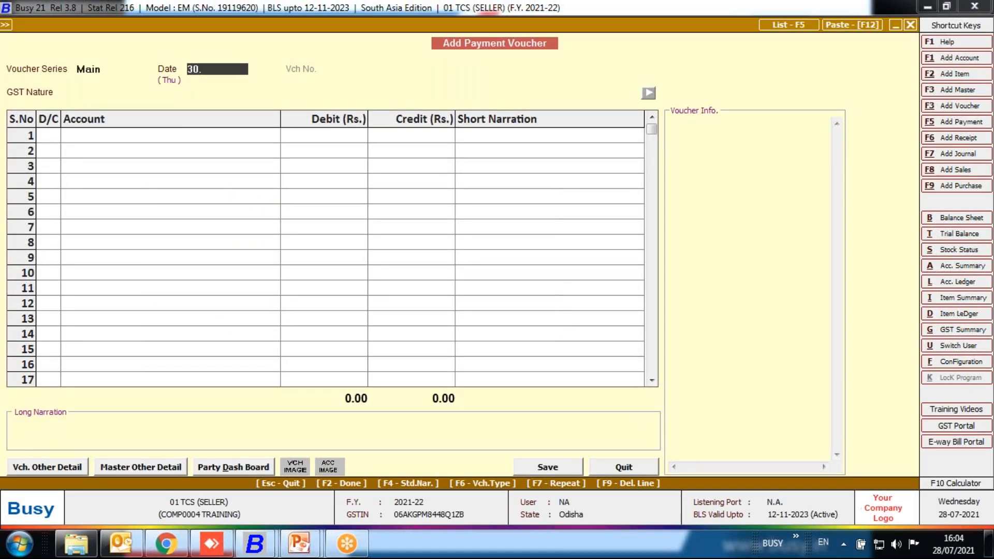
key(Return)
key(Return)
key(Return)
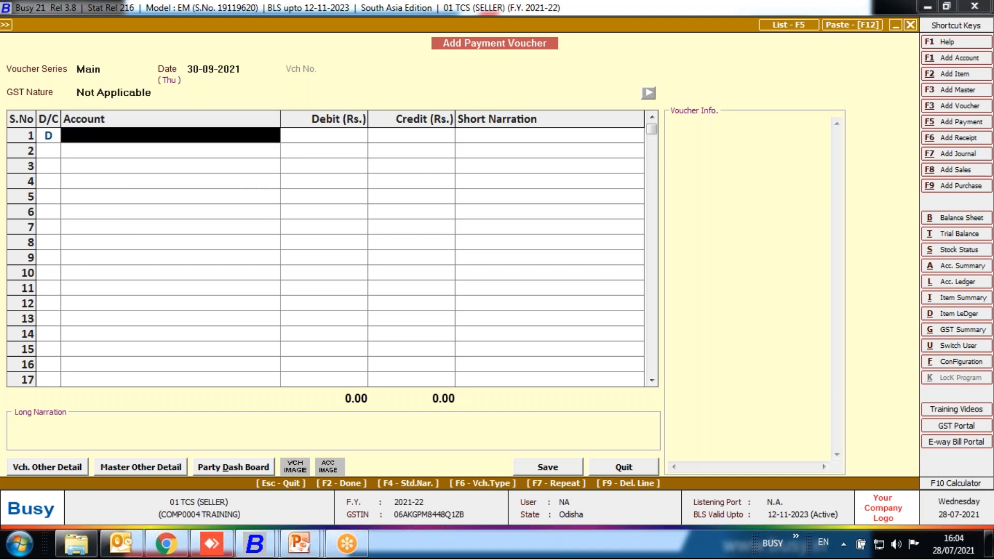
Debit the TCS account by 2,477 and credit 01 PUNJAB NATIONAL BANK with the same amount in the payment voucher.
text(tcs)
key(Return)
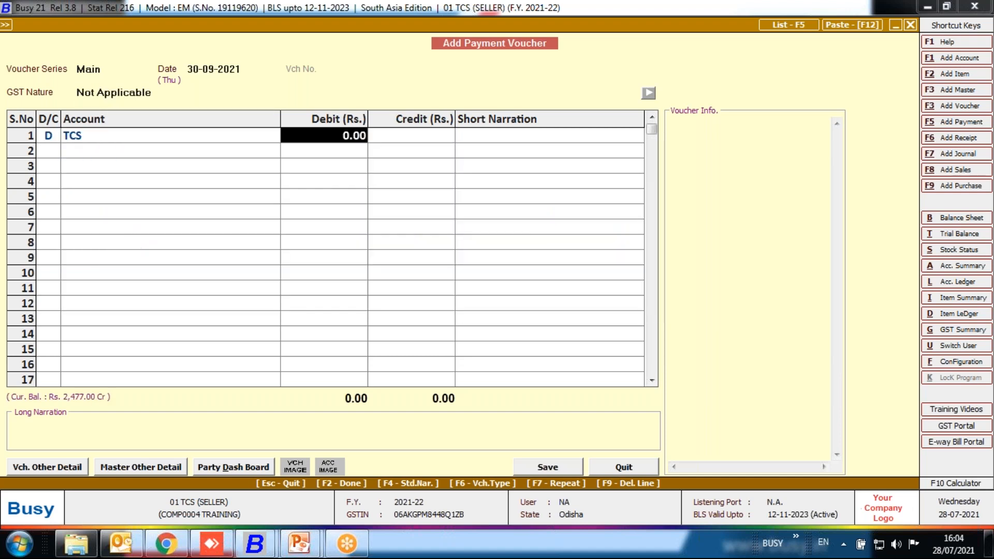
text(2477)
key(Return)
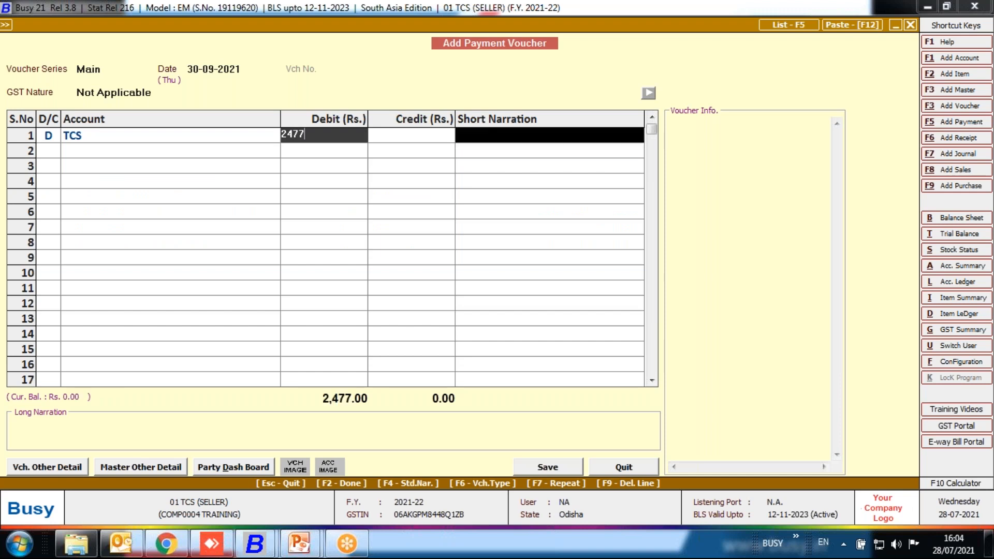
key(Return)
key(space)
key(Down)
key(Return)
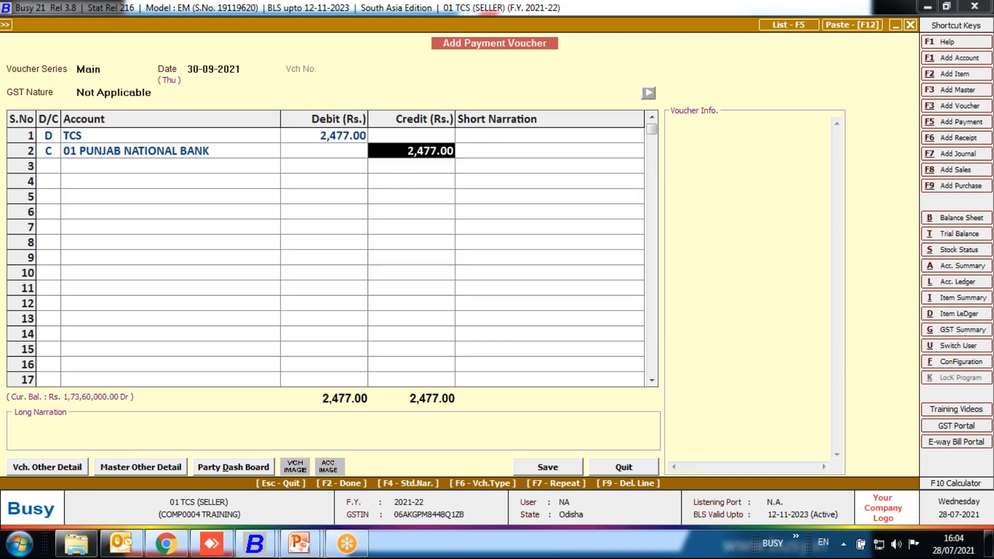
Adjust all section 206C TCS references against the payment for the IInd quarter, with zero interest and penalty and deposit date 30-09-2021.
key(F2)
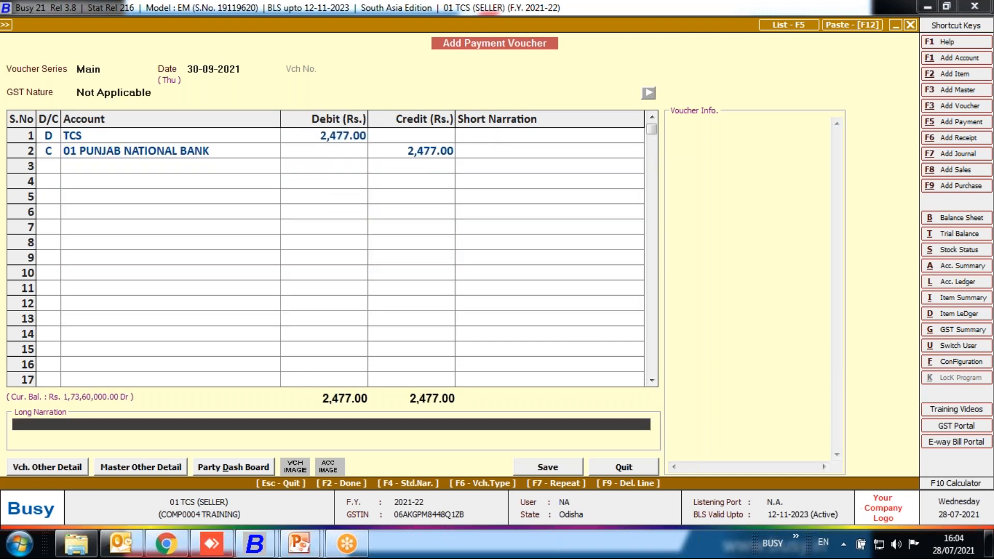
key(Return)
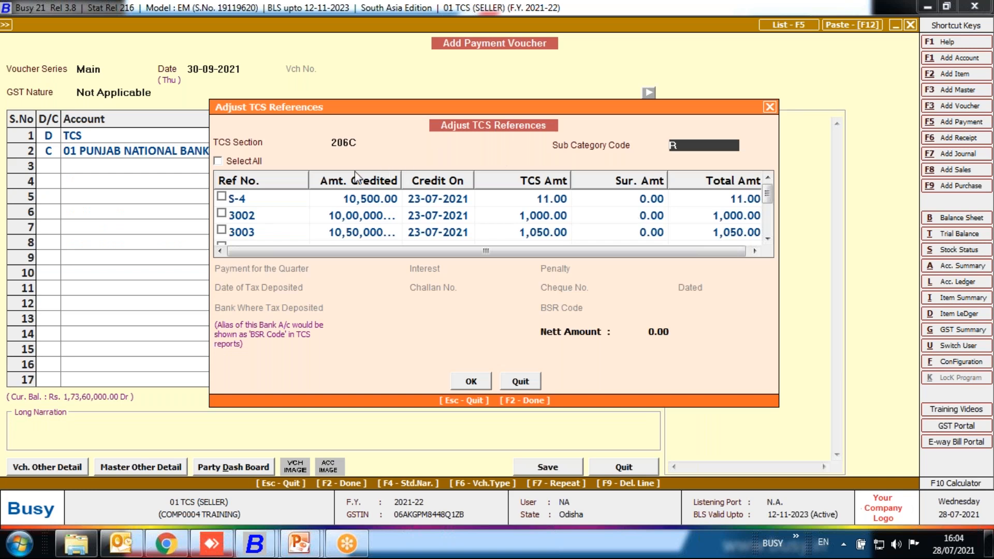
click(220, 162)
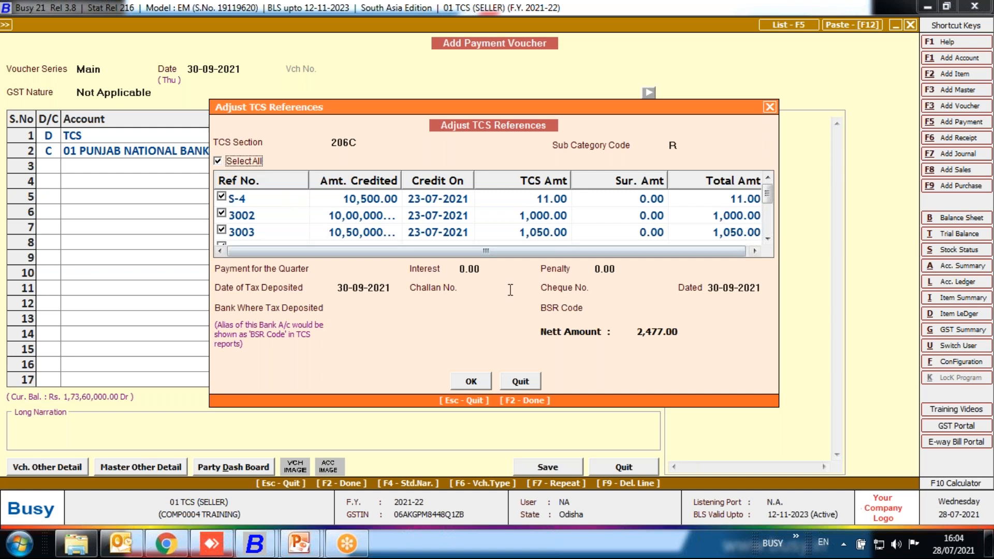
click(384, 268)
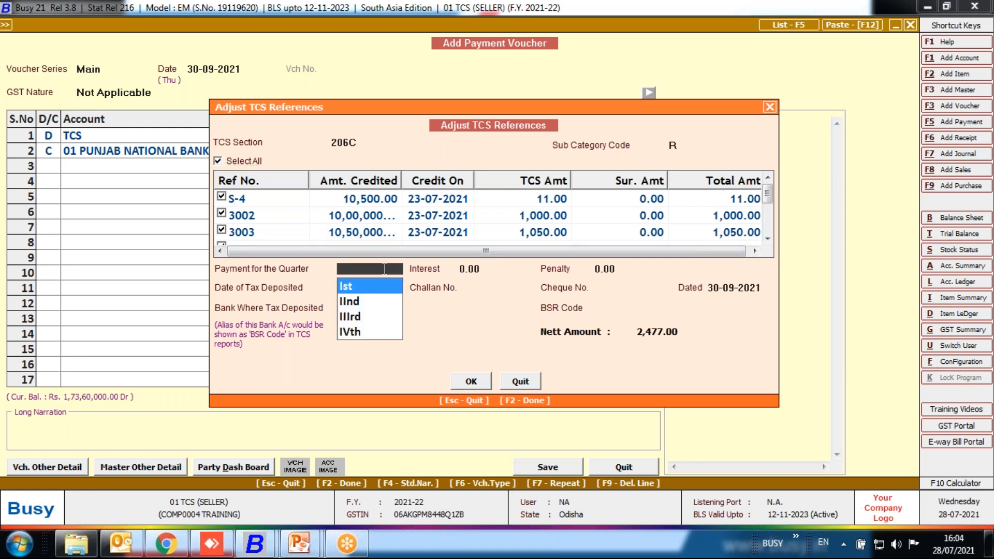
key(Down)
key(Return)
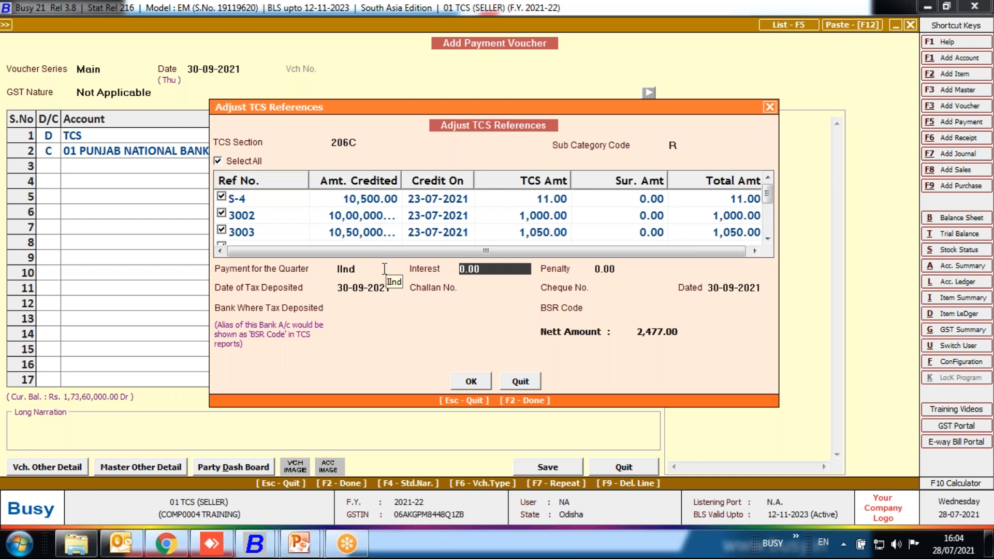
key(Return)
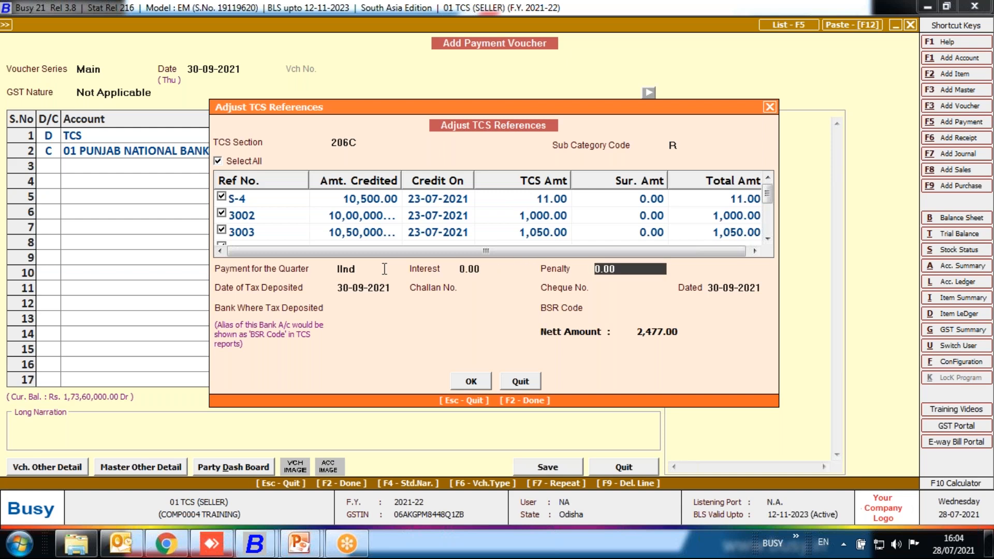
key(Return)
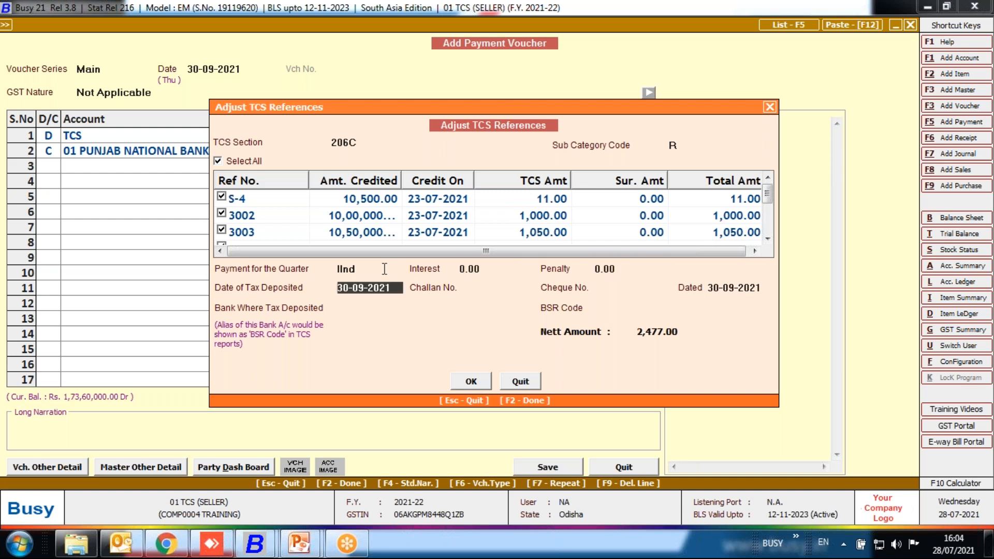
key(Return)
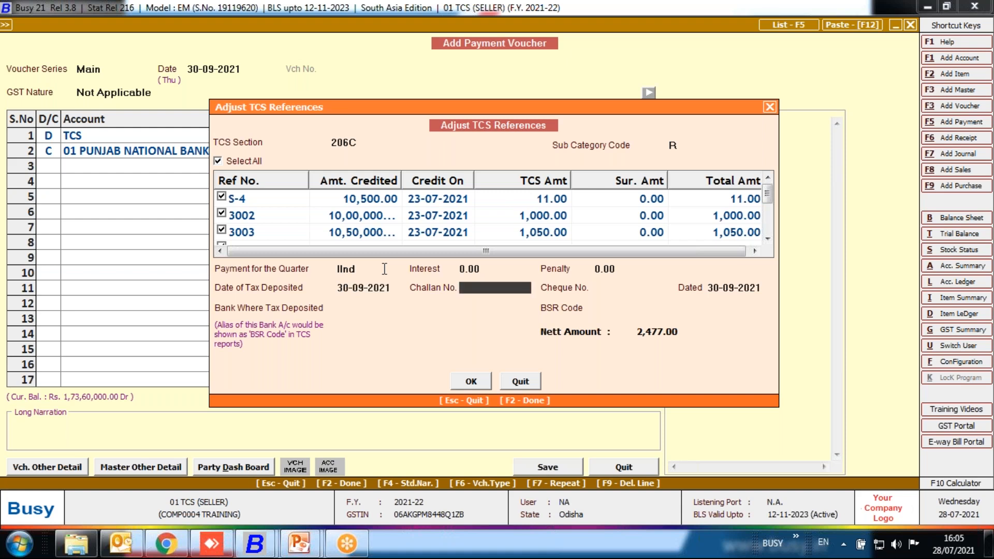
Complete the TCS deposit details with challan number 1, cheque number 3 and bank 01 PUNJAB NATIONAL BANK, and accept the adjustment.
text(1)
key(Return)
text(3)
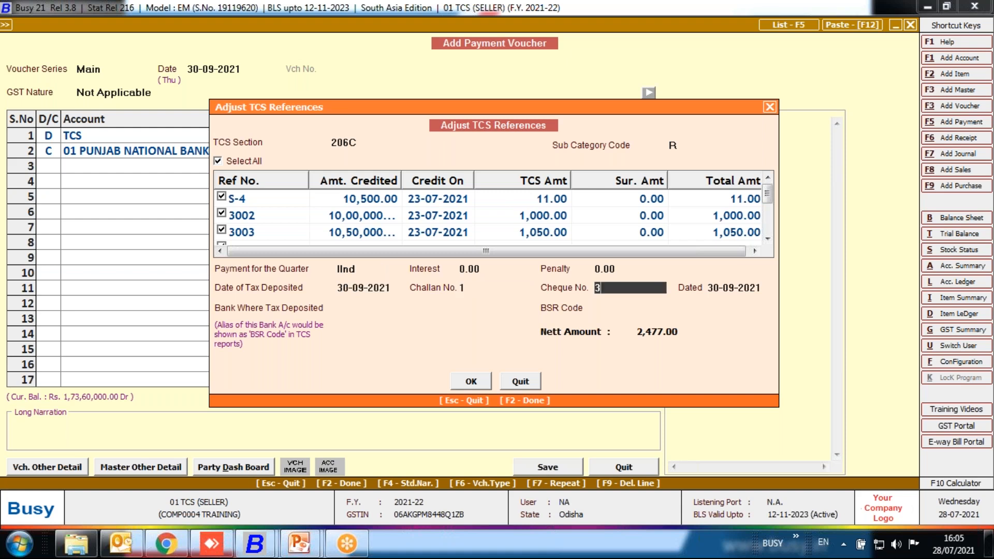
key(Return)
key(Return)
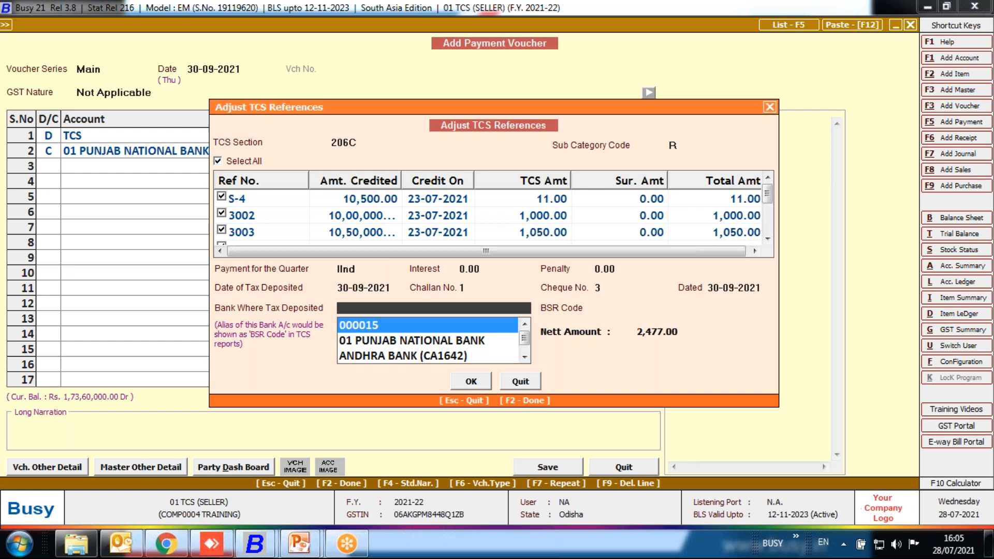
key(Return)
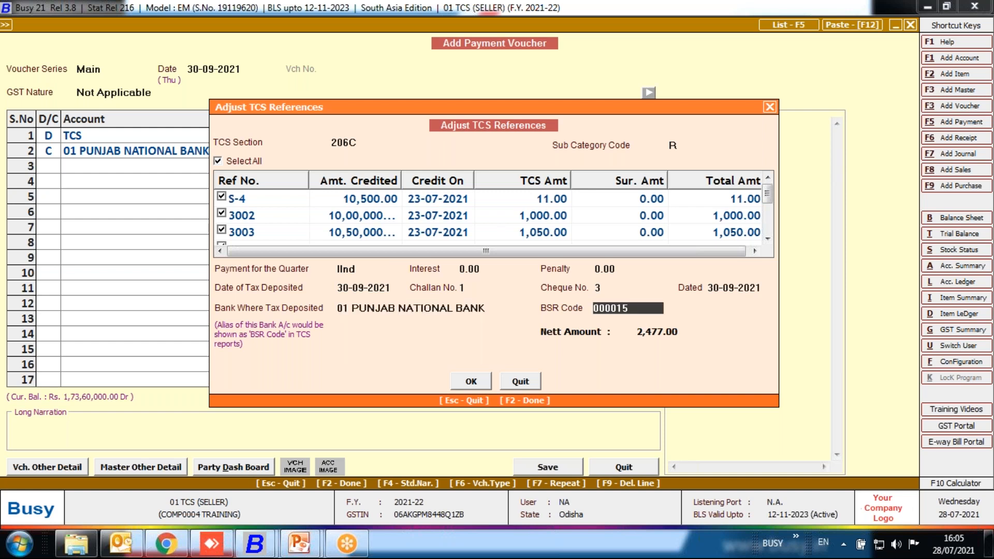
drag(636, 310, 594, 309)
click(472, 384)
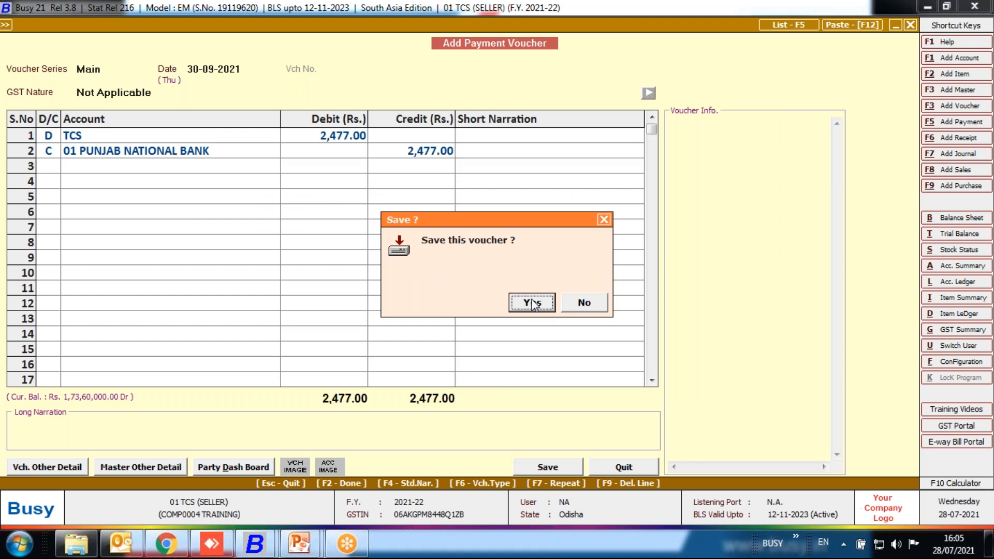
Save the TCS payment voucher and leave payment entry.
click(532, 300)
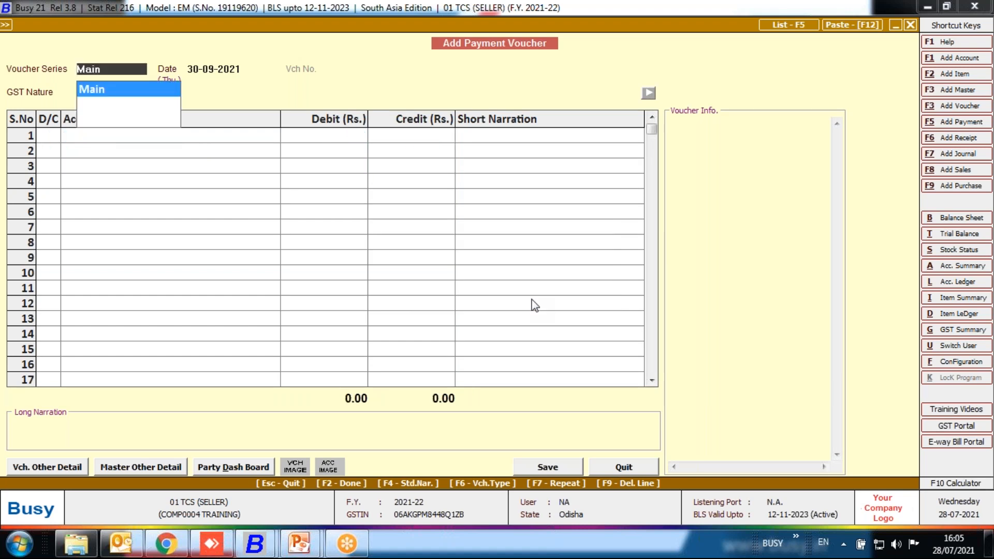
key(Escape)
key(Escape)
key(Escape)
key(Right)
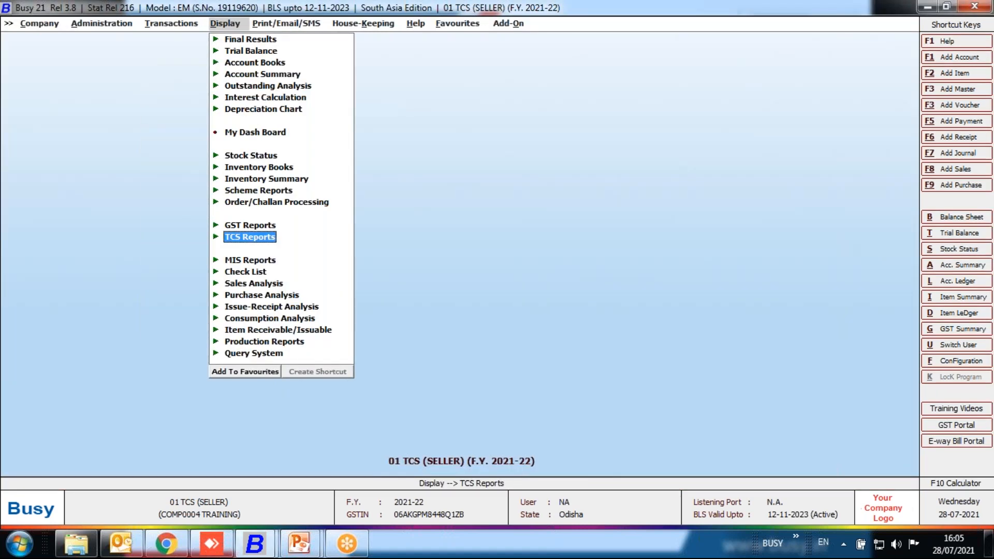
View the Form 27EQ report for the IInd quarter, check its party-wise TCS annexure, and close the report.
key(Return)
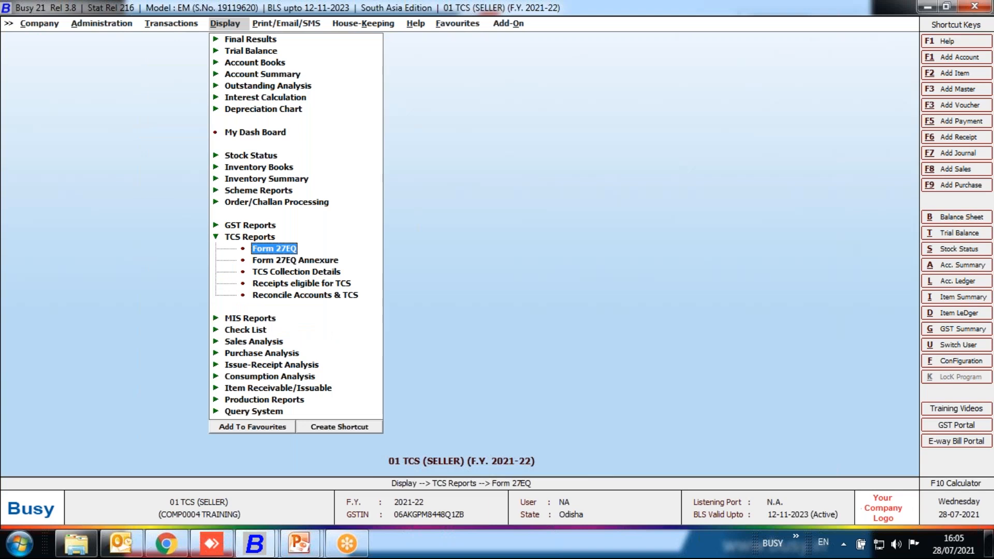
key(Return)
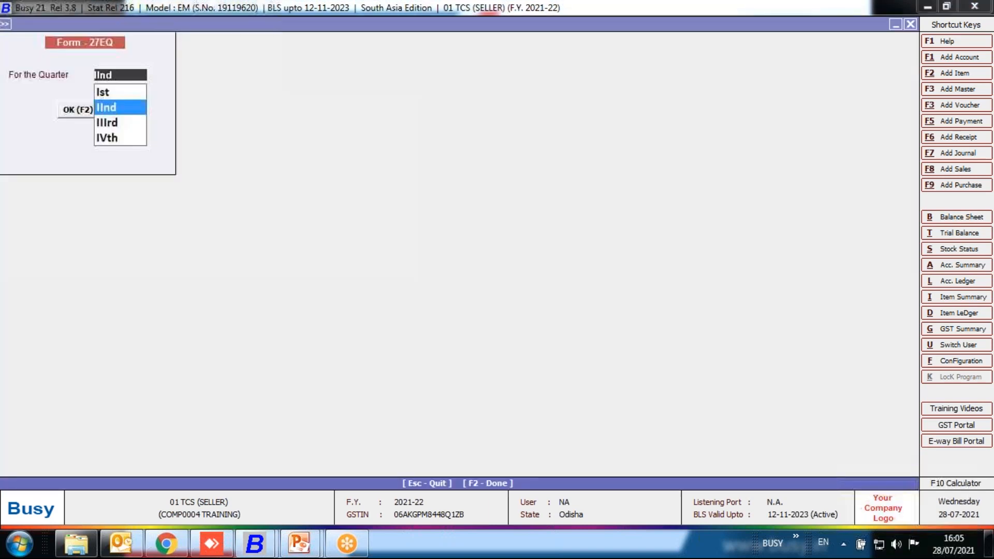
key(Return)
key(F2)
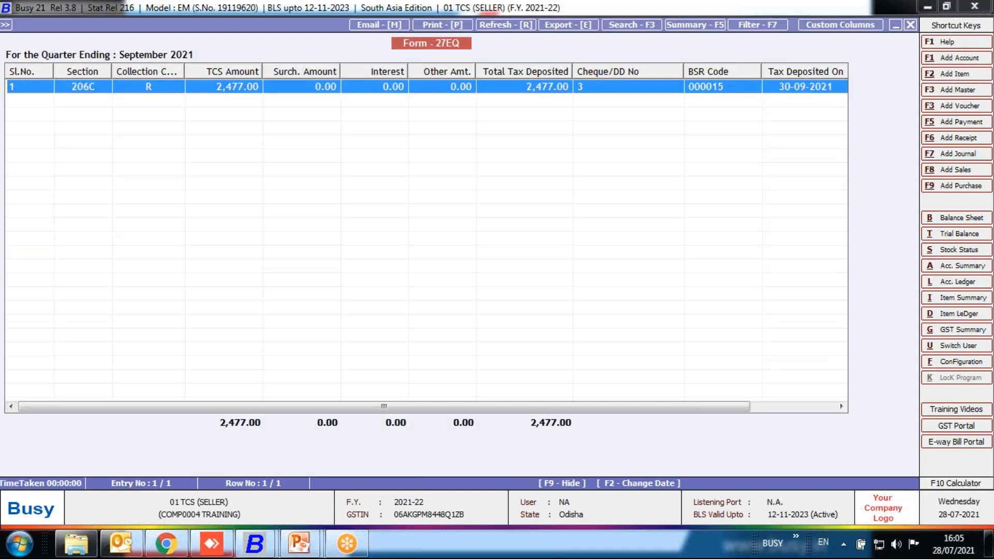
key(Return)
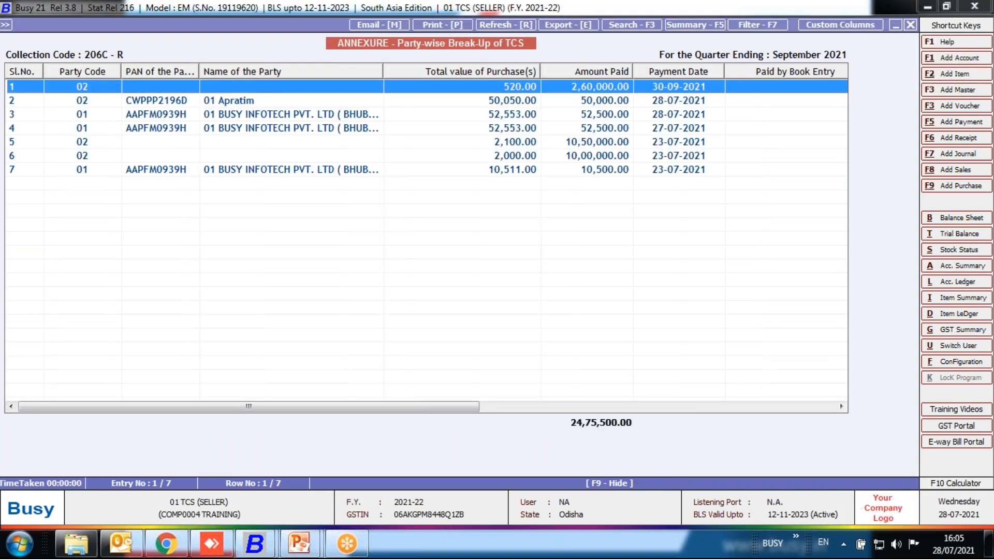
key(Escape)
key(Escape)
key(Escape)
key(Escape)
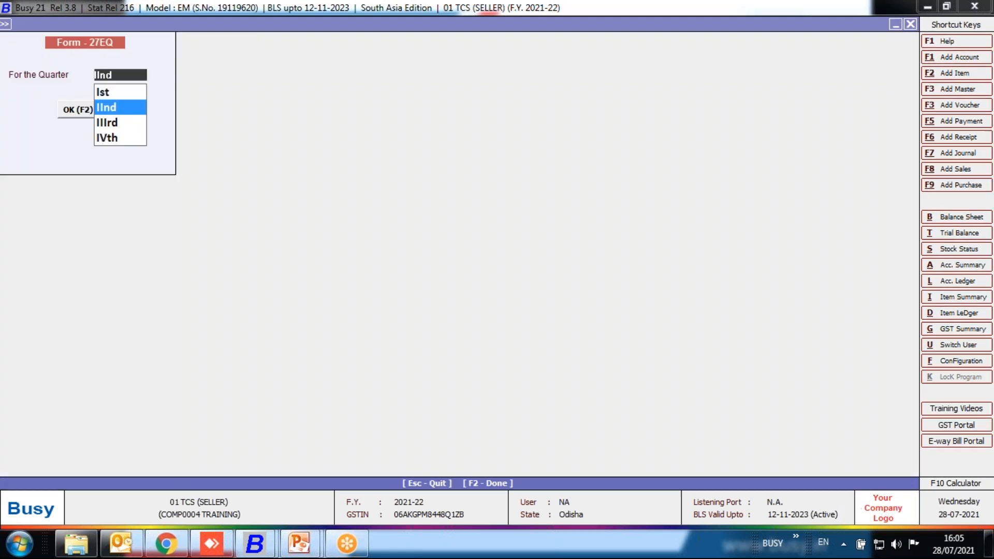
key(Escape)
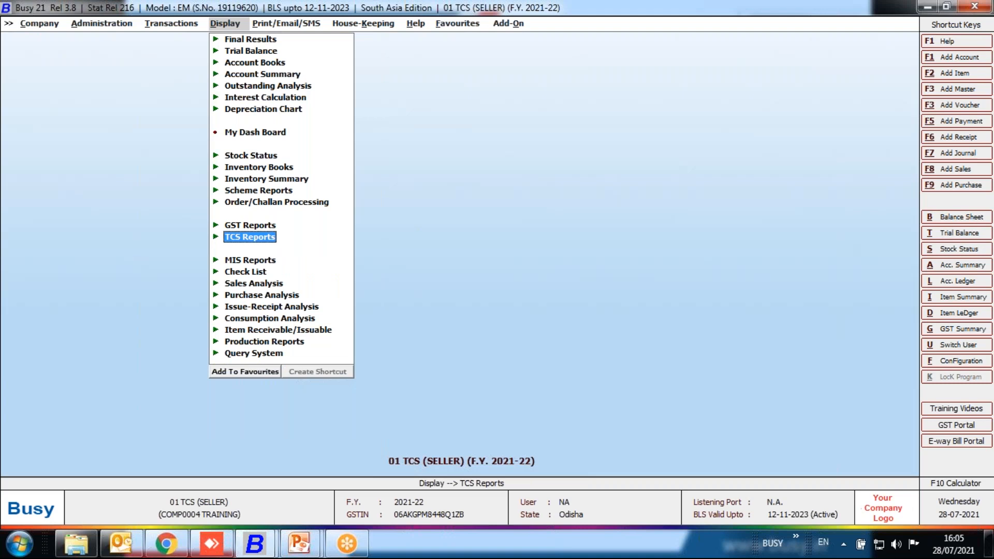
Generate the eTCS return for the IInd quarter as C:\BusyWin\Form27EQ.txt, with creation date 30-09-2021, no address changes and the STANDARD header format.
key(Right)
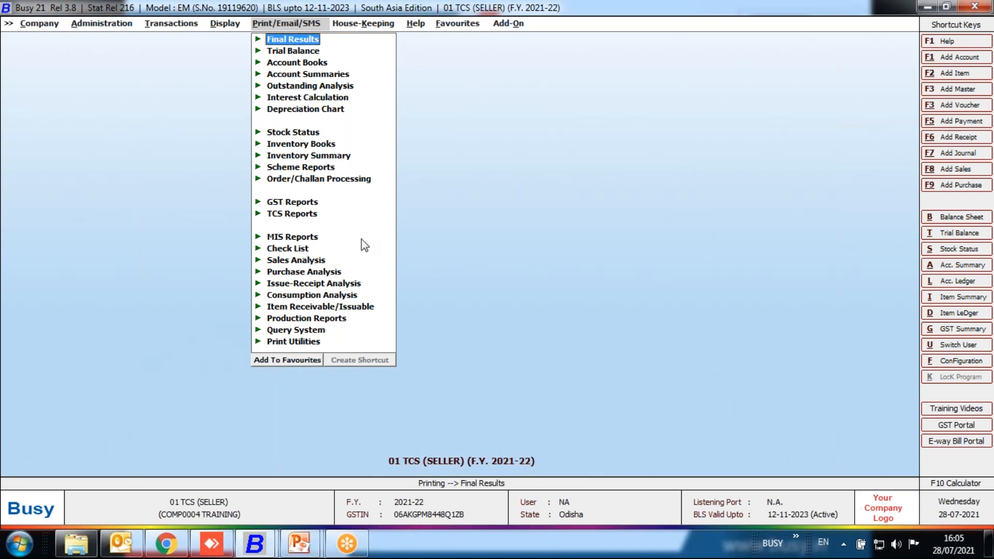
click(299, 217)
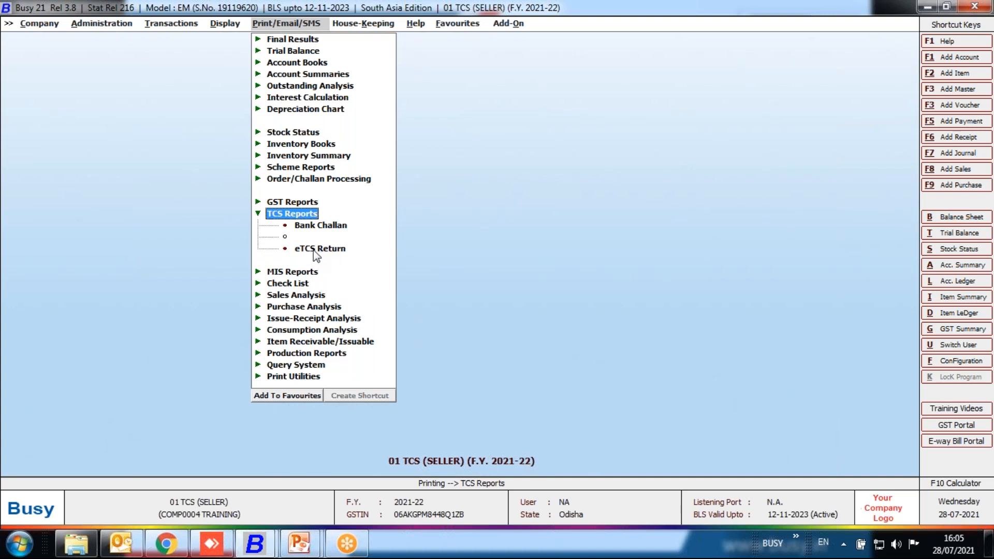
click(314, 250)
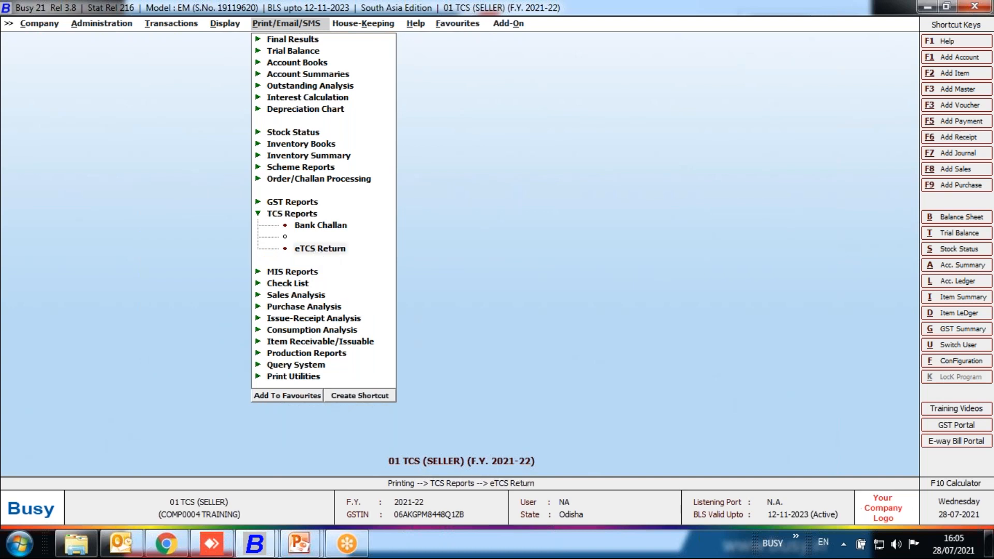
key(Return)
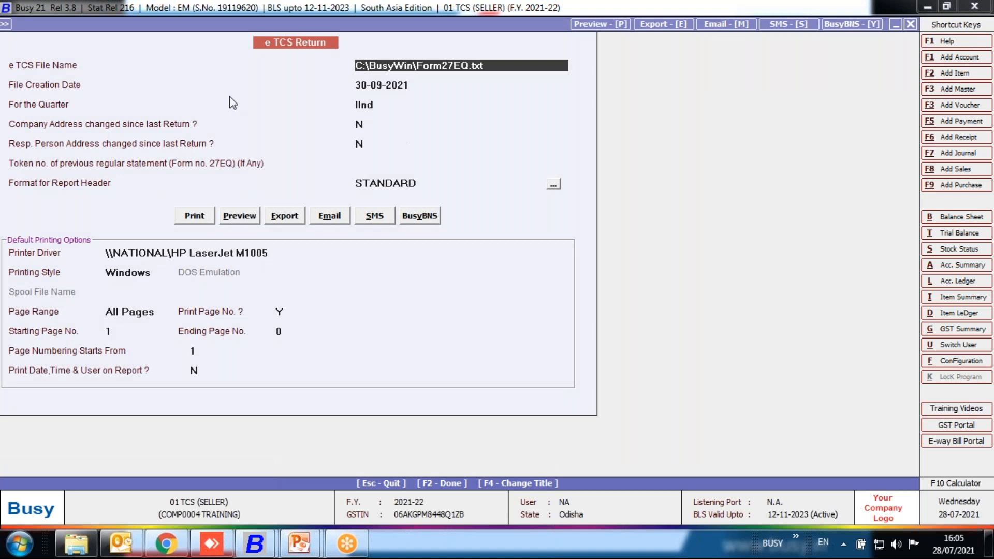
click(437, 58)
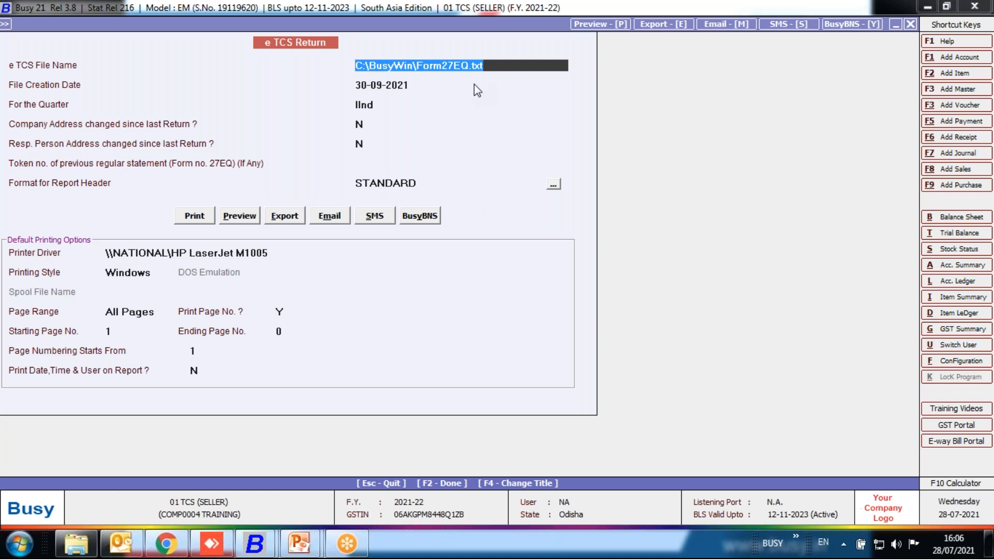
key(Return)
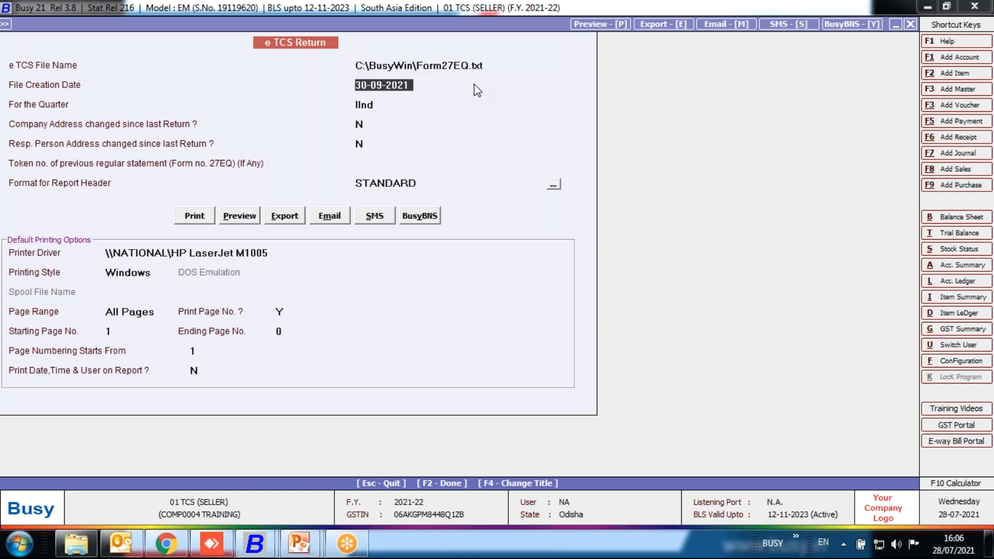
key(Return)
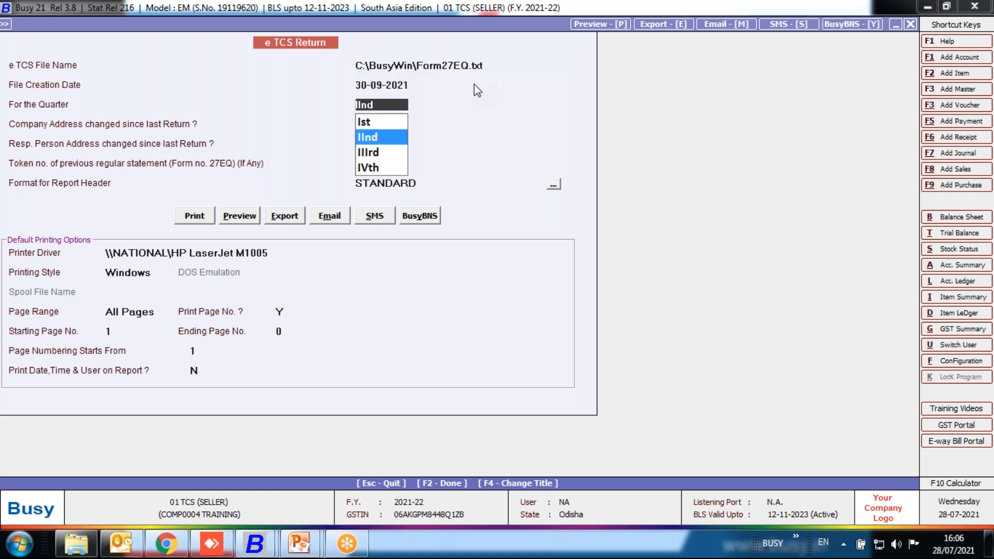
key(Return)
key(Return)
key(Return)
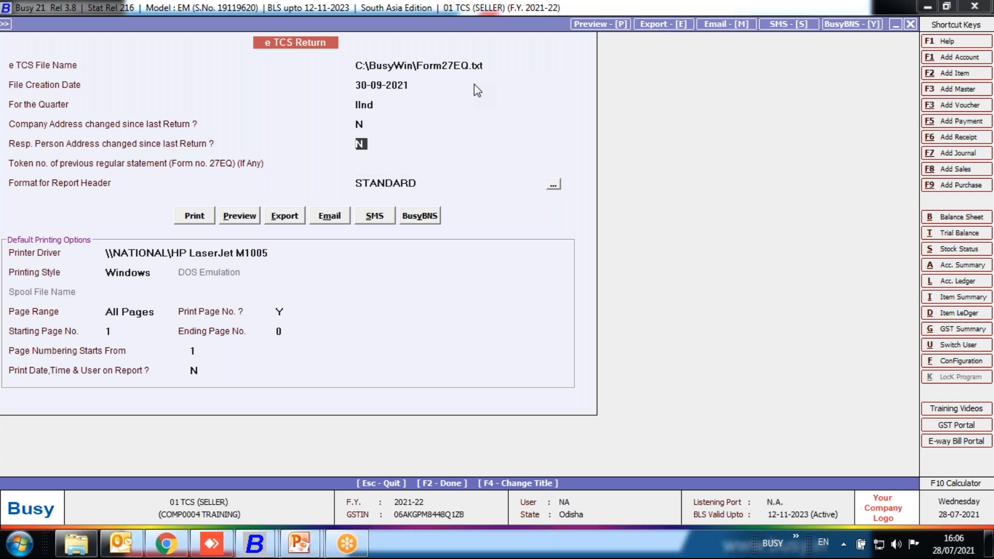
key(Return)
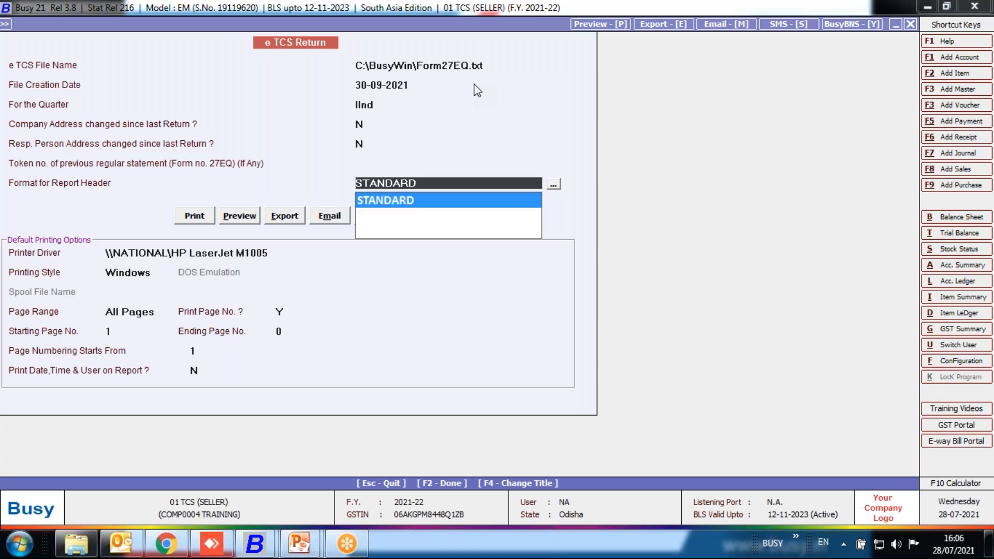
key(Return)
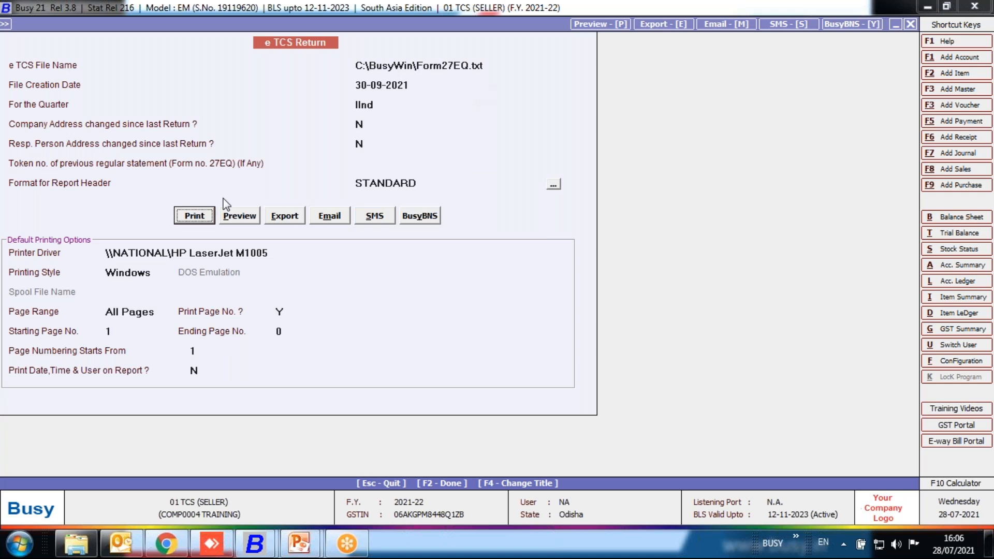
click(194, 217)
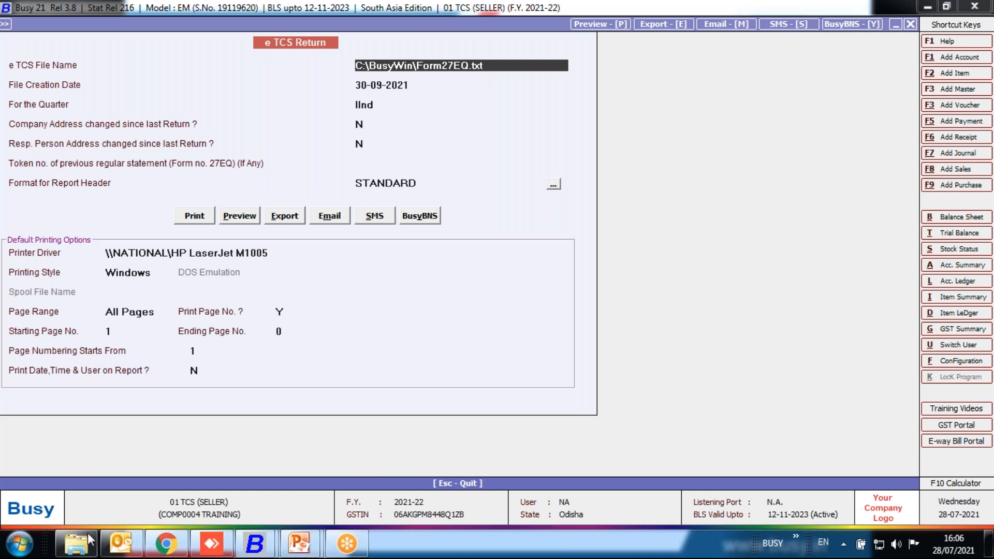
Switch to Windows Explorer, open Form27EQ.txt from the BusyWin folder on drive C, examine its contents and close it.
click(91, 549)
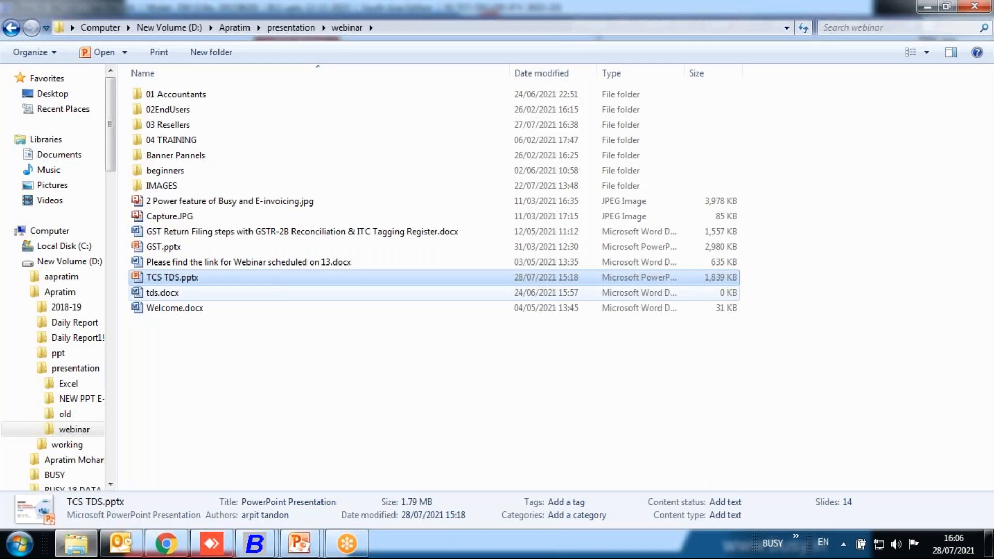
click(62, 246)
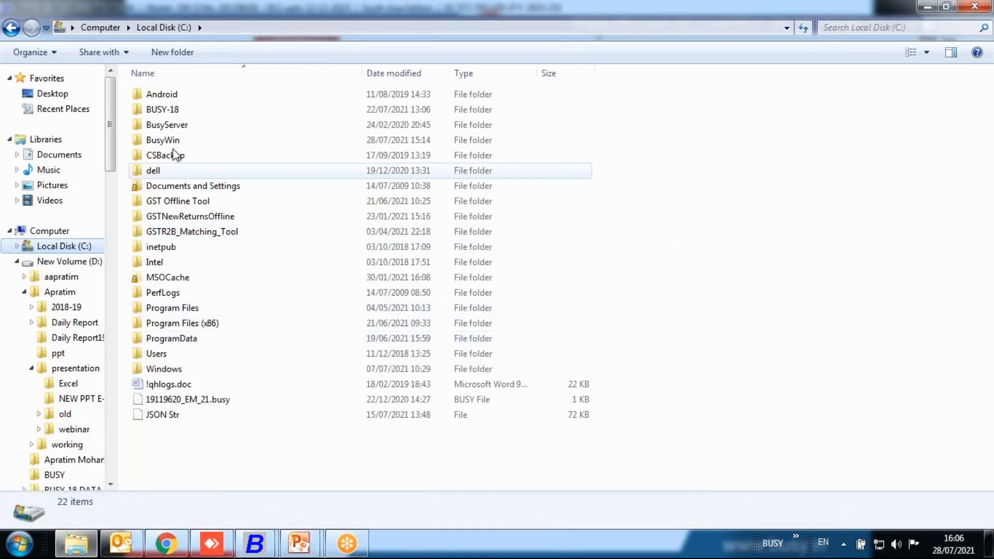
double_click(184, 139)
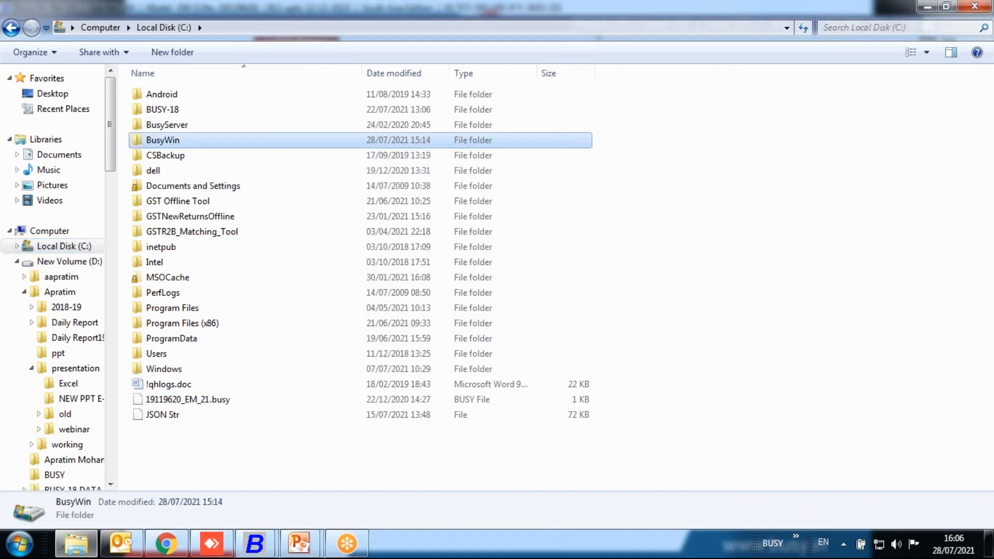
click(213, 274)
key(f)
key(f)
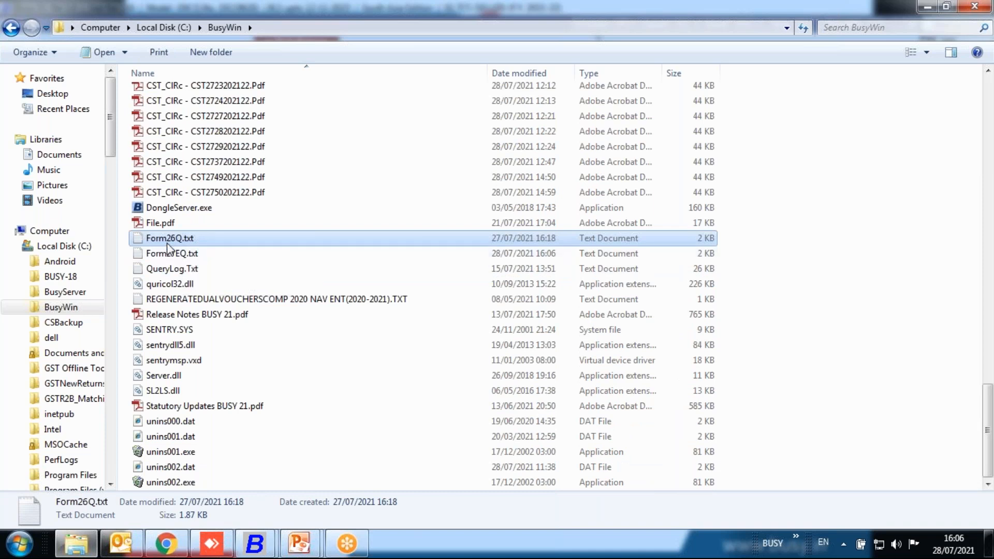
click(189, 258)
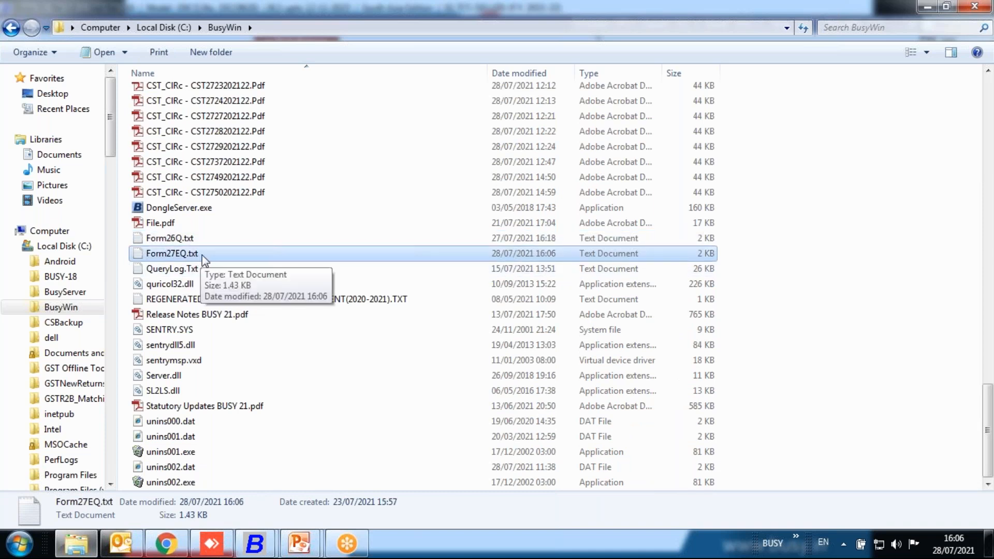
double_click(202, 254)
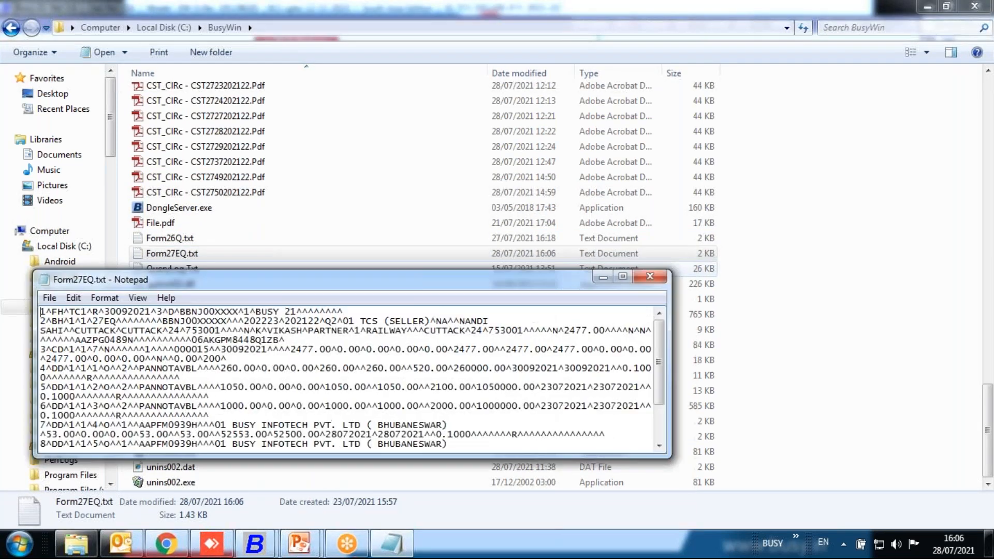
mouse_move(659, 374)
mouse_down()
mouse_move(659, 403)
mouse_move(661, 378)
mouse_up()
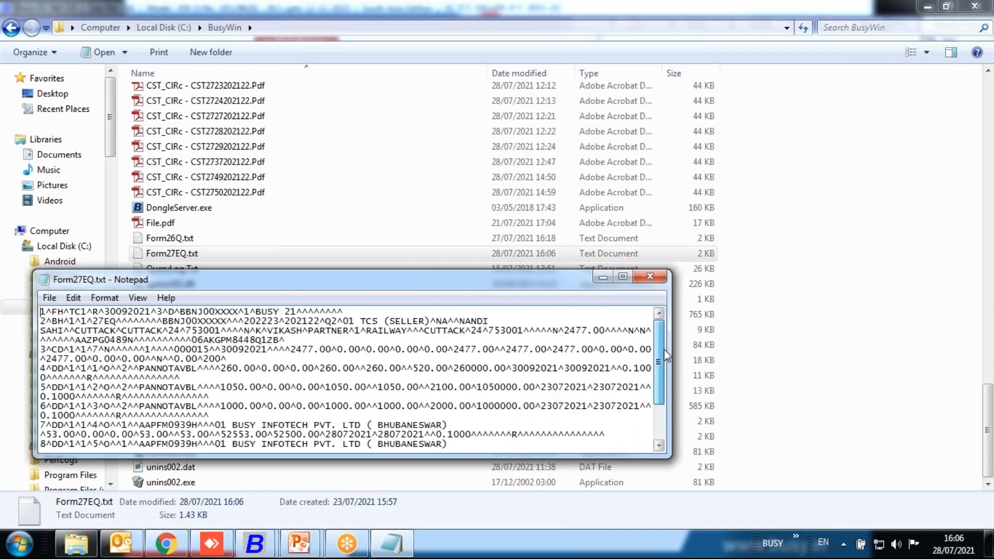
click(654, 279)
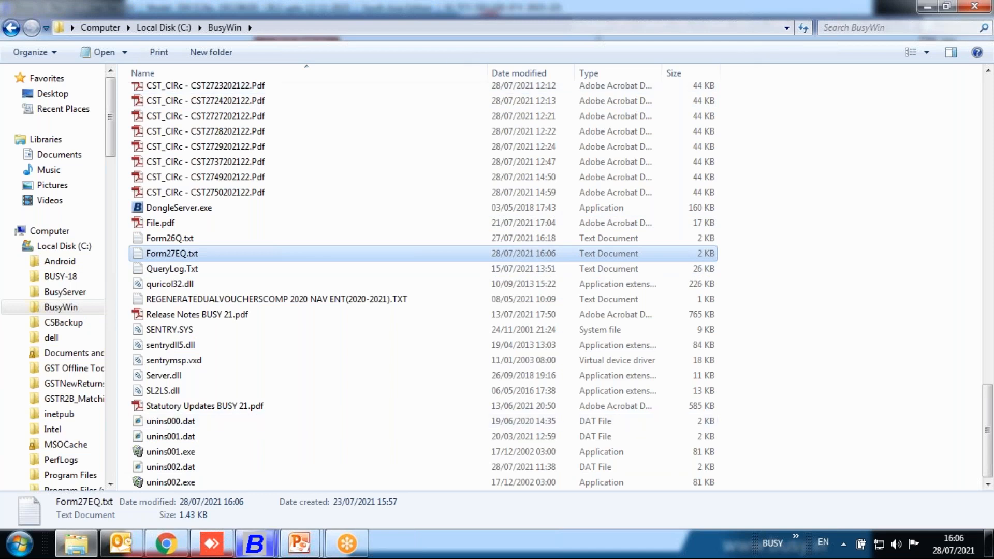
Switch back to Busy and leave the eTCS Return screen.
click(255, 544)
click(206, 470)
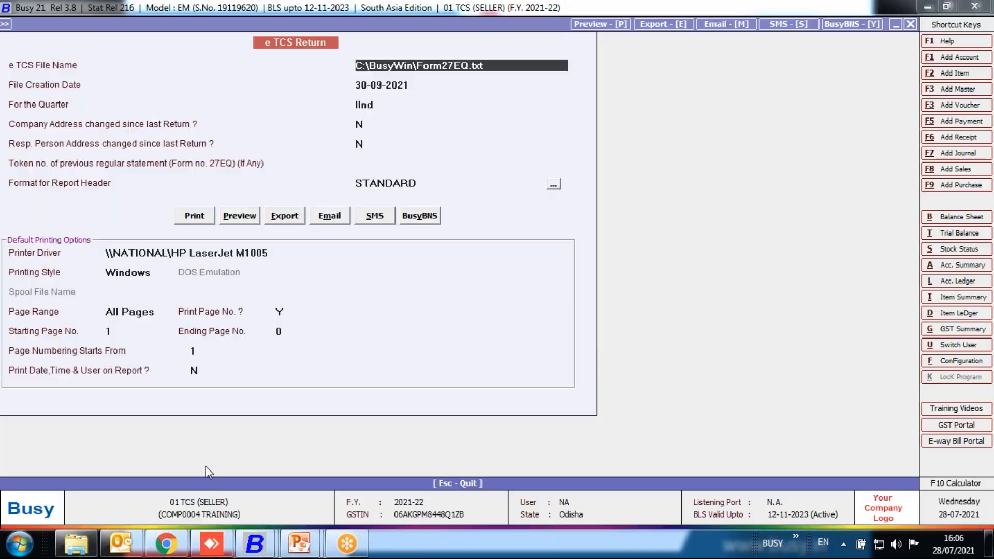
key(Escape)
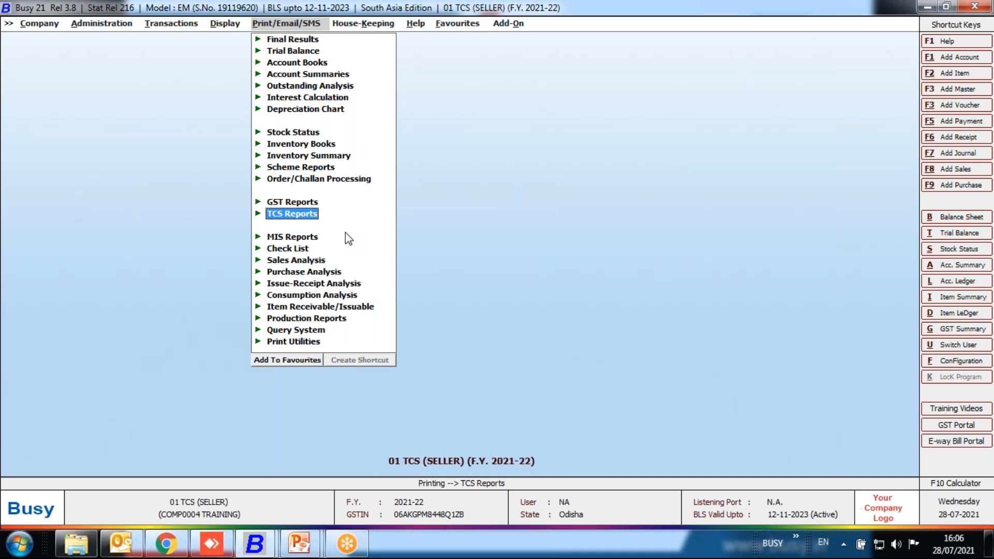
key(Left)
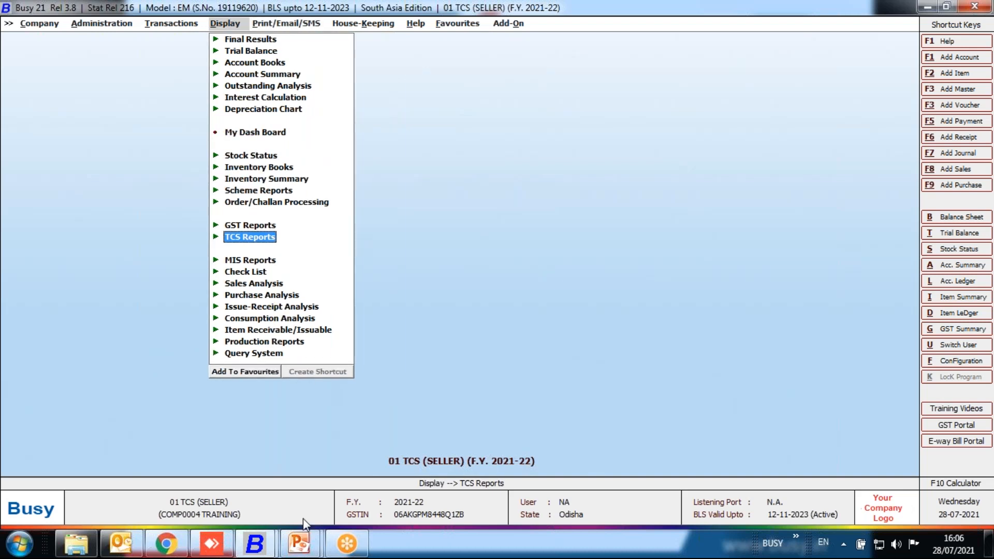
Switch to the PowerPoint slide show and advance from the TCS slide to the TDS (194 Q) slide.
mouse_move(300, 542)
click(362, 466)
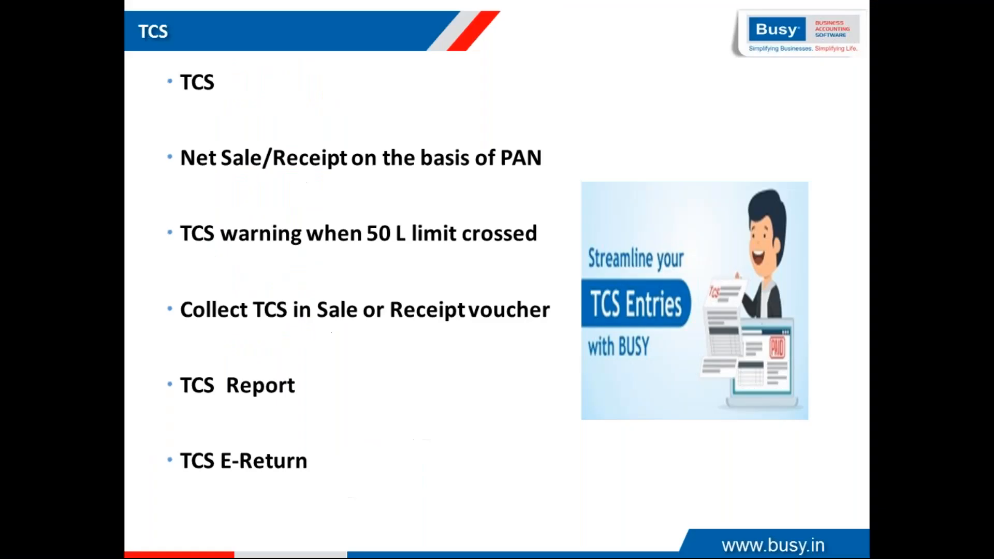
key(Right)
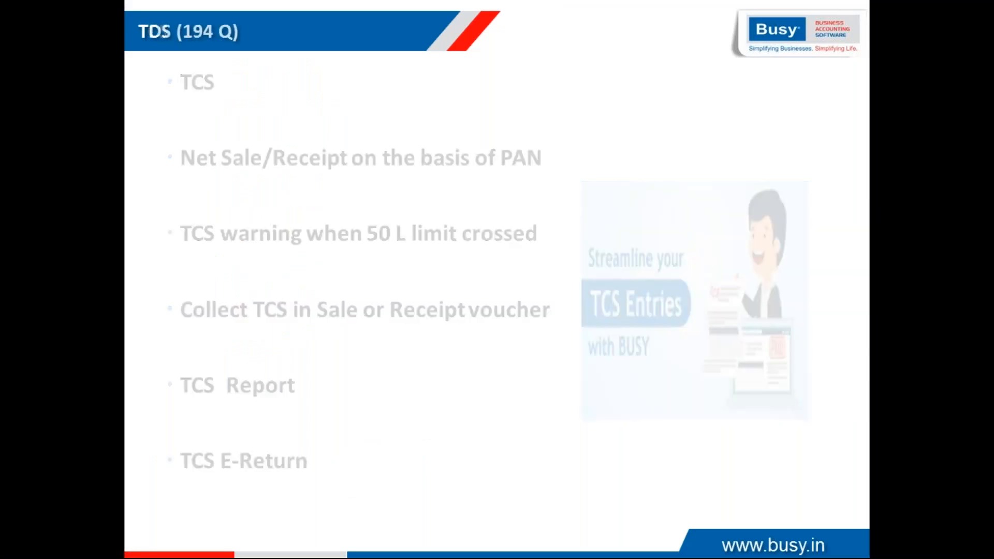
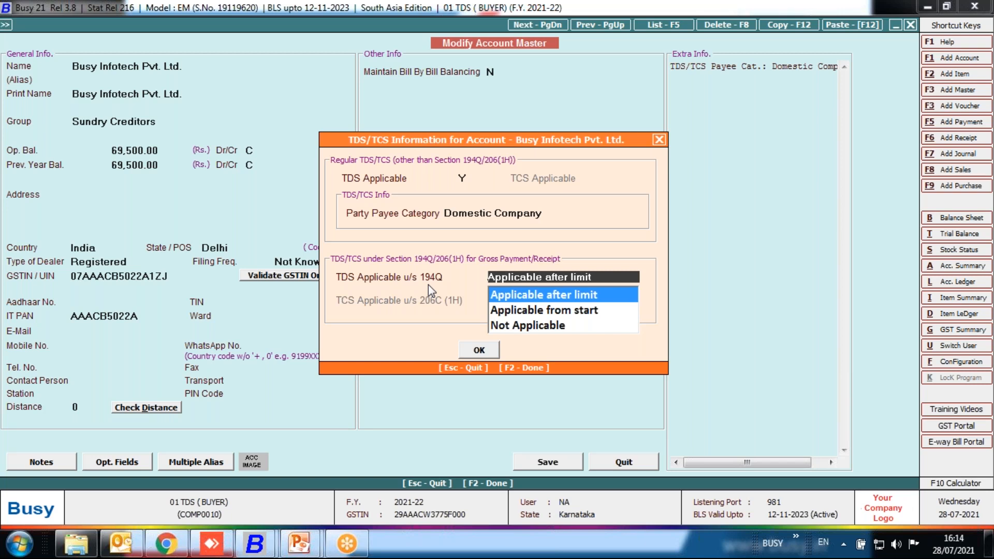
Set TDS Applicable u/s 194Q to "Applicable after limit" for the Busy Infotech Pvt. Ltd. account, save it and leave account modification.
key(Return)
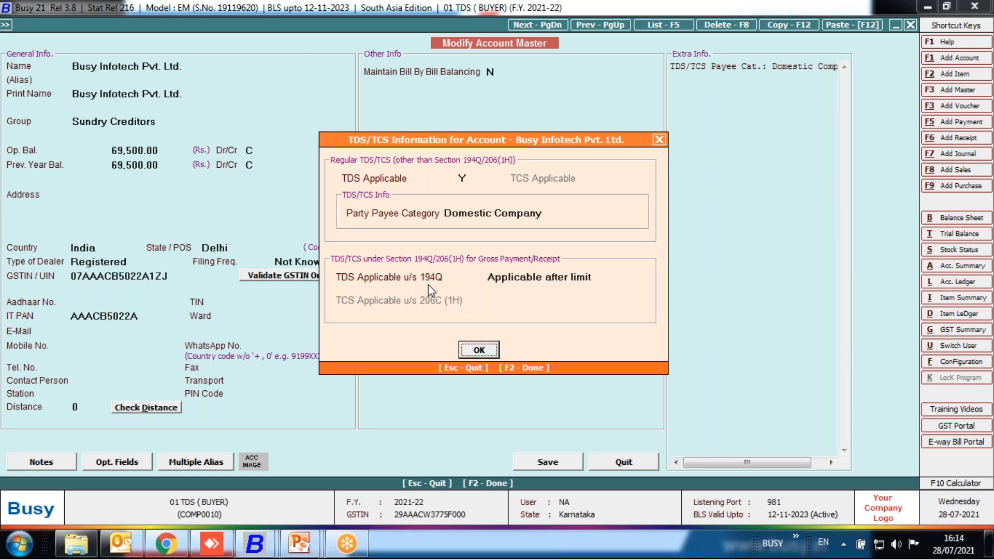
click(593, 276)
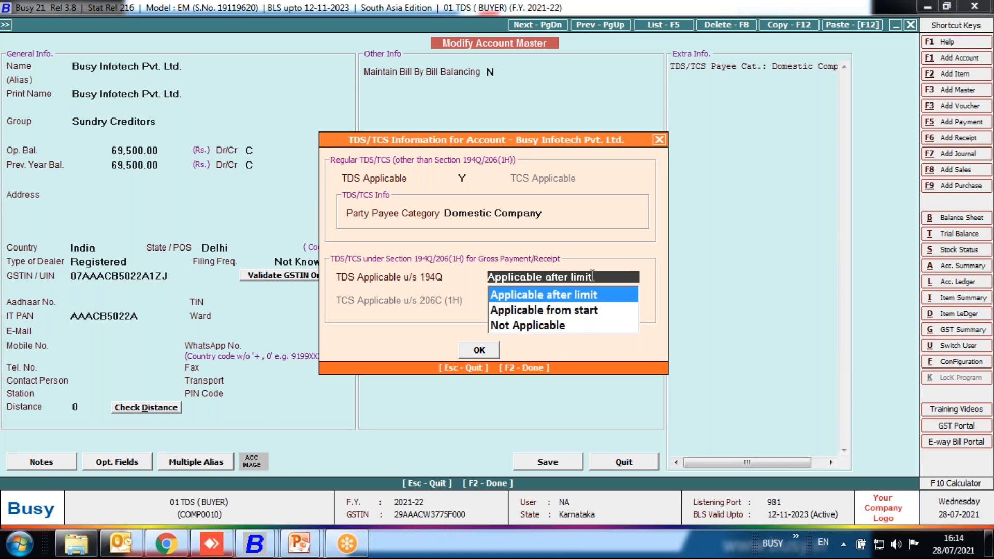
key(Return)
key(Return)
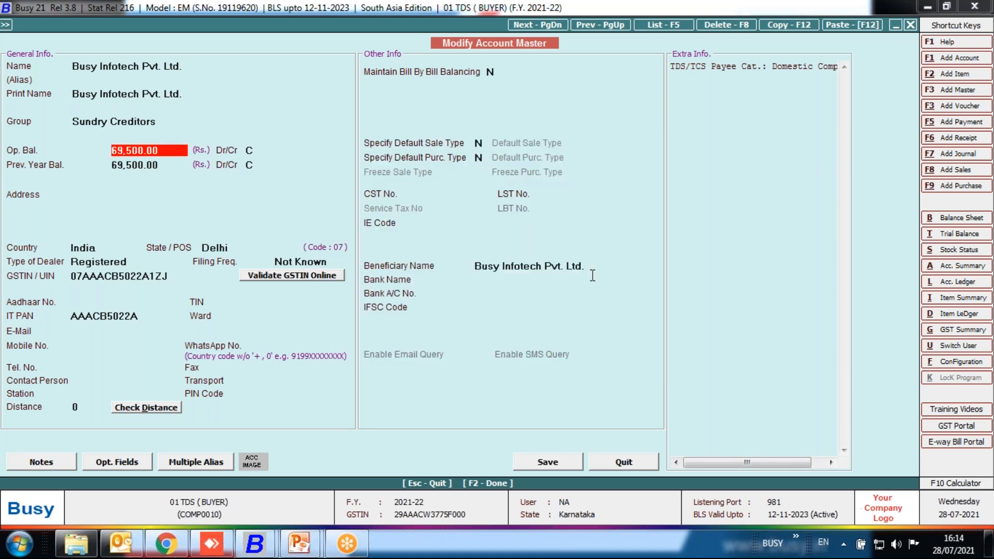
key(F2)
key(Return)
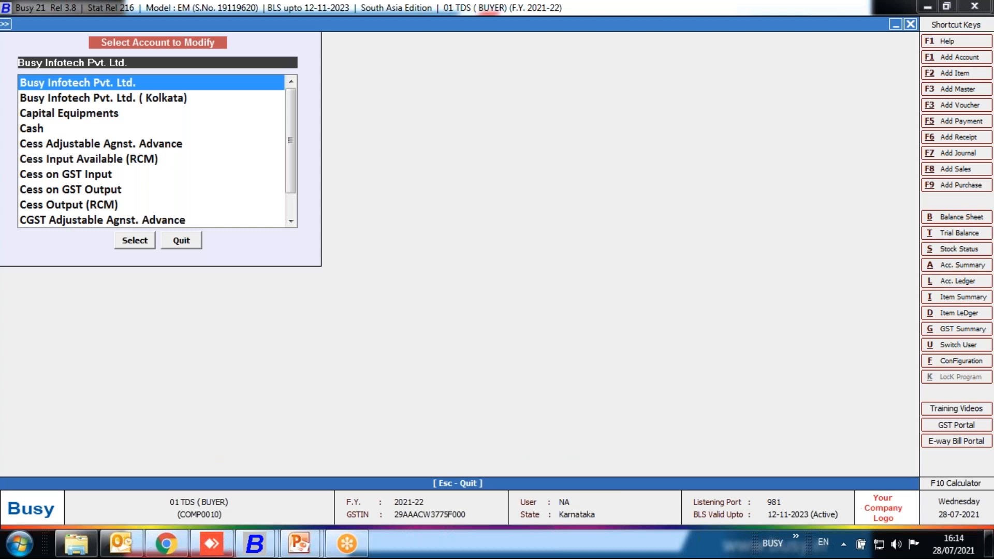
key(Escape)
key(Escape)
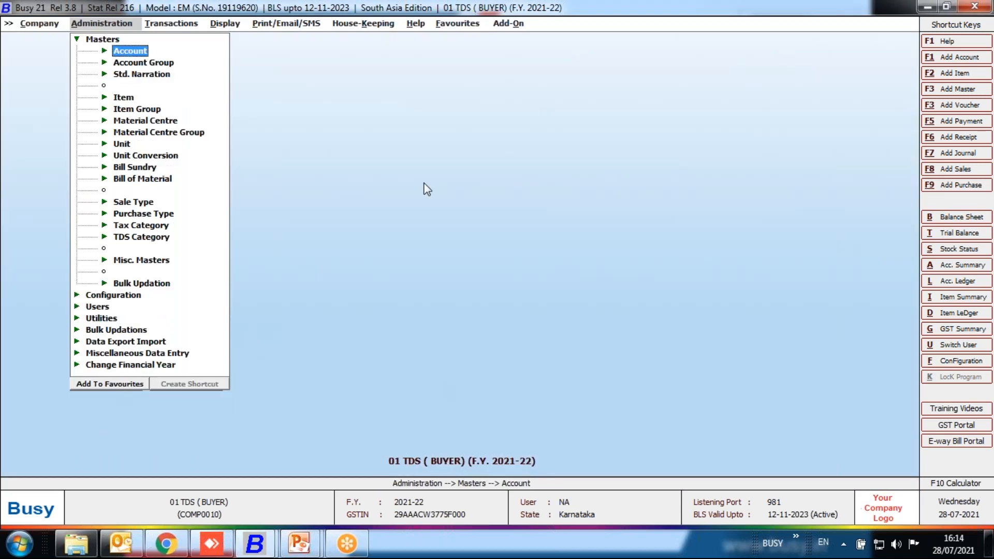
Check the TDS/TCS feature options of the company configuration and leave them without saving.
double_click(132, 237)
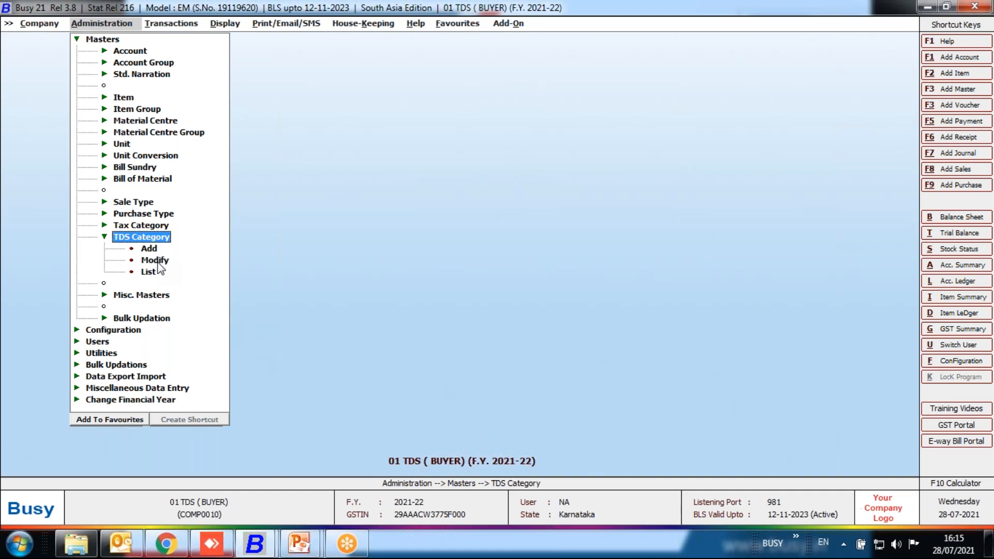
key(alt+f)
click(97, 208)
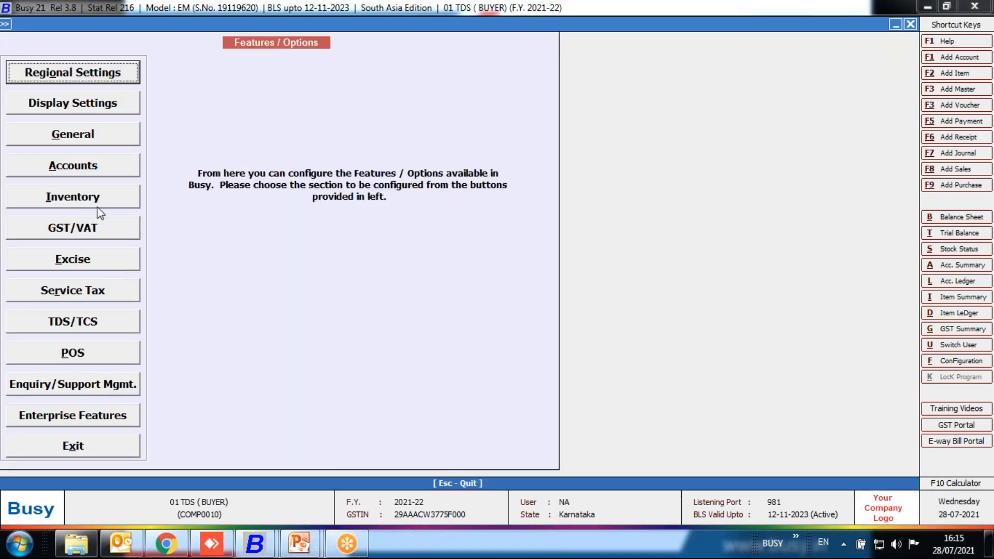
click(91, 227)
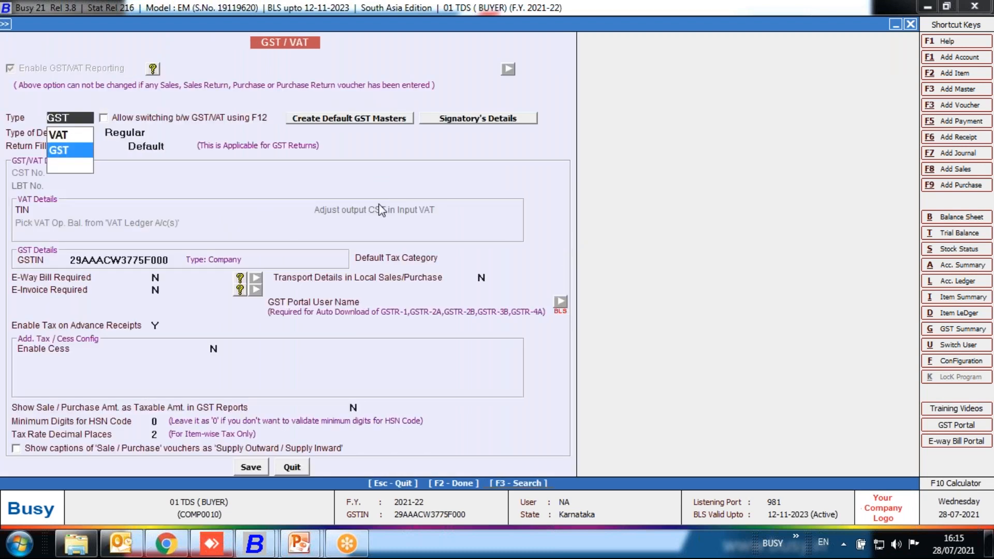
key(Escape)
click(75, 329)
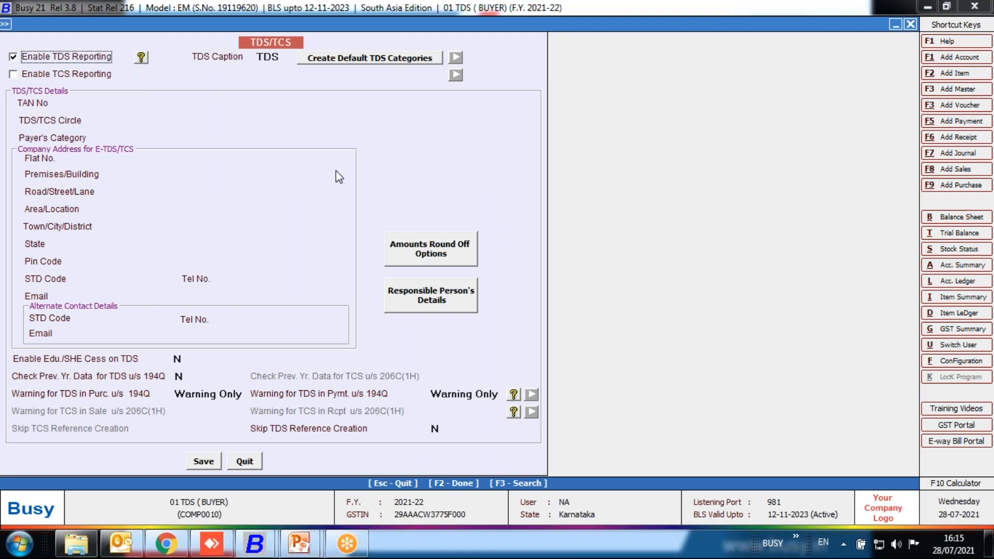
key(Escape)
key(Escape)
key(Escape)
Open the TDS category "Gross Purc. Exceeding Rs. 5000000" for modification.
key(Down)
key(Down)
key(Return)
key(Down)
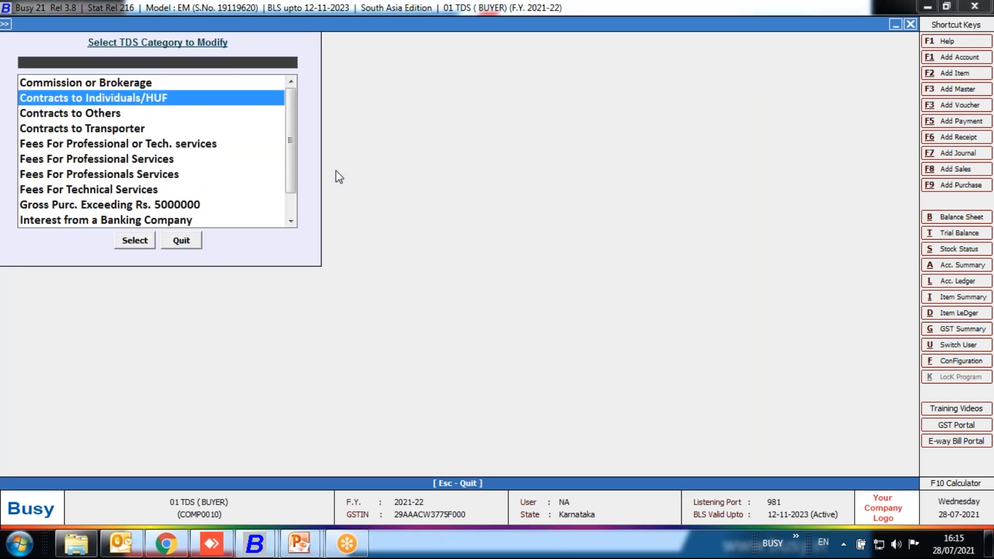
key(Down)
key(Down)
key(Down)
key(Down)
key(Down)
key(Down)
key(Down)
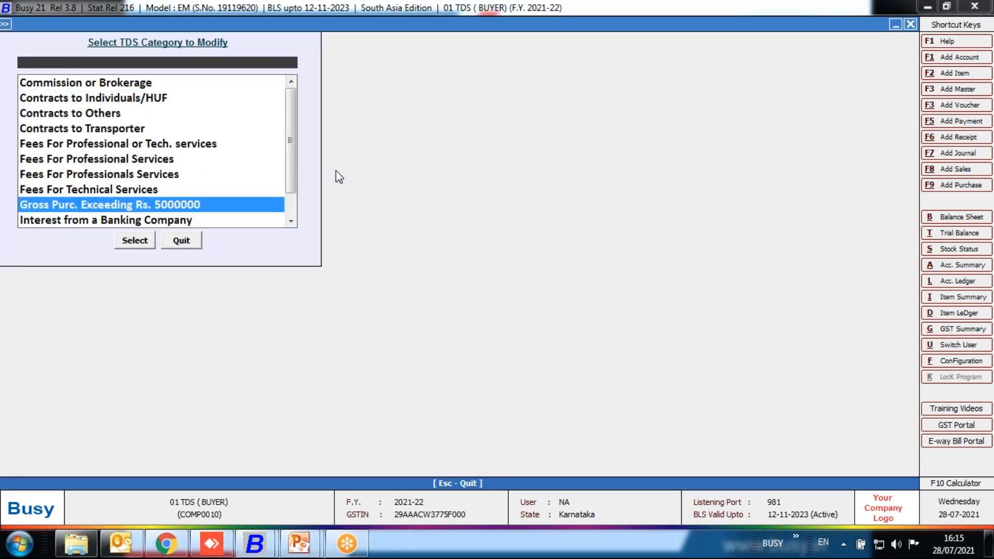
key(Return)
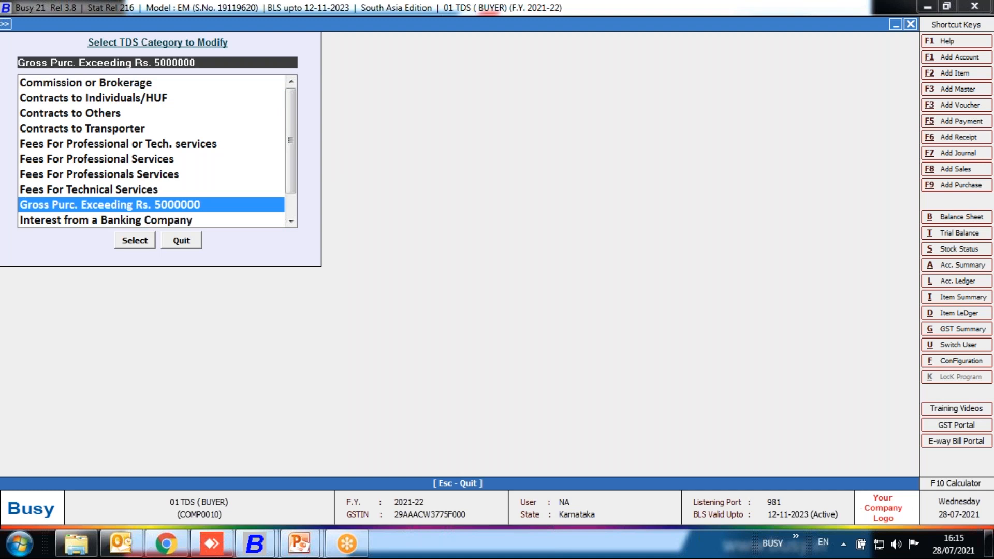
key(Return)
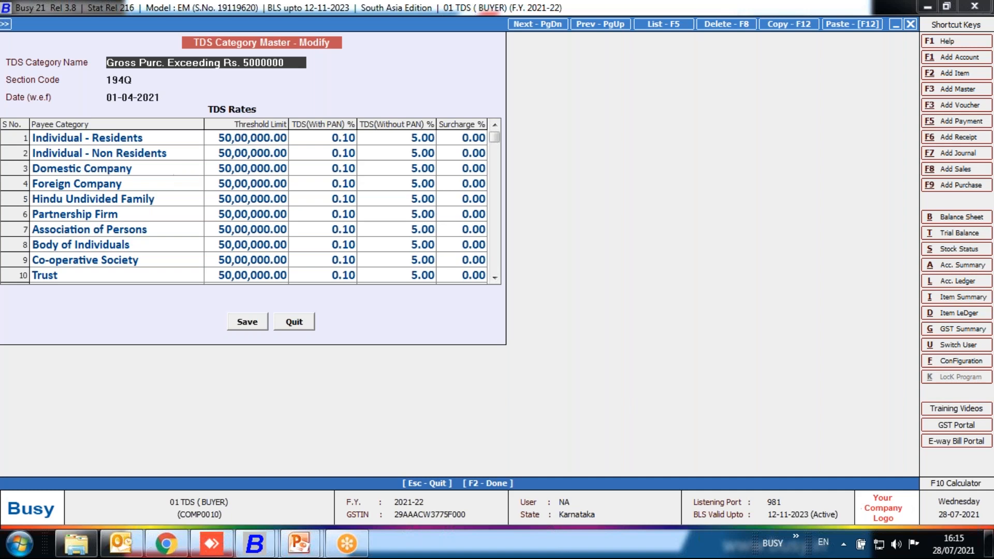
Check the TDS category's section code and payee-category rates, save the category and leave TDS category modification.
key(Return)
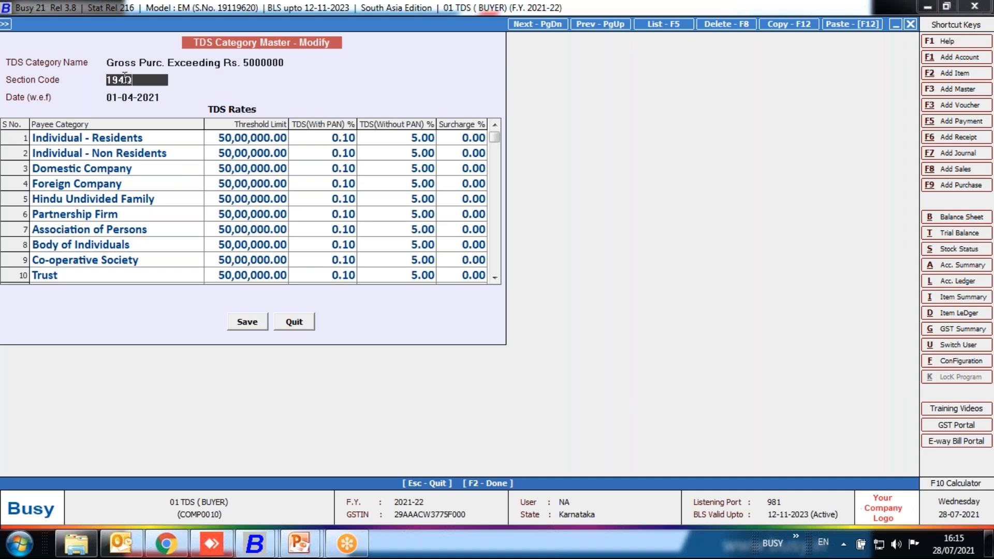
click(170, 154)
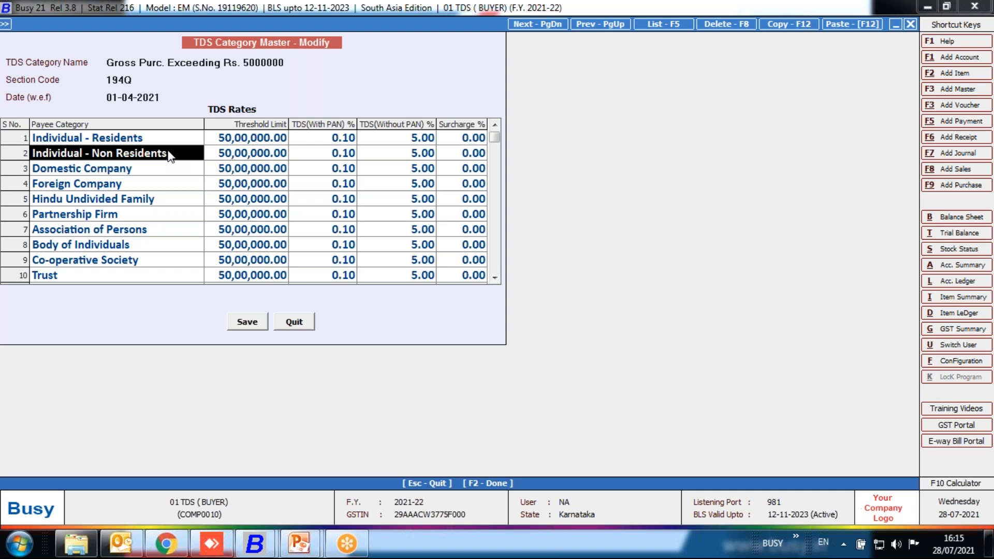
key(F2)
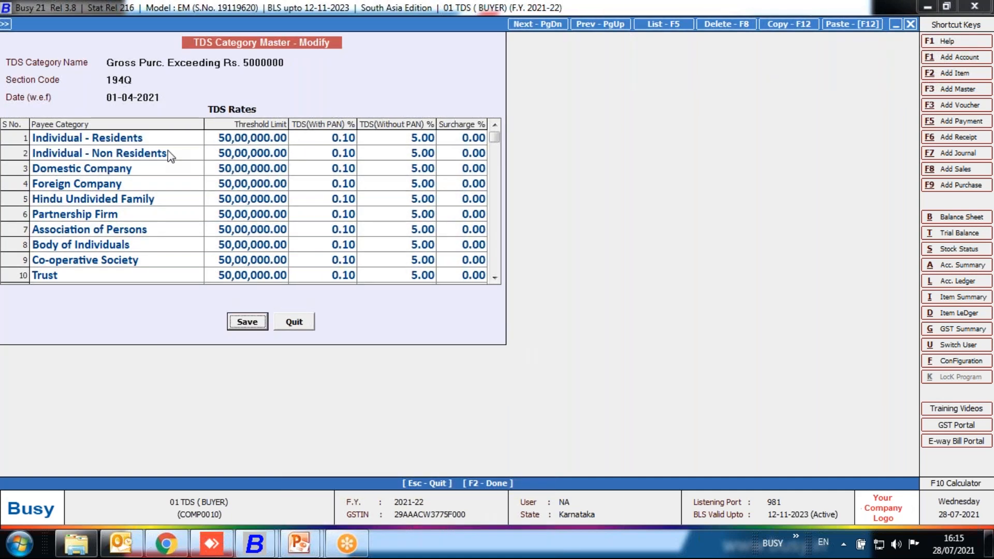
click(251, 325)
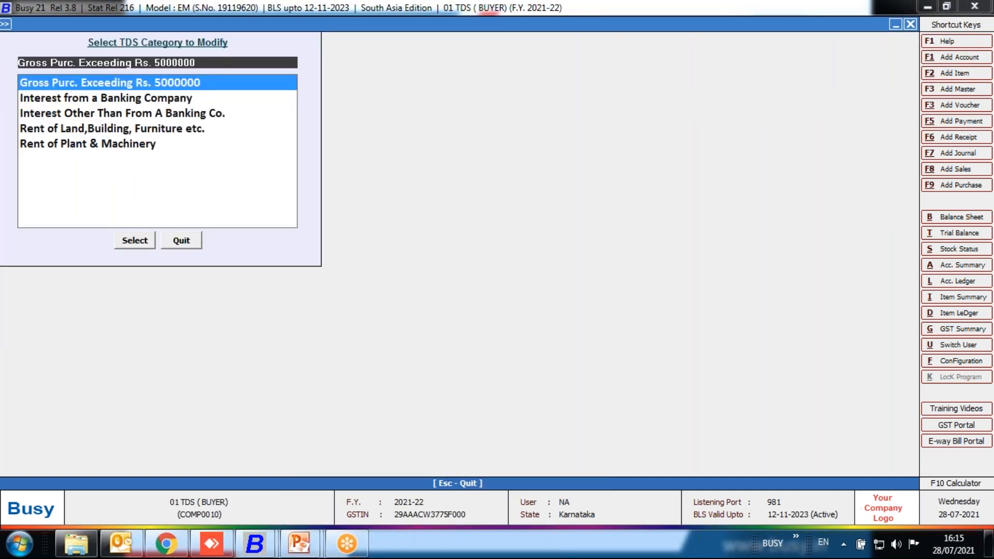
key(Escape)
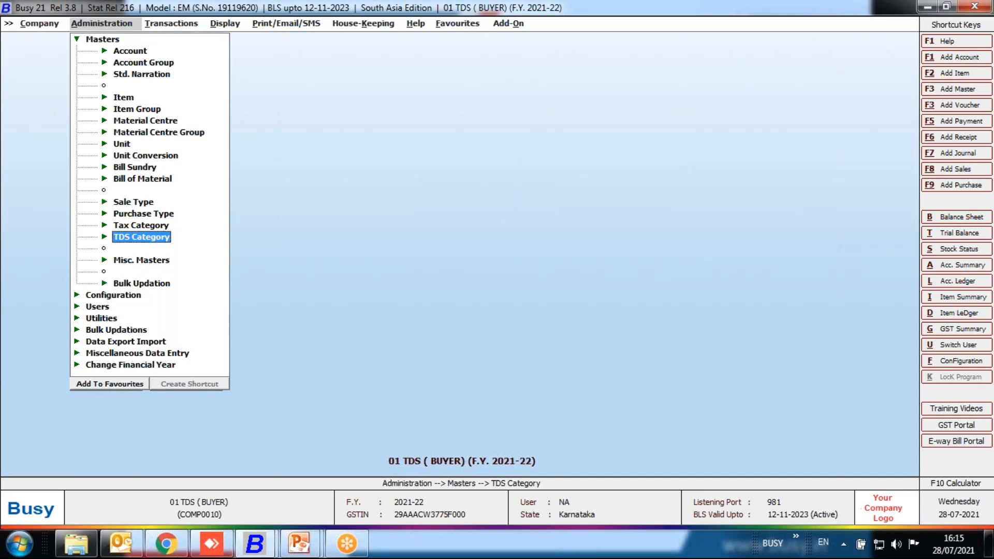
Find the bill sundry "TDS (on Purc. of Goods)" by searching for tds and open it for modification.
click(135, 168)
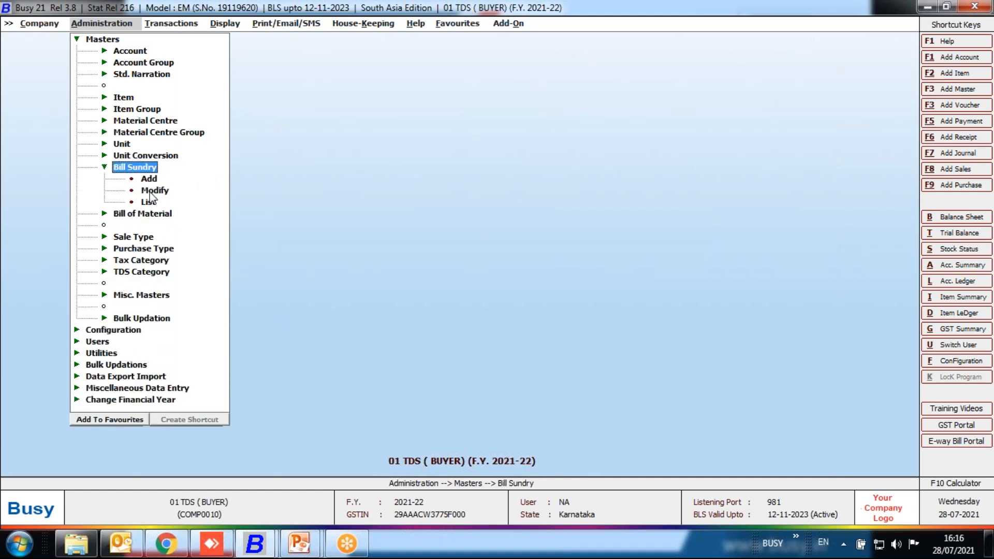
click(151, 191)
text(tc)
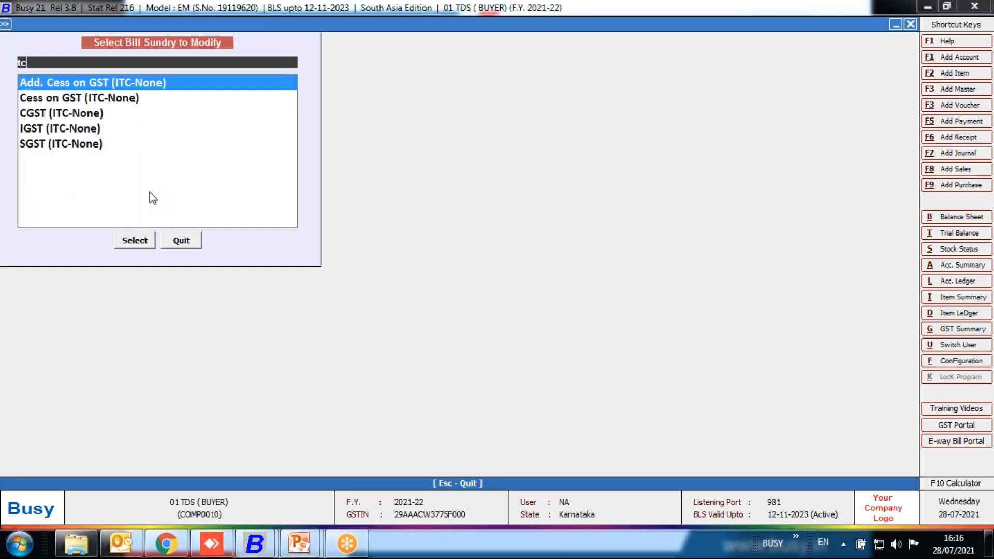
key(BackSpace)
text(ds)
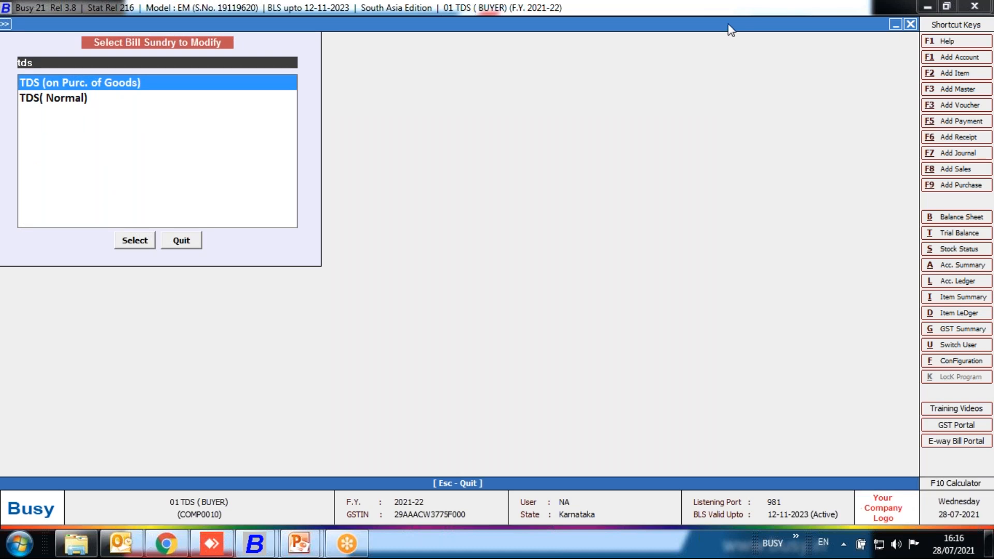
click(197, 85)
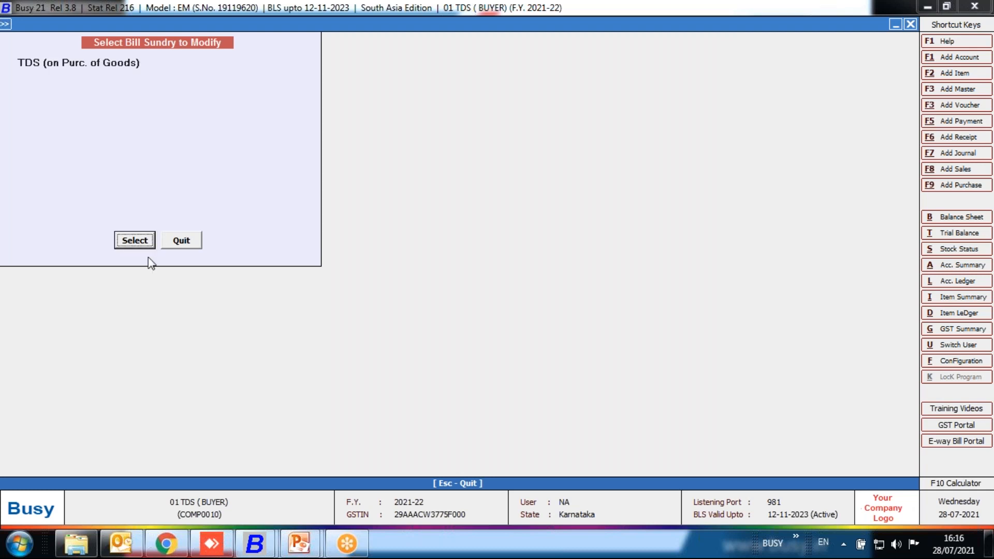
click(143, 245)
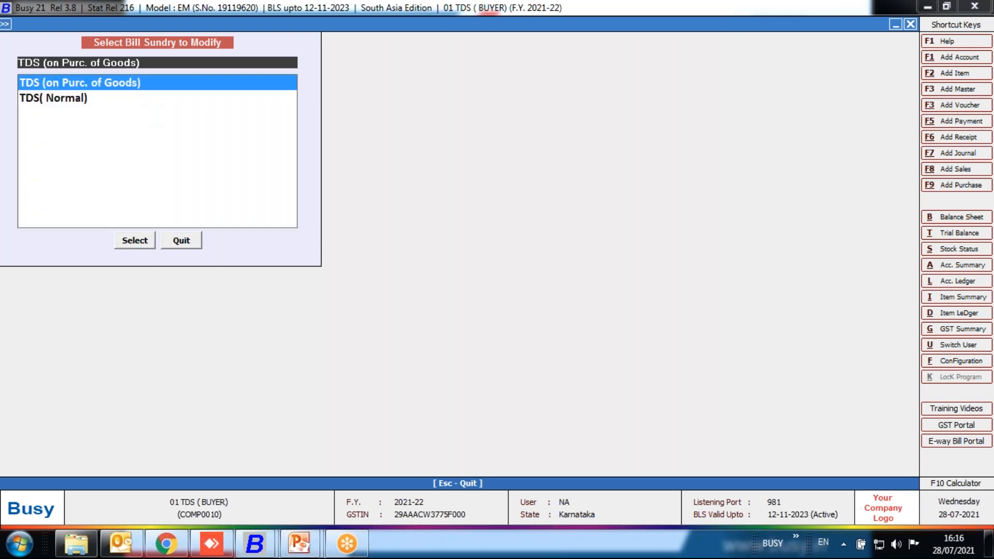
key(Return)
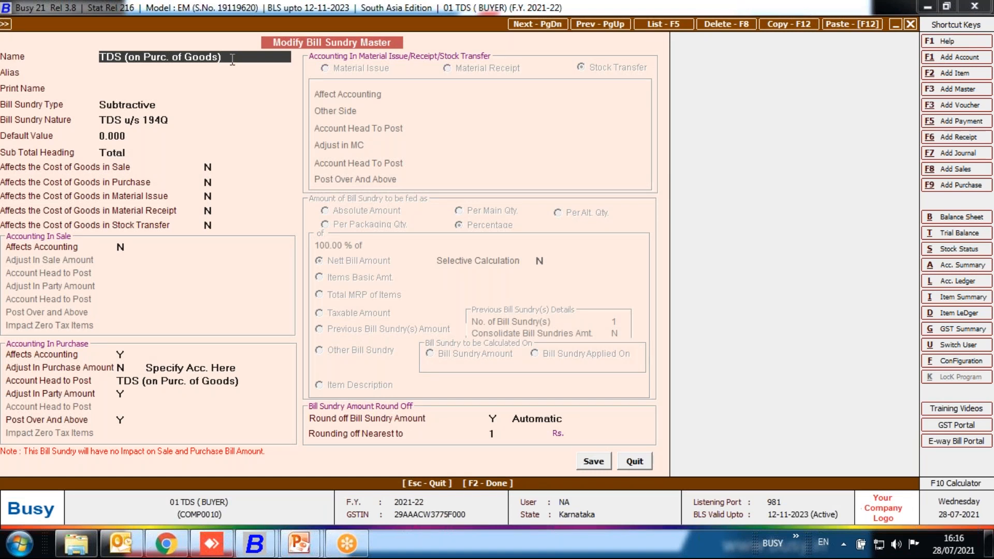
Set the bill sundry type to Subtractive and its nature to TDS u/s 194Q.
key(Return)
key(Return)
key(Return)
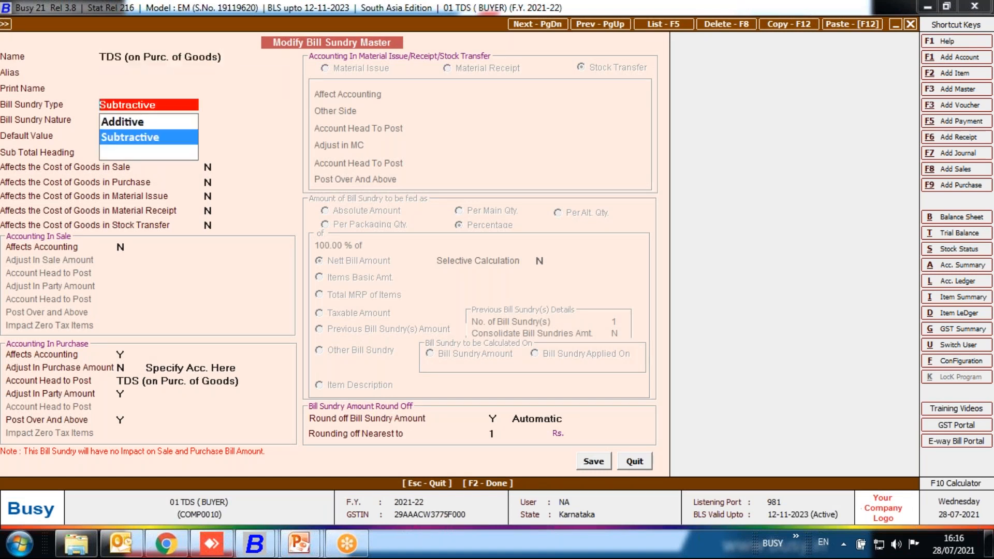
key(Return)
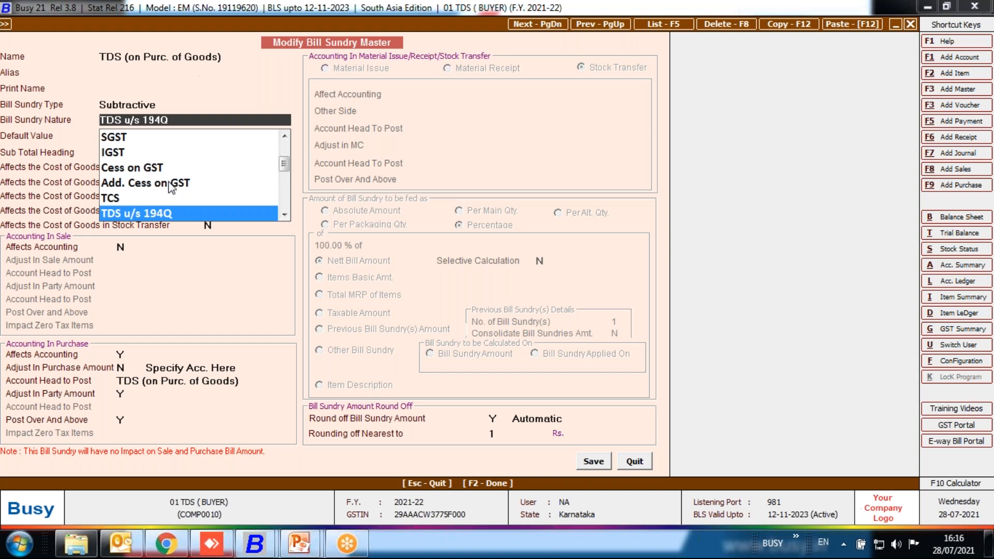
click(181, 215)
key(Up)
click(163, 216)
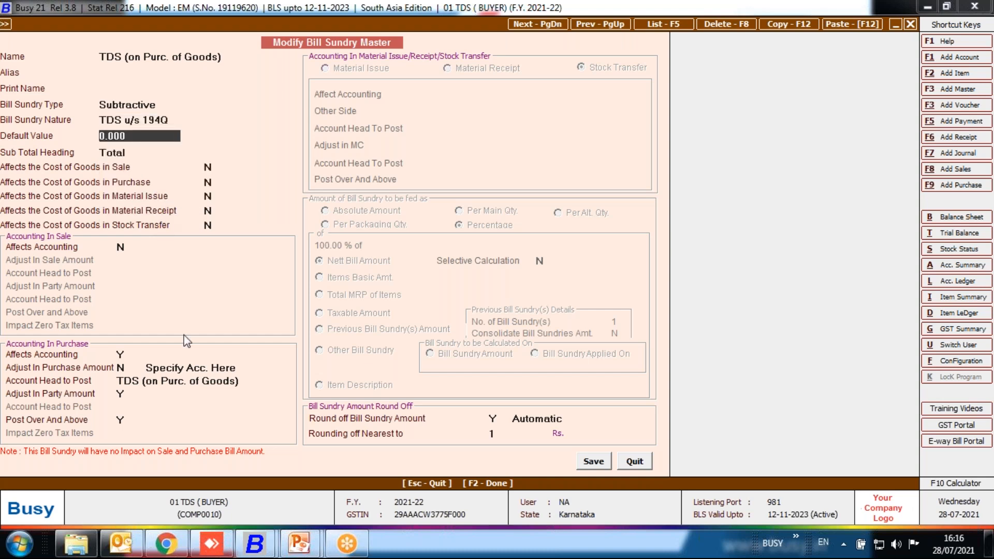
Open the bill sundry's purchase posting account "TDS (on Purc. of Goods)" for modification, keeping its group as Duties & Taxes.
click(155, 381)
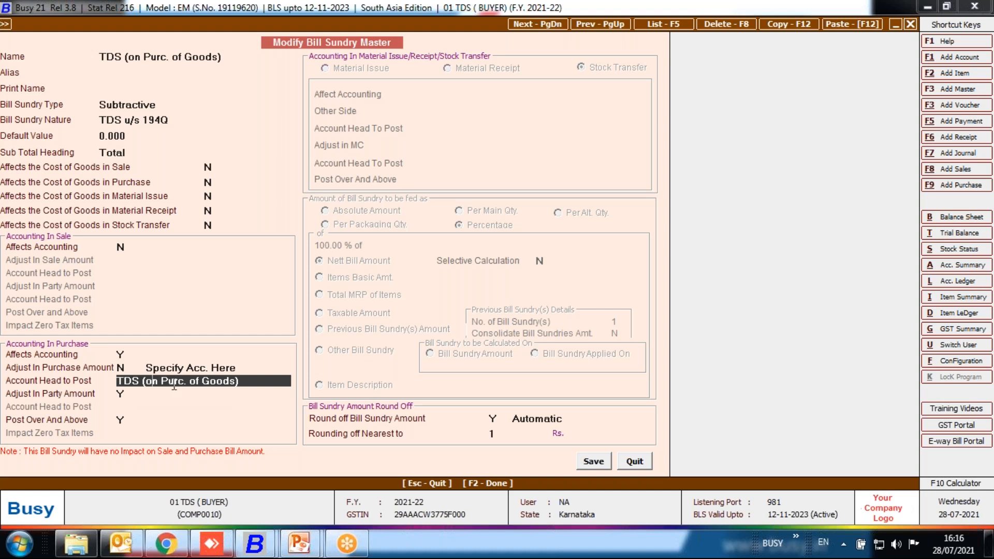
key(alt+m)
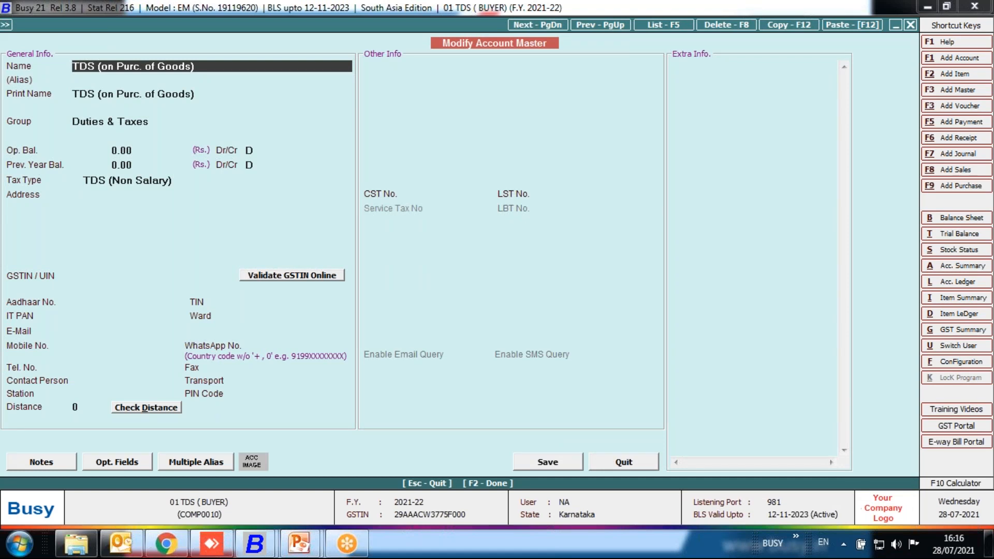
key(Return)
key(Return)
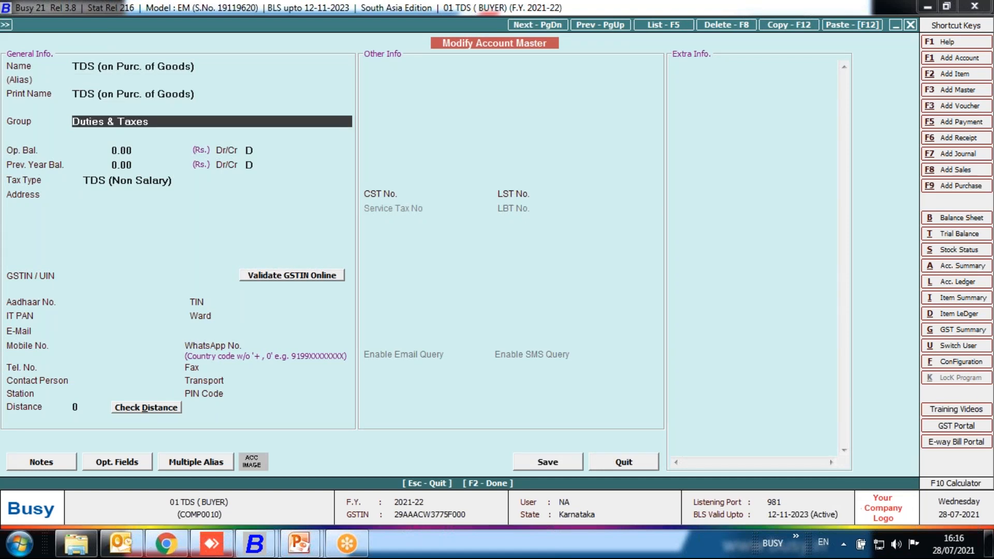
Set the account's tax type to TDS (Non Salary) with the TDS category "Gross Purc. Exceeding Rs. 5000000".
key(Return)
key(Return)
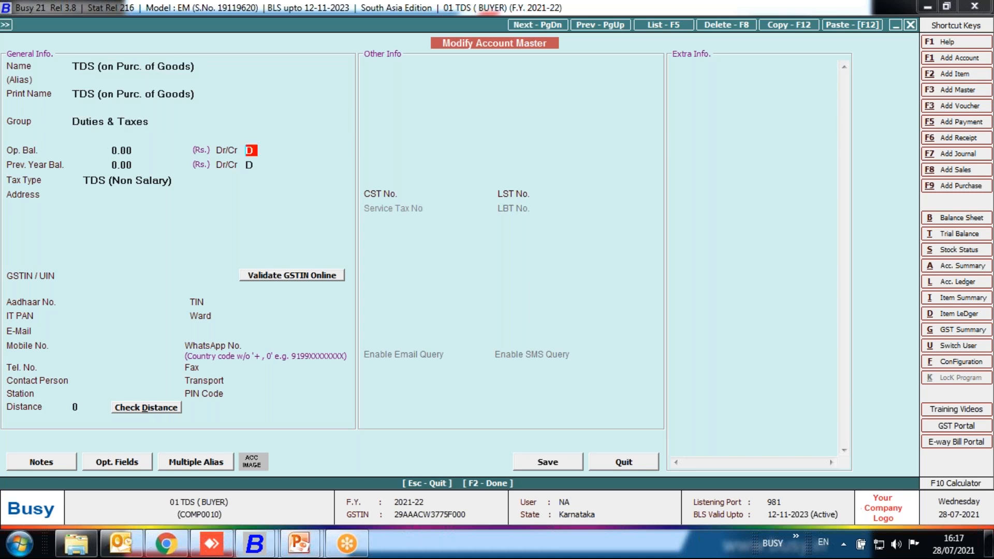
key(Return)
key(Return)
key(Return)
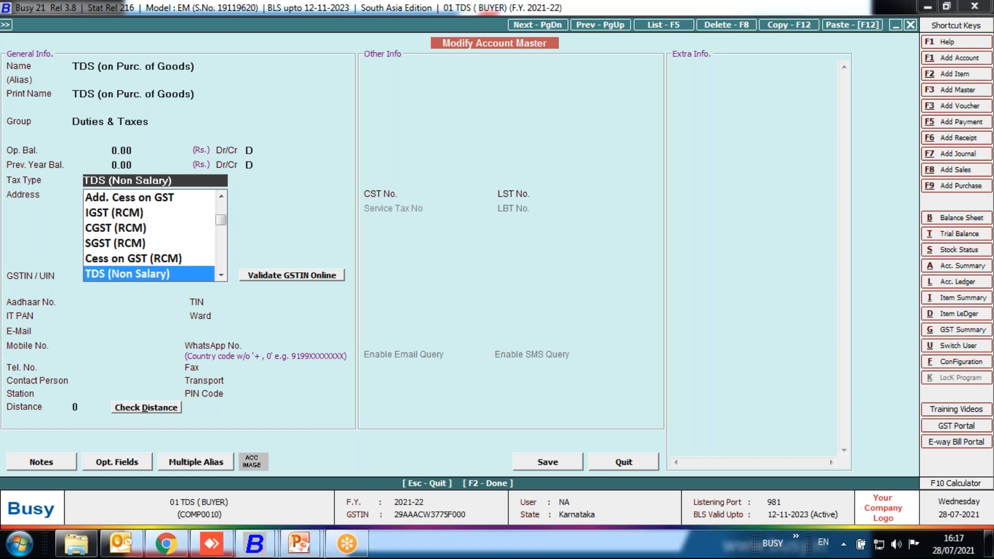
key(Return)
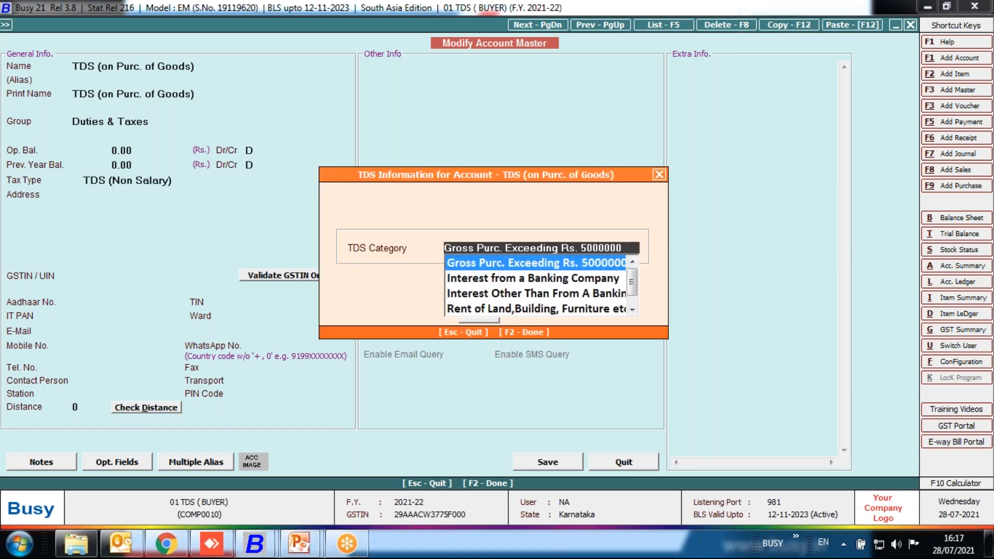
key(Return)
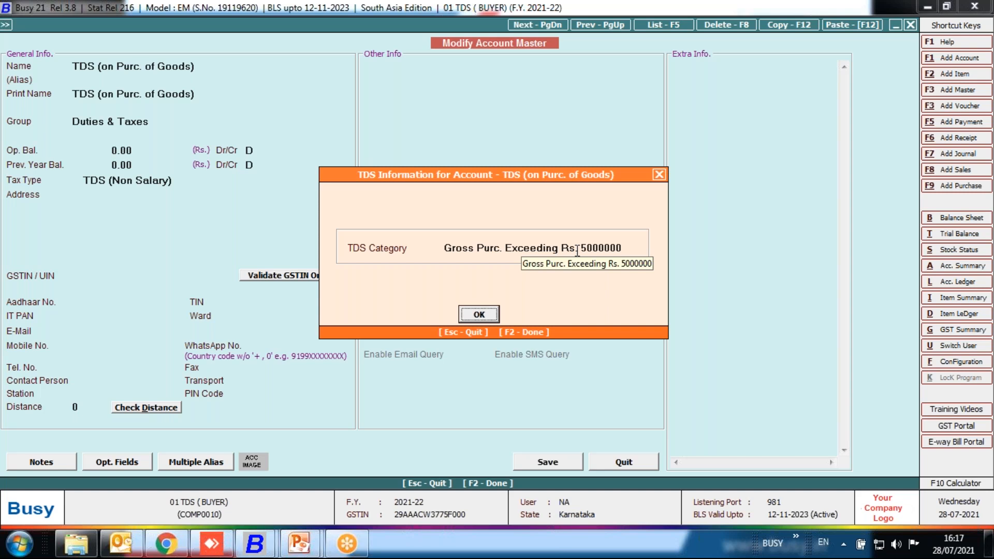
click(480, 314)
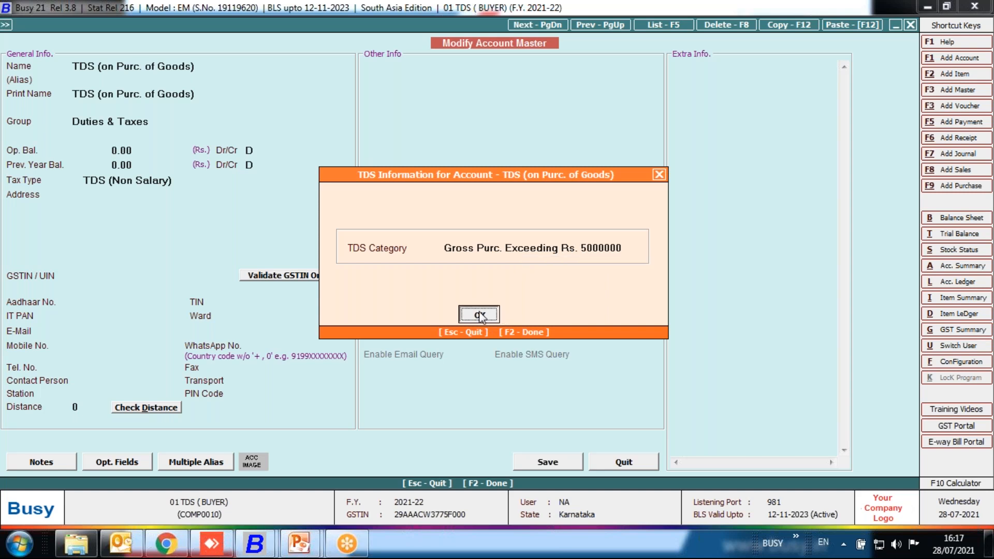
Save the posting account "TDS (on Purc. of Goods)" and return to the bill sundry's accounting settings.
click(551, 462)
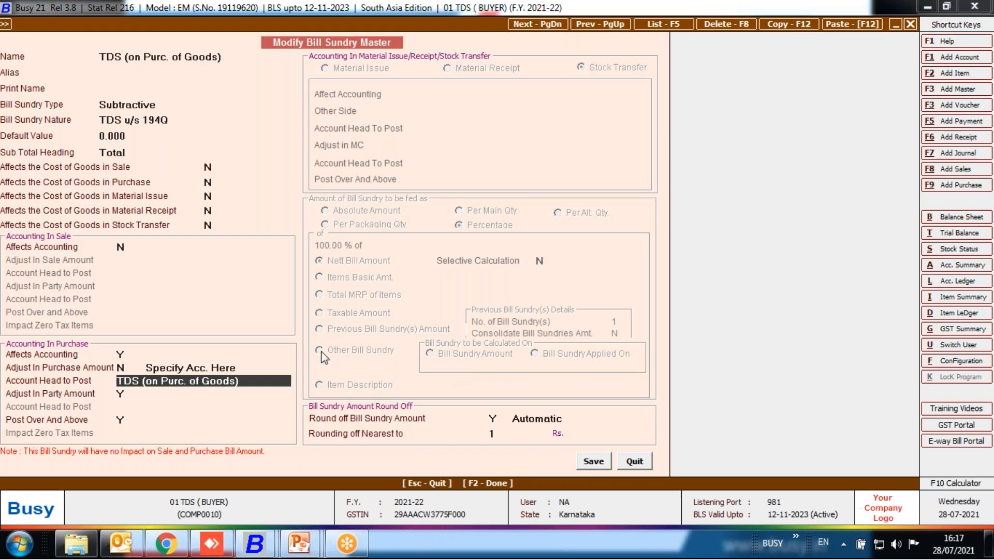
key(Return)
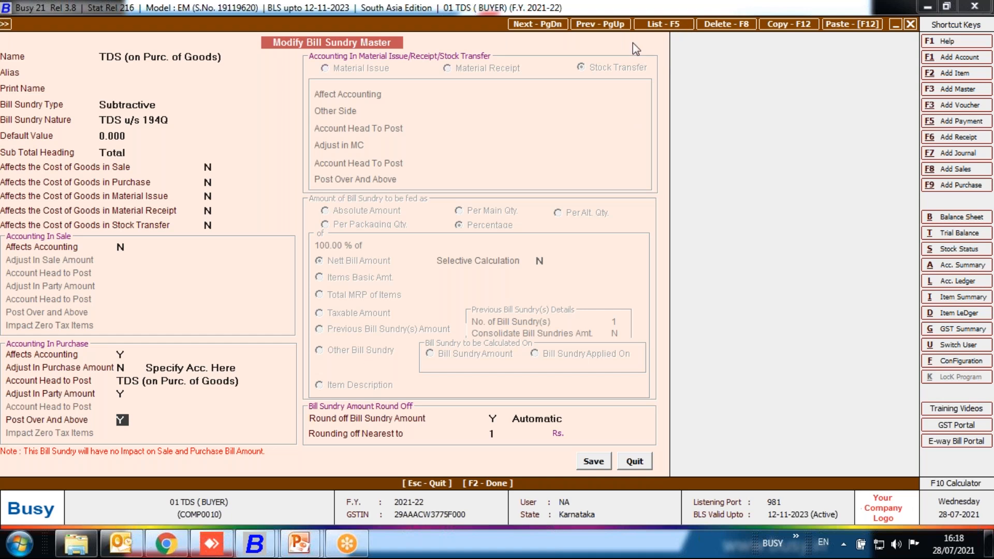
Duplicate the bill sundry as "TDS (on Purc. of Goods)1", base its percentage on Taxable Amount, and save it.
click(787, 28)
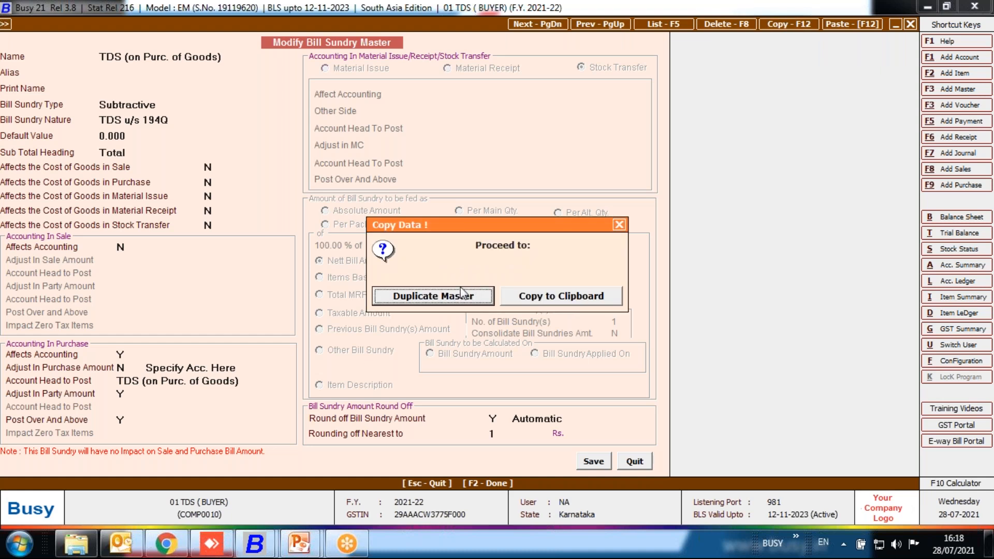
click(420, 293)
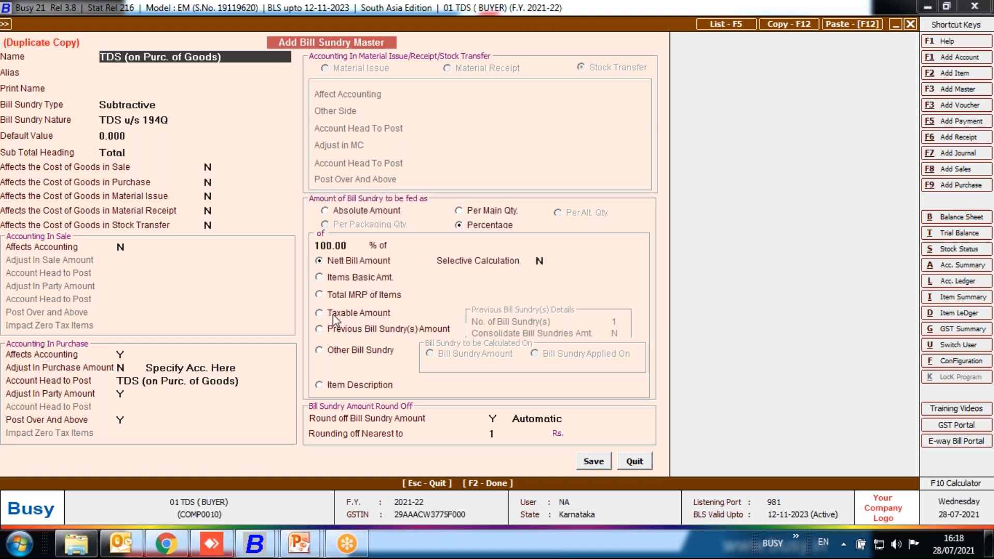
key(Return)
key(Return)
text(1)
key(Return)
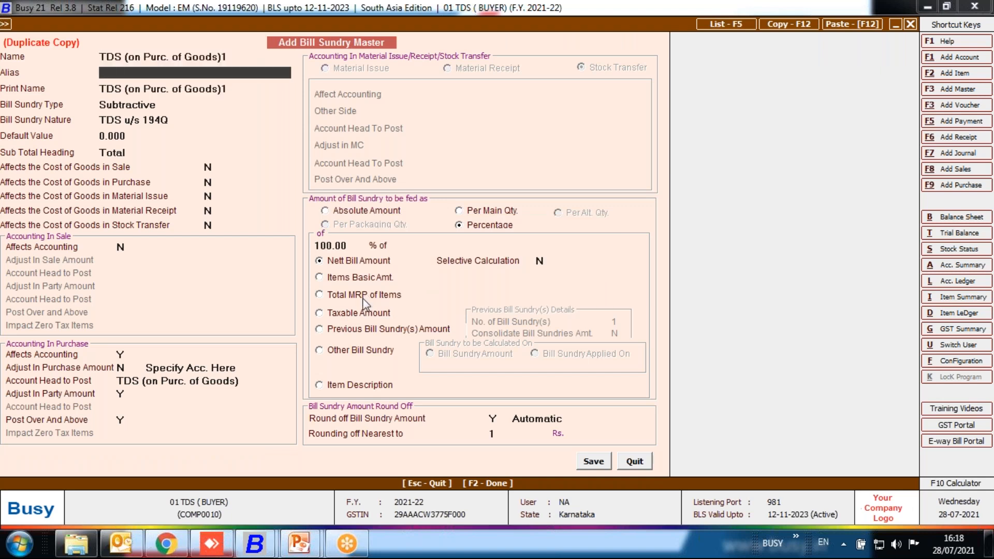
click(357, 313)
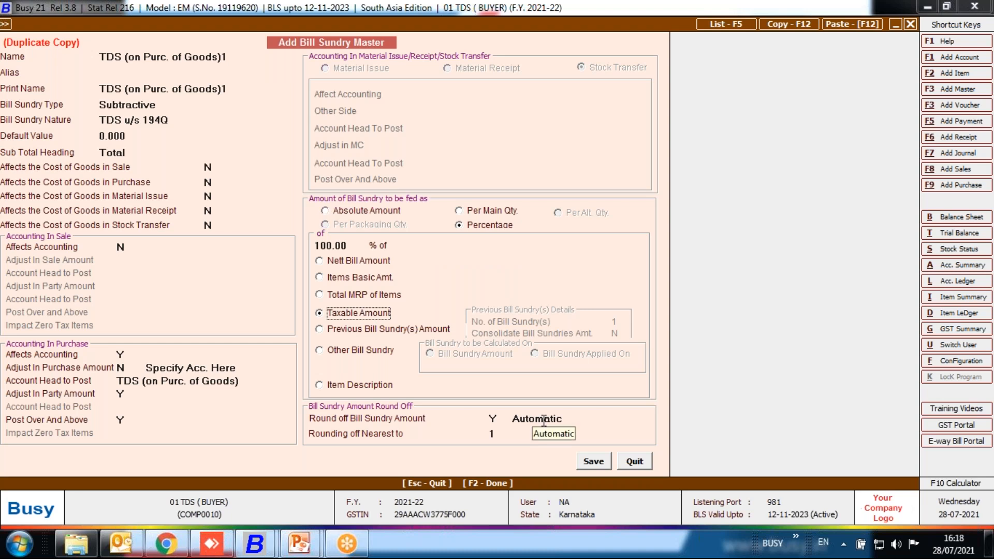
click(600, 465)
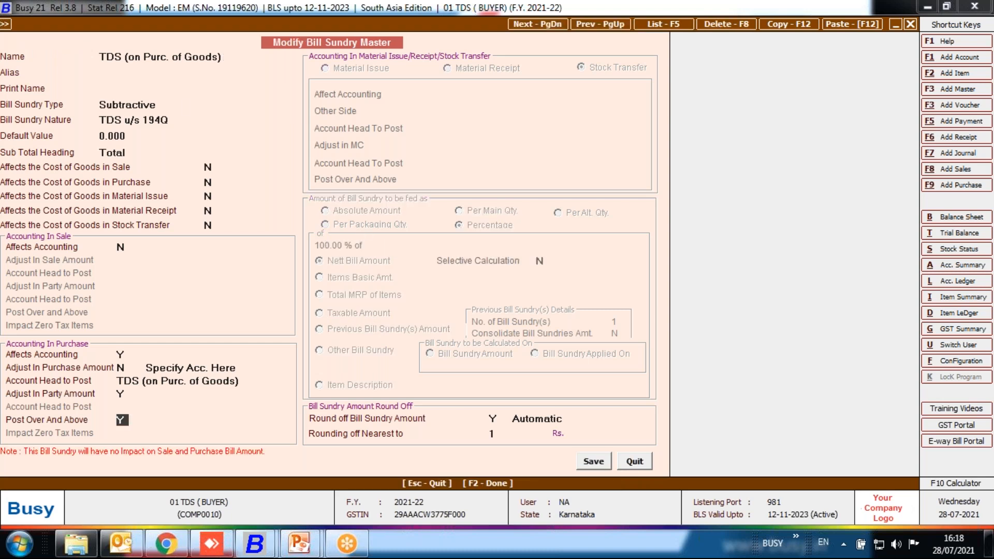
Change the nature of the original bill sundry "TDS (on Purc. of Goods)" to Others.
click(184, 119)
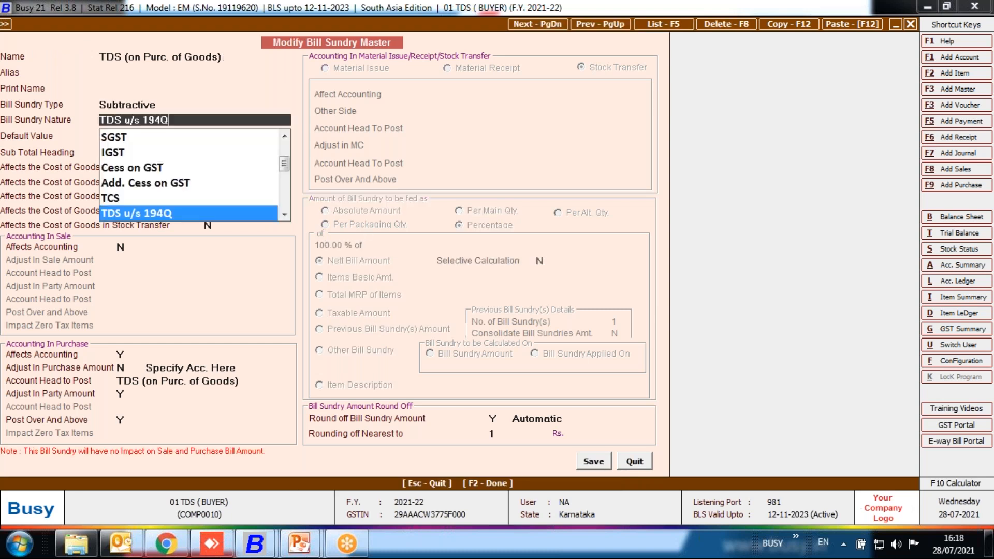
key(Up)
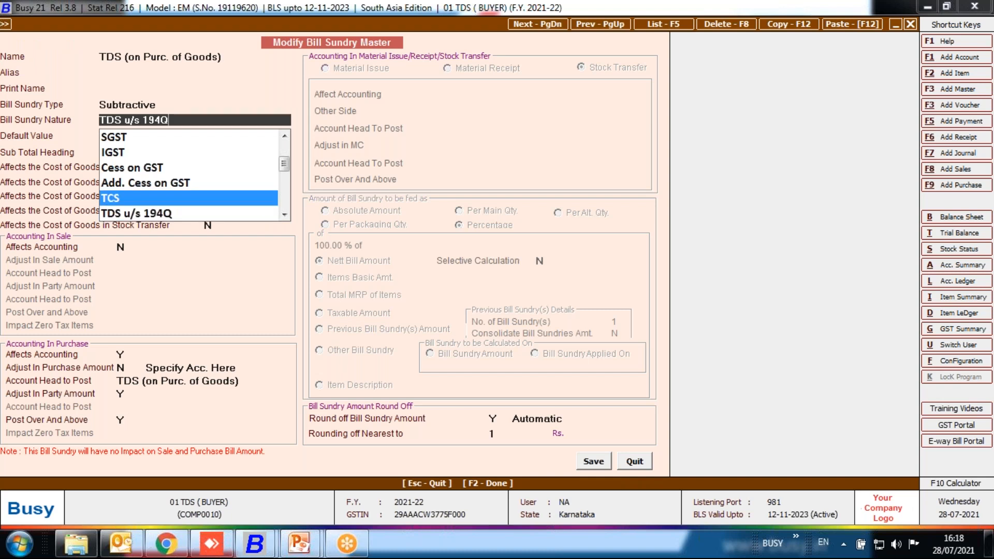
key(Up)
key(Up)
key(Up)
key(Up)
key(Up)
key(Up)
key(Up)
key(Up)
key(Up)
key(Return)
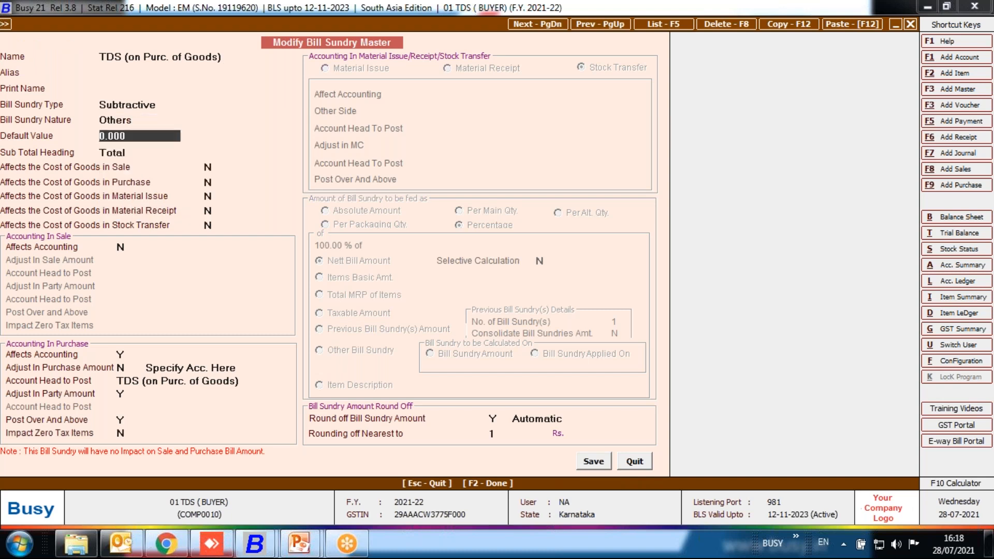
Rename the original bill sundry to "TDS (on Purc. of Goods)old".
click(226, 57)
text(old)
key(Return)
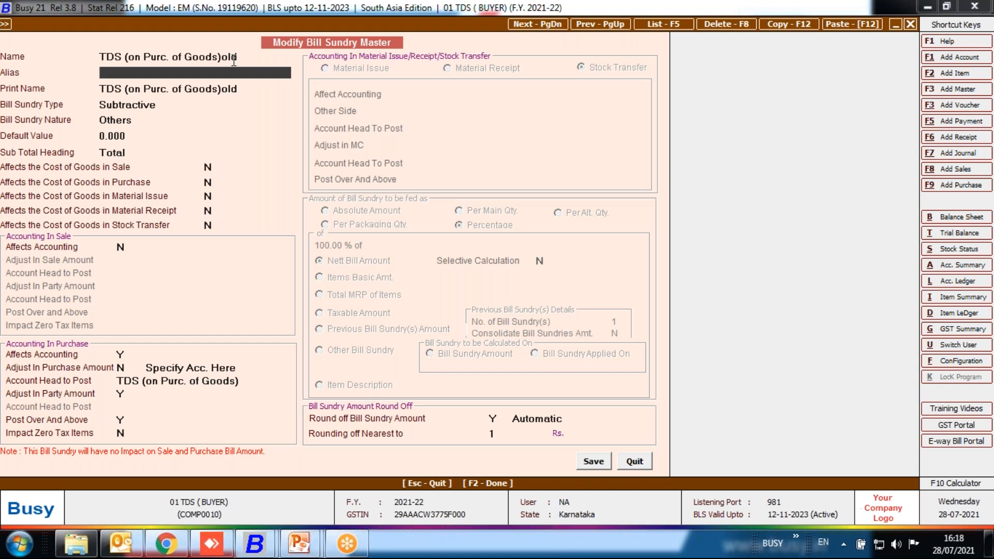
Set Adjust In Purchase Amount to Y and save the bill sundry, reflecting the name change in other financial years.
click(120, 365)
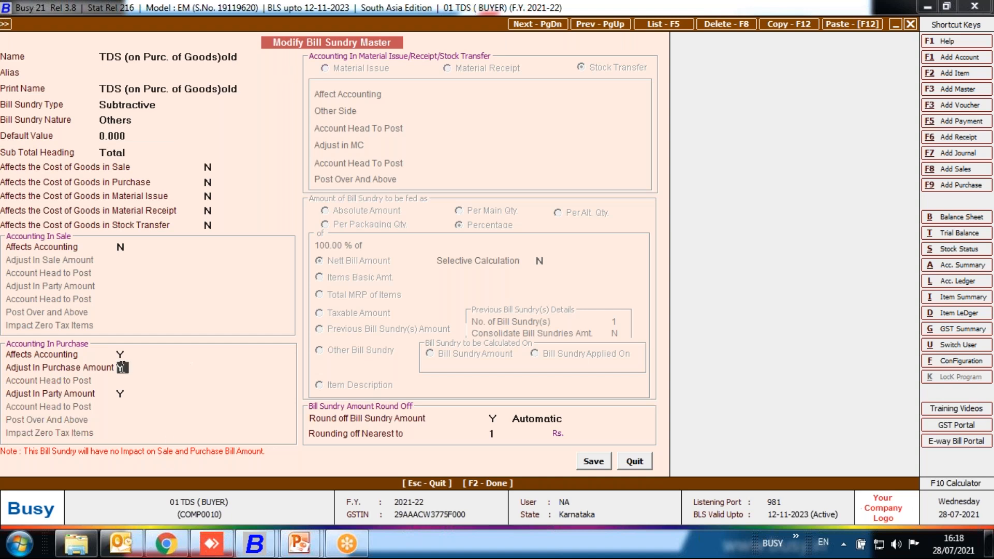
click(597, 462)
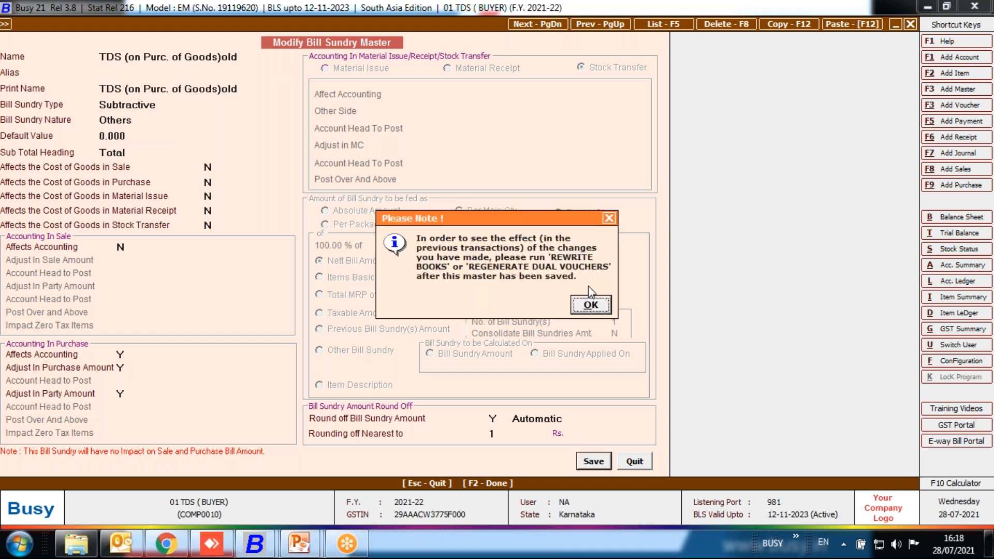
click(591, 304)
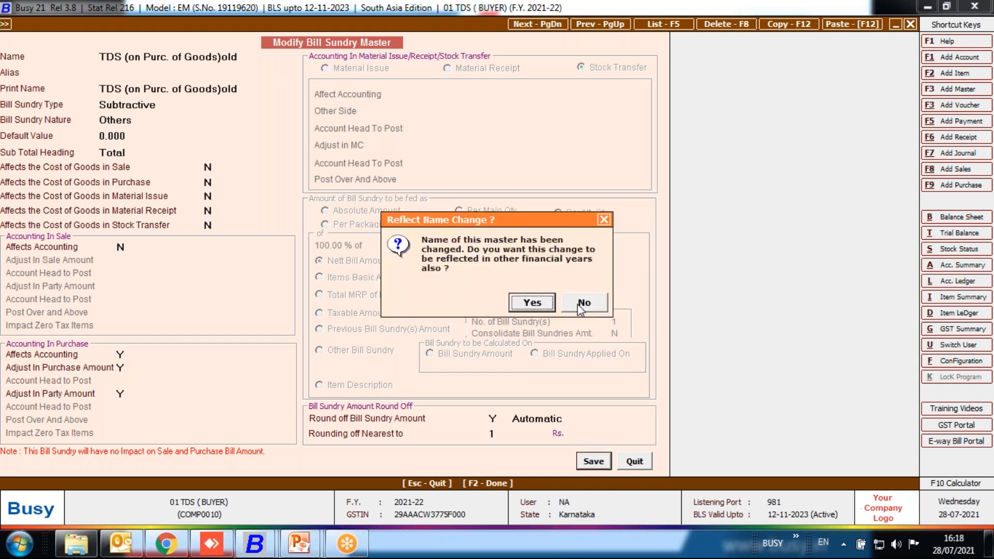
click(534, 303)
key(Escape)
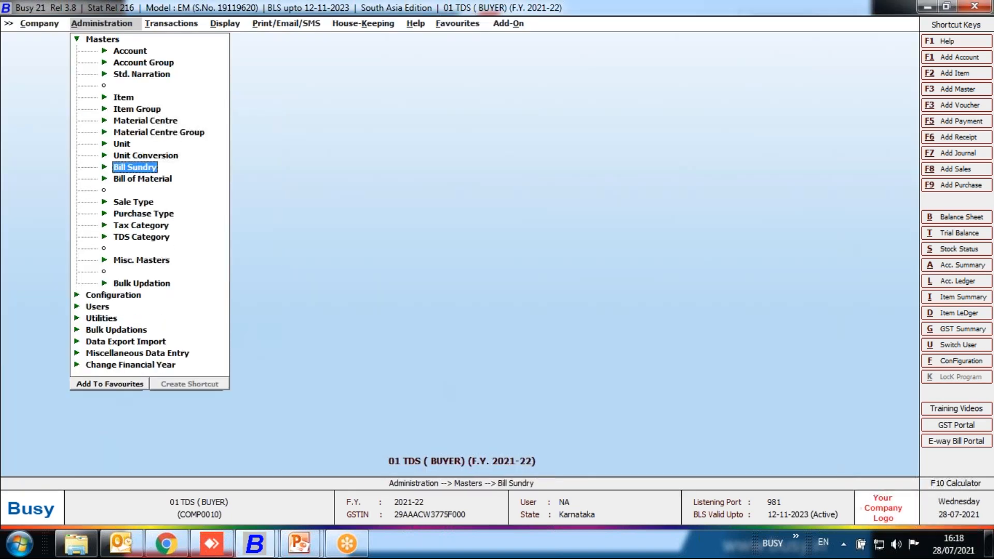
key(Escape)
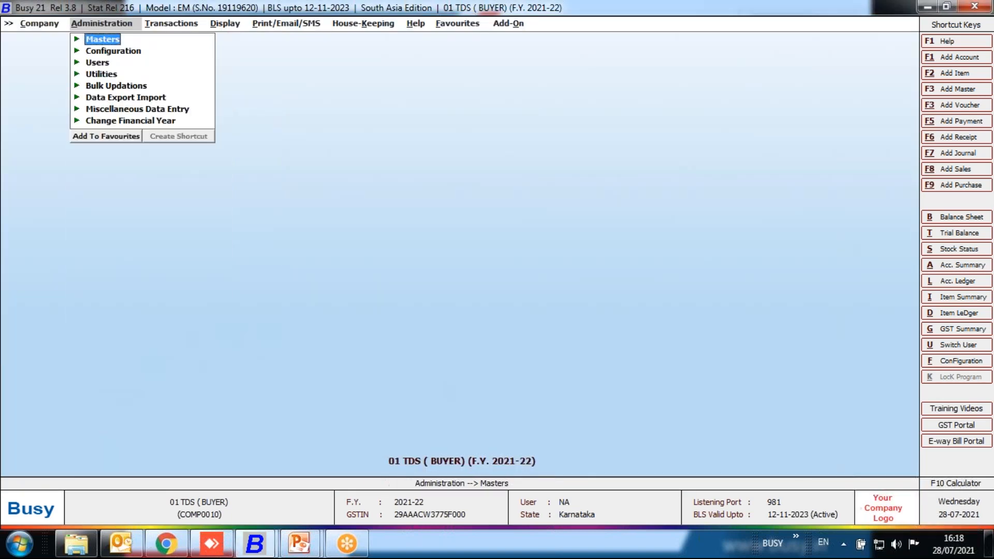
Start a new purchase voucher in series Main dated 28-07-2021 with voucher number 51 and purchase type I/GST-TaxIncl.
key(Right)
key(Down)
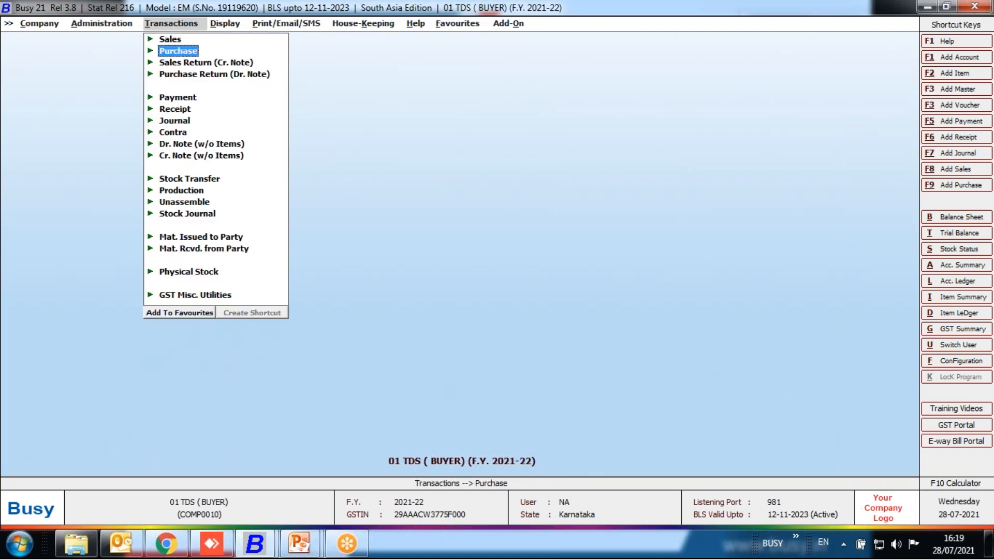
key(Return)
key(Return)
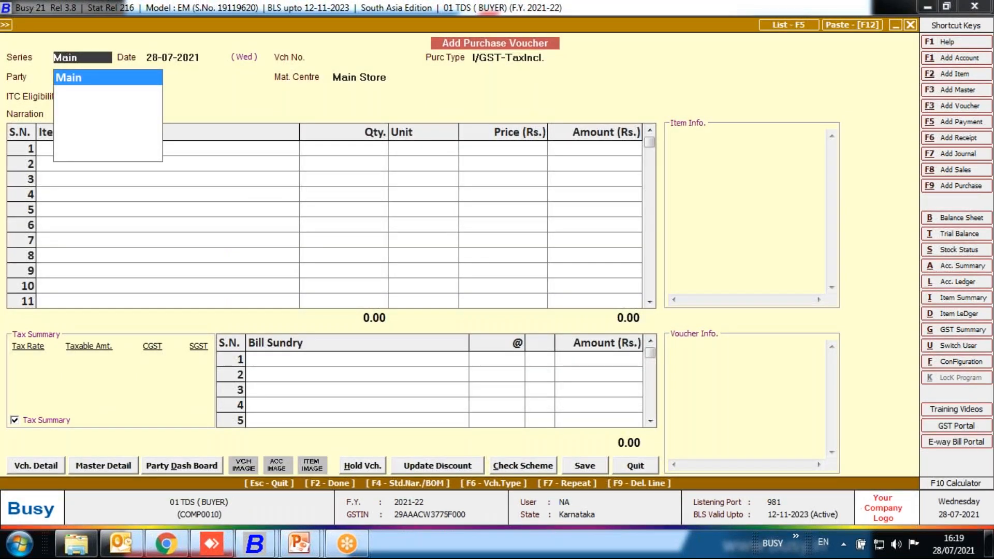
key(Return)
key(Return)
text(51)
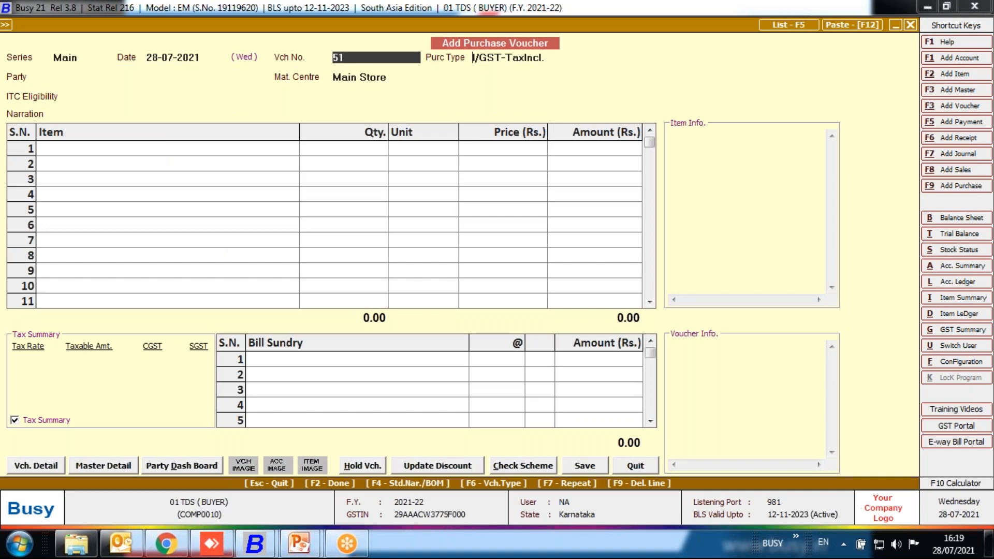
key(Return)
key(Return)
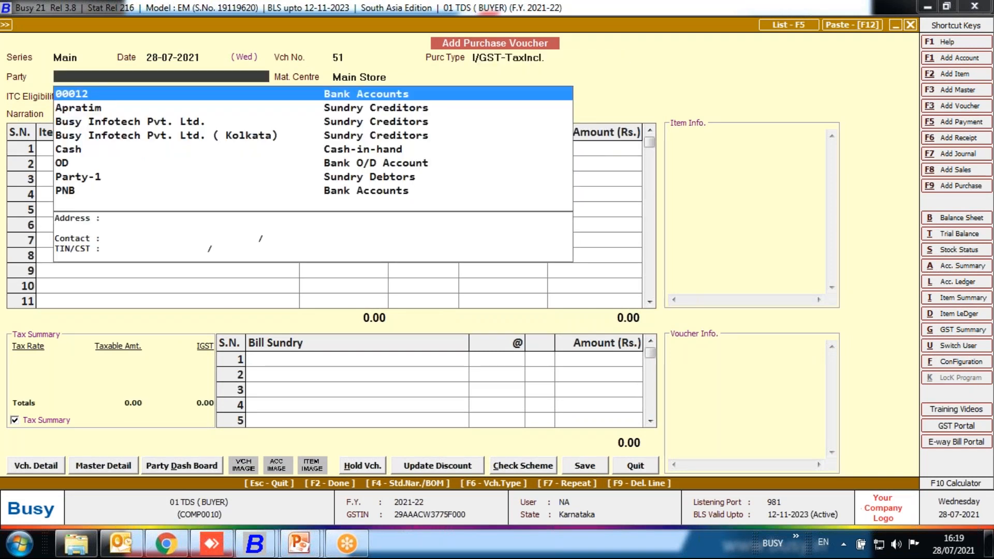
Select Busy Infotech Pvt. Ltd. as party, keeping material centre Main Store and ITC eligibility Input Goods/Services.
key(Down)
key(Down)
key(Return)
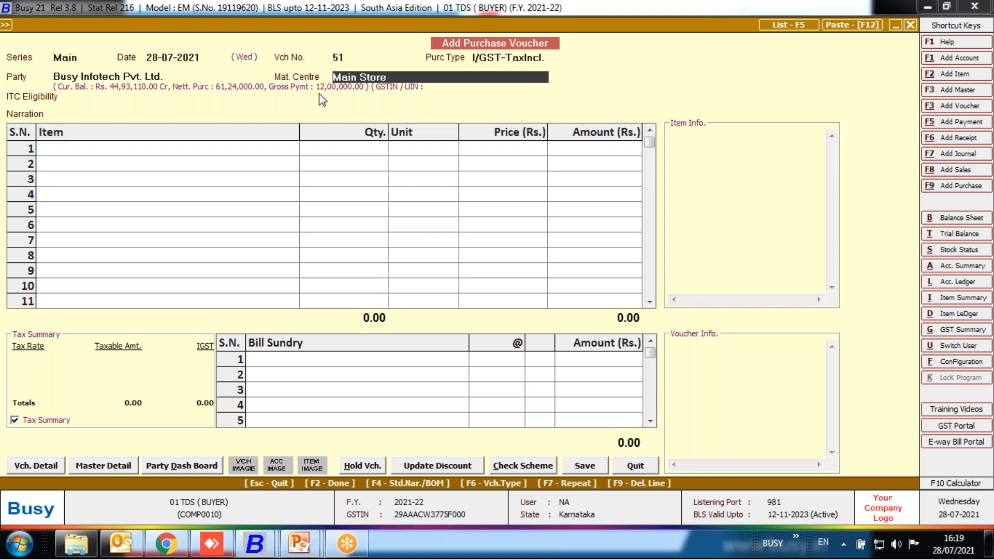
key(Return)
key(Return)
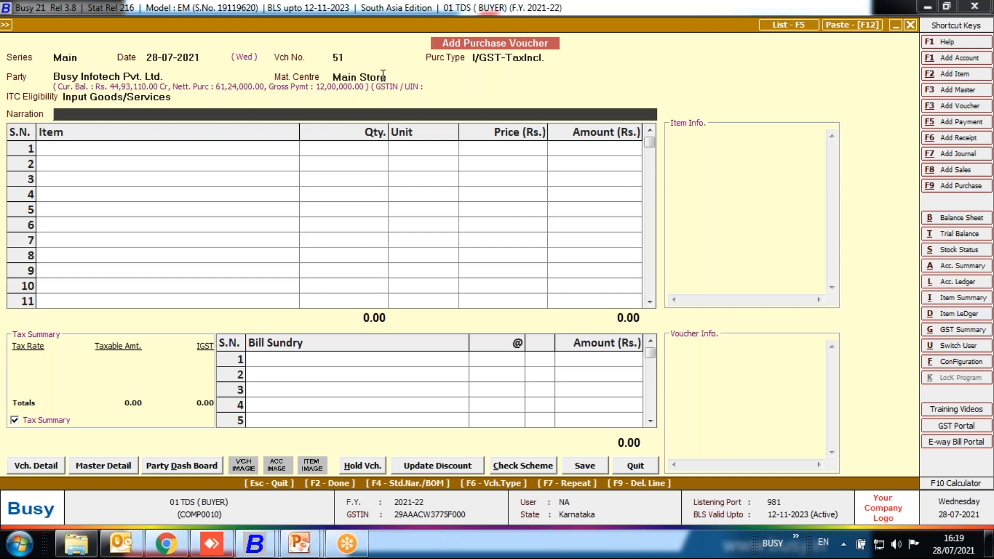
key(Return)
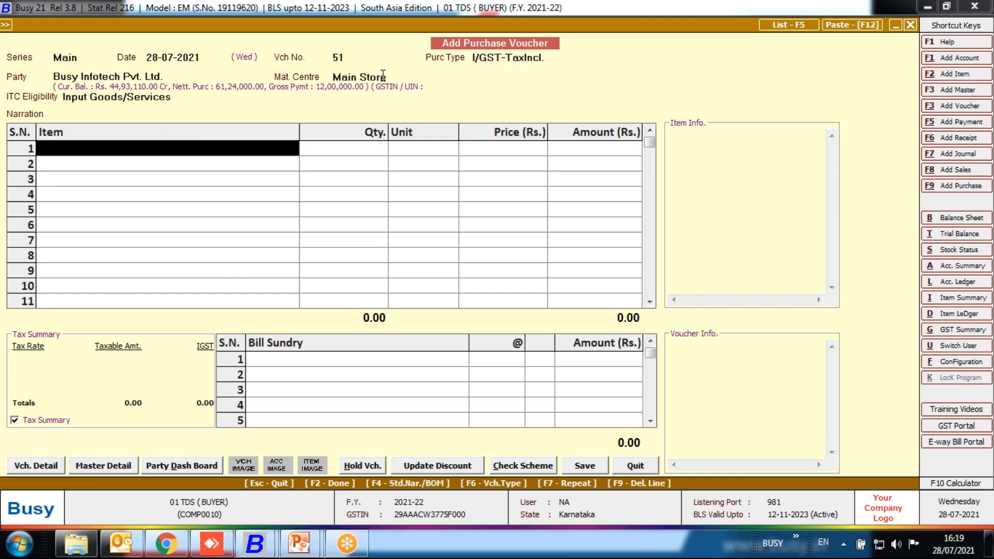
Add 1 Pcs. of the item "Item" at a price of 50000 to the purchase voucher.
key(Return)
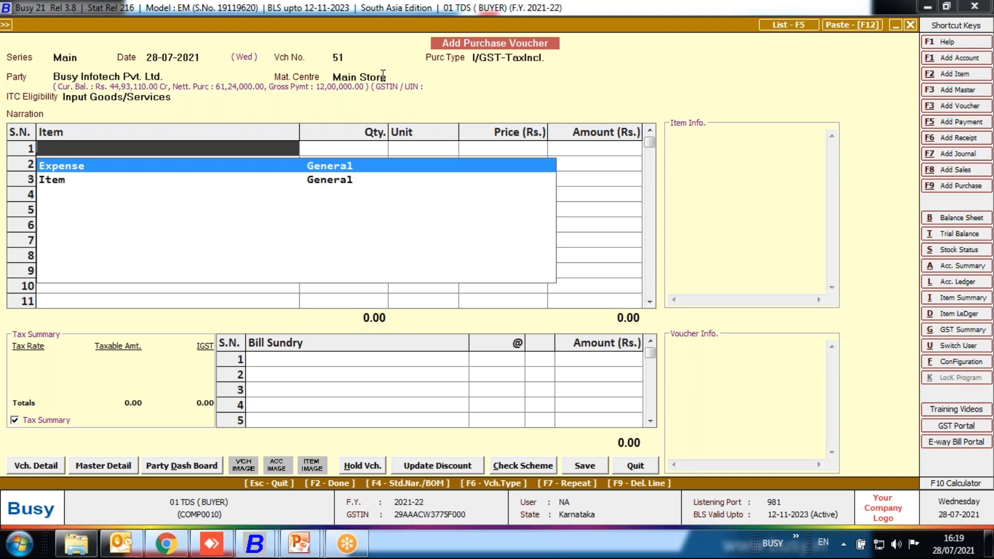
key(Down)
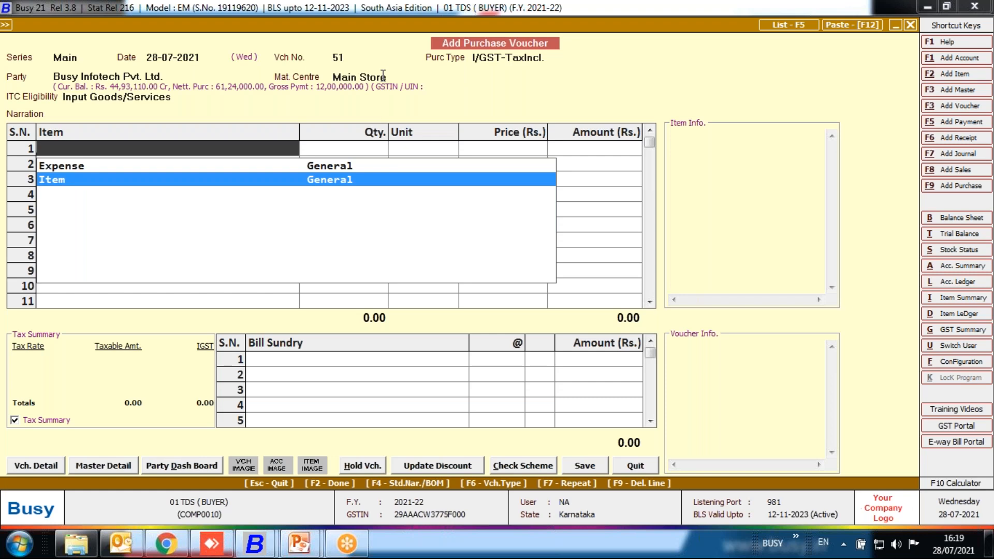
key(Return)
text(1)
key(Return)
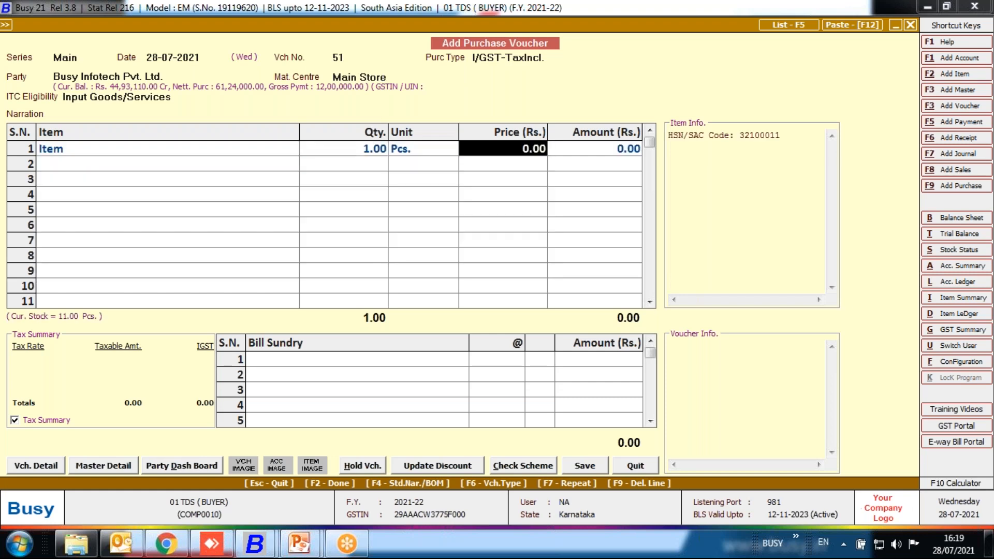
text(50000)
key(Return)
key(Return)
key(Return)
Finish the item entry and accept applying the undeducted TDS as a bill sundry on the voucher.
key(Return)
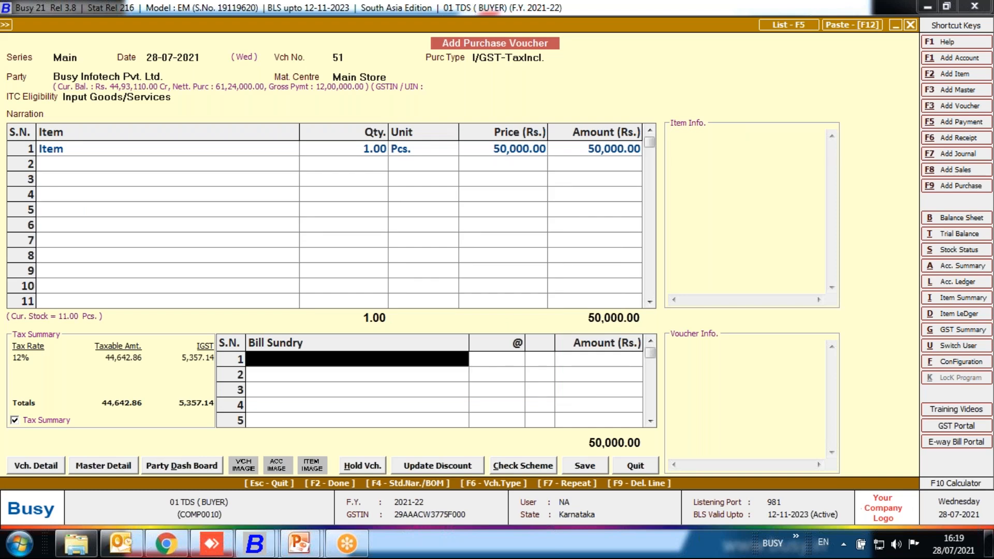
key(Return)
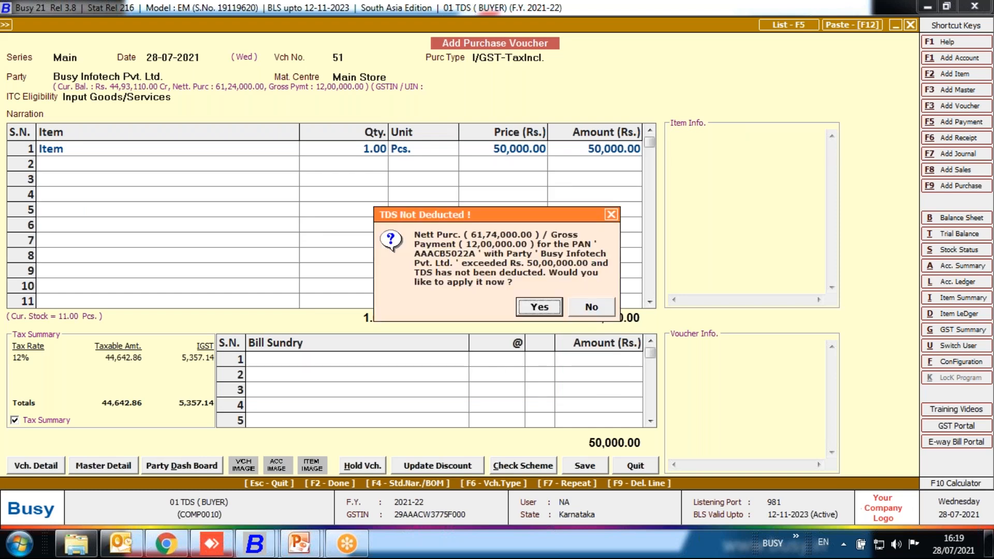
key(Return)
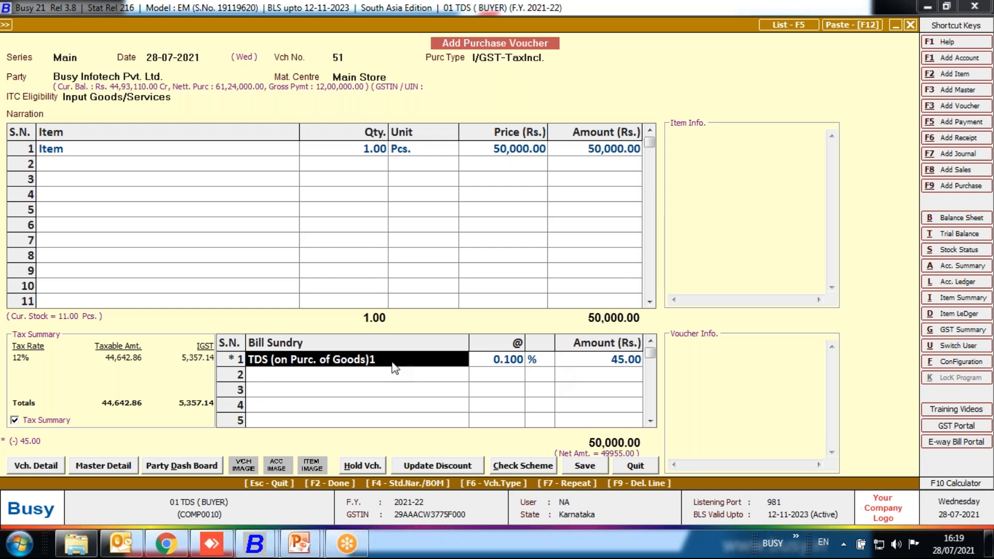
Review the master settings of the bill sundry "TDS (on Purc. of Goods)1" and quit without saving.
key(alt+m)
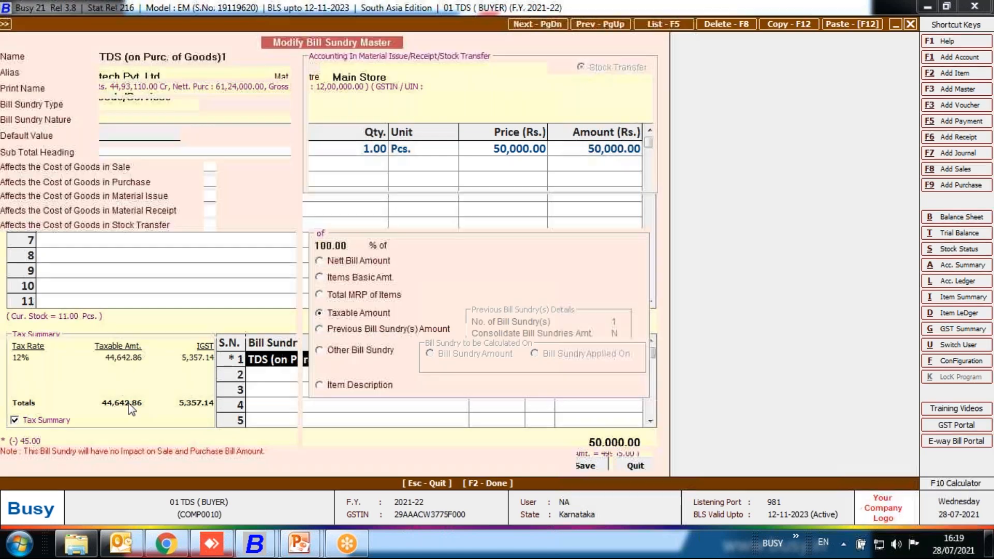
click(125, 394)
key(Return)
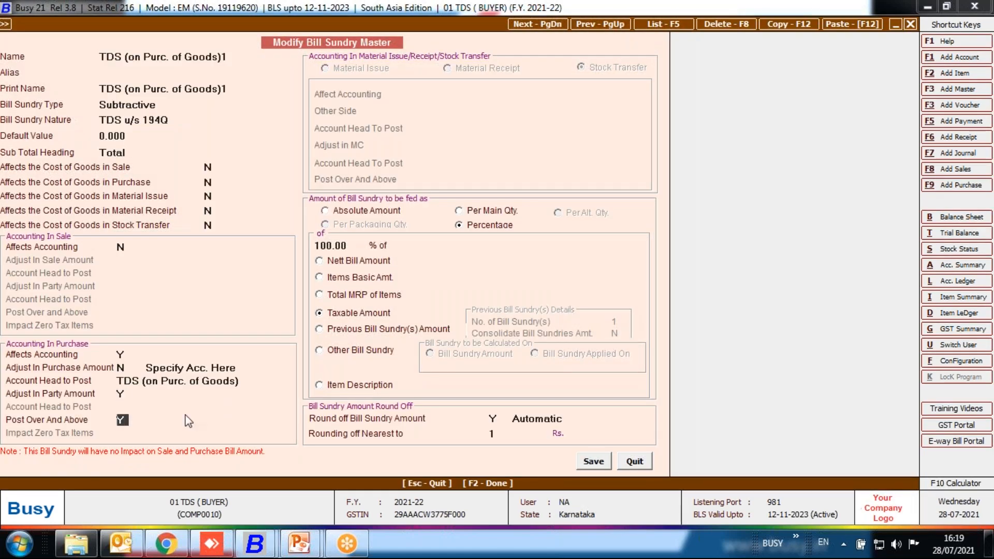
click(635, 461)
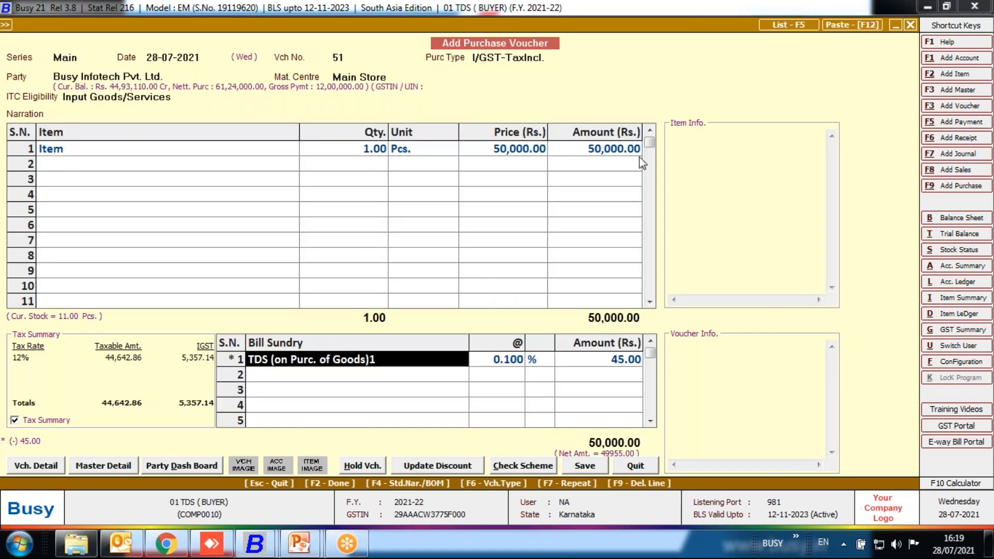
Replace the purchase voucher's TDS bill sundry with "TDS( Normal)" at 0.1 %.
click(626, 155)
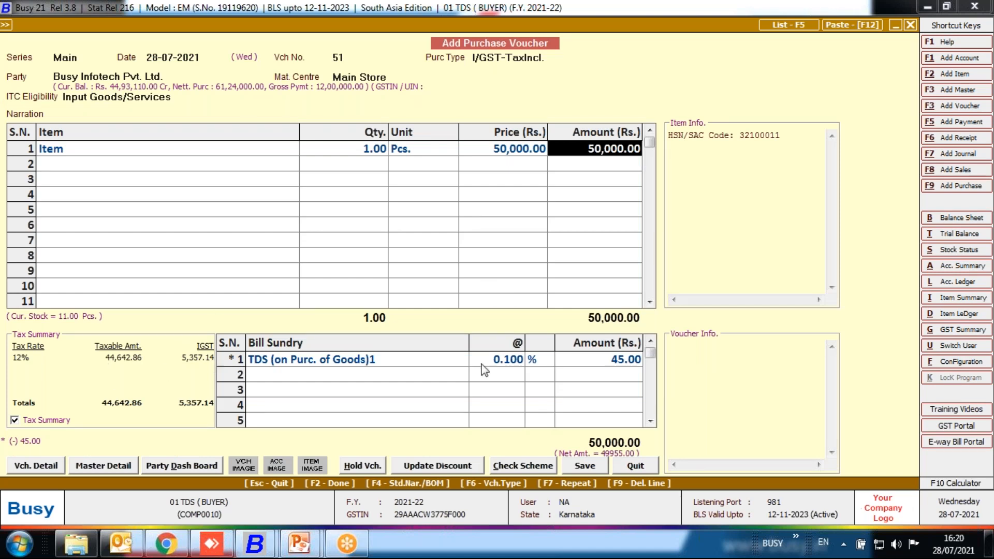
click(369, 365)
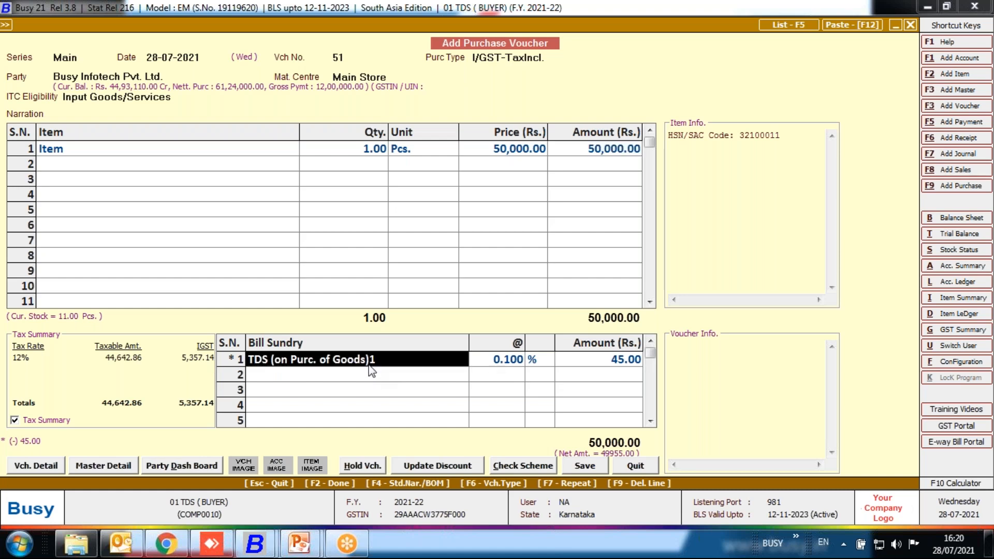
key(F9)
text(tds)
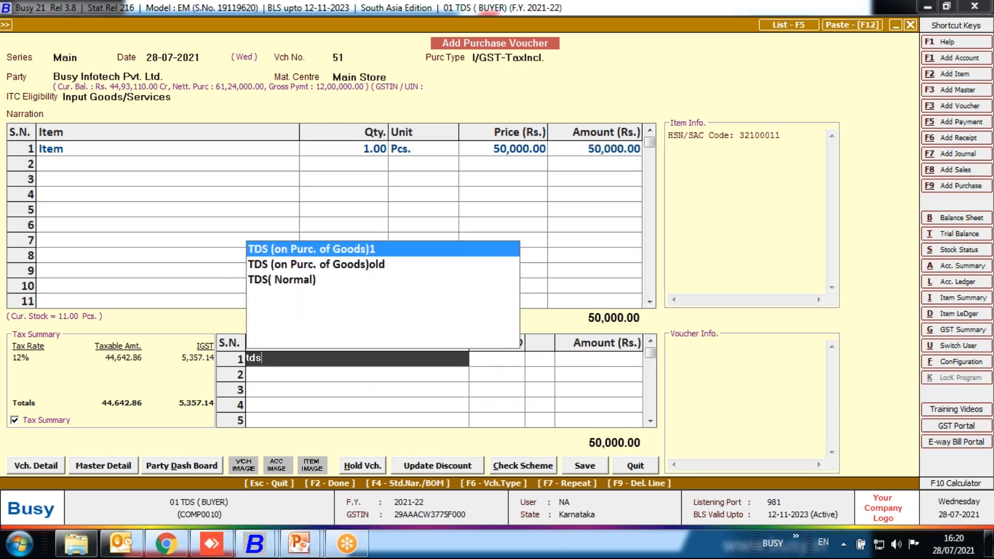
key(Down)
key(Down)
key(Return)
text(.1)
key(Return)
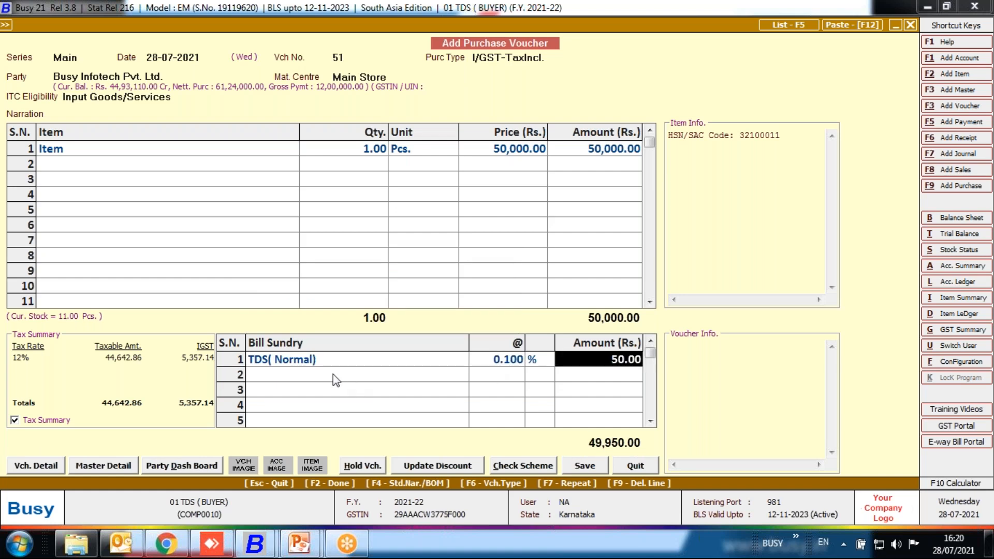
Delete the "TDS( Normal)" line and select "TDS (on Purc. of Goods)1" as the bill sundry in its place.
click(331, 361)
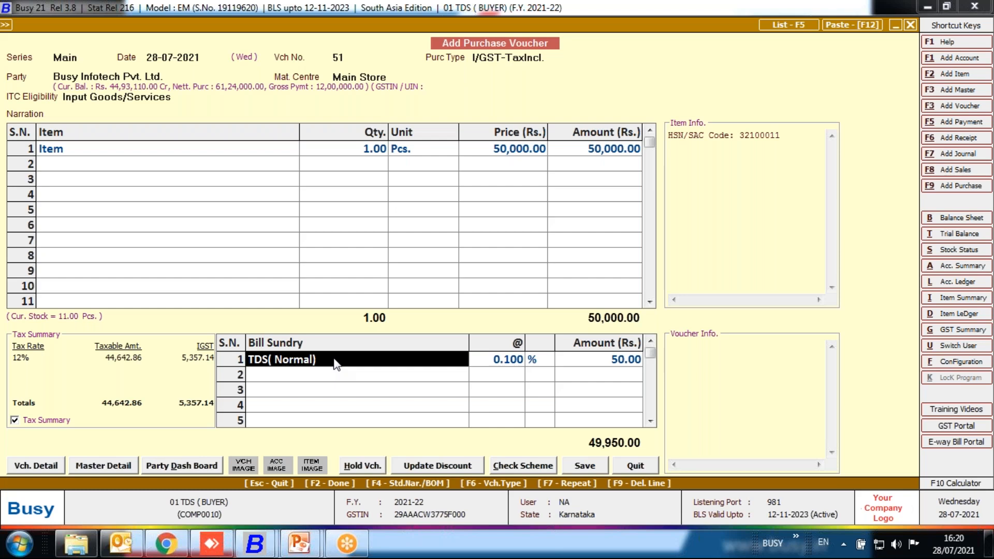
key(F9)
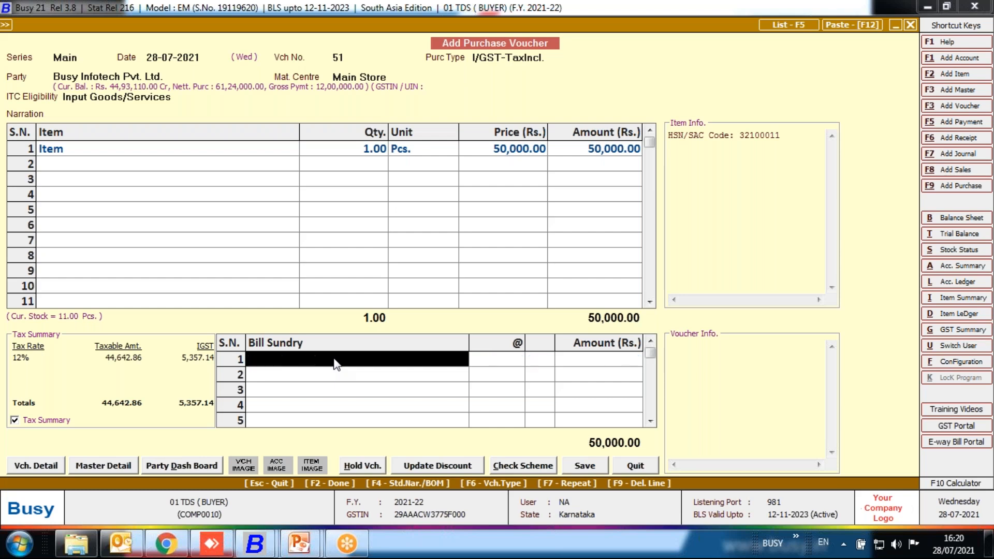
text(tds)
key(Down)
key(Up)
key(Return)
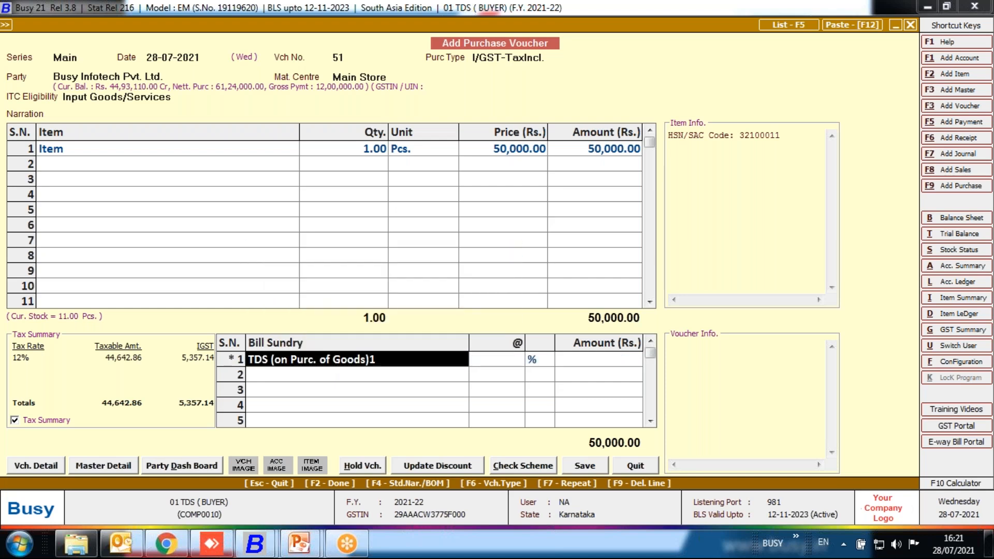
Check the Adjust In Party Amount setting in the master of "TDS (on Purc. of Goods)1" and quit without saving.
key(alt+m)
click(122, 395)
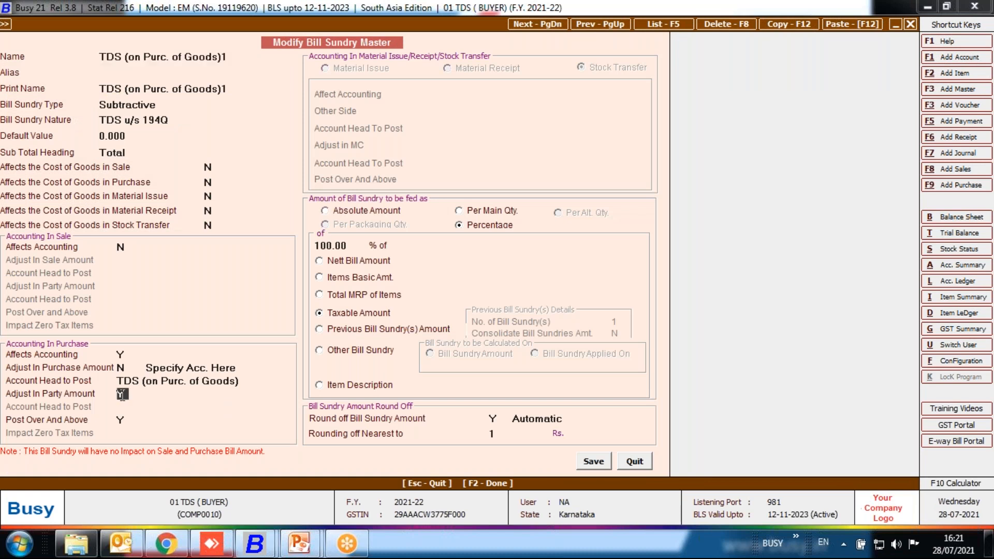
click(635, 462)
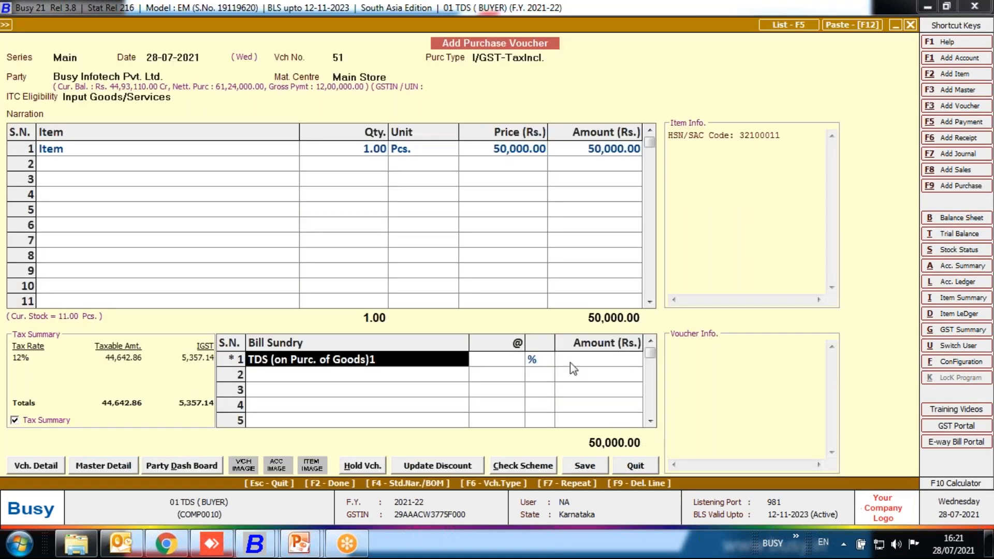
Set the rate of the "TDS (on Purc. of Goods)1" bill sundry to 0.1 %.
key(Return)
text(0.1)
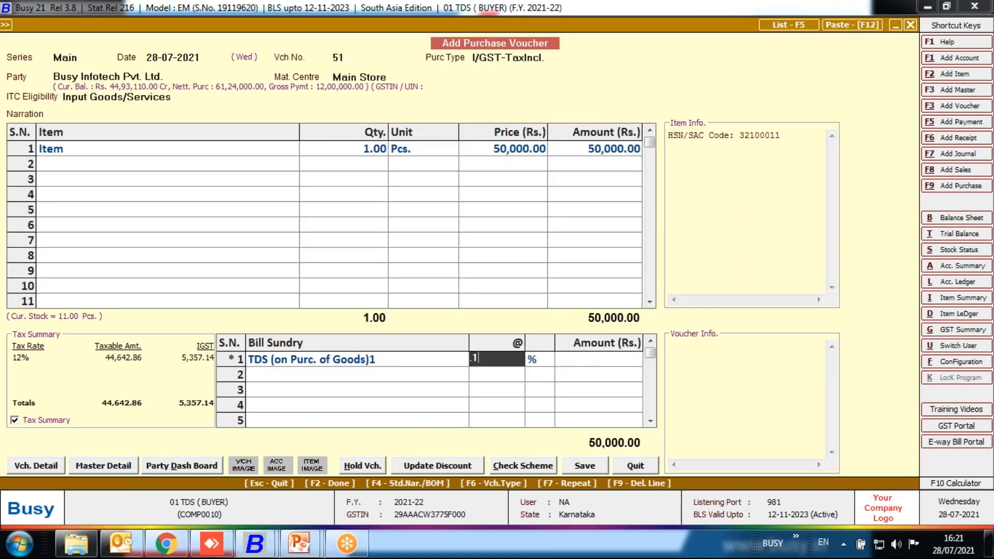
key(Return)
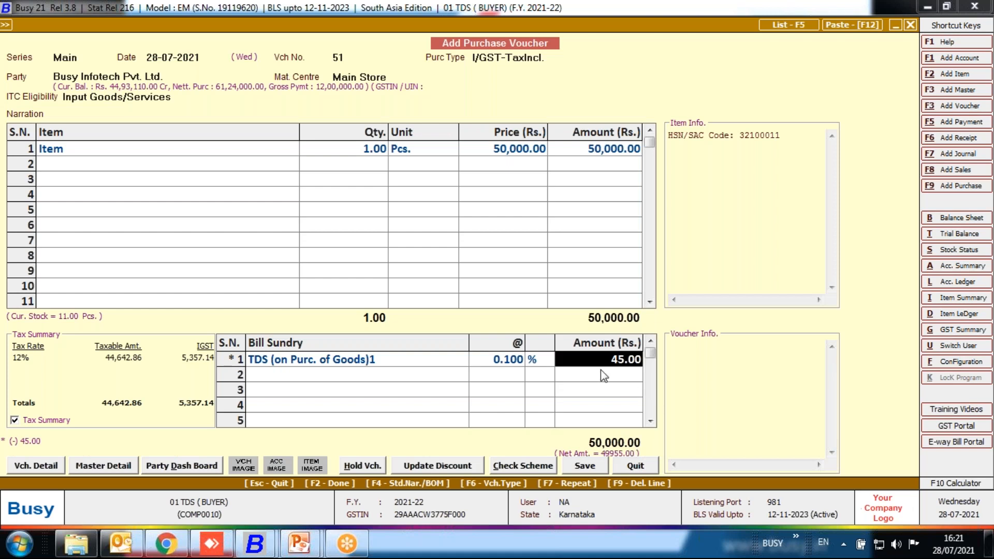
Delete the manually entered TDS bill sundry line and have Busy apply the undeducted TDS automatically on the voucher.
click(518, 363)
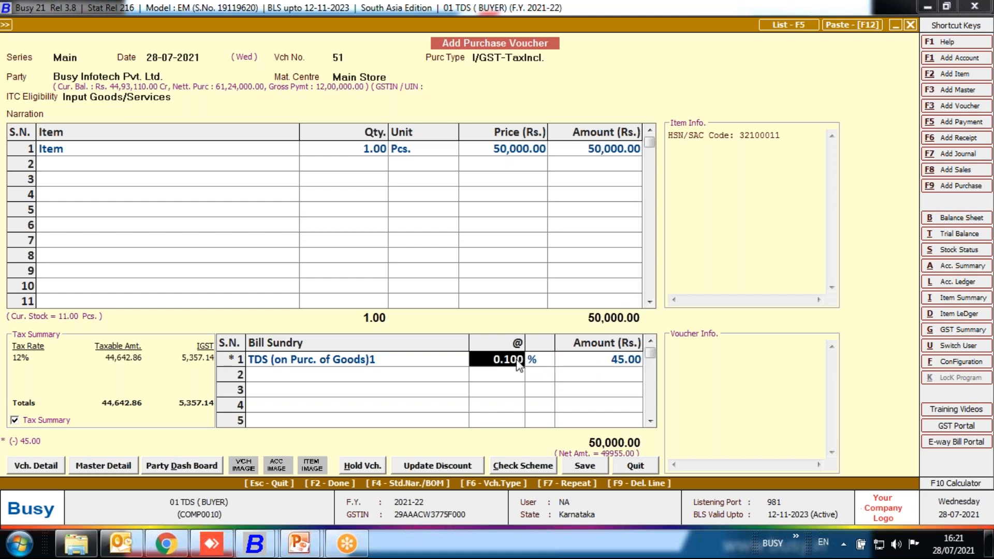
key(Left)
key(F9)
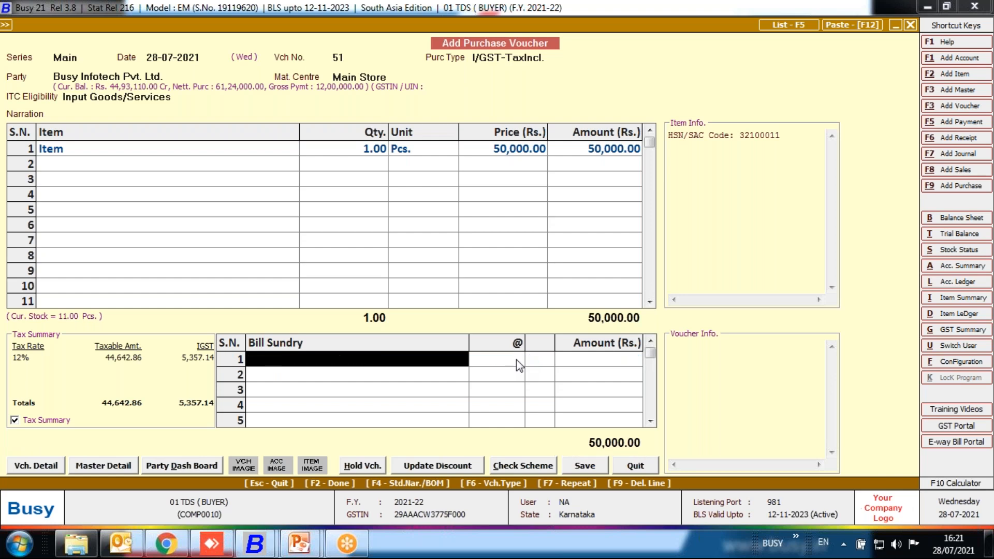
key(F2)
key(Return)
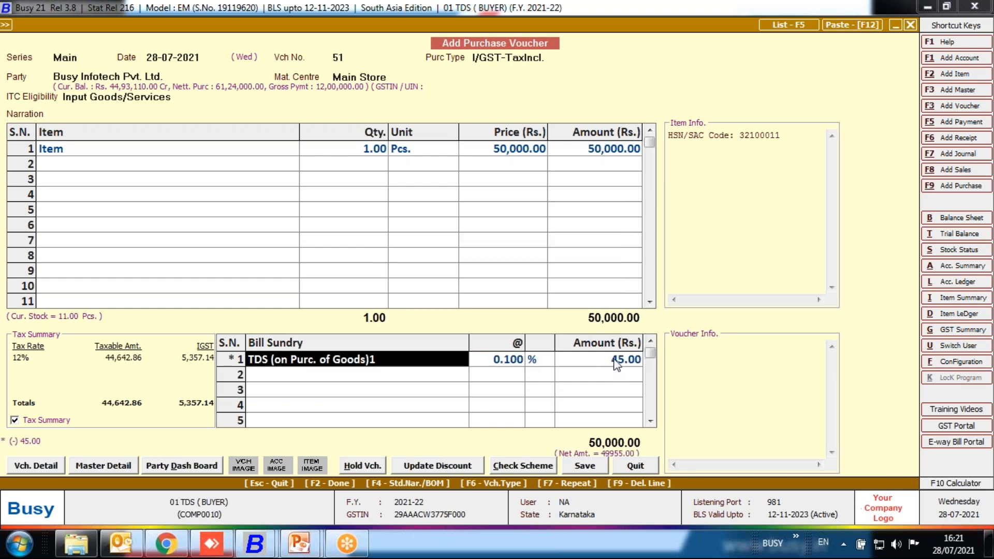
click(615, 361)
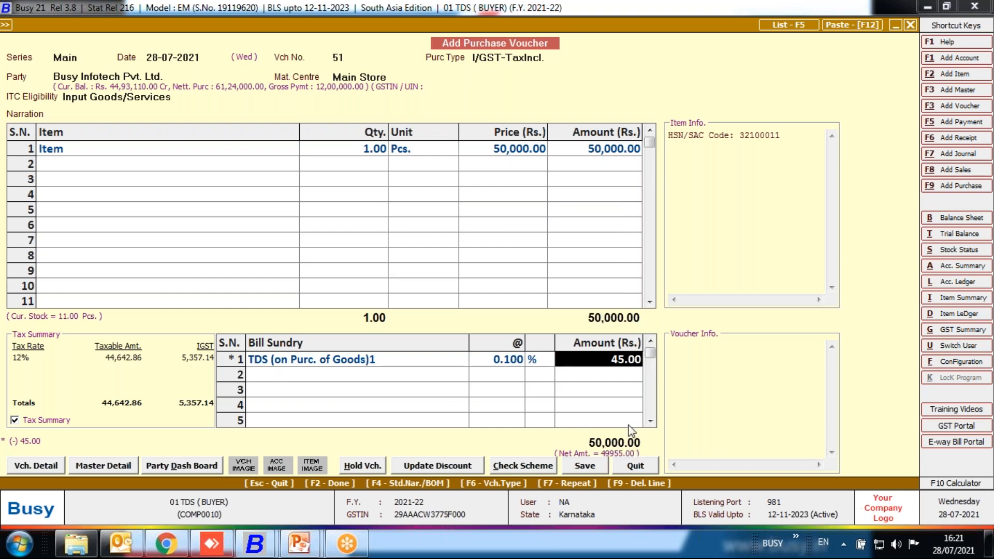
Save the purchase voucher, accepting the TDS deduction details under category "Gross Purc. Exceeding Rs. 5000000" and the GST purchase bill details.
click(593, 467)
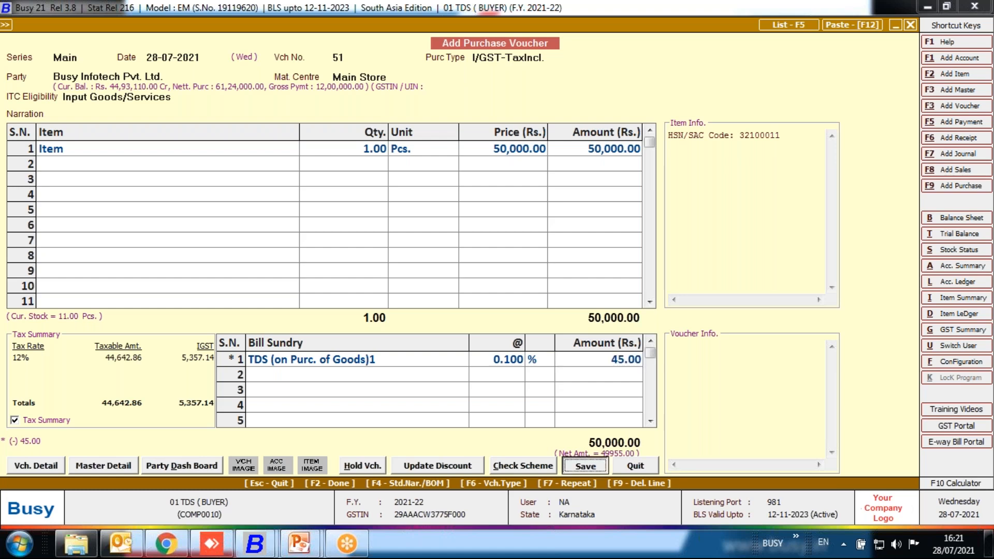
key(Return)
key(Return)
key(Return)
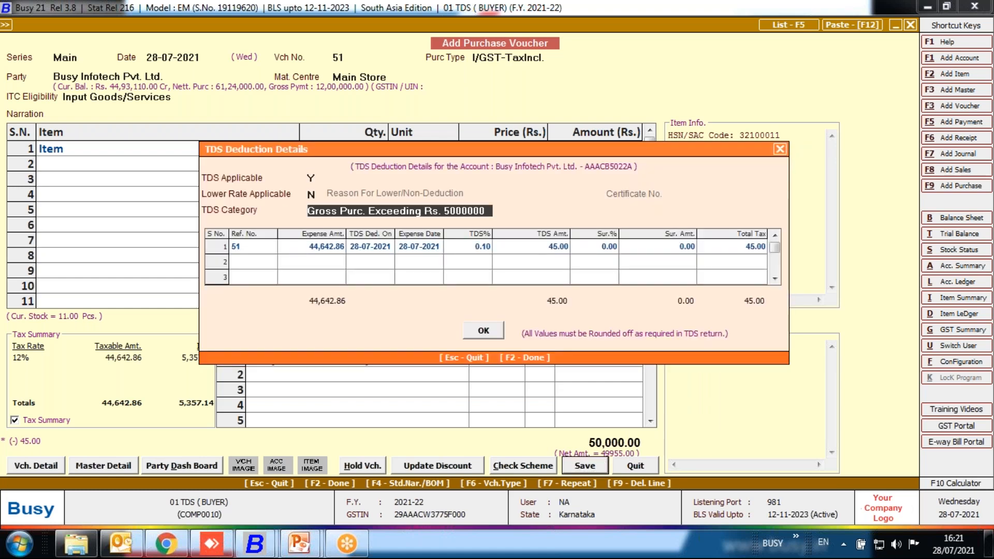
key(F2)
key(F2)
key(F2)
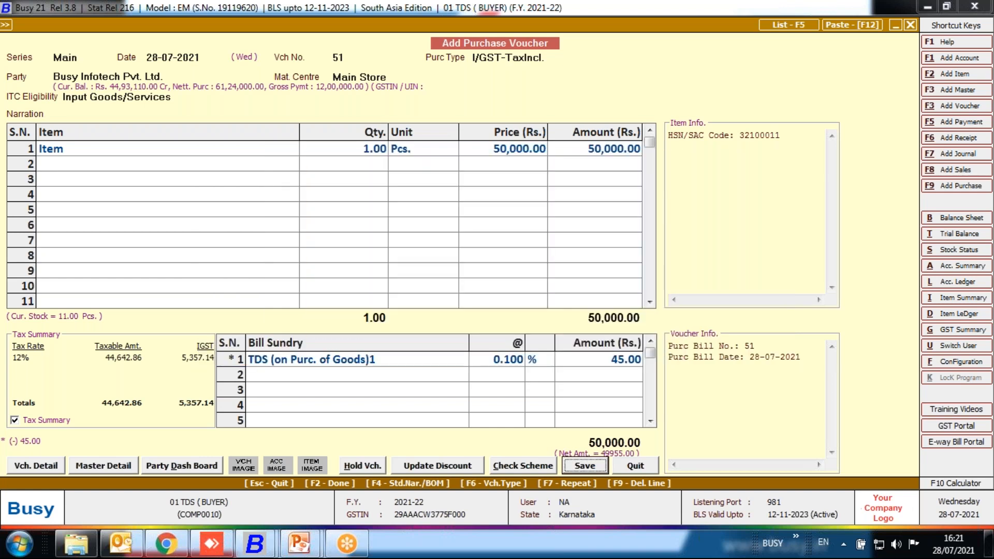
Leave the new voucher form and open purchase voucher 51 of series Main, dated 28-07-2021, for modification.
key(Escape)
key(Escape)
key(Down)
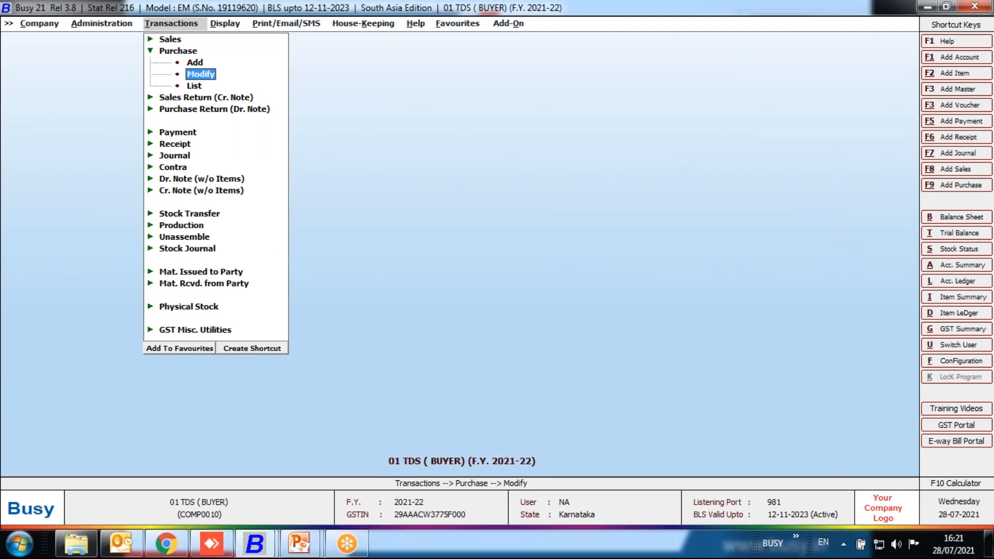
key(Return)
key(Return)
key(Return)
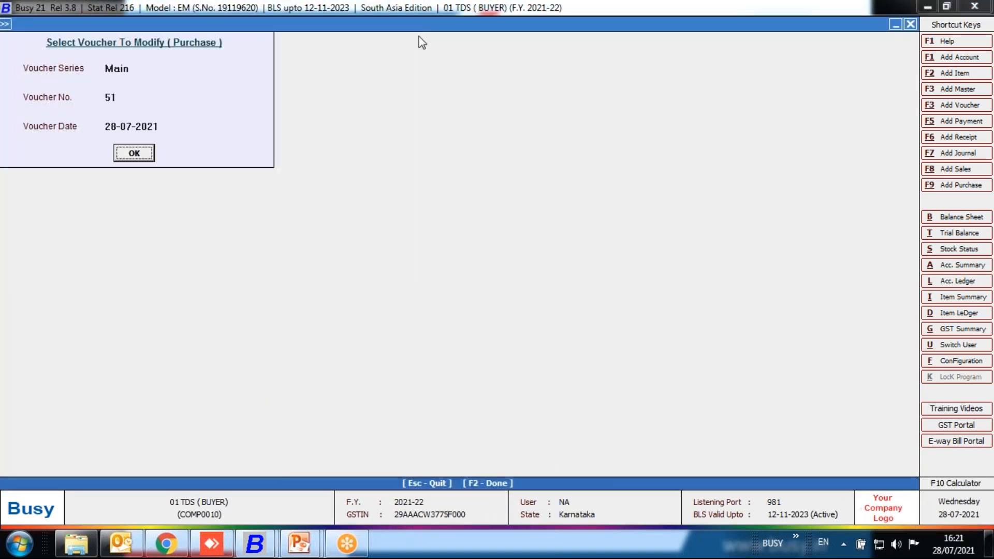
key(Return)
Examine the reference number in the TDS deduction details of purchase voucher 51 and close them unchanged.
click(345, 57)
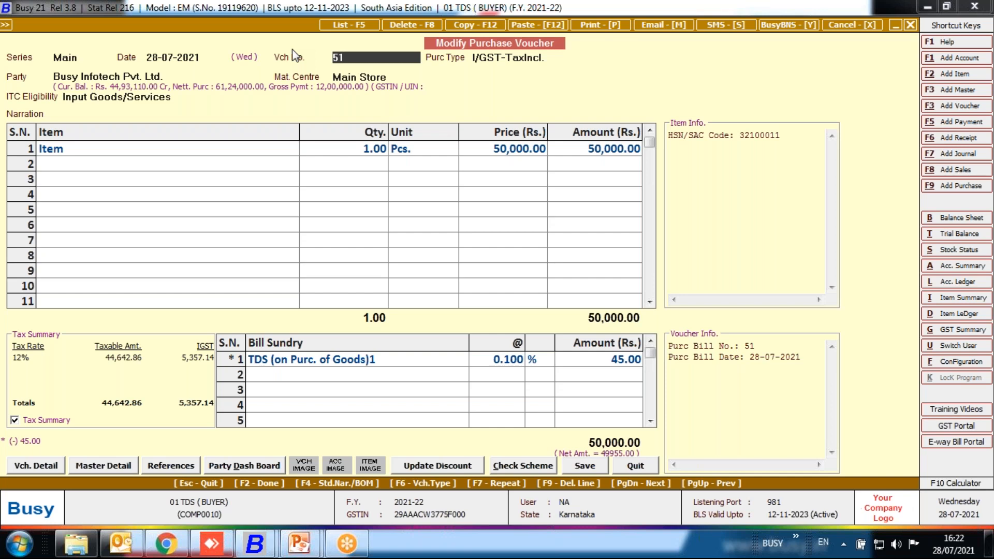
key(F2)
click(255, 245)
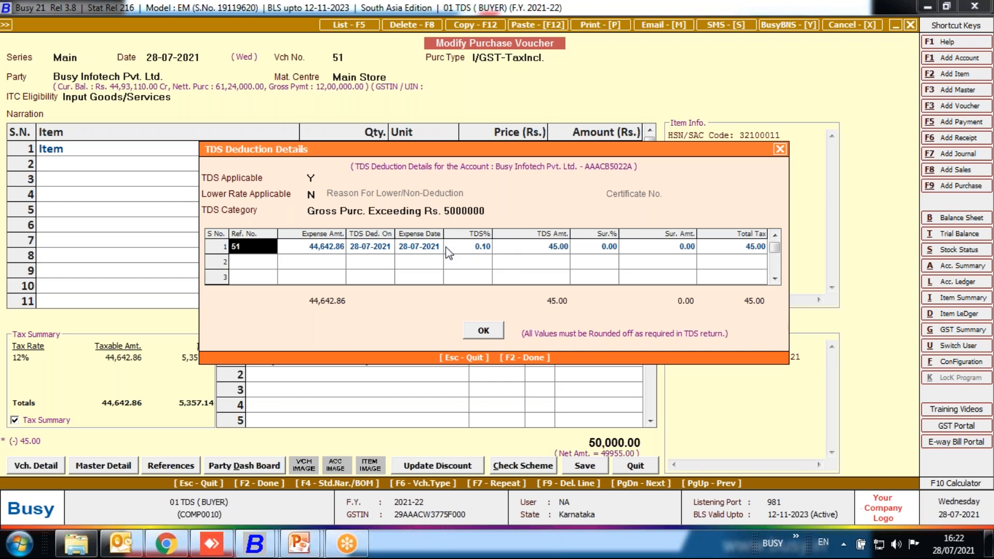
click(780, 149)
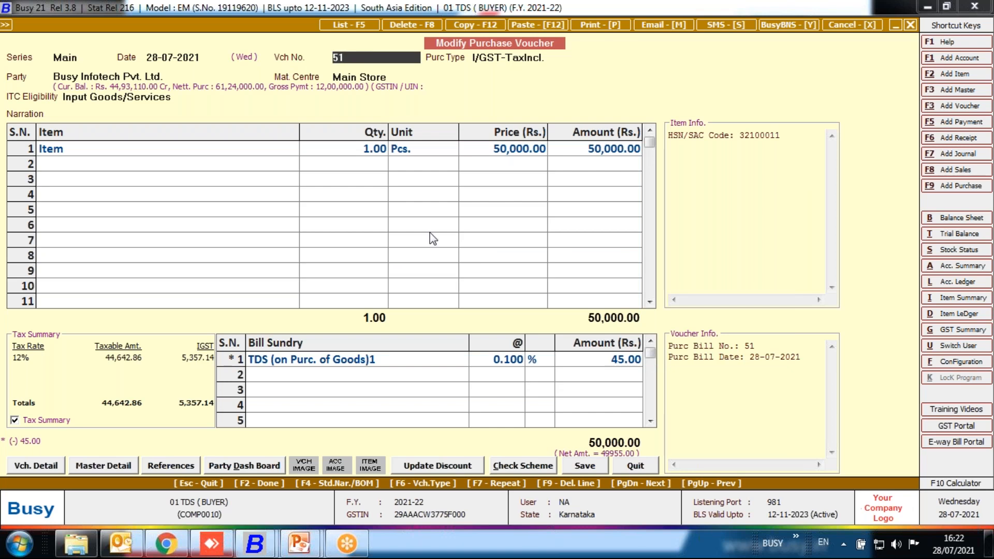
Check the purchase bill number in the GST reporting details, save purchase voucher 51 again and leave voucher modification.
key(Return)
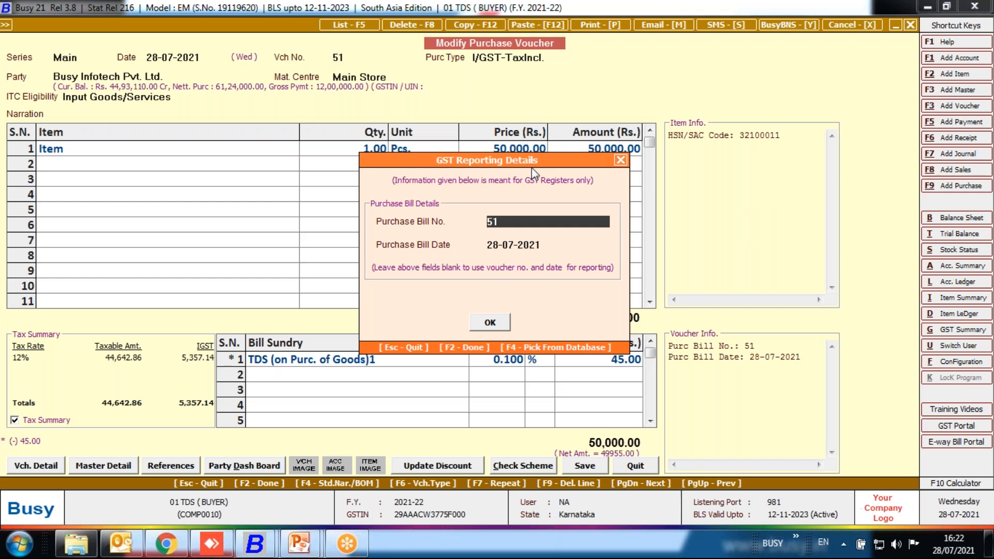
drag(500, 222, 395, 211)
key(F2)
key(F2)
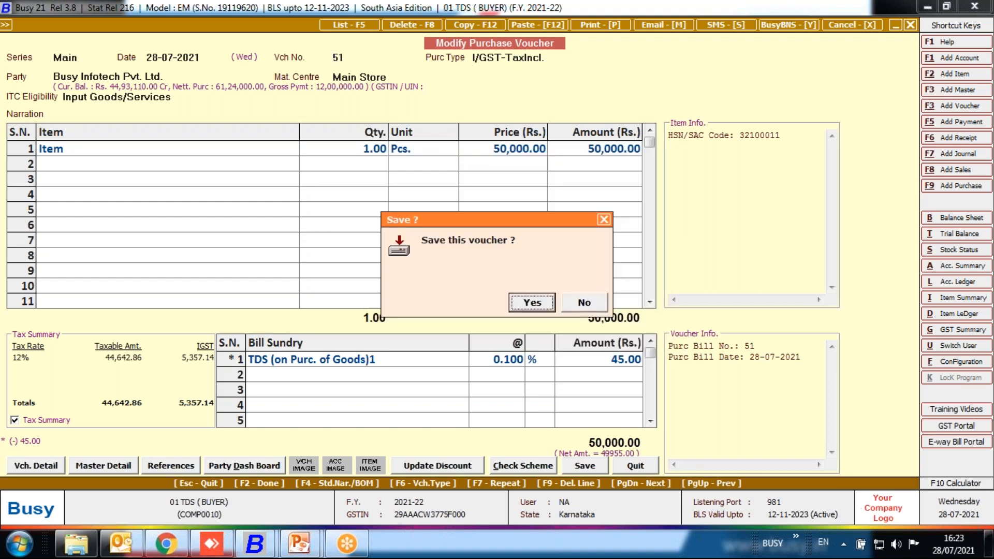
key(Return)
key(Escape)
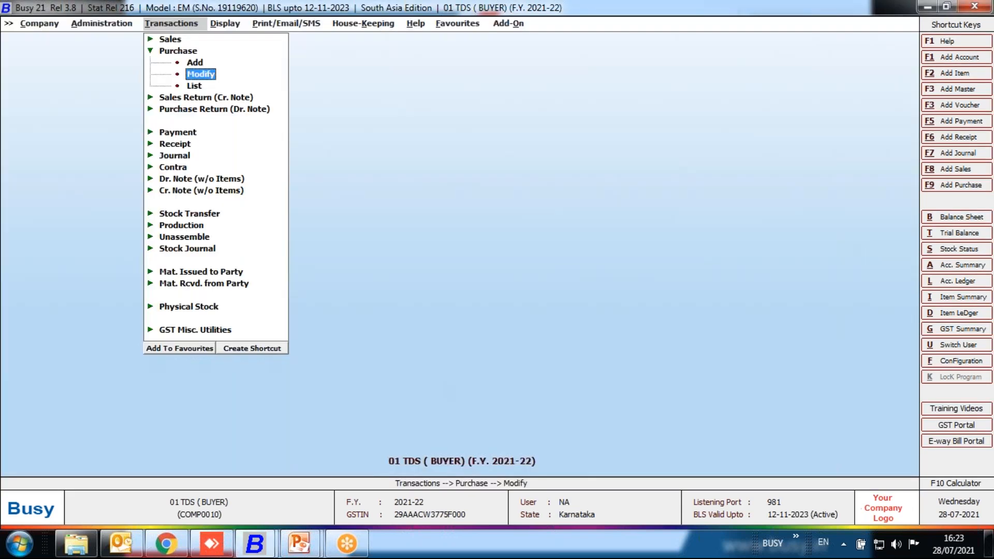
Start a new payment voucher in series Main dated 24-07-2021, with GST nature Not Applicable and the first line as debit.
key(Down)
key(Down)
key(Down)
key(Down)
key(Return)
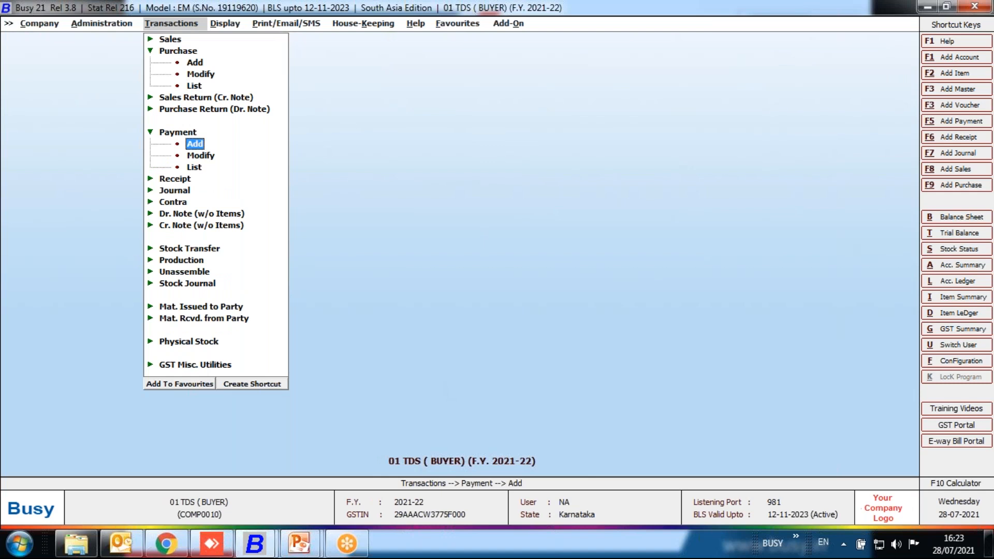
key(Return)
key(Return)
Debit the supplier's account with 50000 on the first line of the payment voucher.
key(Return)
key(Return)
key(Return)
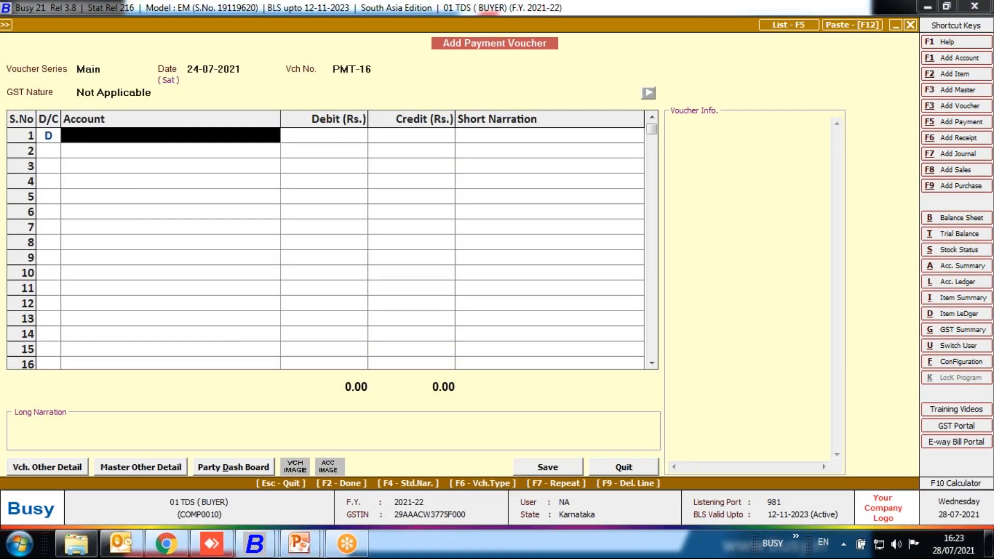
text(ap)
key(Return)
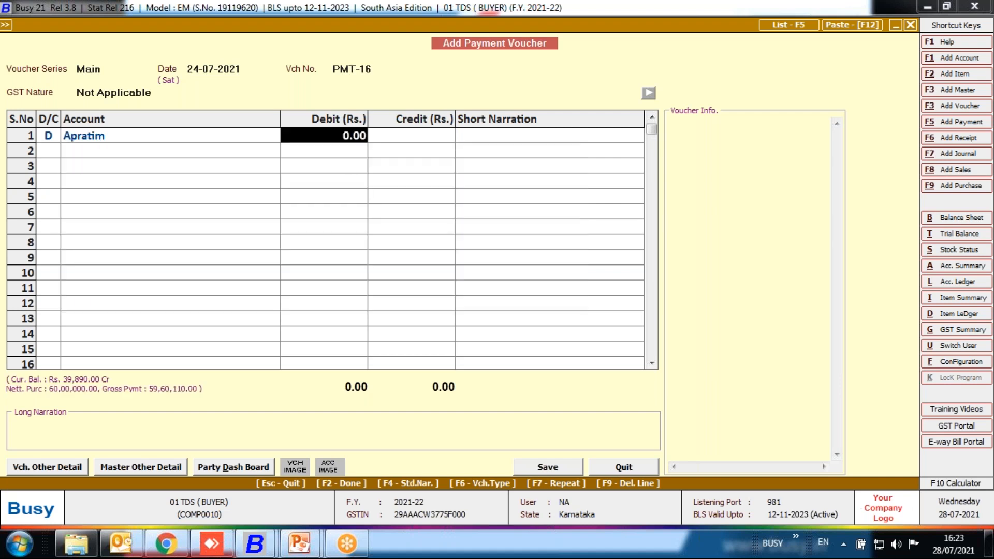
text(50000)
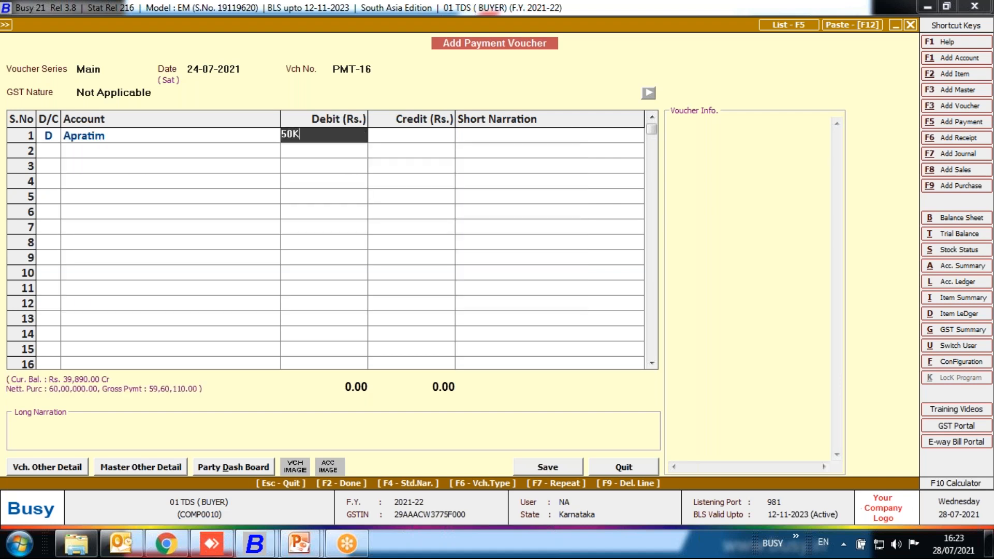
key(Return)
key(Return)
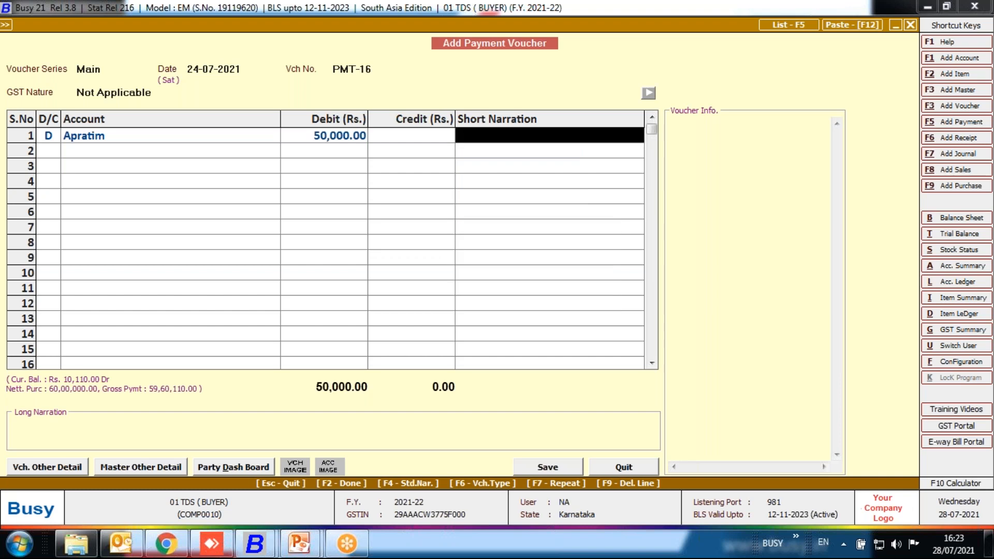
key(Left)
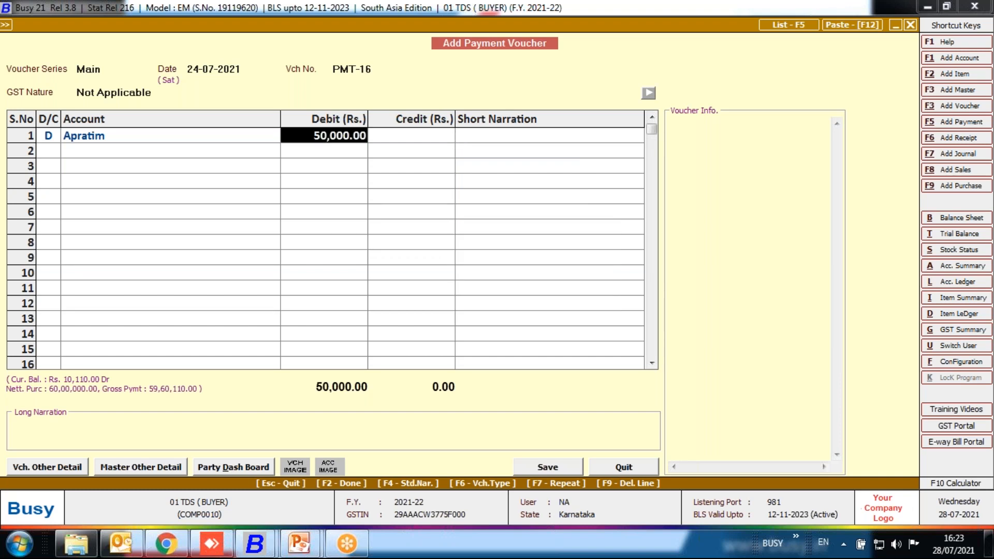
key(Return)
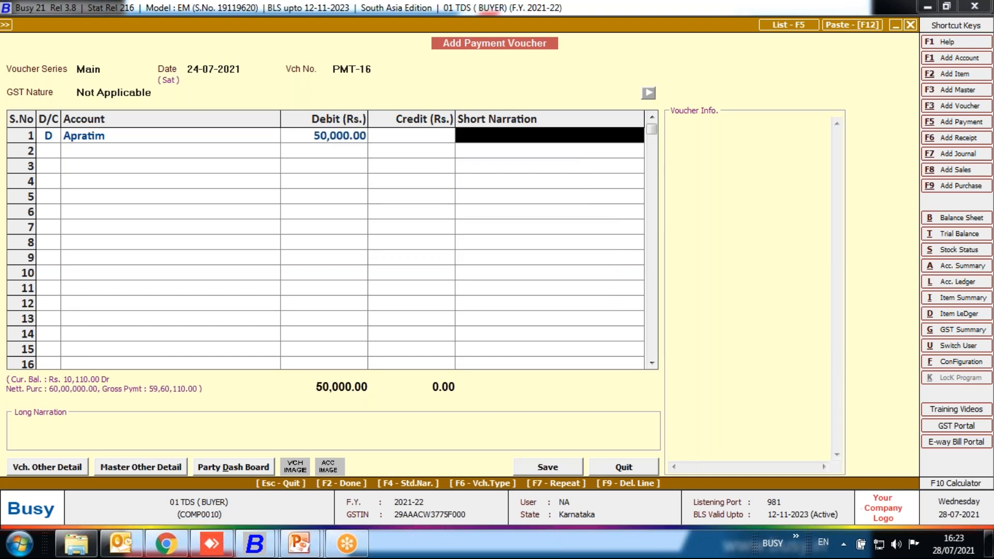
Credit PNB with 50,000 on the second line and finish the payment entry without any narration.
key(Return)
key(Return)
key(Return)
key(Return)
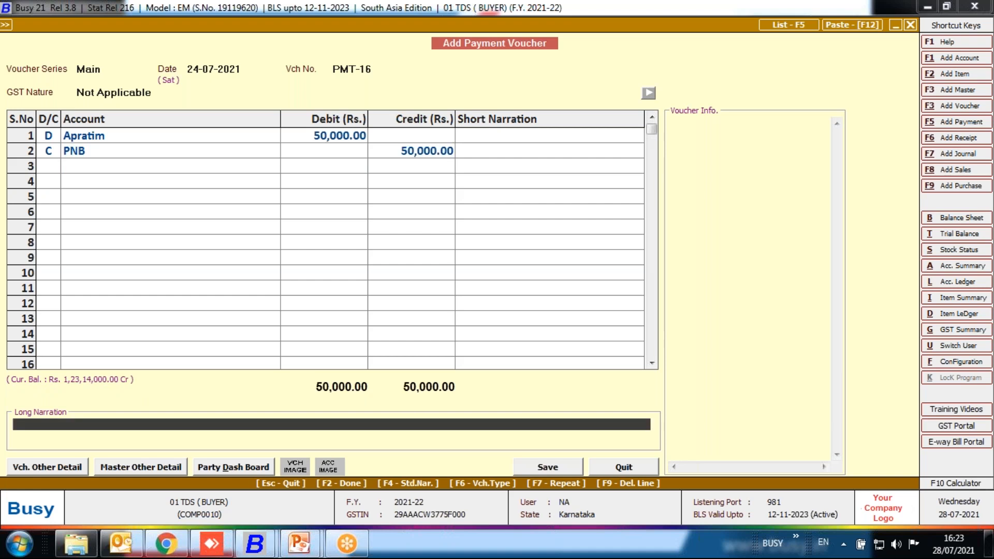
key(Return)
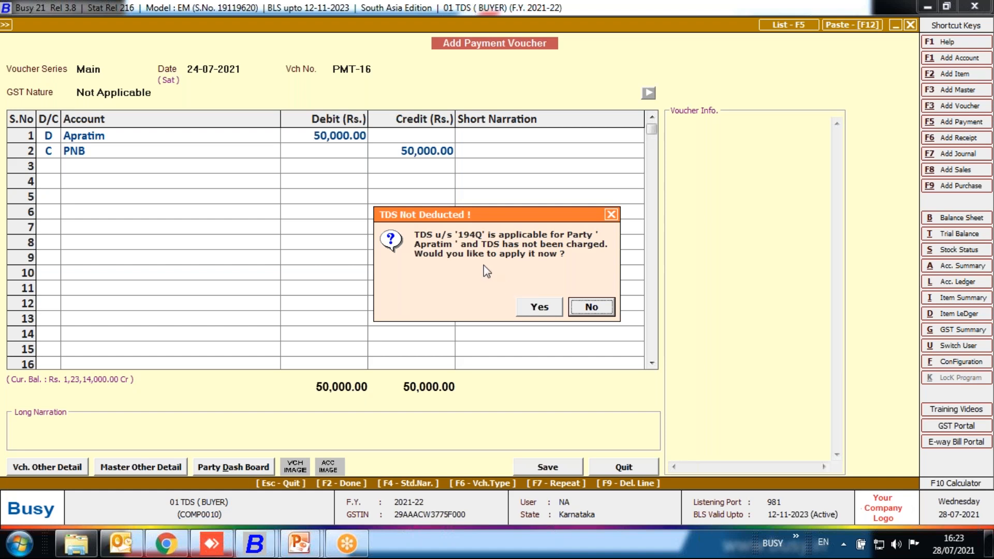
Apply TDS u/s 194Q to the supplier's payment voucher, save it with TDS applicable set to Y and leave payment entry.
click(538, 308)
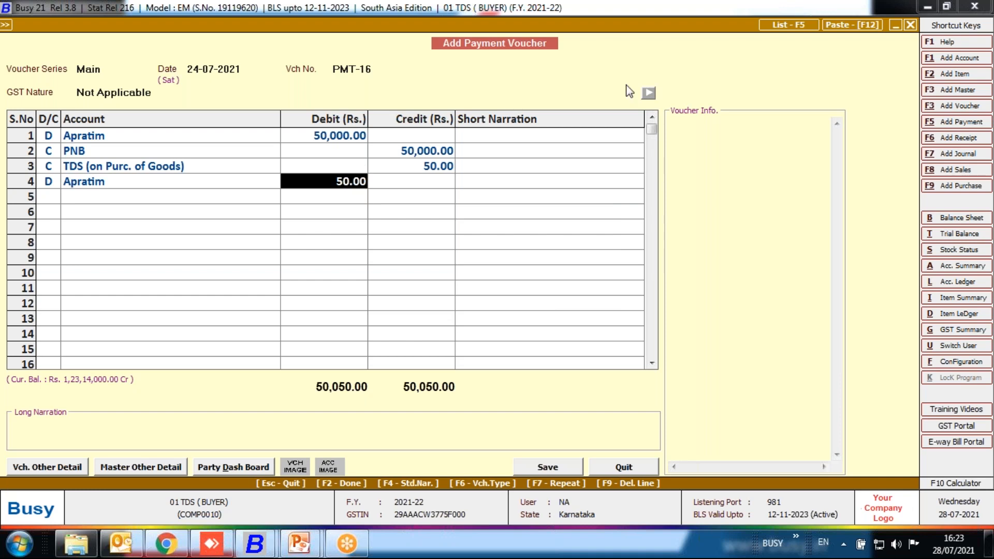
click(798, 140)
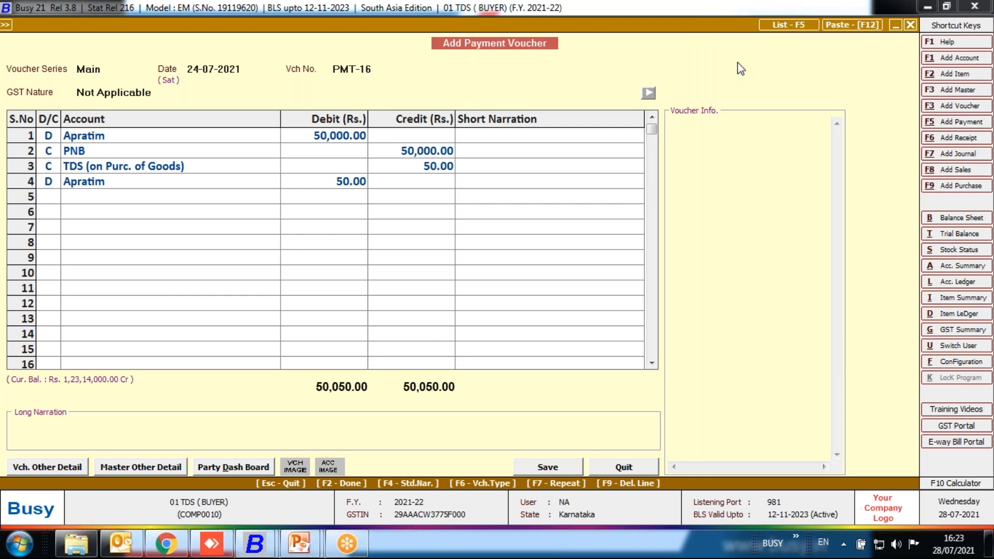
click(550, 468)
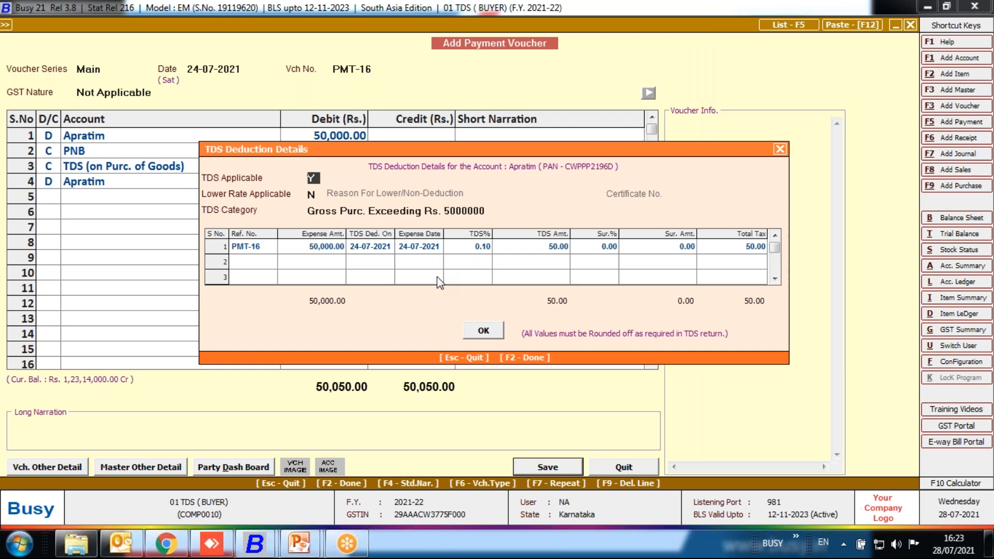
click(483, 331)
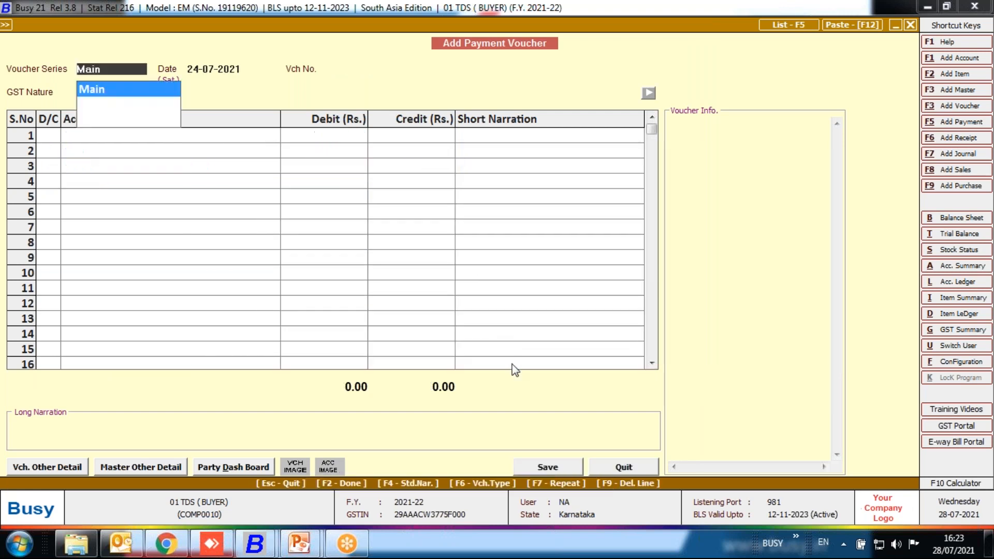
key(Escape)
key(Escape)
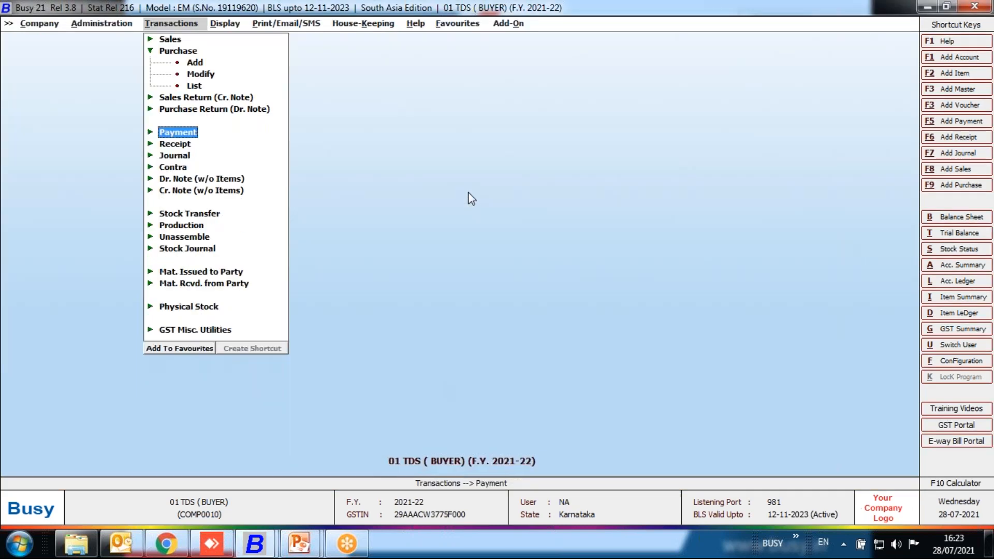
Review the non-salary TDS deduction details report for all TDS categories, then close it.
key(Right)
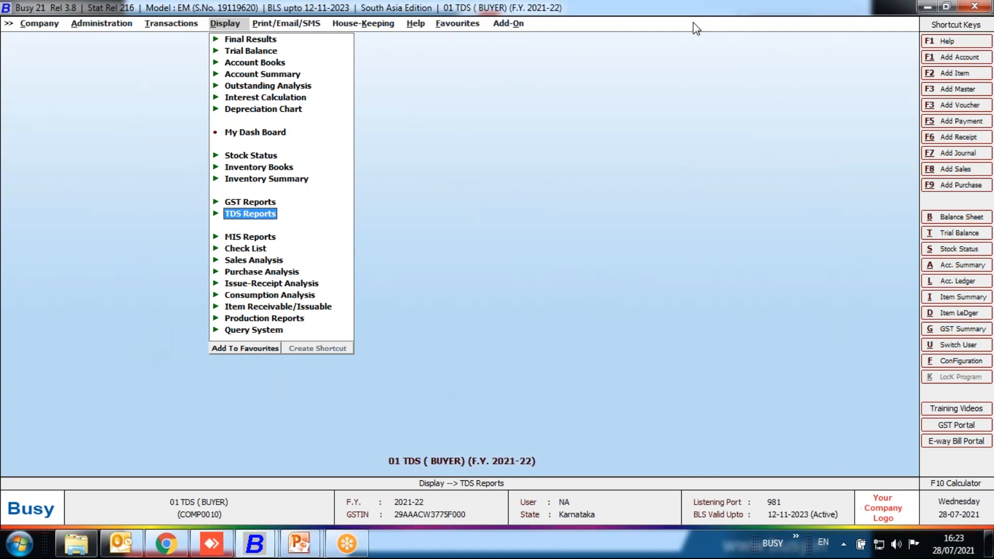
click(825, 136)
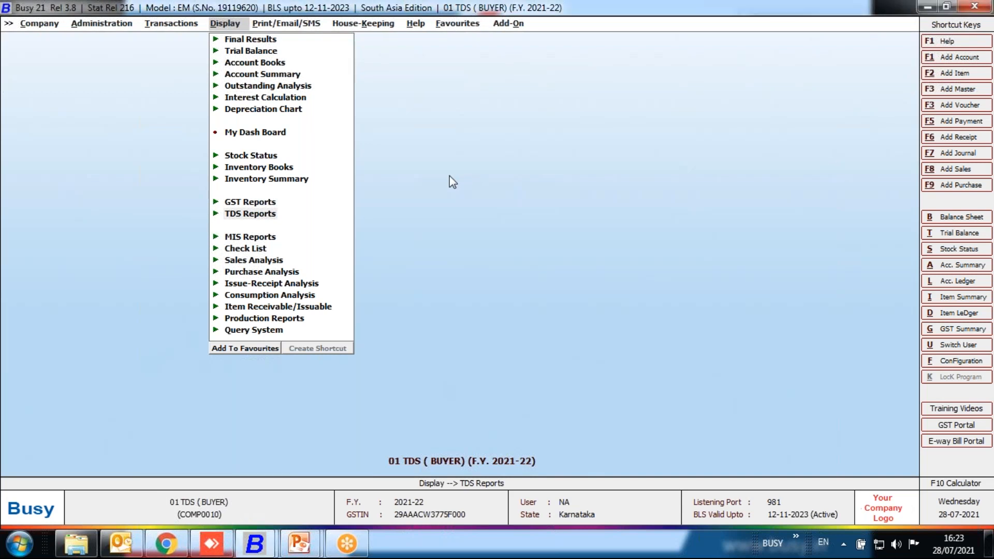
click(268, 214)
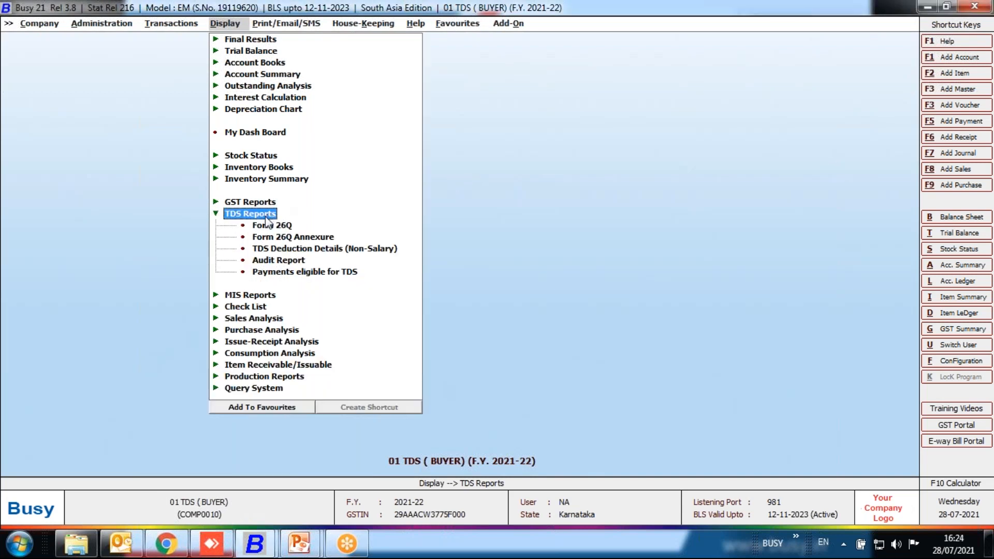
click(288, 250)
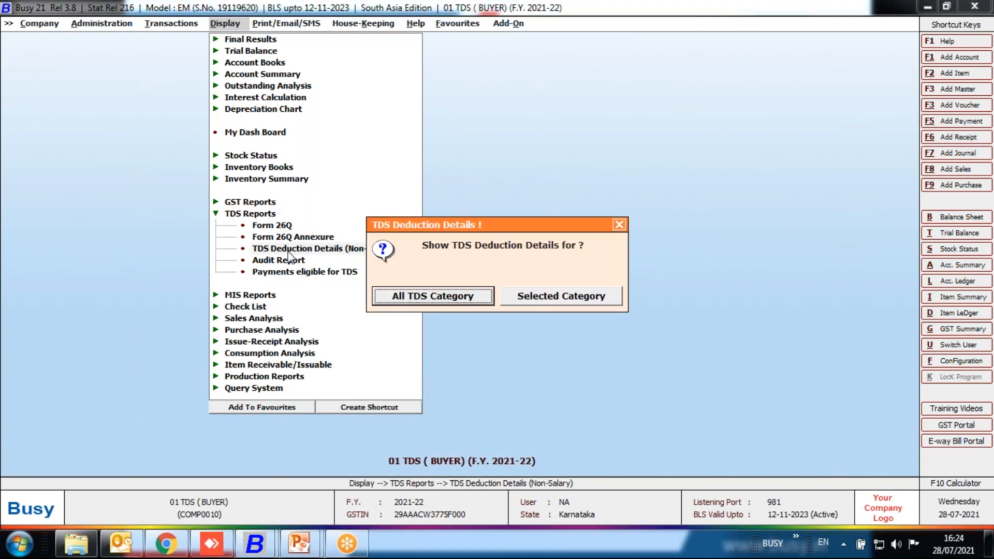
key(Return)
key(Return)
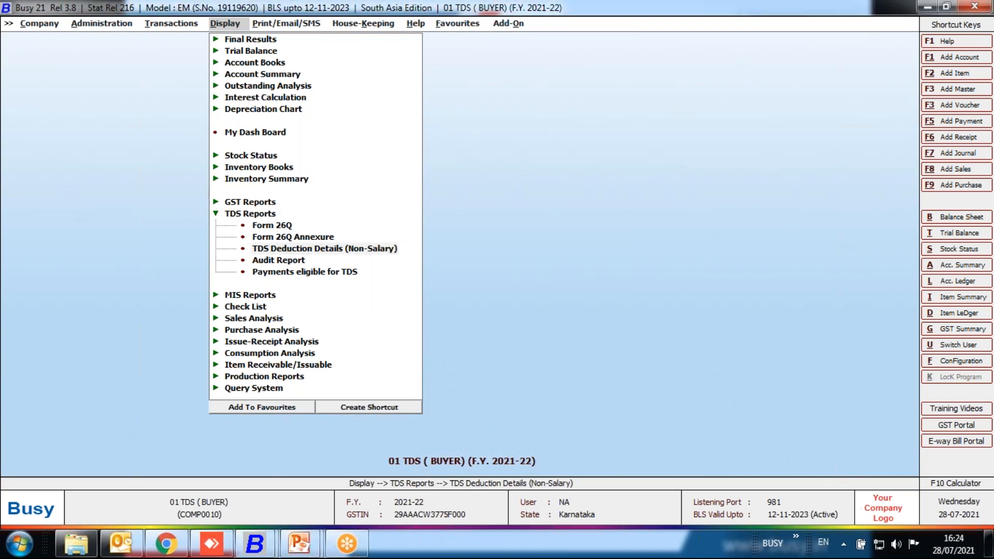
key(F2)
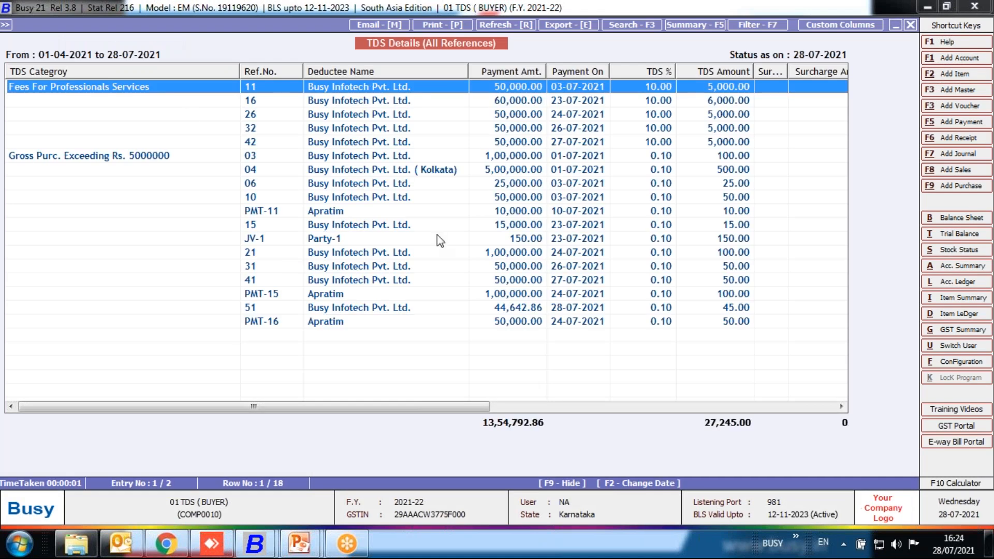
key(Escape)
key(Escape)
key(Escape)
Show the Payments eligible for TDS report from 01-07-2021 to 28-07-2021, including ineligible parties.
key(Down)
key(Down)
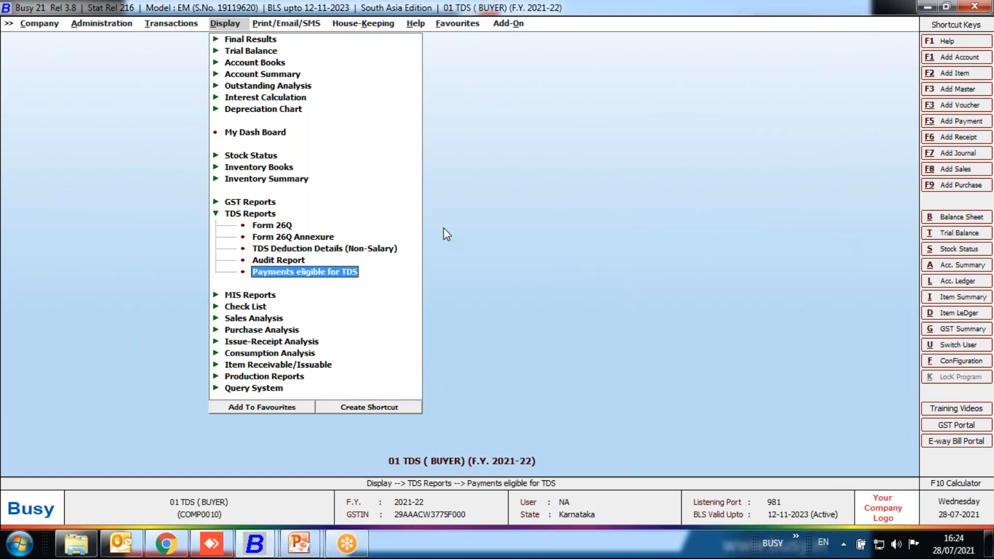
key(Return)
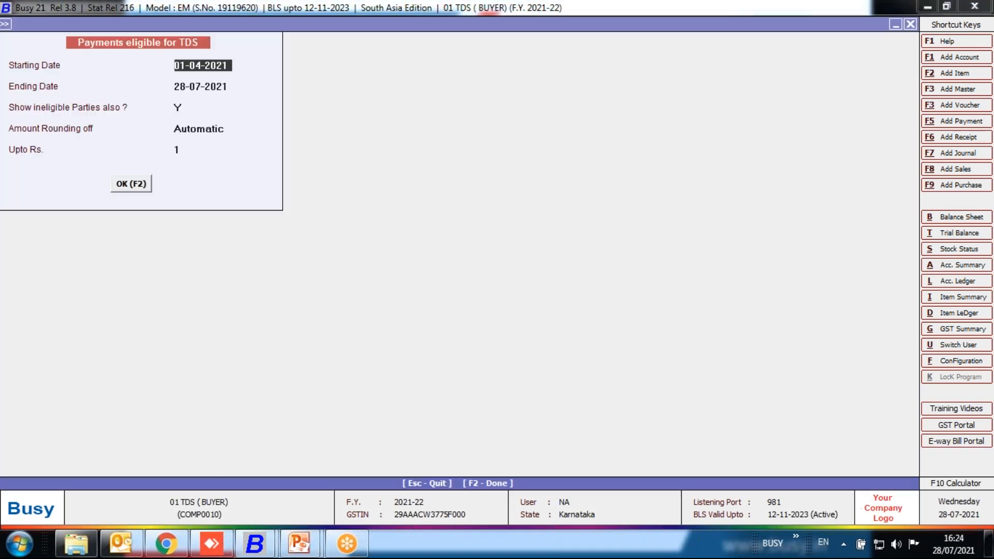
text(1)
text(7)
key(Return)
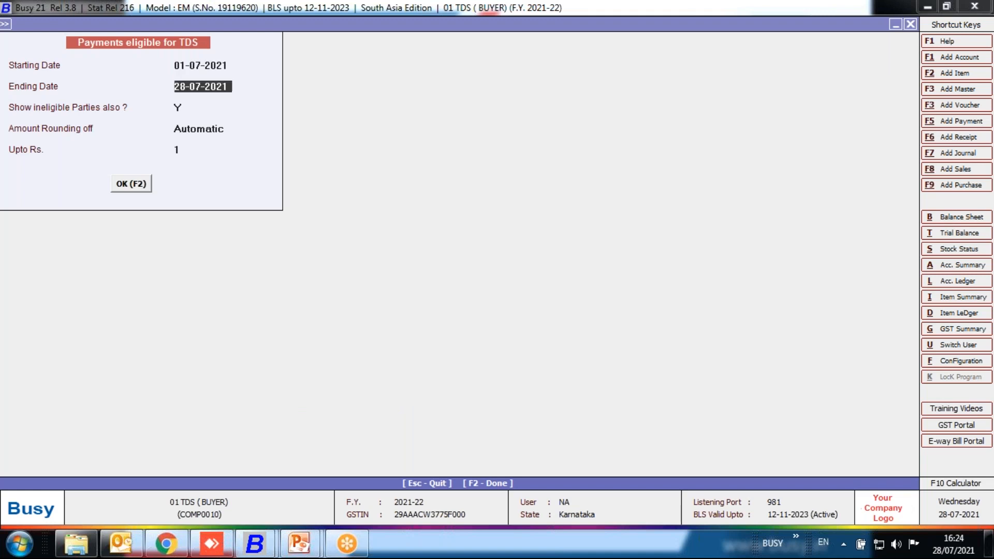
key(Up)
key(F2)
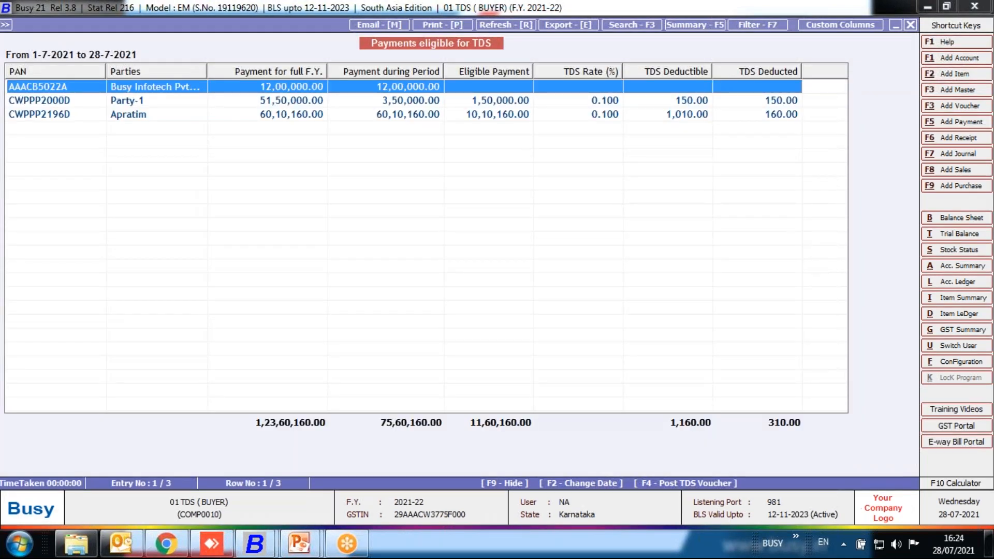
Post the pending TDS for all PANs as a Journal voucher in series Main dated 28-07-2021, then close the report.
click(742, 62)
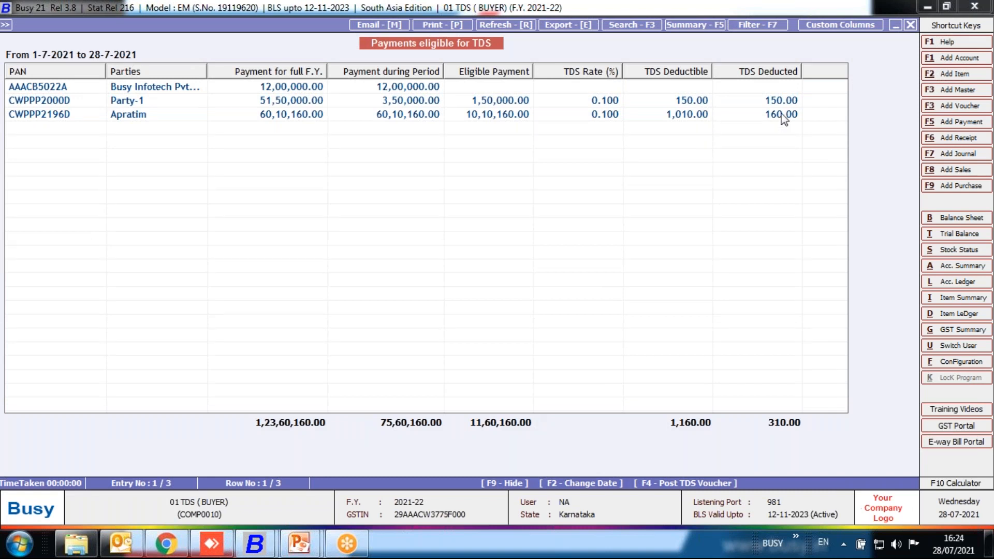
click(767, 114)
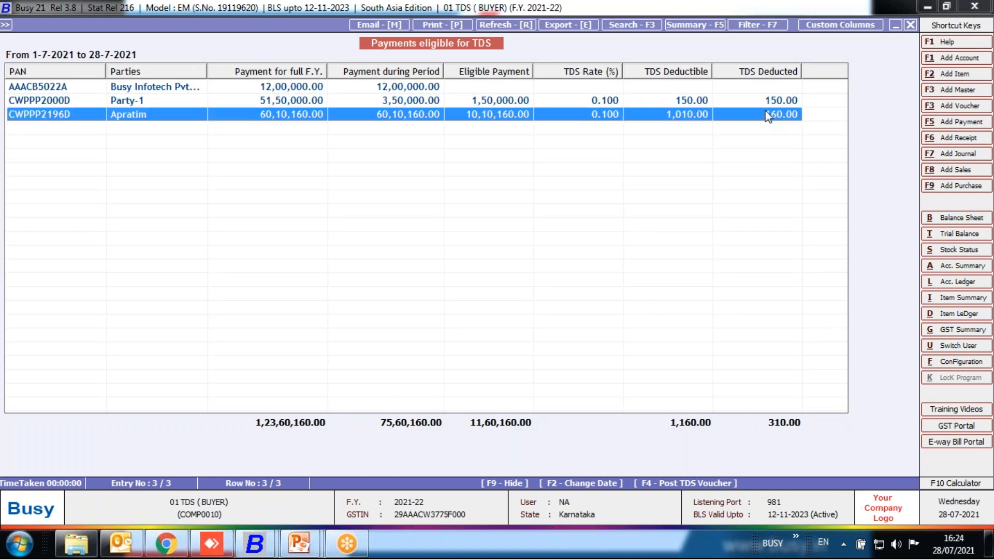
key(F4)
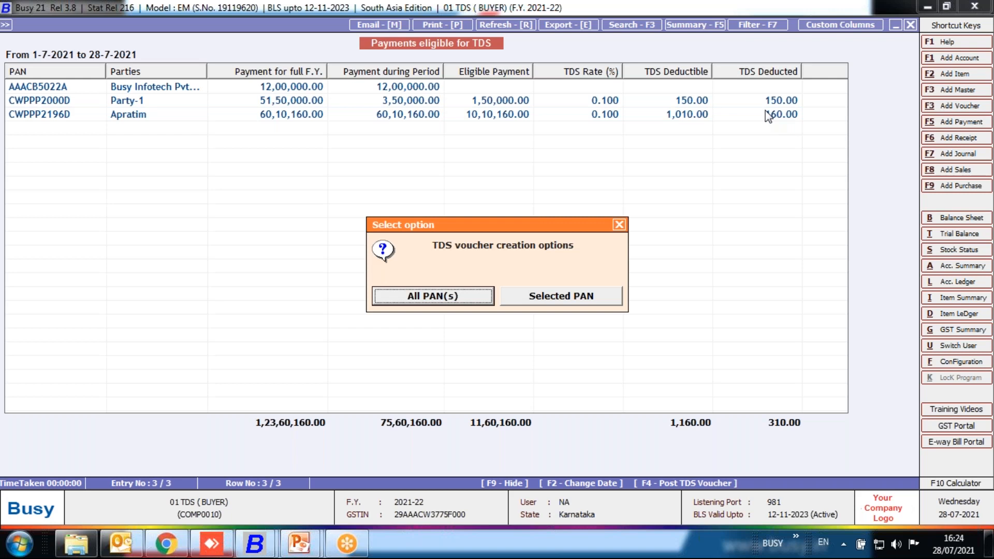
click(431, 295)
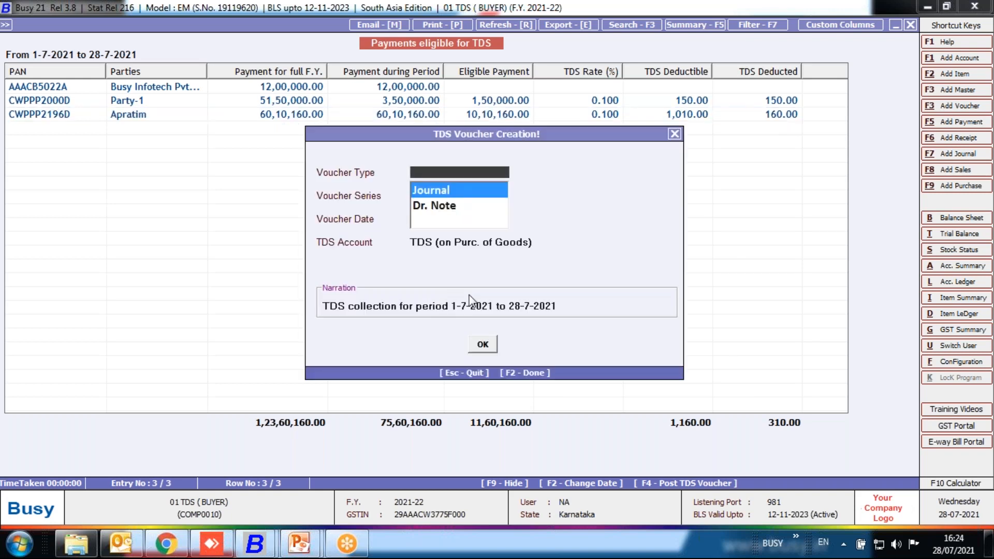
key(Return)
key(Return)
key(Return)
key(Return)
key(Return)
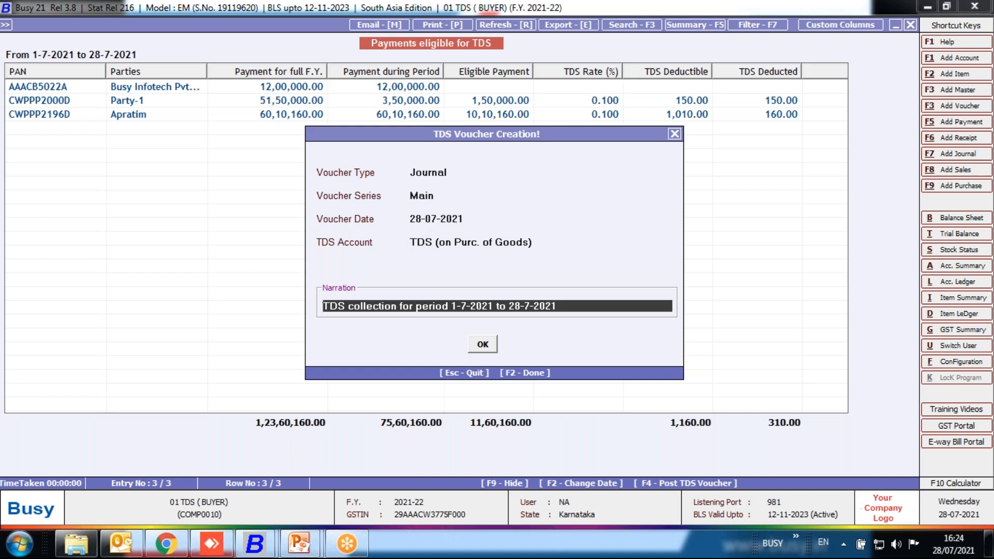
key(Return)
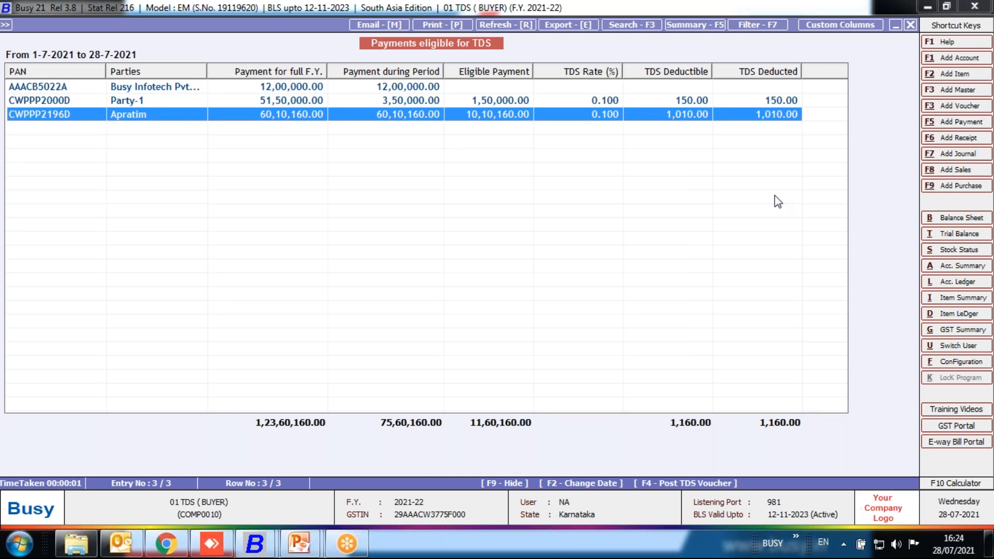
key(Escape)
key(Escape)
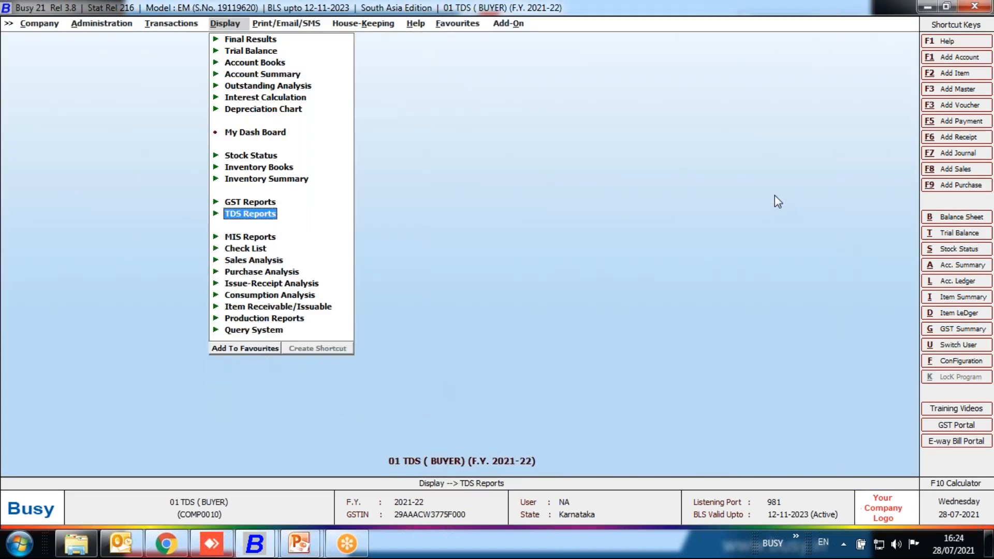
Start a new purchase voucher numbered 52 in series Main dated 28-07-2021, with purchase type I/GST-TaxIncl.
key(Left)
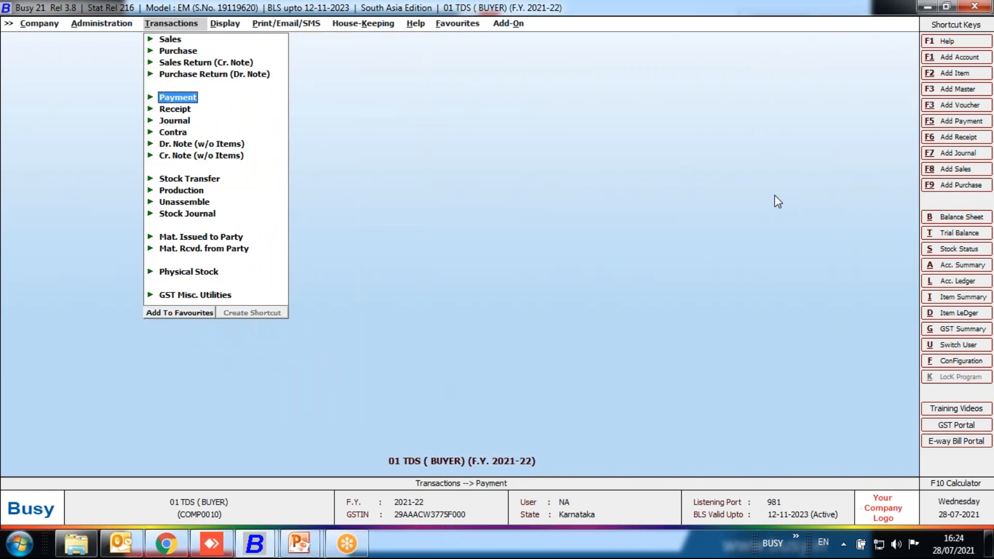
key(Up)
key(Up)
key(Up)
key(Return)
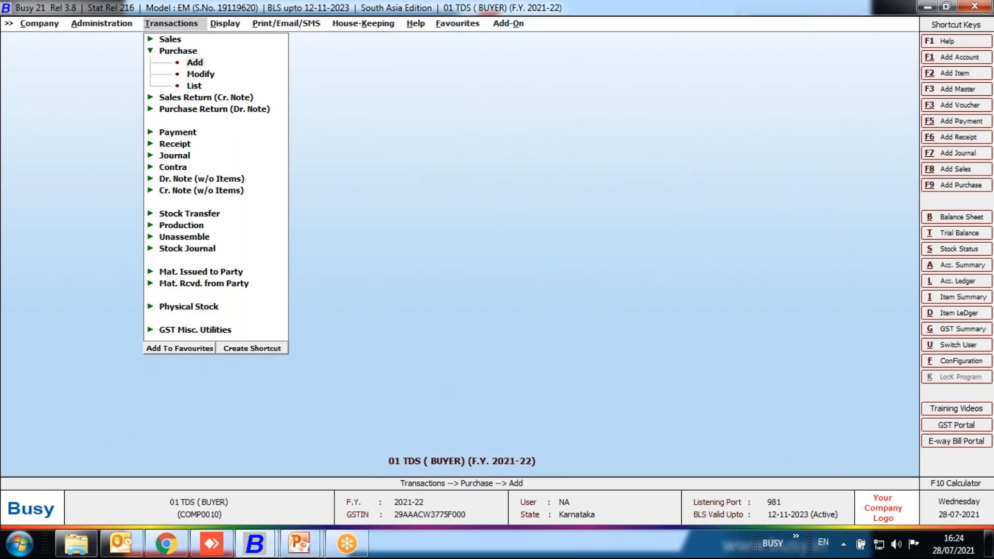
key(Return)
key(Return)
key(Return)
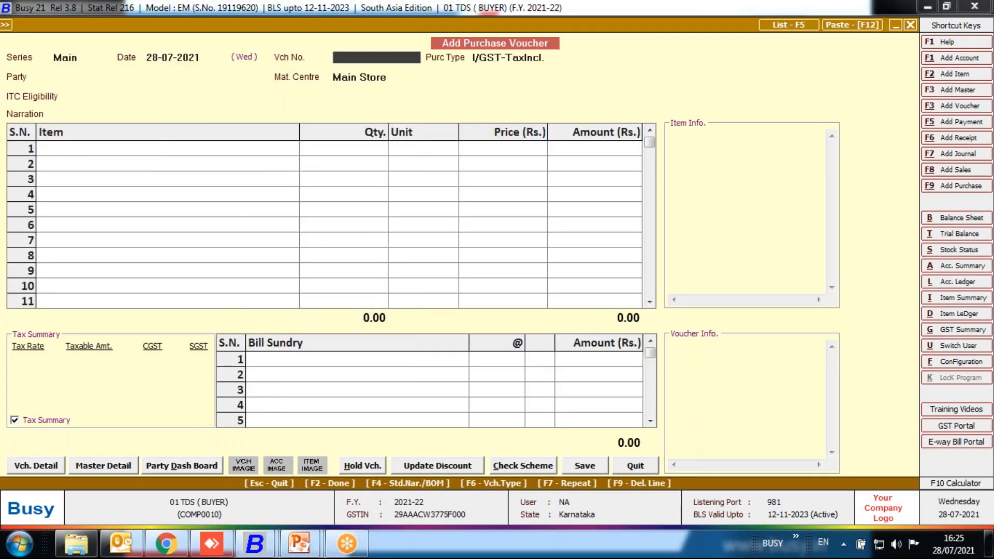
text(52)
Set the party to Busy Infotech Pvt. Ltd. with ITC eligibility Input Goods/Services, and choose the Expense item on the first line.
key(Return)
key(Return)
text(PNB)
key(Return)
key(Return)
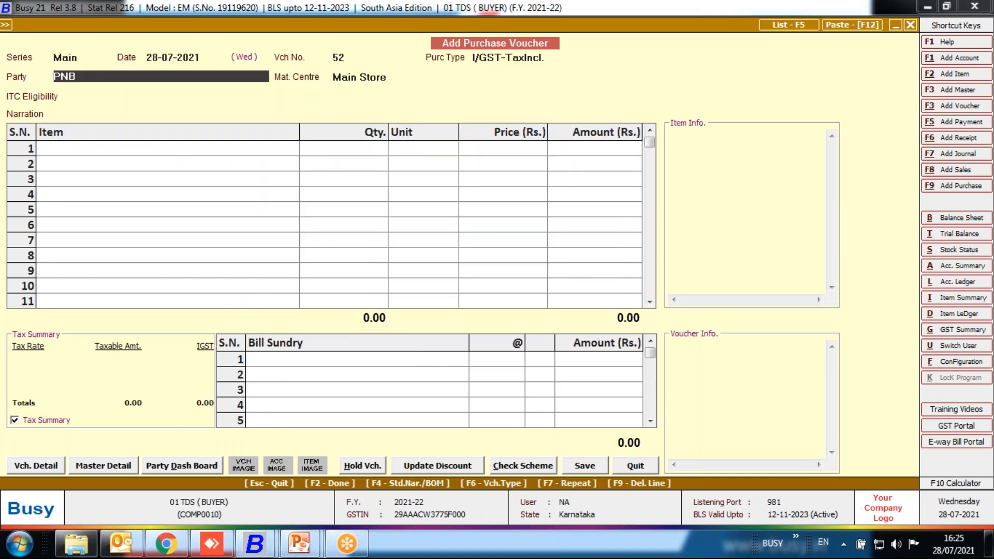
key(BackSpace)
key(Down)
key(Down)
key(Return)
key(Return)
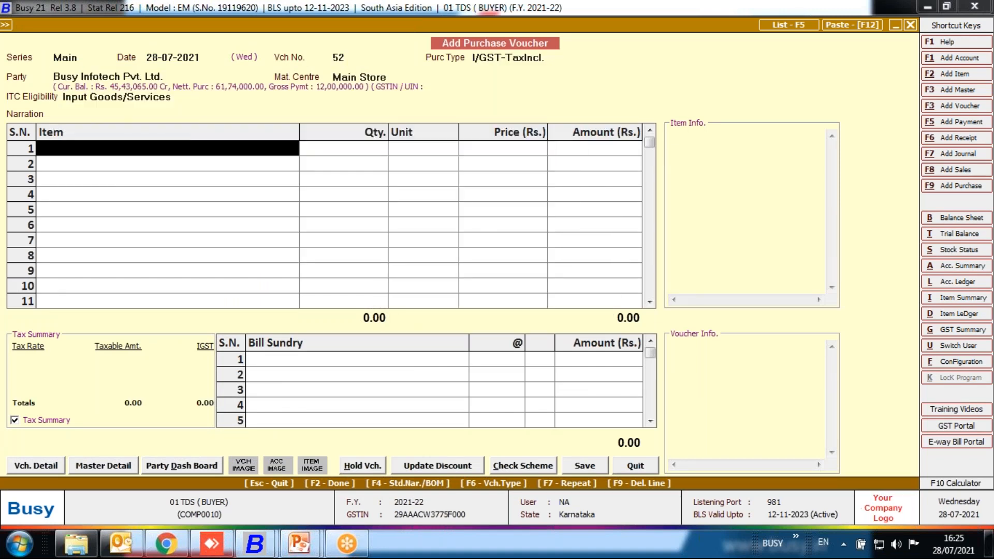
key(Return)
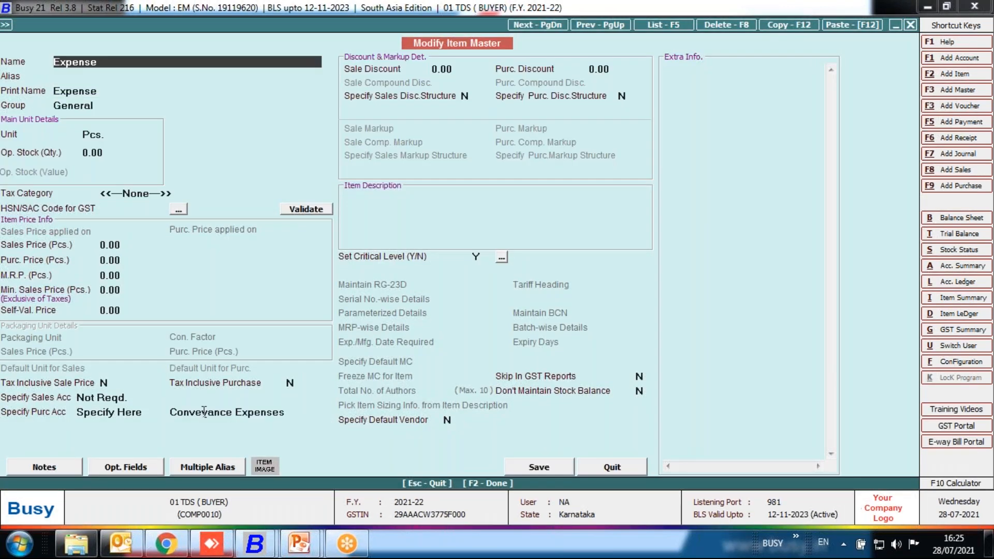
Check the TDS applicability and TDS category of the Conveyance Expenses account, then return to the purchase voucher.
click(204, 413)
key(alt+m)
key(Return)
key(Return)
key(Return)
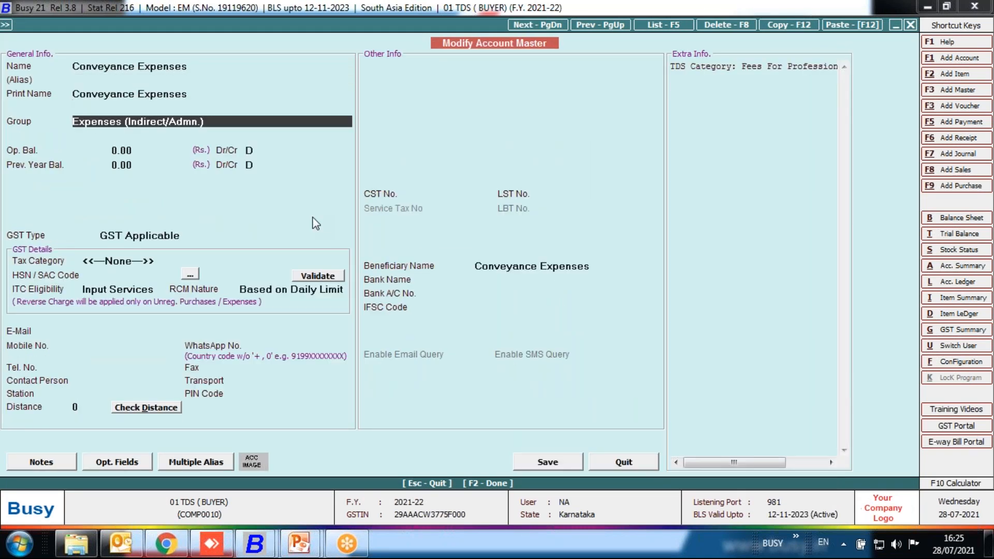
key(Return)
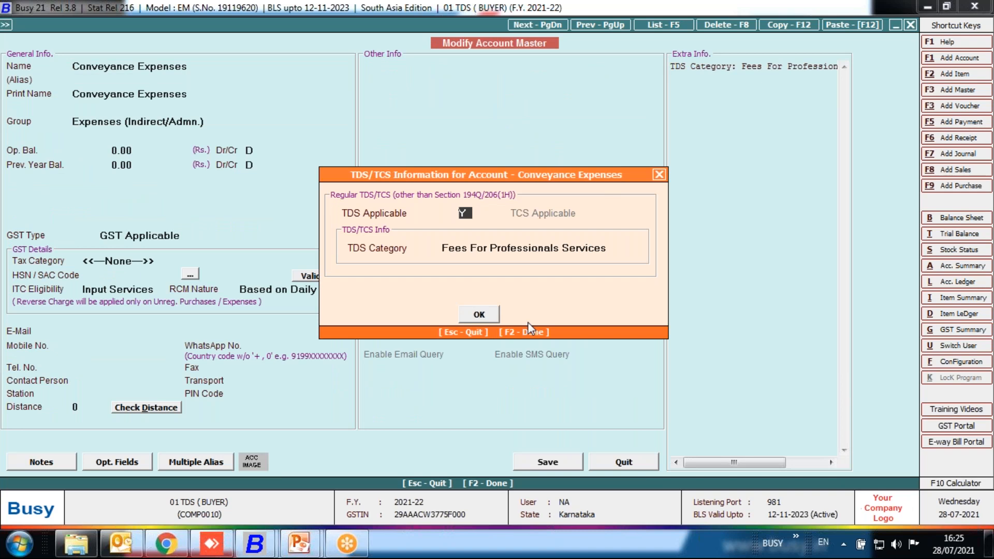
key(F2)
key(Escape)
key(Return)
key(Escape)
key(Return)
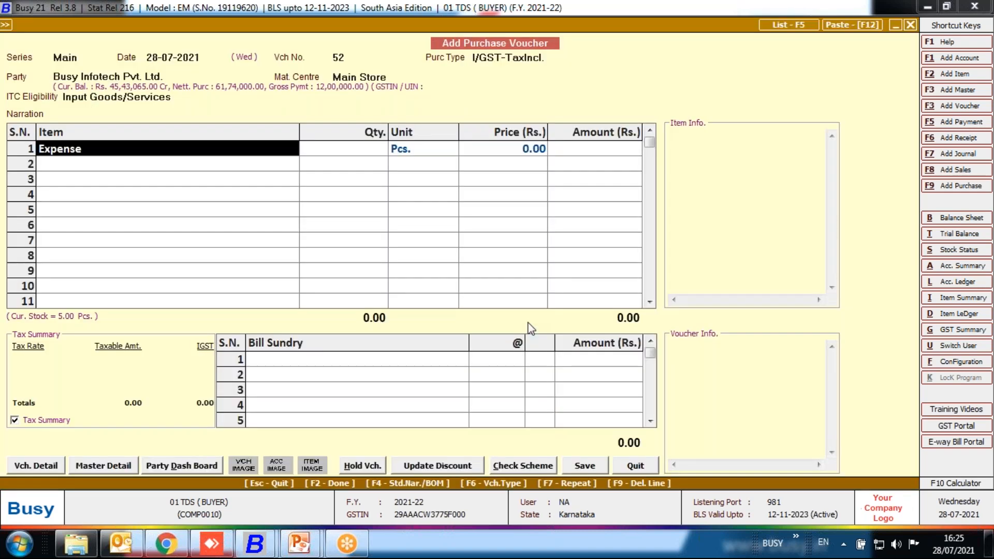
Enter the Expense item on the first line with quantity 1 Pcs. and price 25000.
key(Return)
text(1)
key(Return)
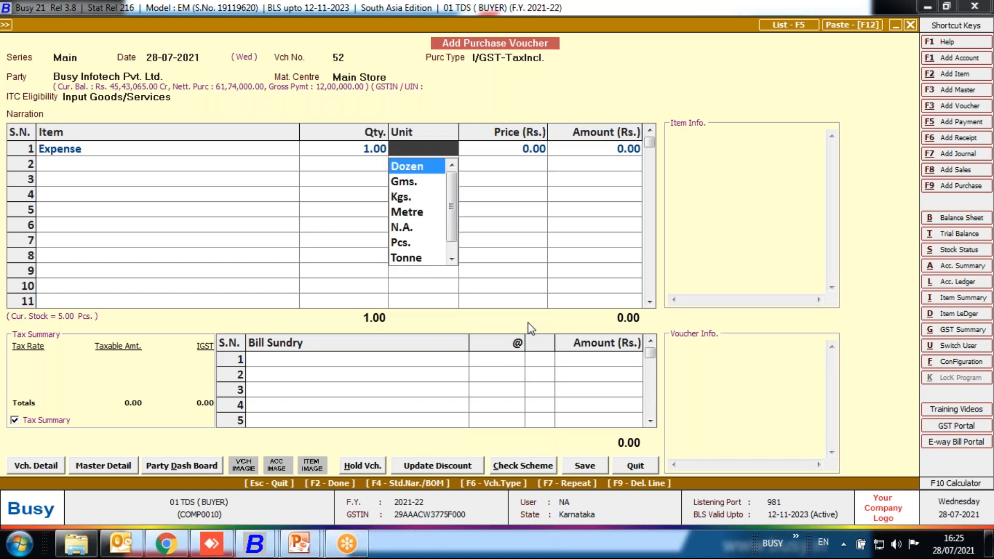
click(289, 153)
key(F9)
text(ex)
key(Return)
text(1)
key(Return)
key(Return)
text(25000)
Finish the item list after the Expense line and leave the bill sundry section empty to reach the TDS calculation.
key(Return)
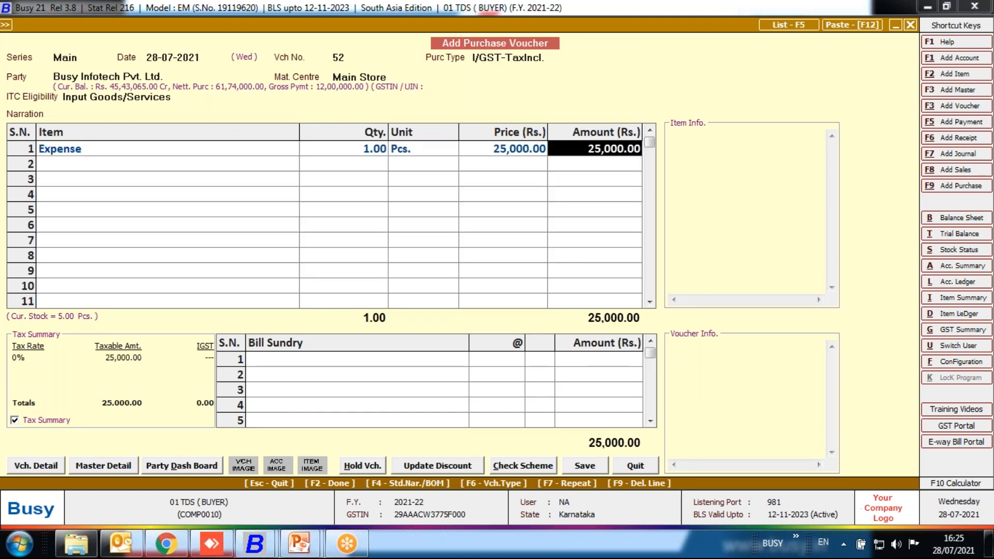
key(Return)
key(Return)
key(Return)
key(Return)
key(Left)
key(F9)
key(Return)
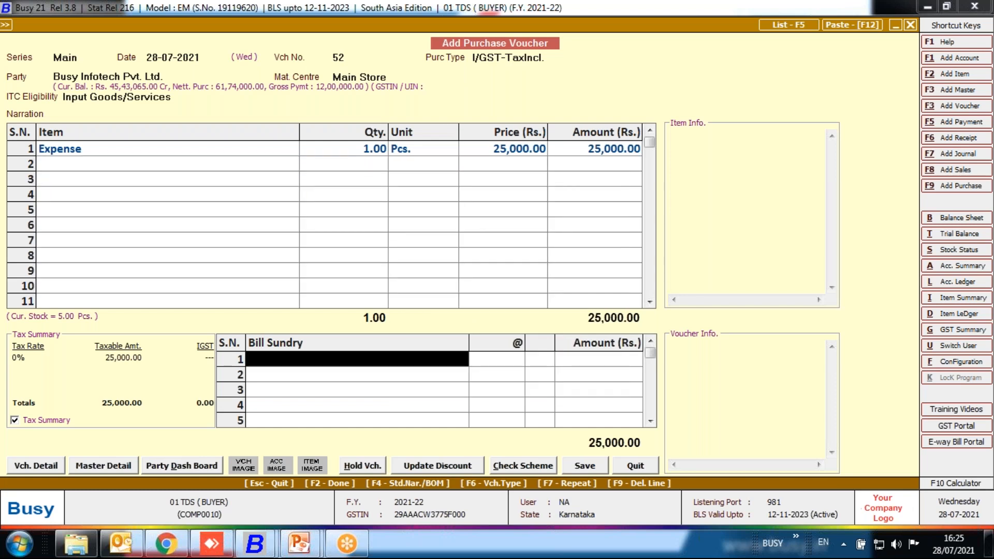
key(Return)
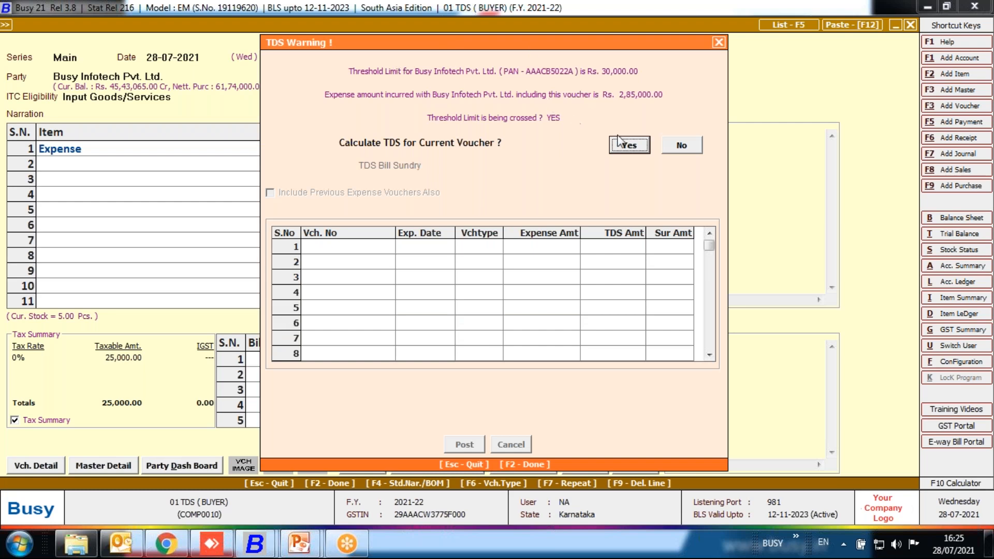
Calculate TDS for the current purchase voucher under the TDS( Normal) bill sundry and post it.
click(629, 145)
key(Return)
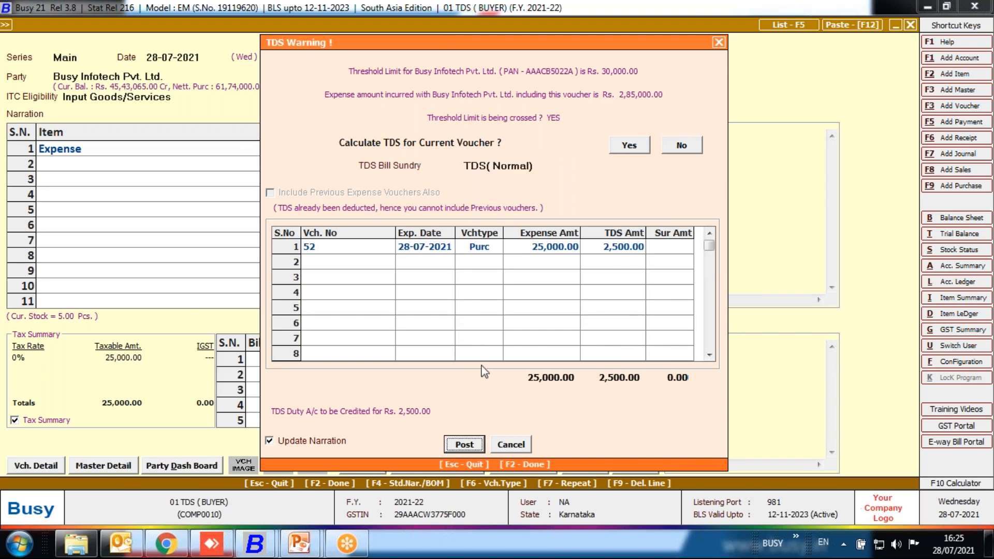
click(475, 447)
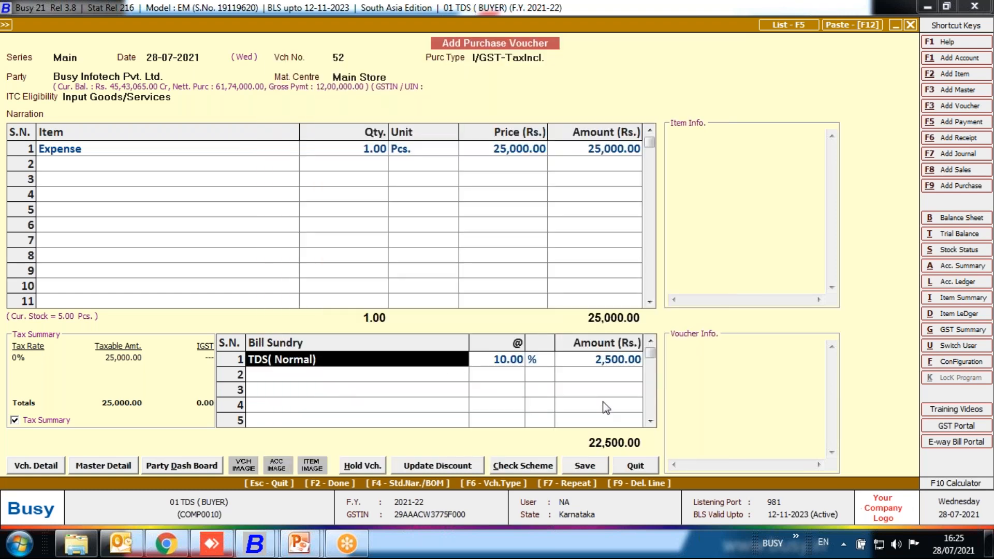
Accept the TDS deduction details for Fees For Professionals Services, save the purchase voucher, and leave purchase entry.
click(585, 466)
key(Return)
key(Return)
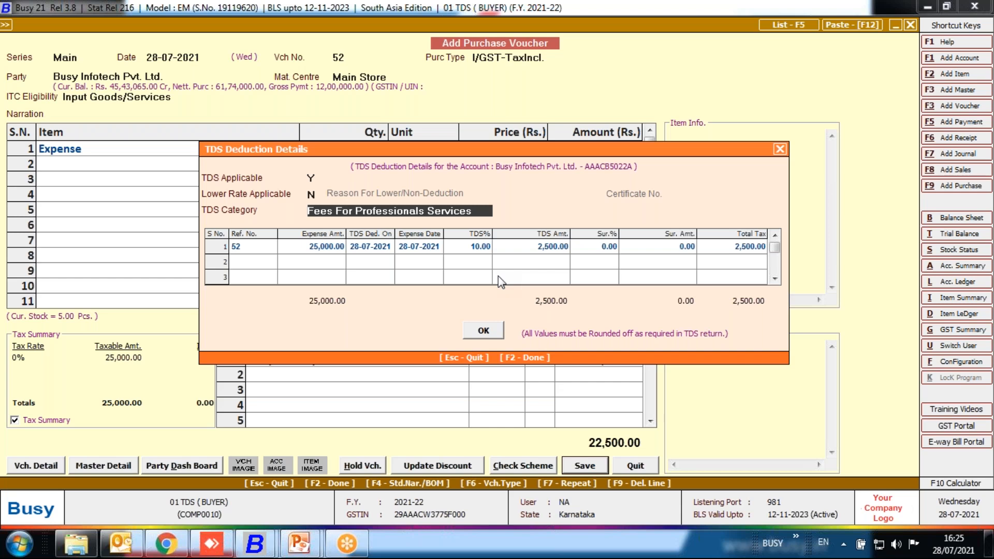
click(477, 327)
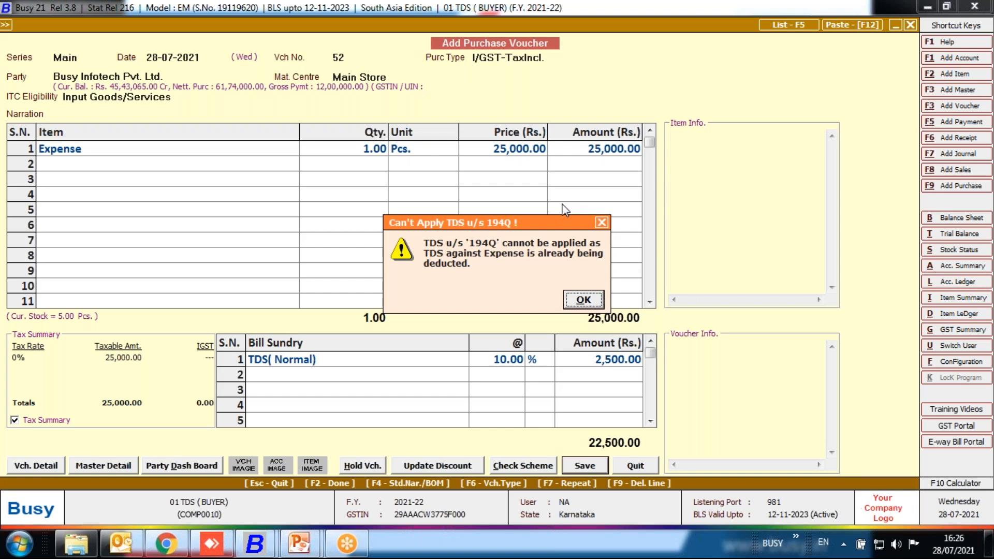
key(Return)
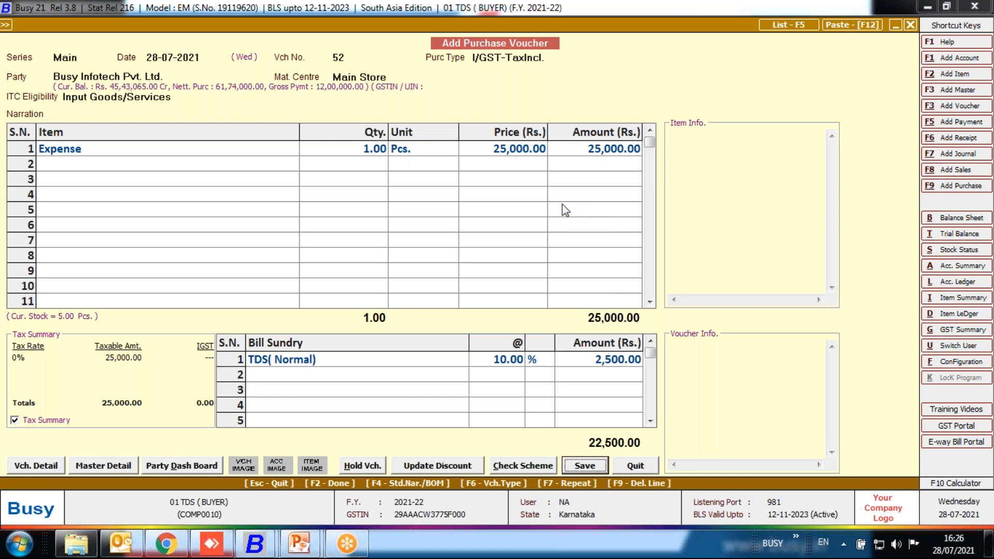
key(F2)
key(Return)
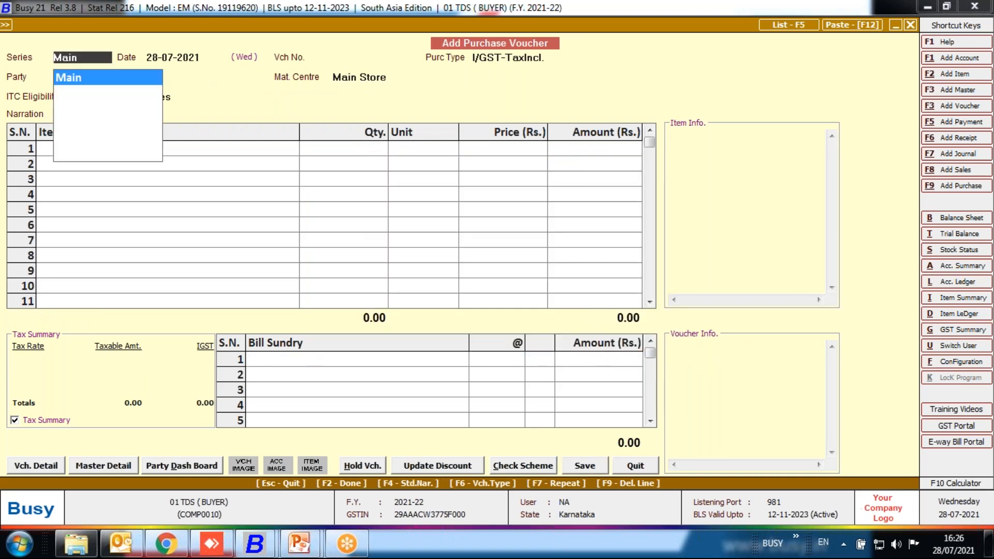
key(Escape)
key(Escape)
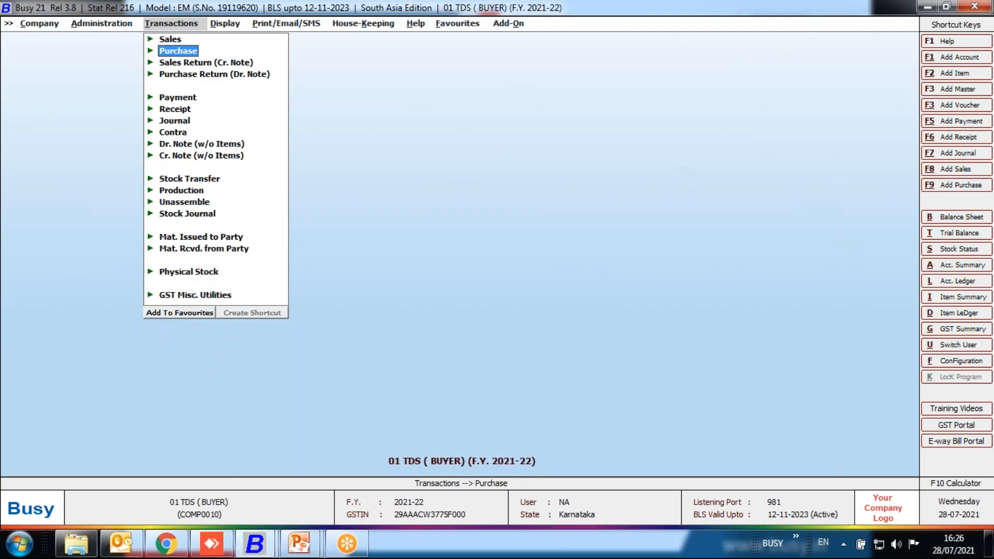
Start a new payment voucher in the Main series dated 30-09-2021 with GST nature Not Applicable.
key(Right)
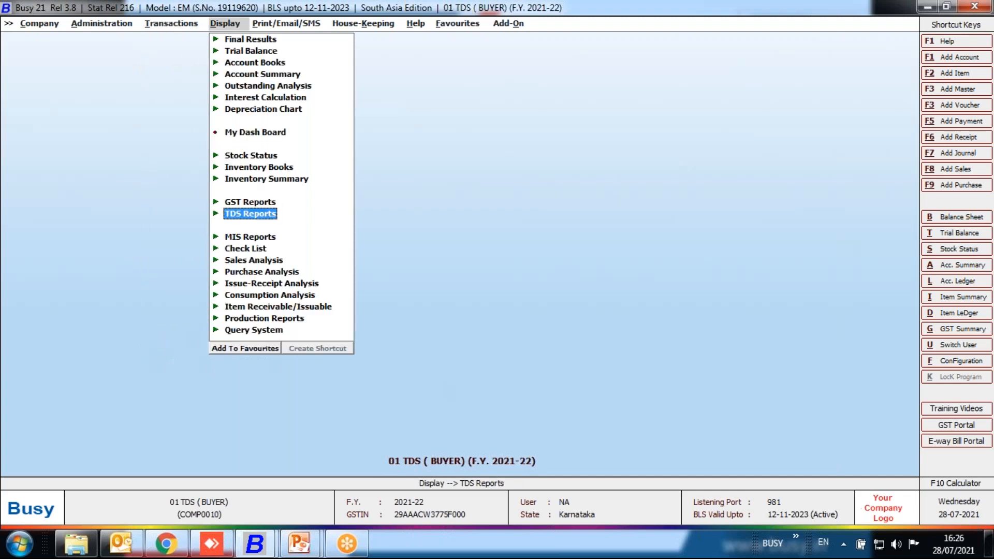
key(Left)
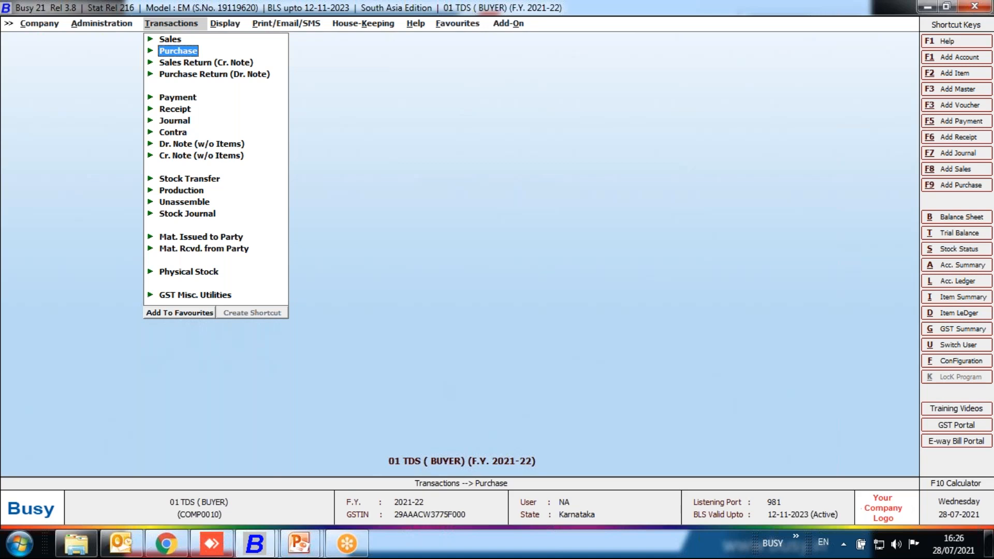
key(Down)
key(Down)
key(Down)
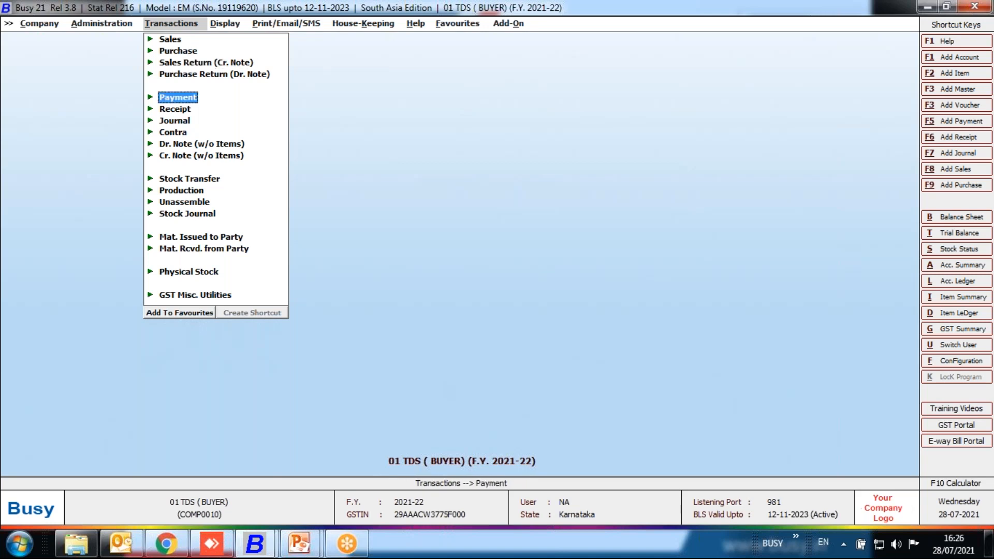
key(Return)
key(Return)
key(Return)
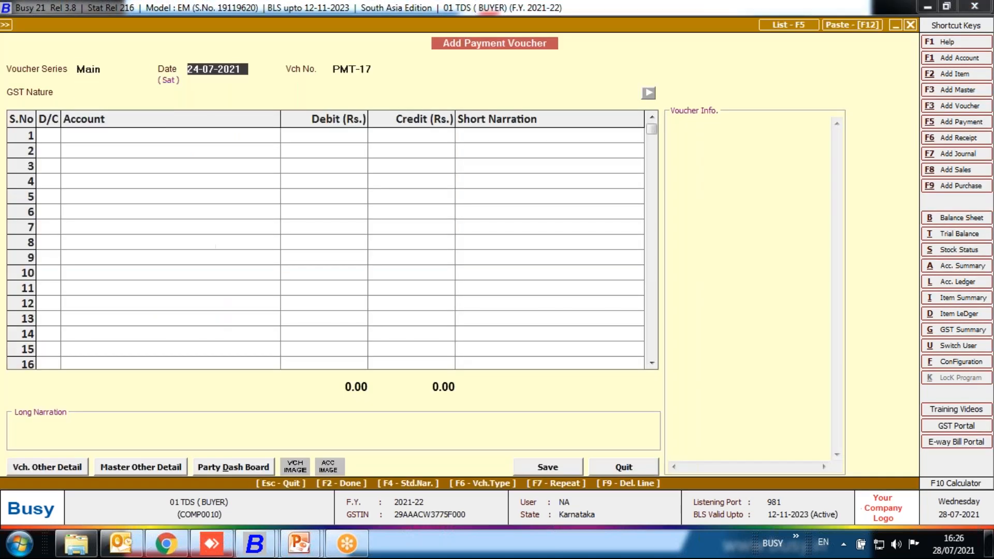
text(30.6)
key(Return)
key(Return)
key(Return)
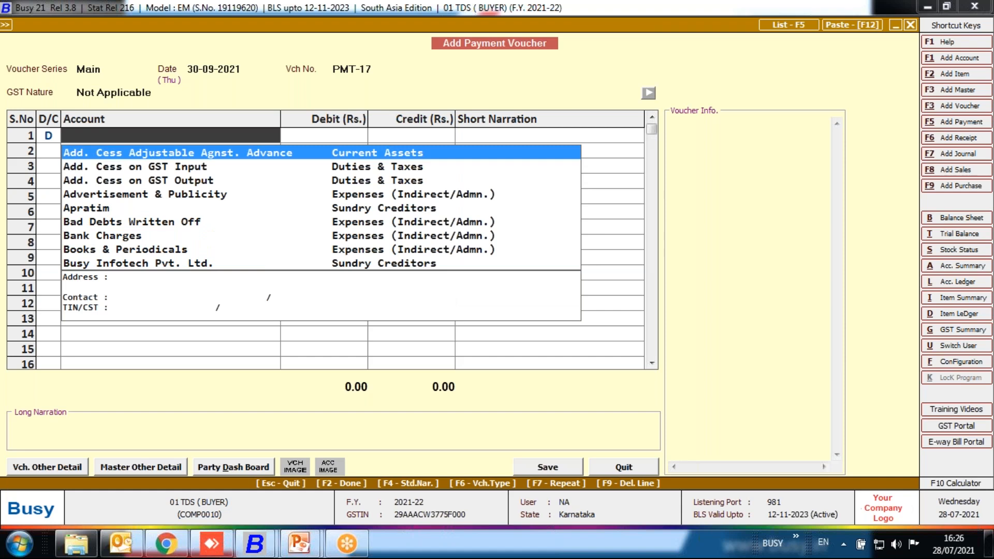
Debit TDS (on Purc. of Goods) with 2095, credit PNB with the same amount, and proceed to the TDS reference adjustment.
text(tds)
key(Down)
key(Down)
key(Down)
key(Down)
key(Down)
key(Down)
key(Down)
key(Down)
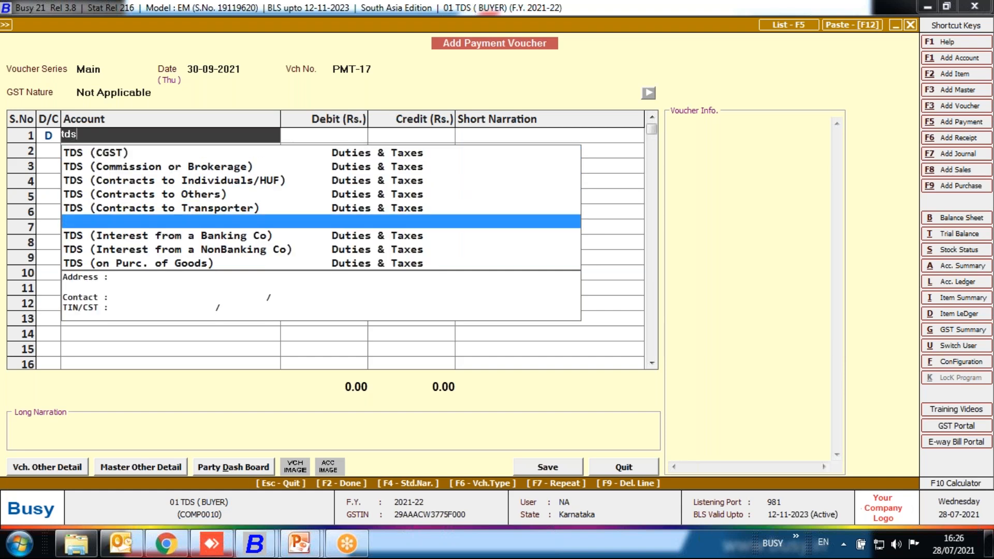
key(Return)
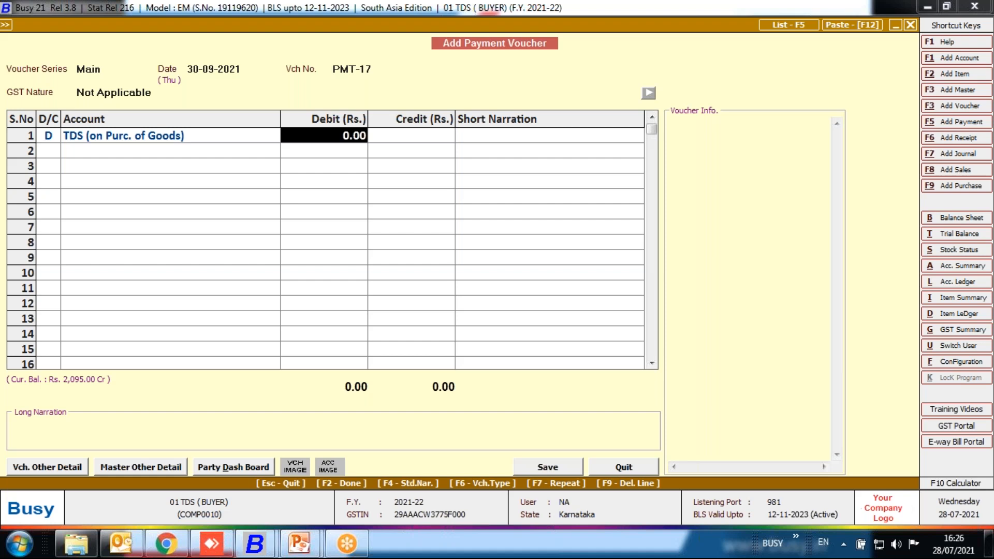
text(2095)
key(Return)
key(Return)
key(Return)
key(Return)
key(F2)
key(F2)
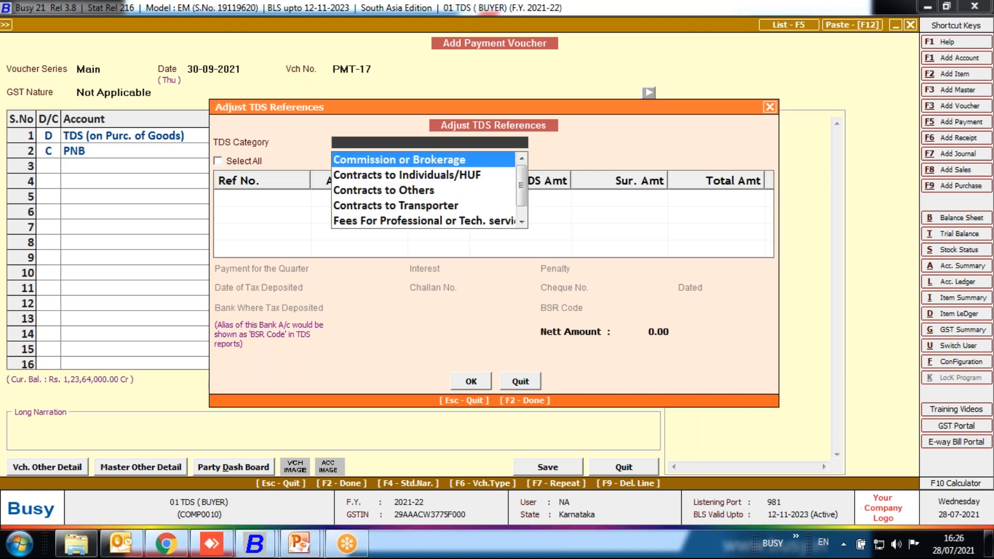
Choose the TDS category Gross Purc. Exceeding Rs. 5000000 and select all of its references for adjustment.
key(Down)
key(Down)
key(Down)
key(Down)
key(Down)
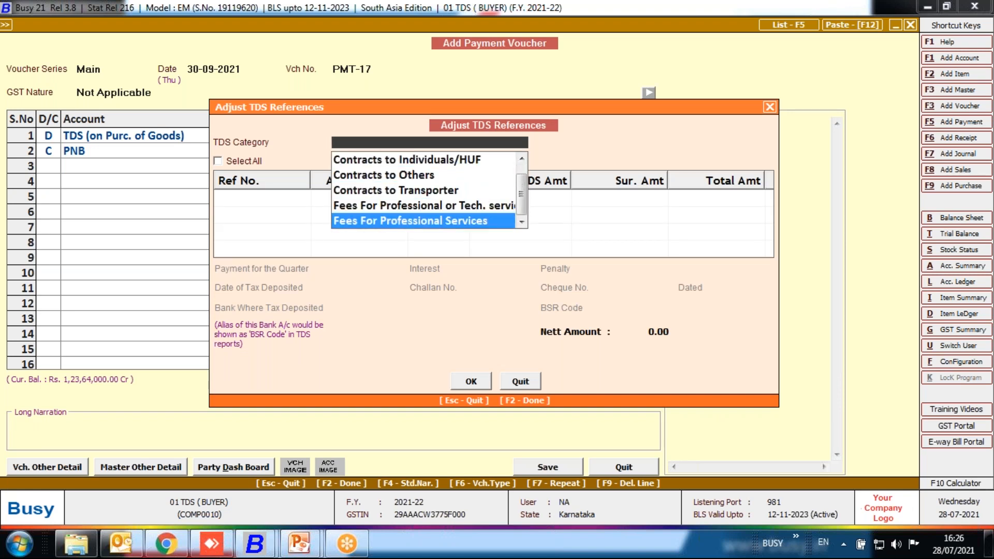
key(Down)
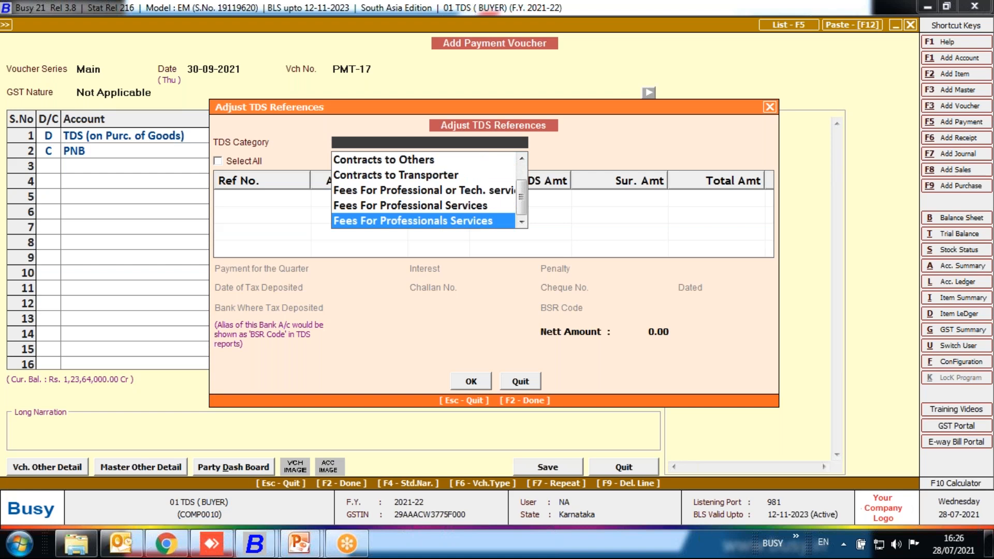
key(Down)
key(Down)
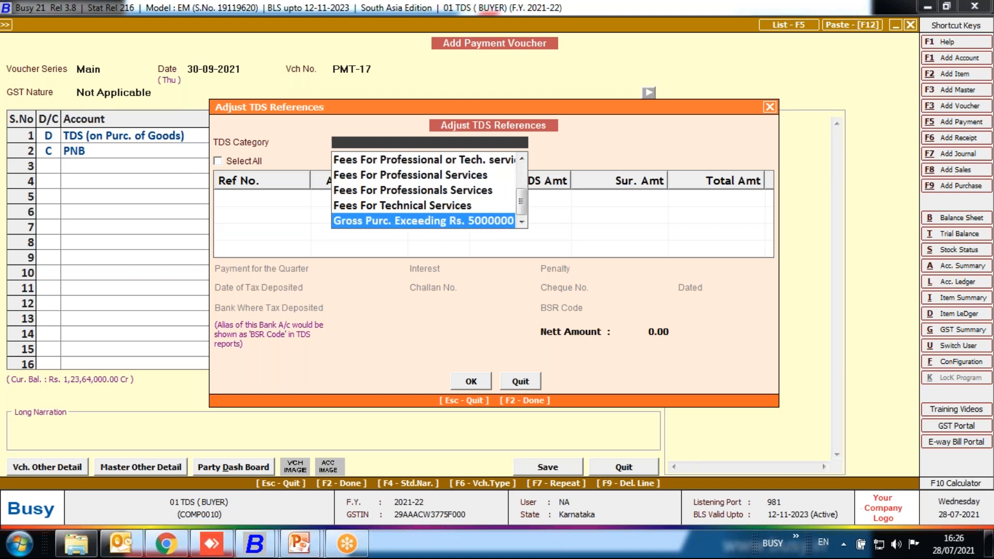
key(Return)
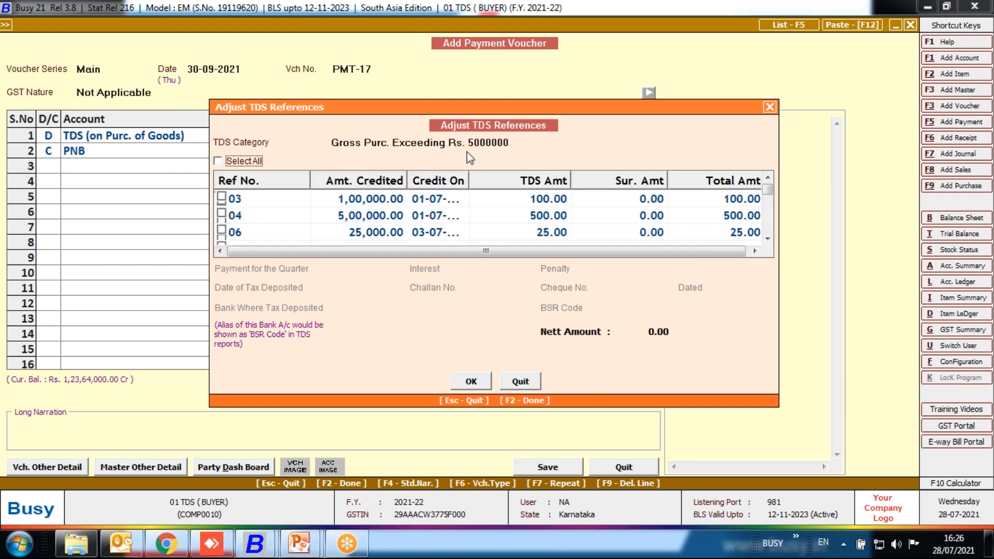
click(218, 161)
key(Return)
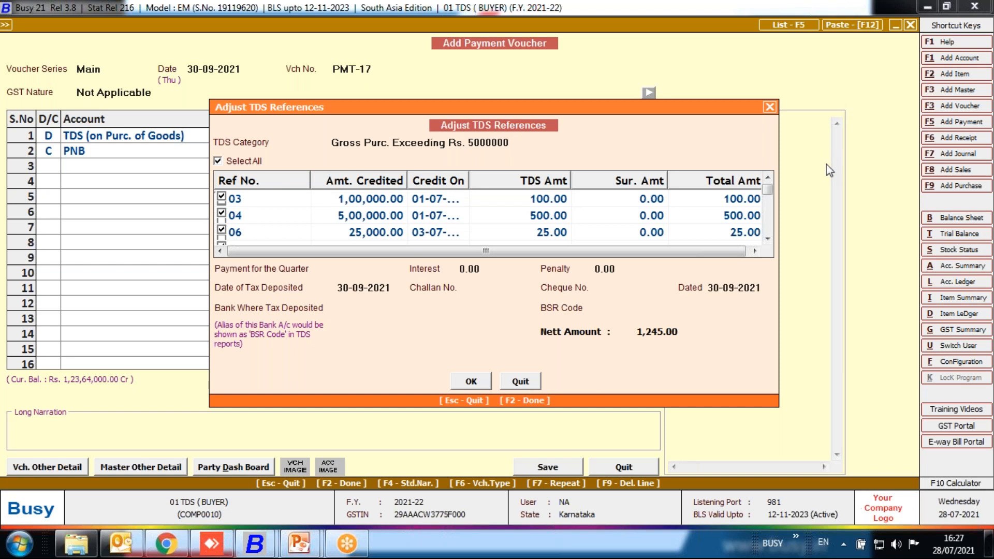
Fill in the TDS deposit details with quarter IInd, challan no. 3, cheque no. 5 and bank PNB, and accept them.
click(362, 269)
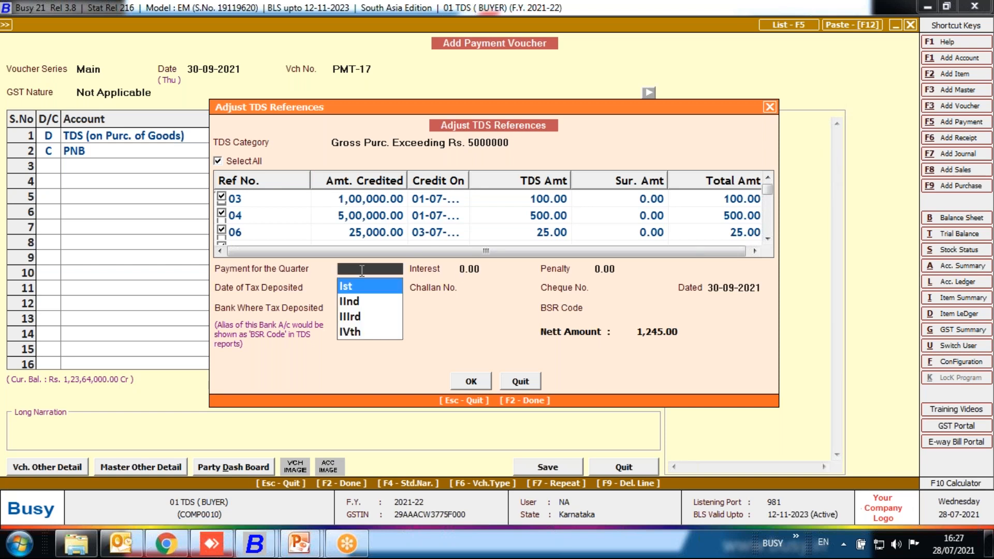
key(Down)
key(Return)
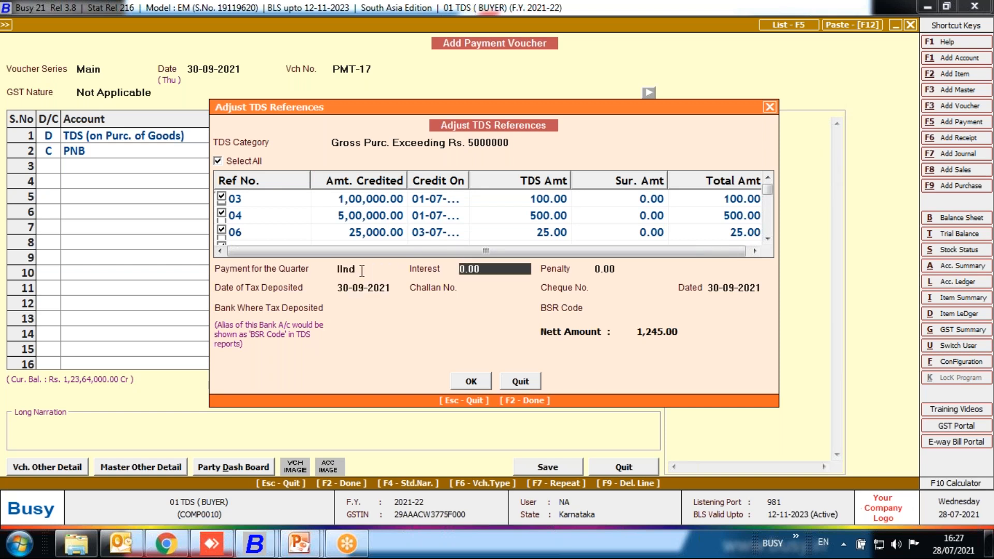
key(Return)
key(Return)
key(Return)
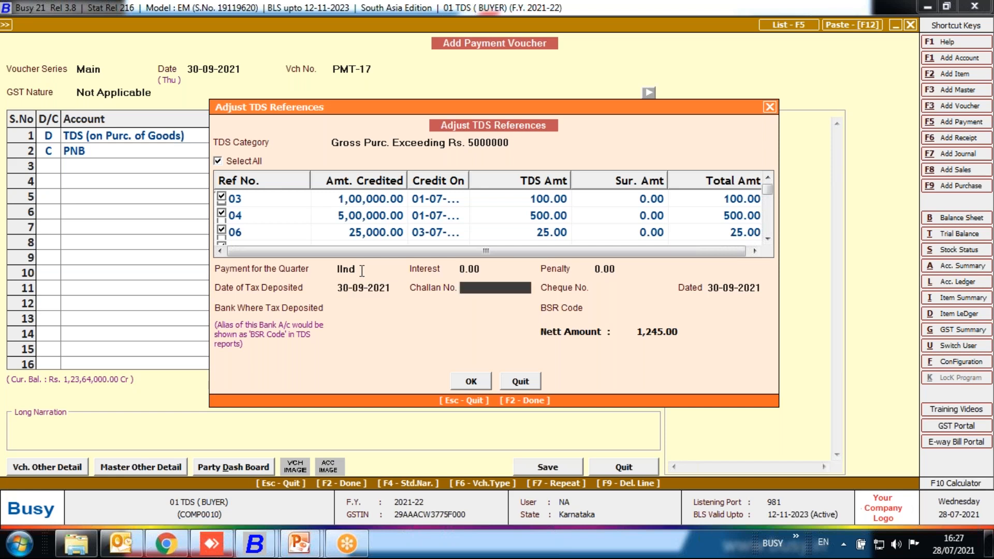
text(3)
key(Return)
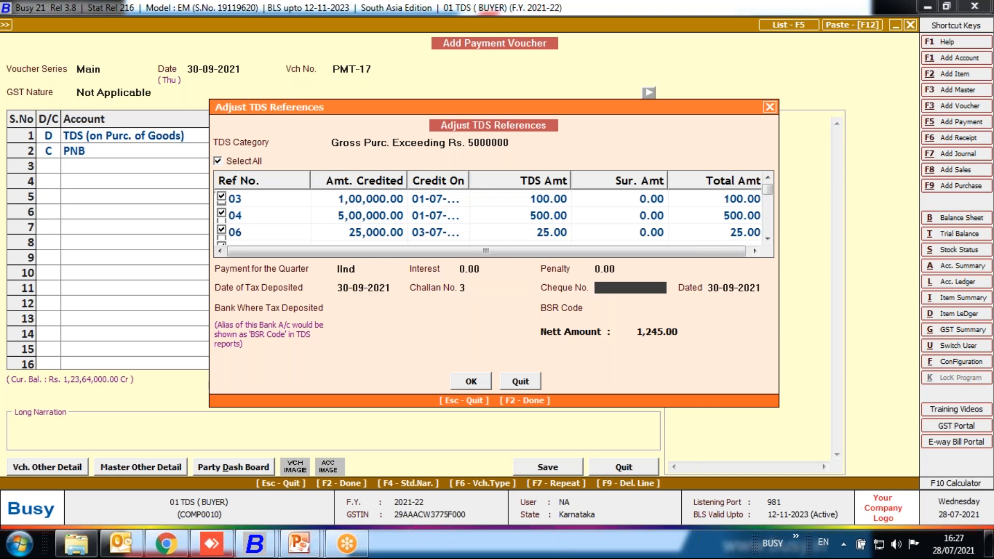
text(5)
key(Return)
click(367, 309)
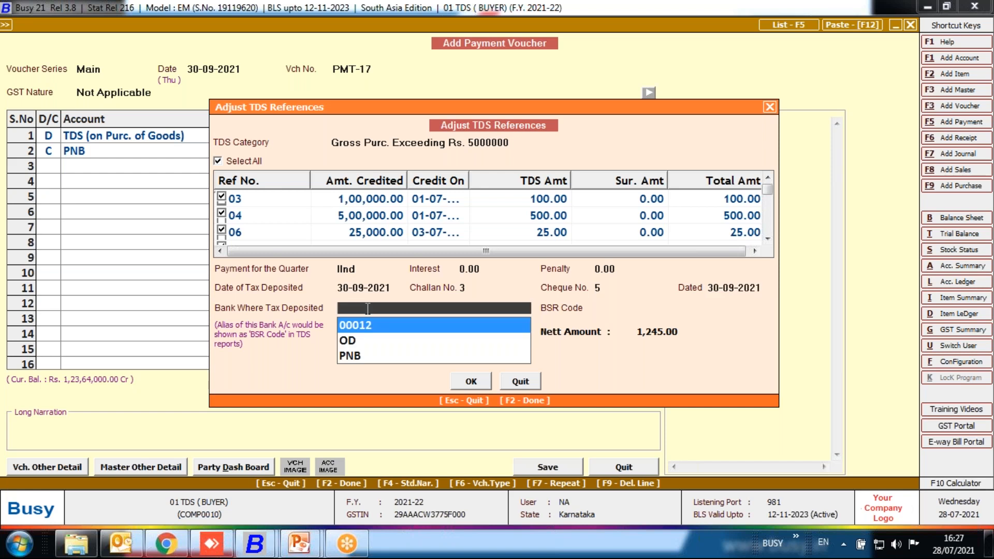
click(363, 355)
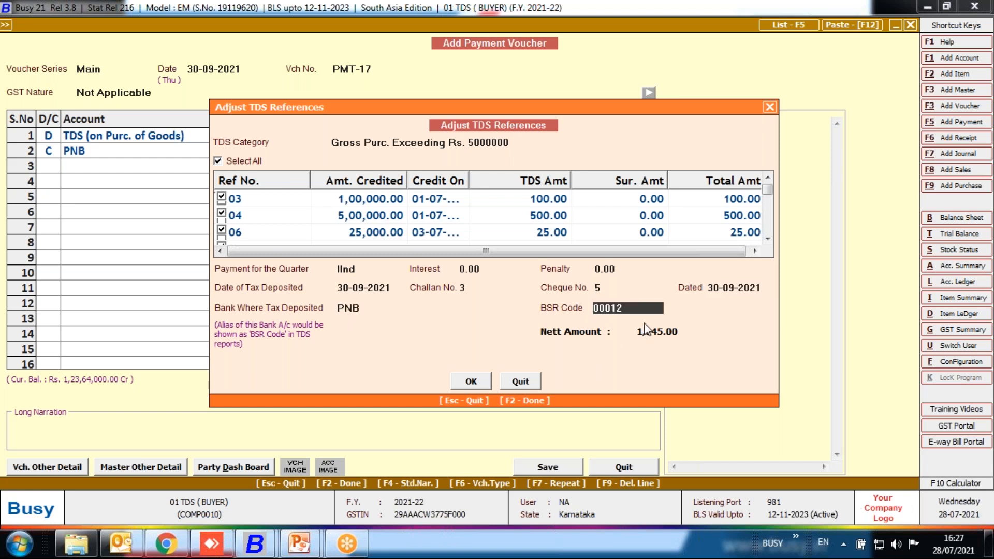
key(F2)
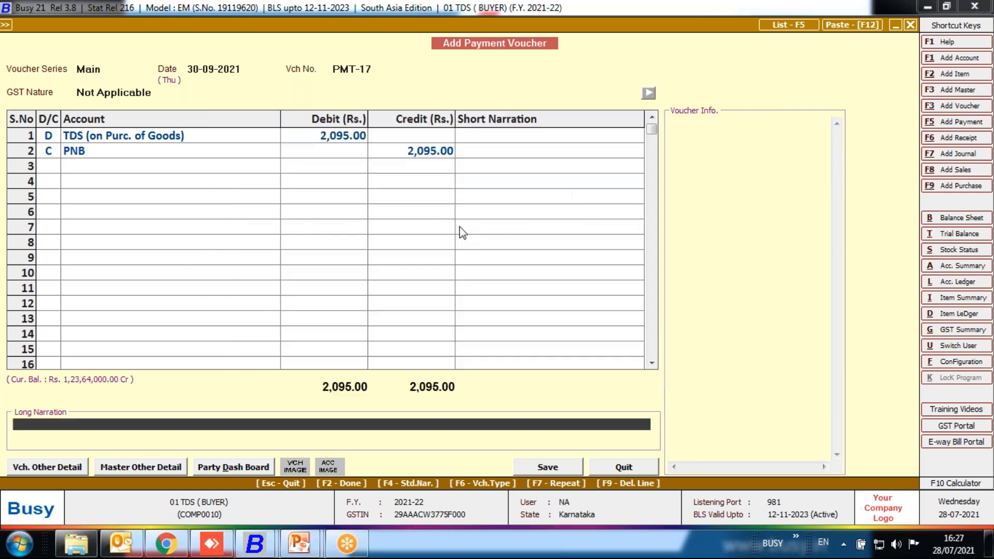
Set the payment voucher's TDS debit and PNB credit to 1245 and return to the TDS reference adjustment.
click(348, 139)
text(1245)
key(Return)
key(F2)
Adjust all references under Gross Purc. Exceeding Rs. 5000000 for quarter IInd, with PNB as the bank where tax is deposited.
text(gr)
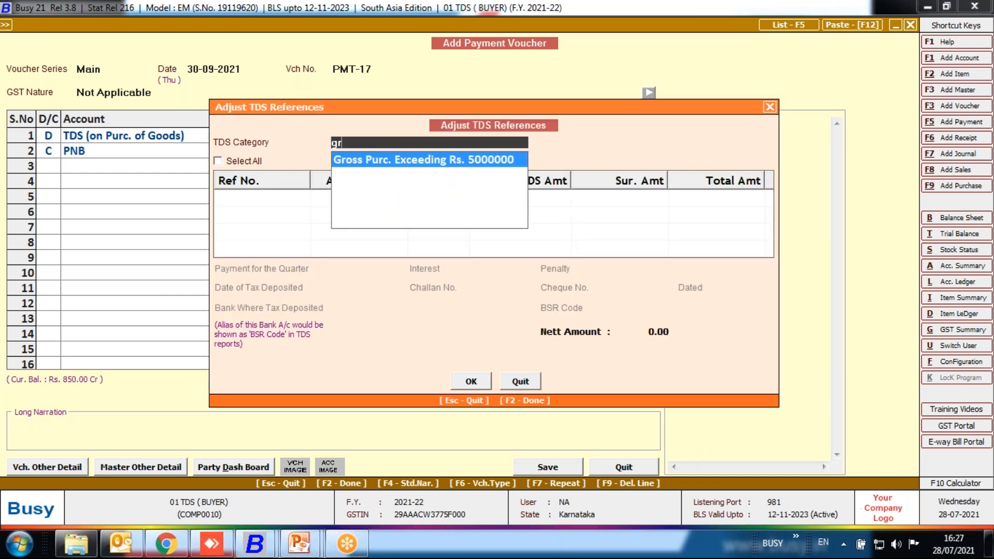
key(Return)
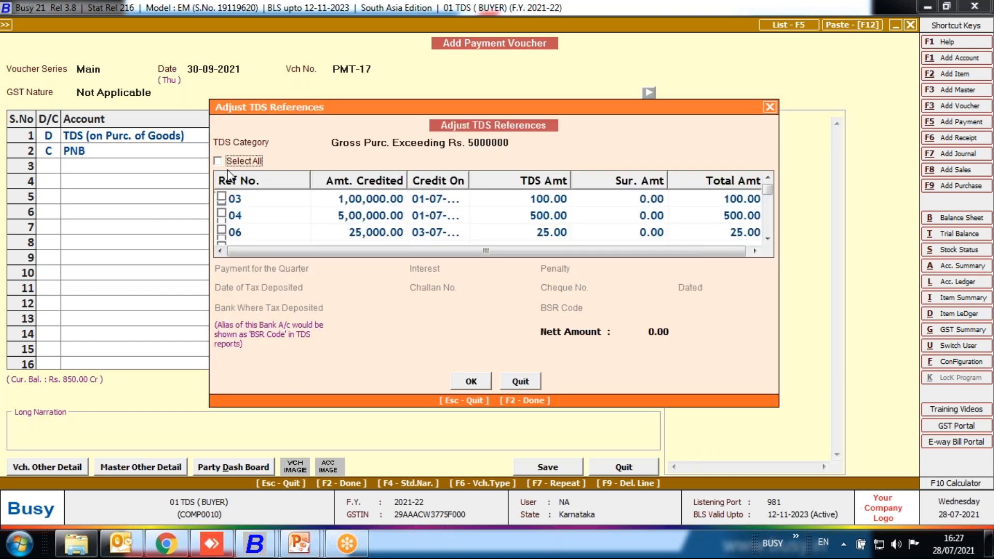
click(240, 163)
key(Return)
key(Down)
key(Return)
key(Return)
key(Return)
key(Return)
key(Return)
key(Down)
key(Down)
key(Return)
Save the payment voucher and leave payment entry.
key(Return)
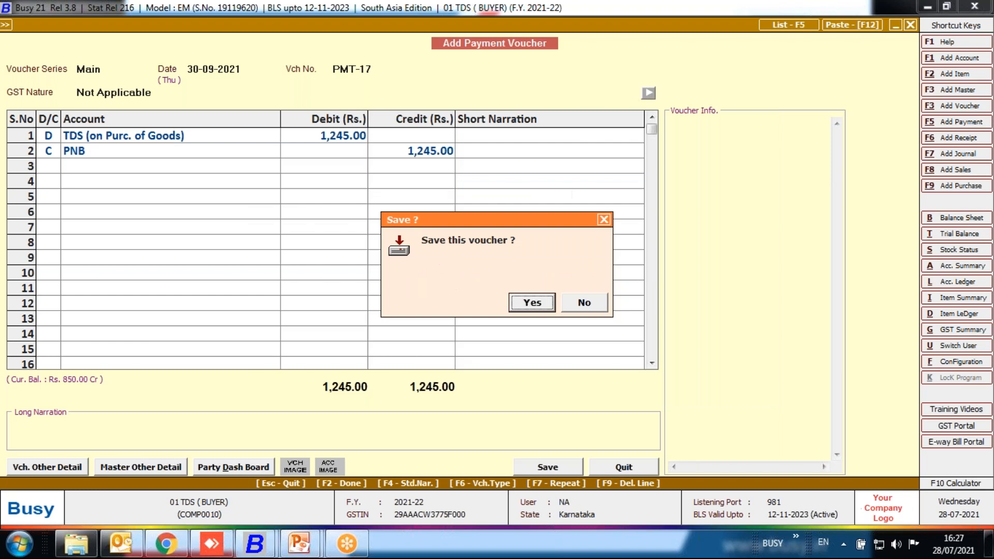
key(Return)
key(Escape)
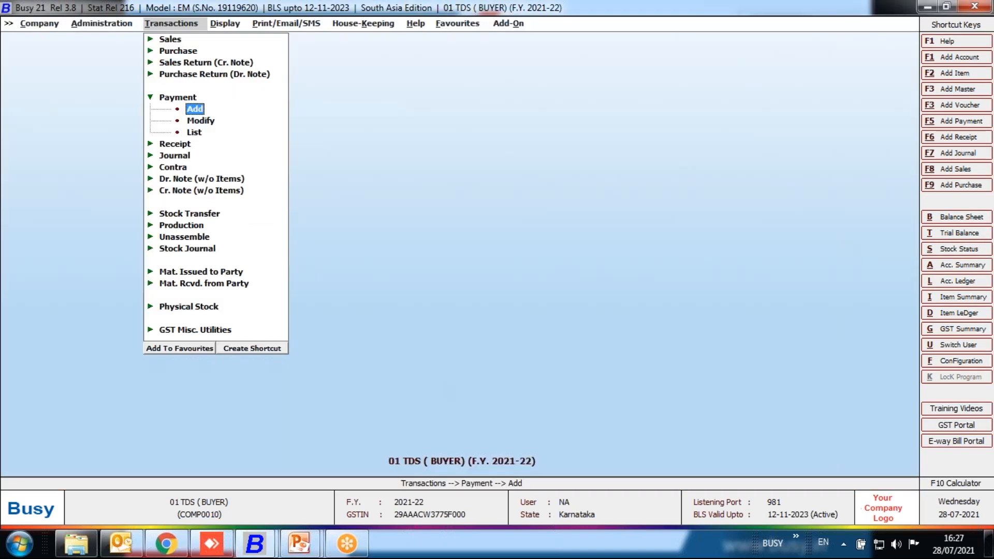
View the Form 26Q report for quarter IInd, then close it.
key(Escape)
key(Right)
key(Return)
key(Return)
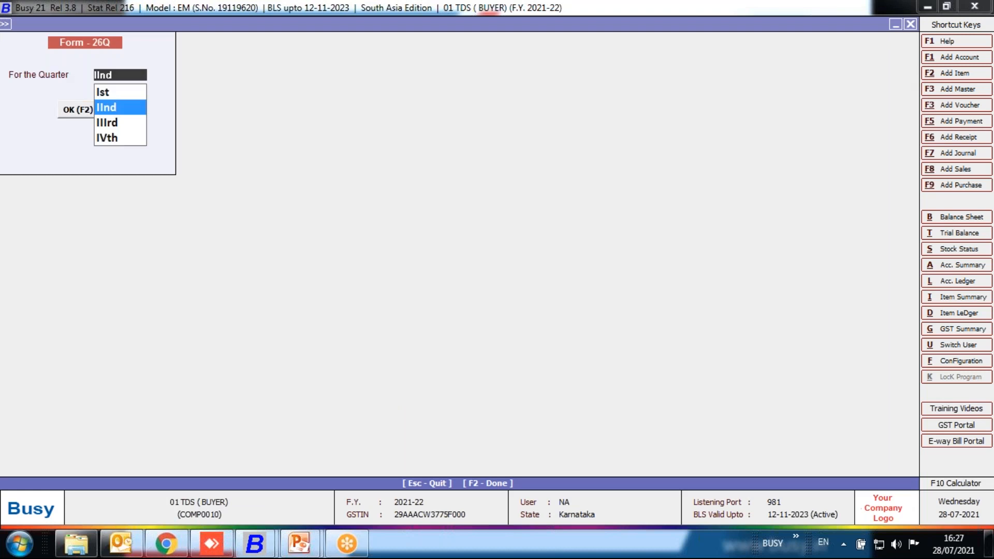
key(Return)
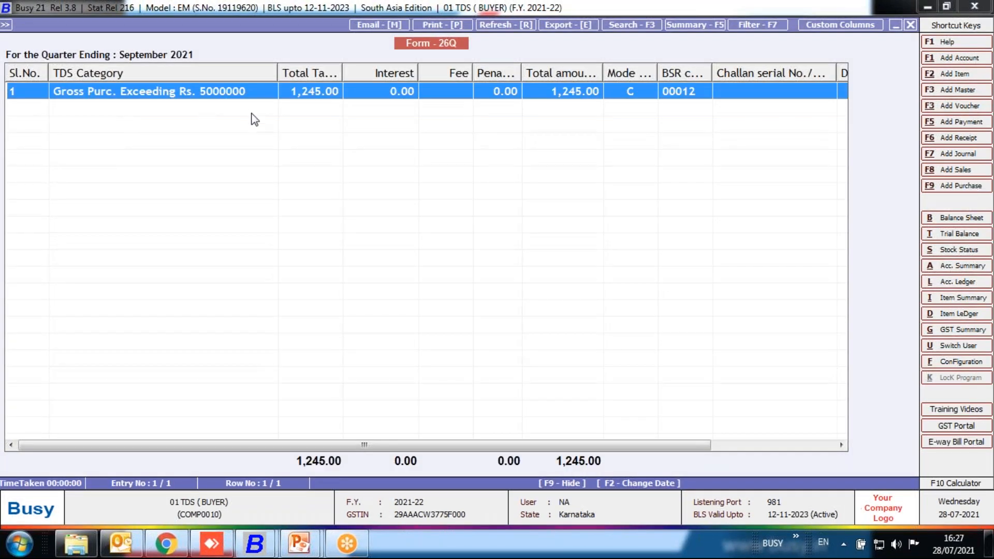
key(Escape)
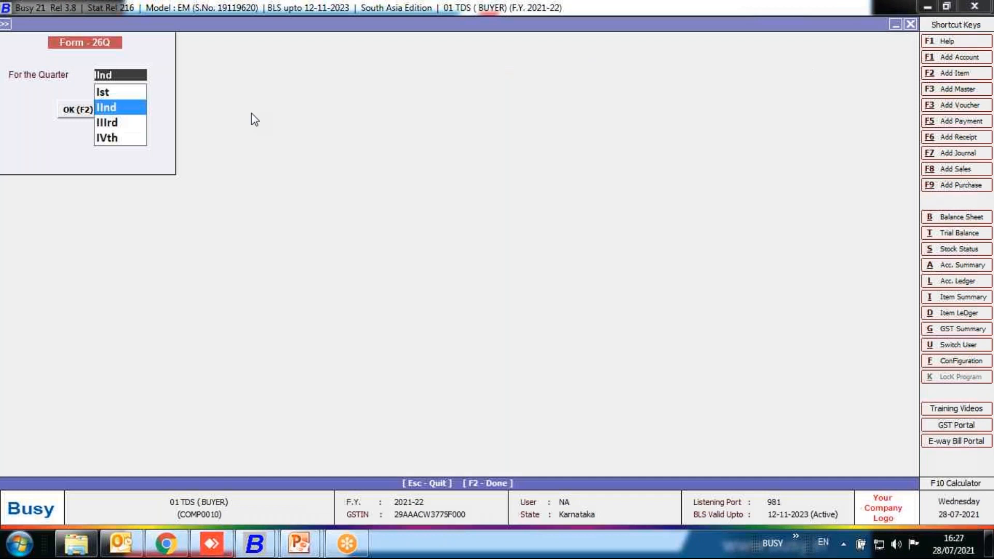
key(Escape)
key(Escape)
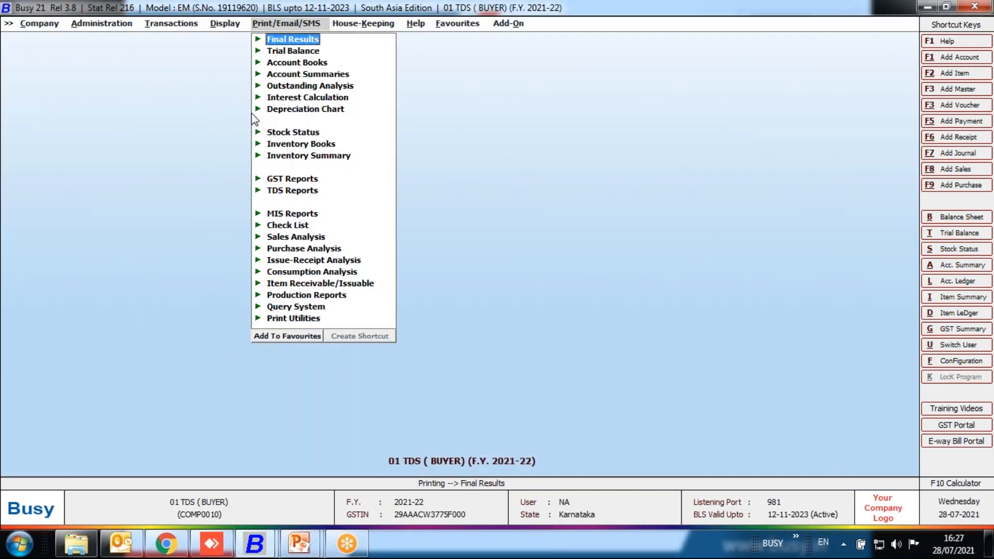
Generate the non-salary eTDS return for quarter IInd to C:\BusyWin\Form26Q.txt, excluding zero-TDS entries and keeping both address-change options at N.
double_click(293, 192)
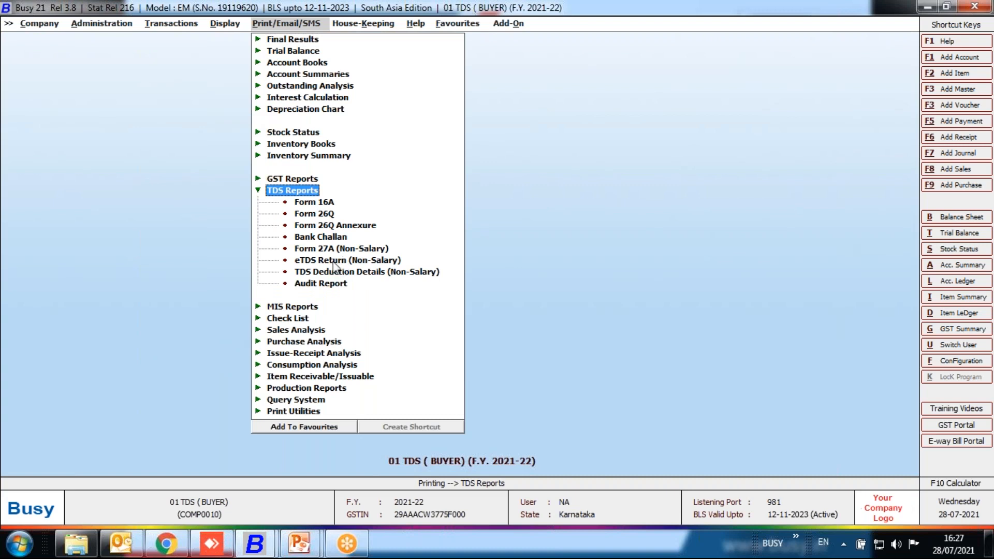
click(347, 261)
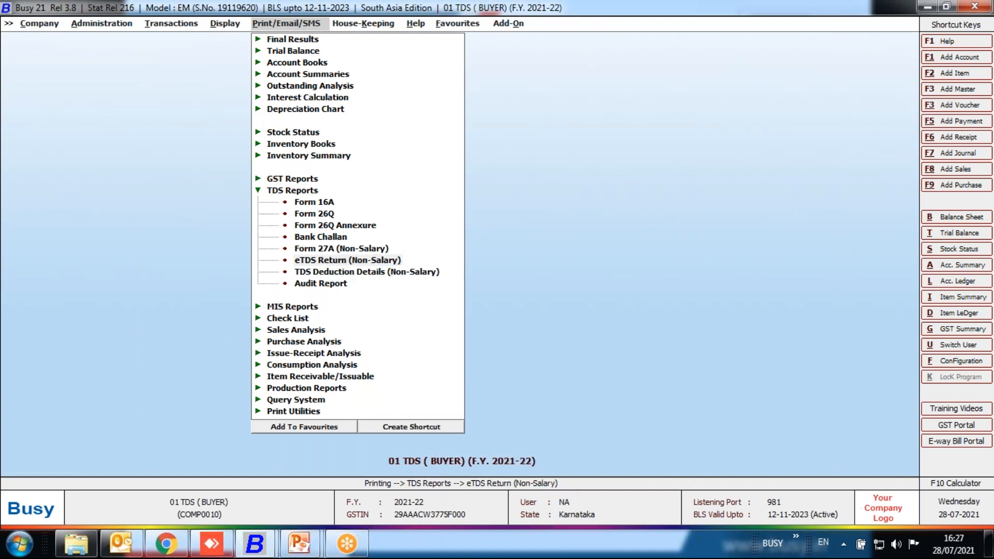
double_click(347, 260)
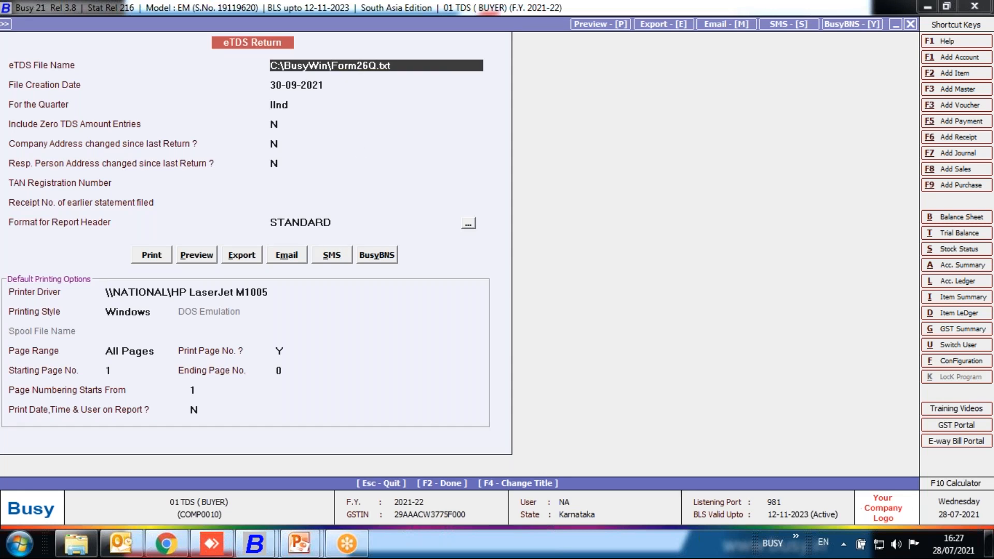
key(Return)
key(Return)
key(Return)
key(Return)
key(Return)
key(Return)
key(Return)
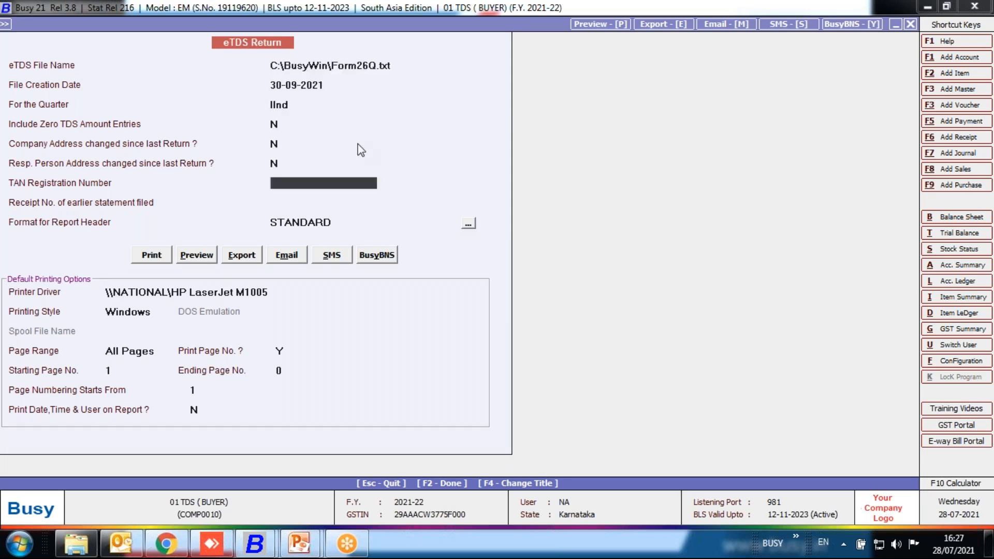
click(152, 254)
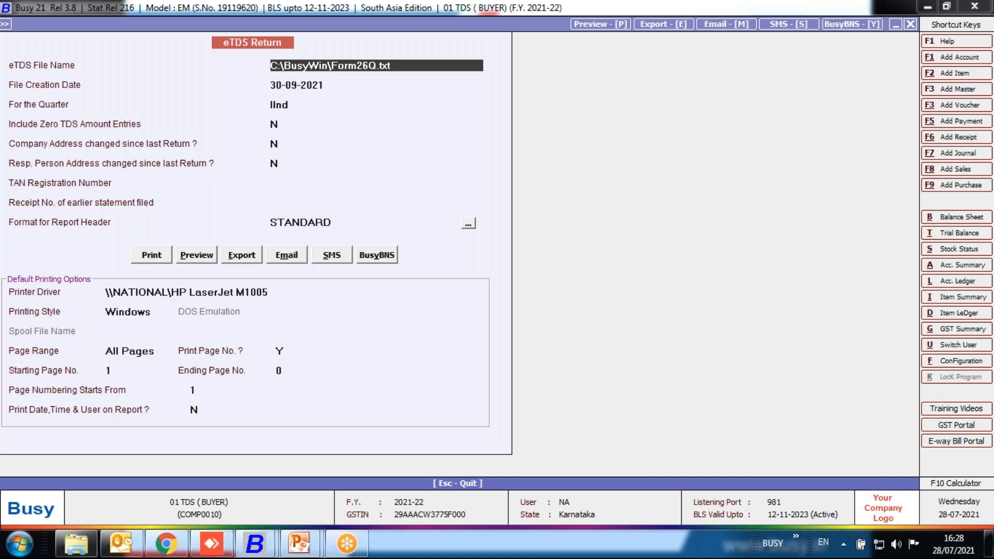
Switch to the 01 TCS (SELLER) company and open the list of accounts to modify.
mouse_move(266, 552)
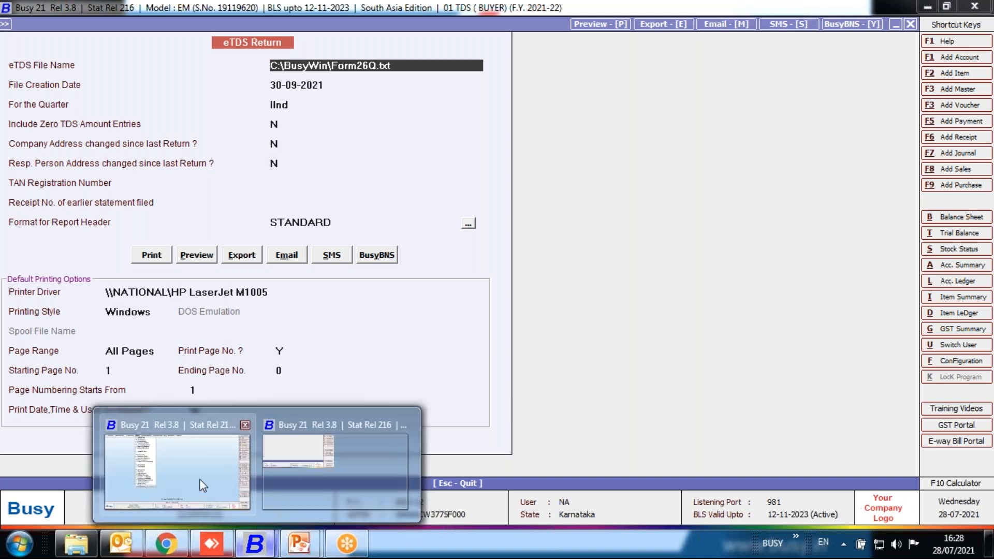
click(203, 485)
key(Left)
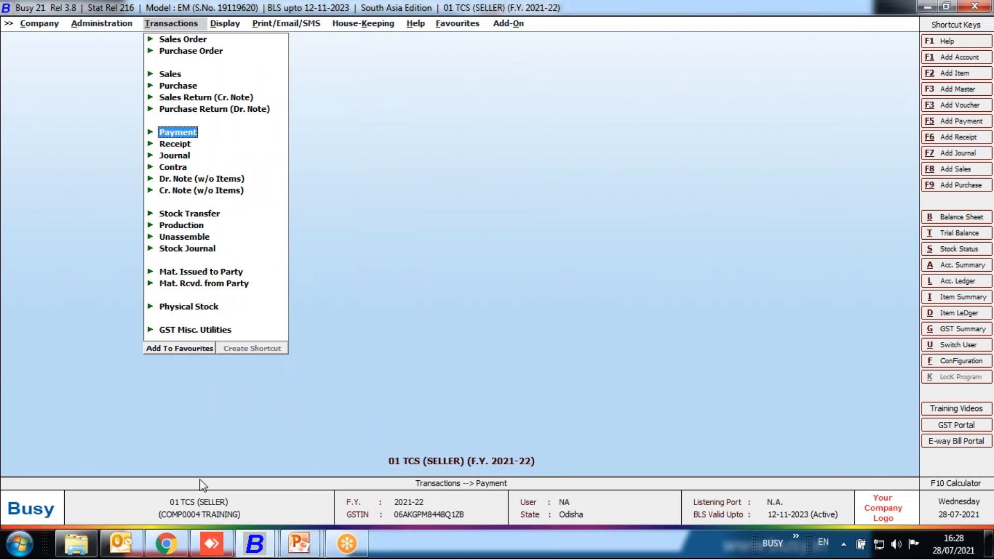
key(Left)
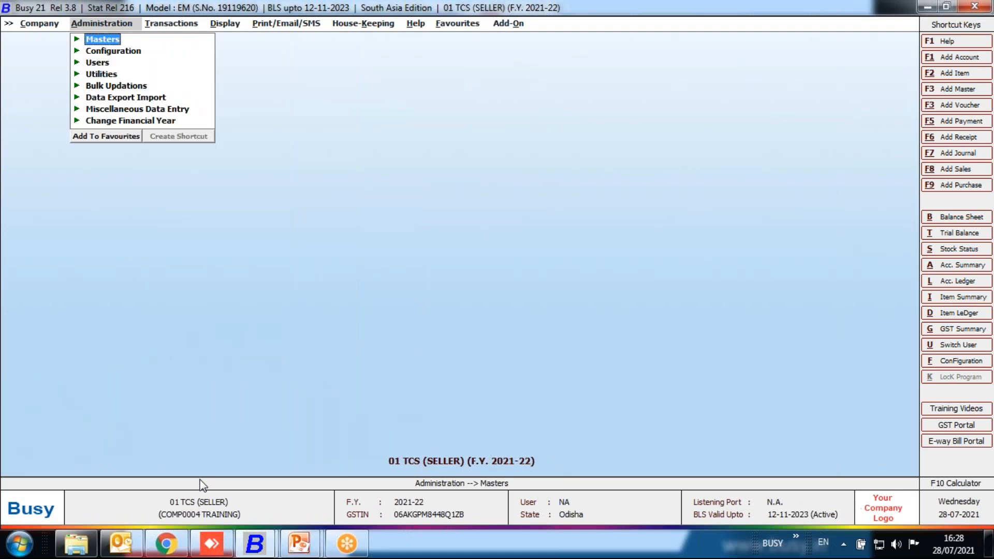
key(Return)
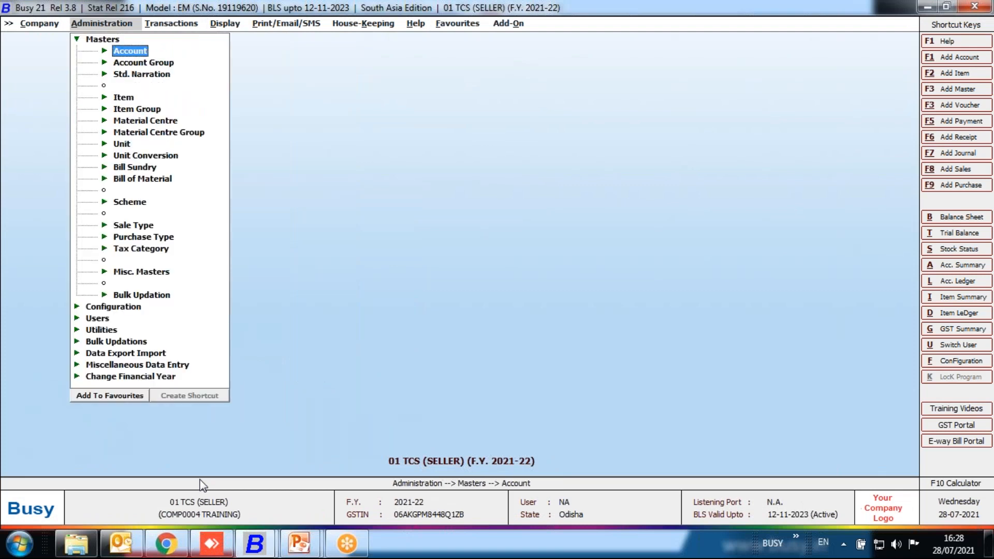
key(Return)
key(Down)
key(Return)
Set TCS Applicable u/s 206C (1H) to Not Applicable in the TDS/TCS information of account 01 BUSY INFOTECH PVT. LTD ( BHUBANESWAR).
key(Down)
key(Down)
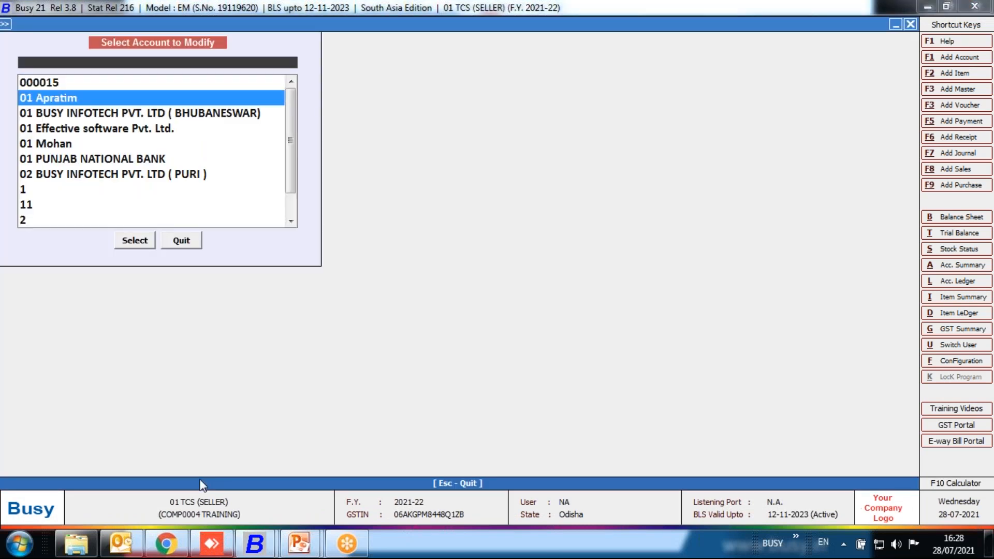
key(Return)
key(Return)
key(Return)
key(Return)
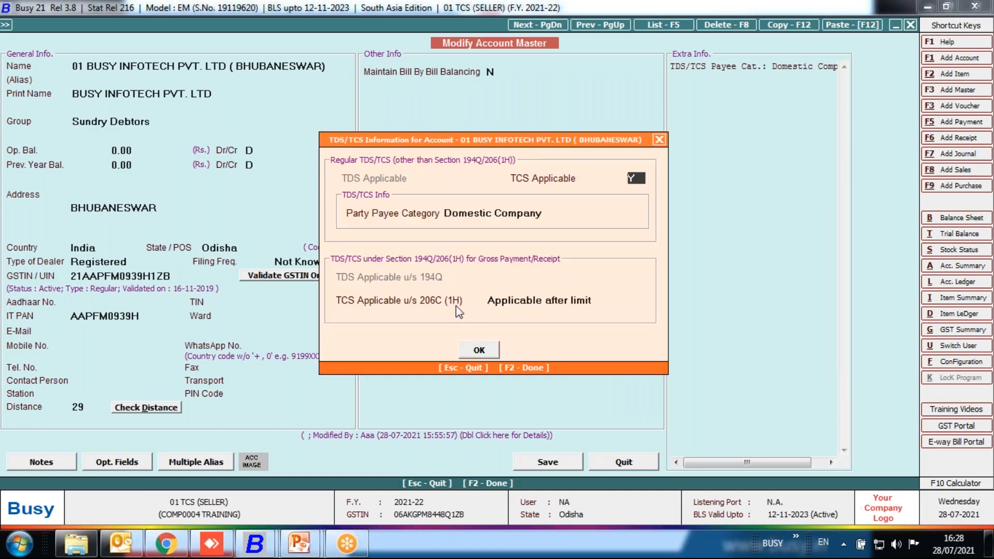
click(572, 300)
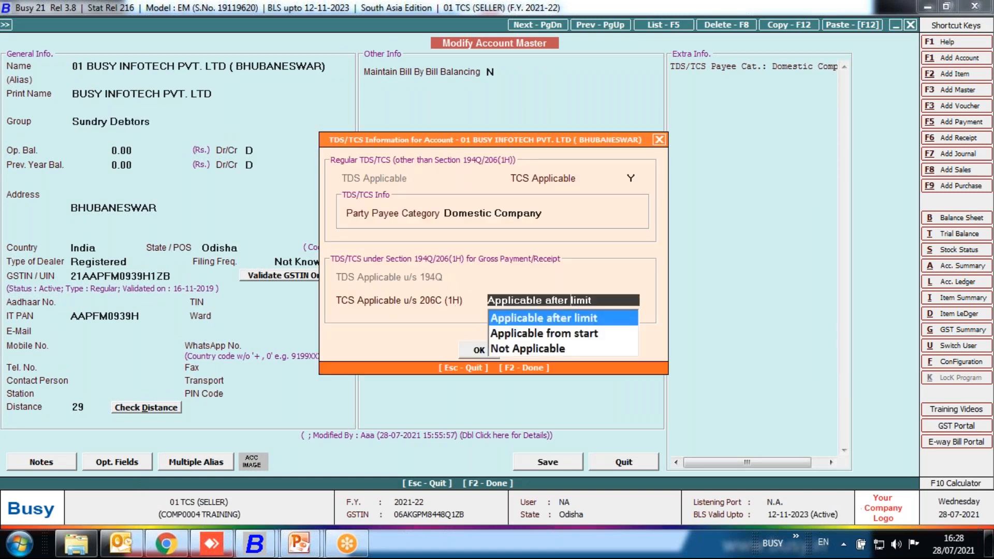
click(525, 348)
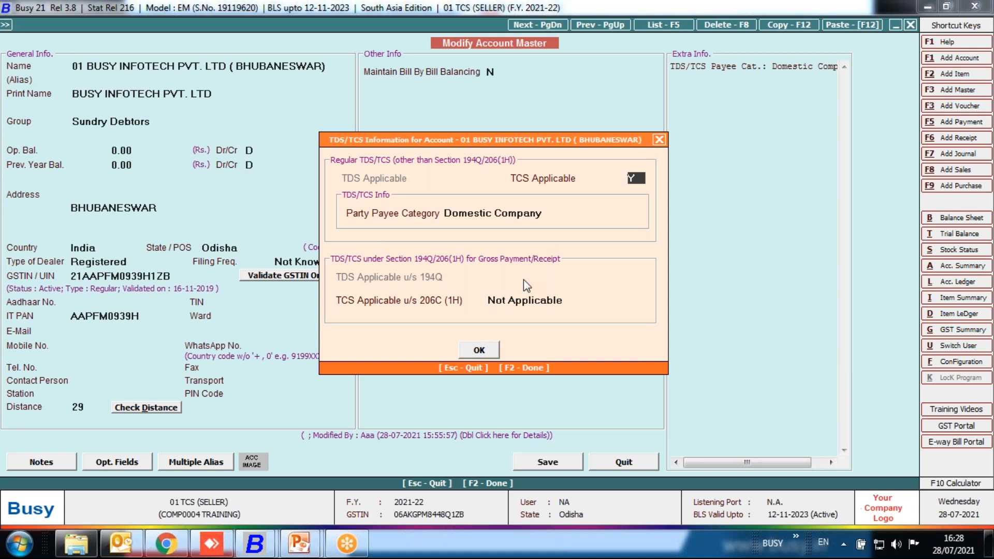
click(490, 346)
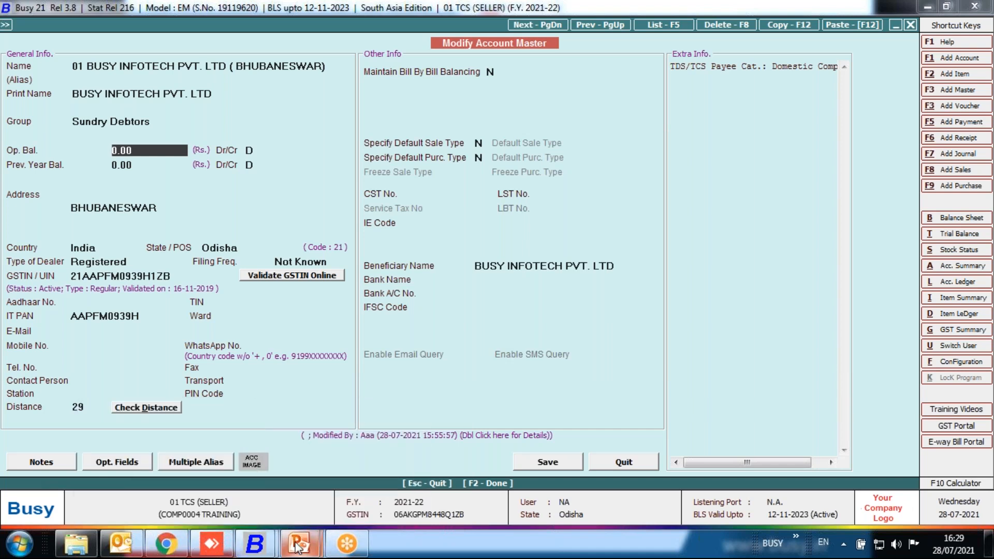
Switch to the PowerPoint slide show and advance from the TDS summary to the GSTR-1 auto-upload slide.
mouse_move(300, 544)
click(405, 479)
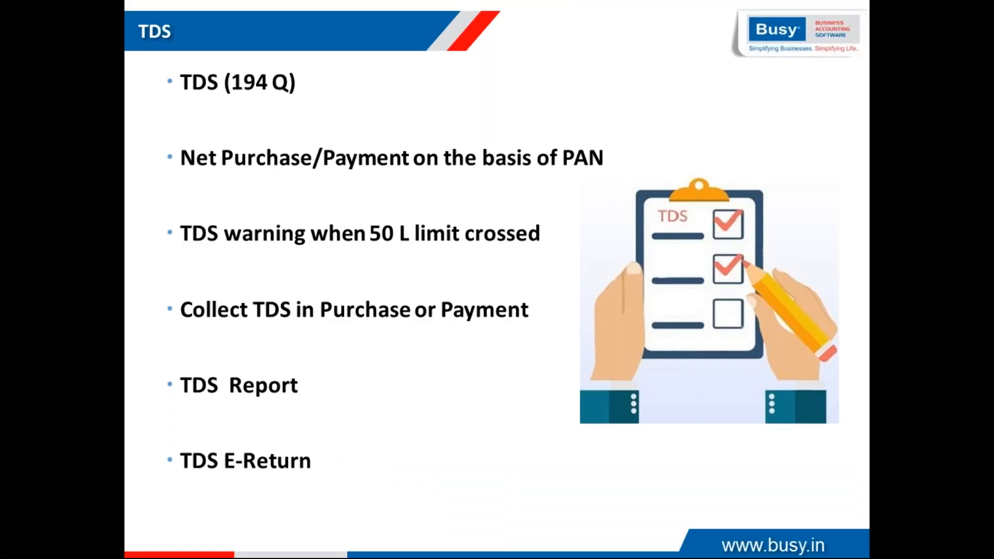
key(Right)
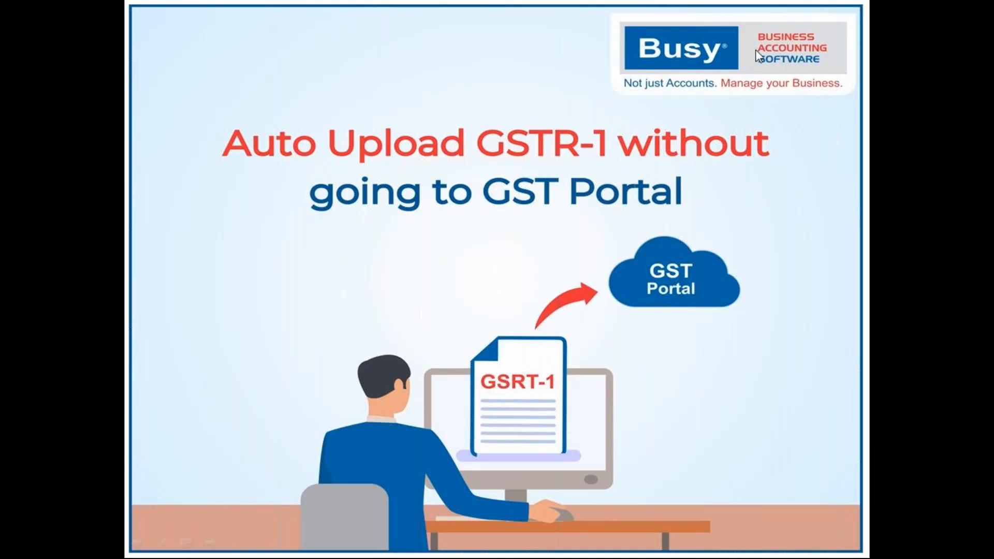
key(super)
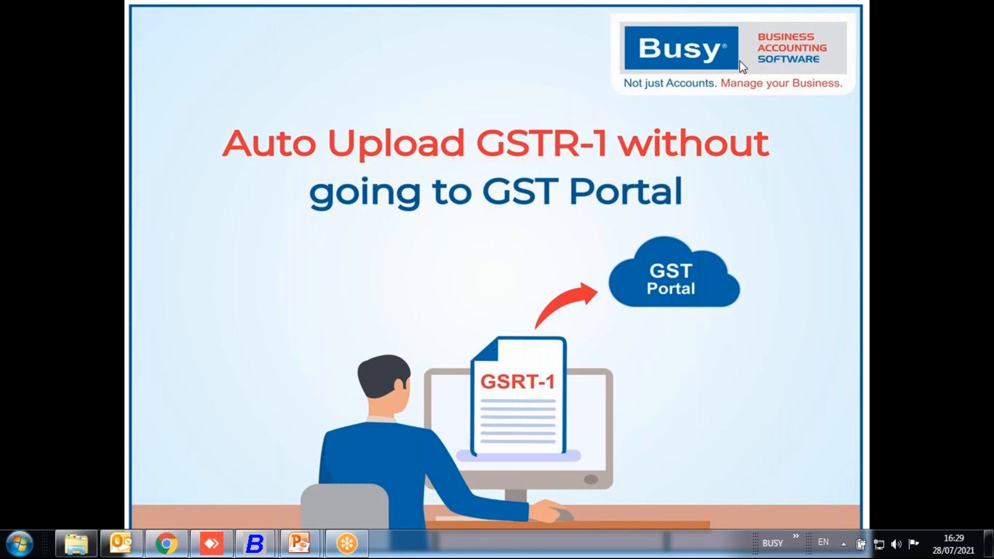
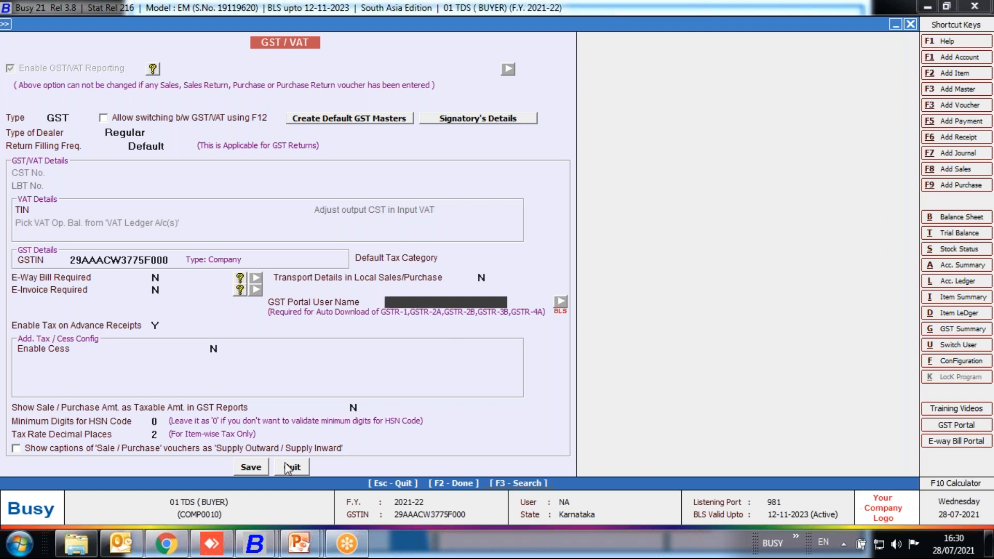
Close the GST/VAT configuration screen of the 01 TDS (BUYER) company.
click(265, 468)
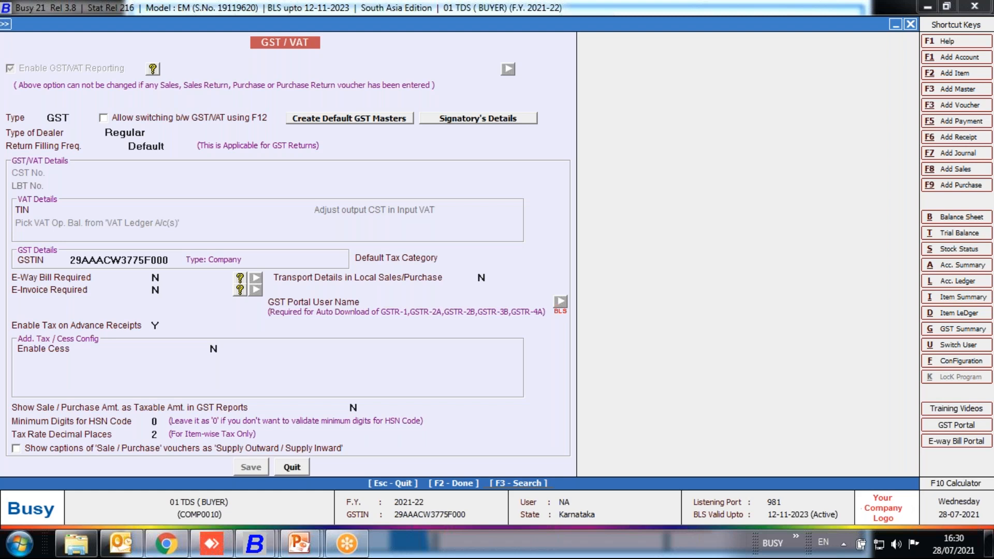
key(Escape)
key(Escape)
key(Escape)
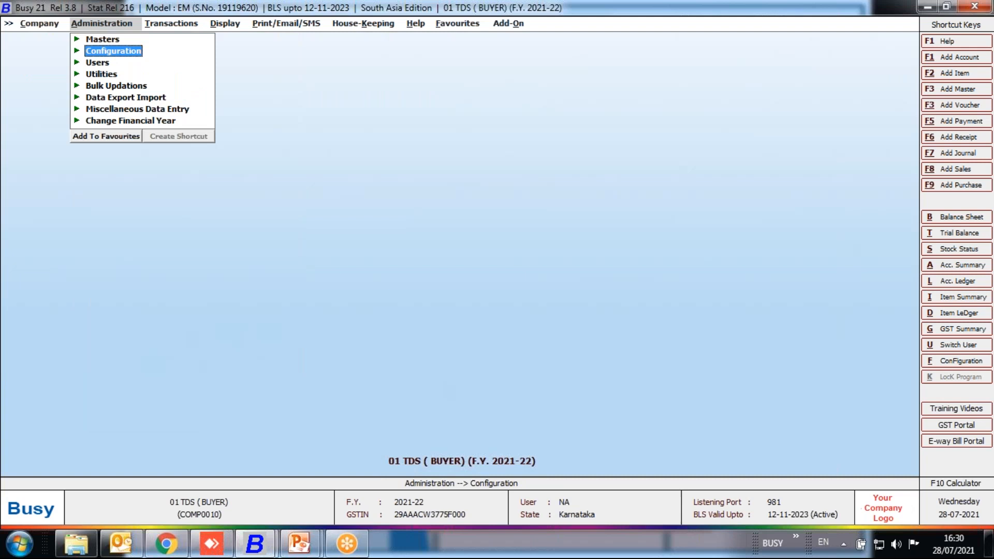
Open the GSTR-1 eReturn (w.e.f May 2021) from the GST returns and choose Direct Upload as the report to generate.
key(Right)
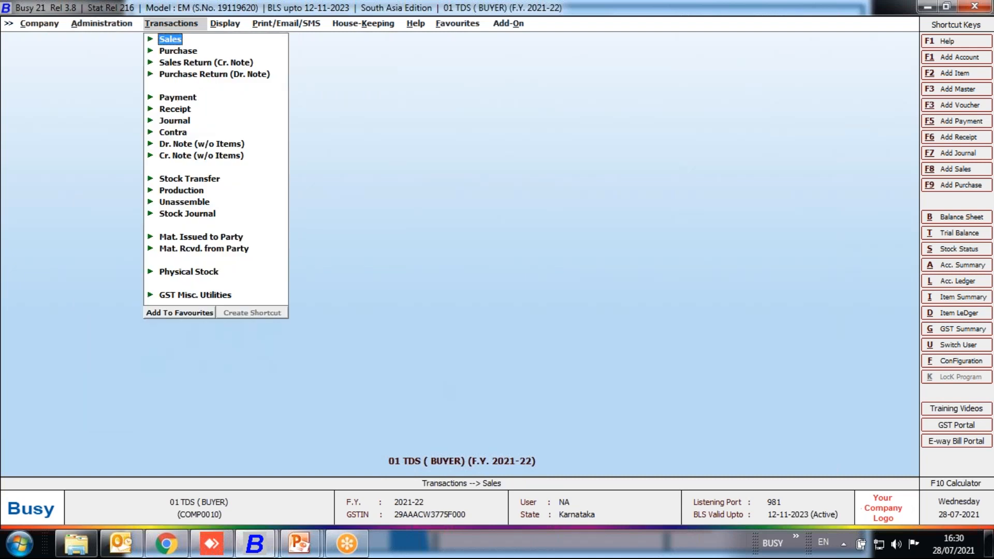
key(Right)
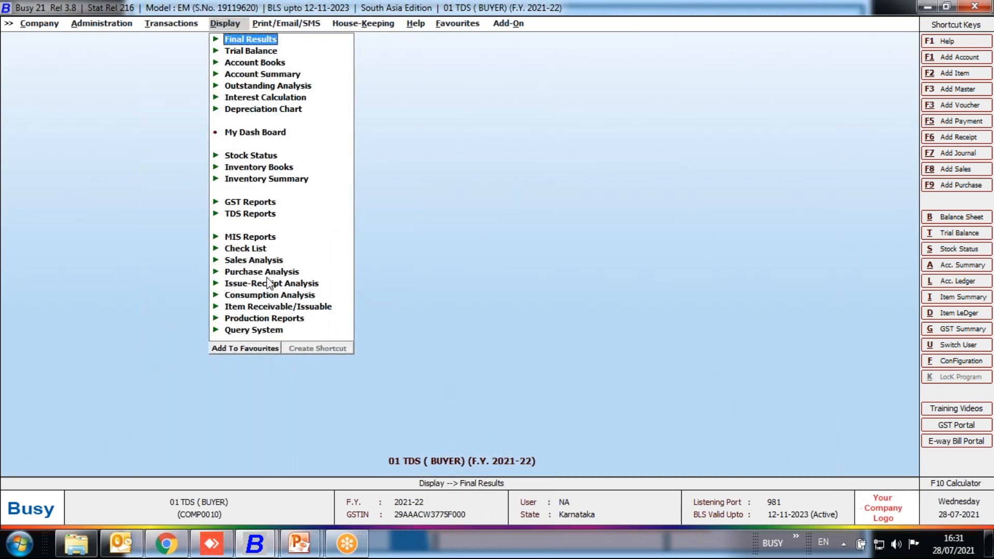
click(247, 204)
click(288, 227)
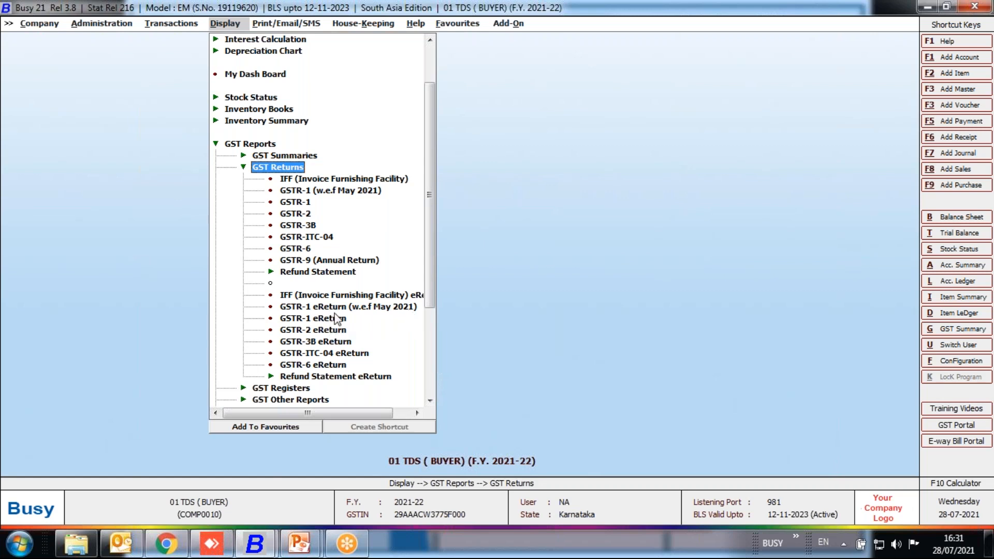
double_click(320, 307)
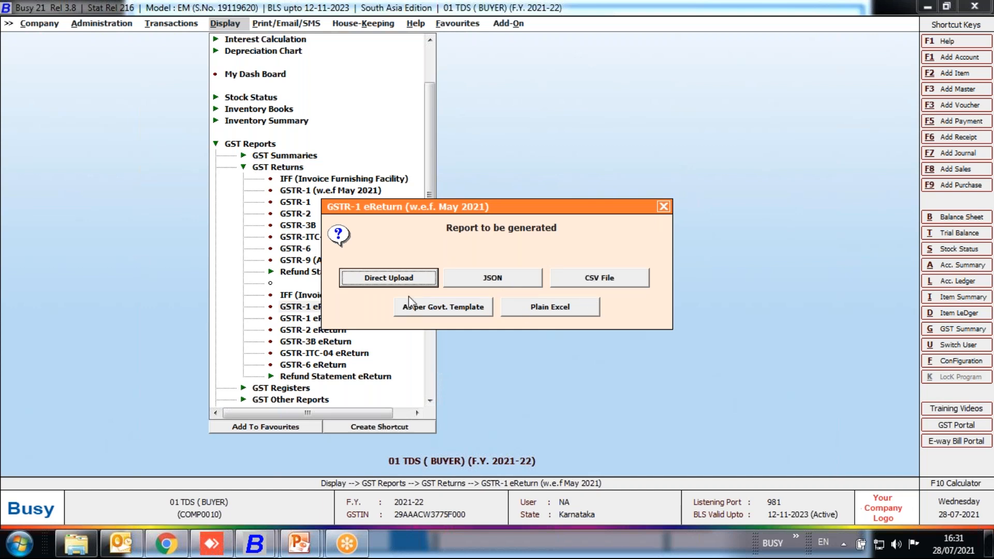
click(382, 279)
key(Return)
Set the eReturn period from 01-06-2021 to 30-06-2021 and keep the remaining options at their defaults.
text(1-6)
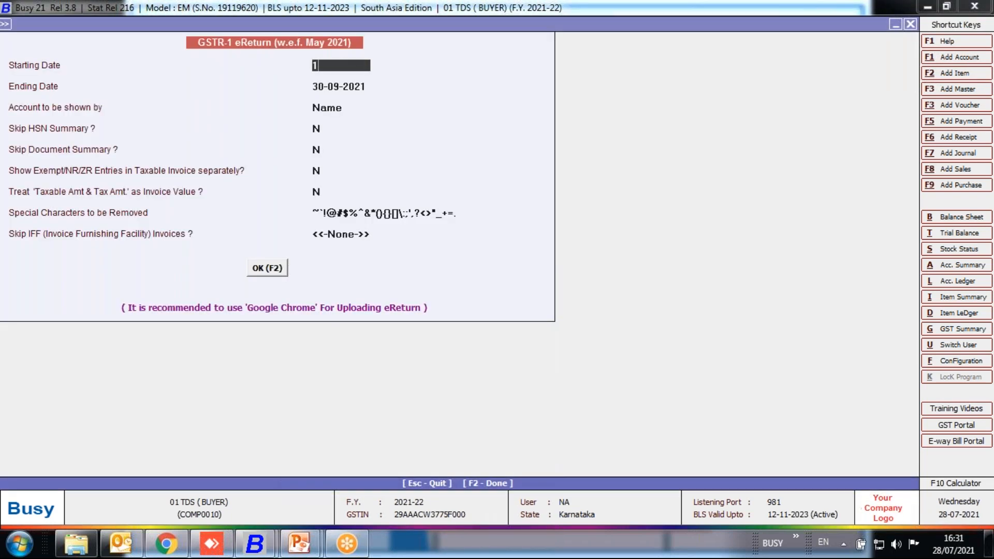
key(Return)
text(30-6)
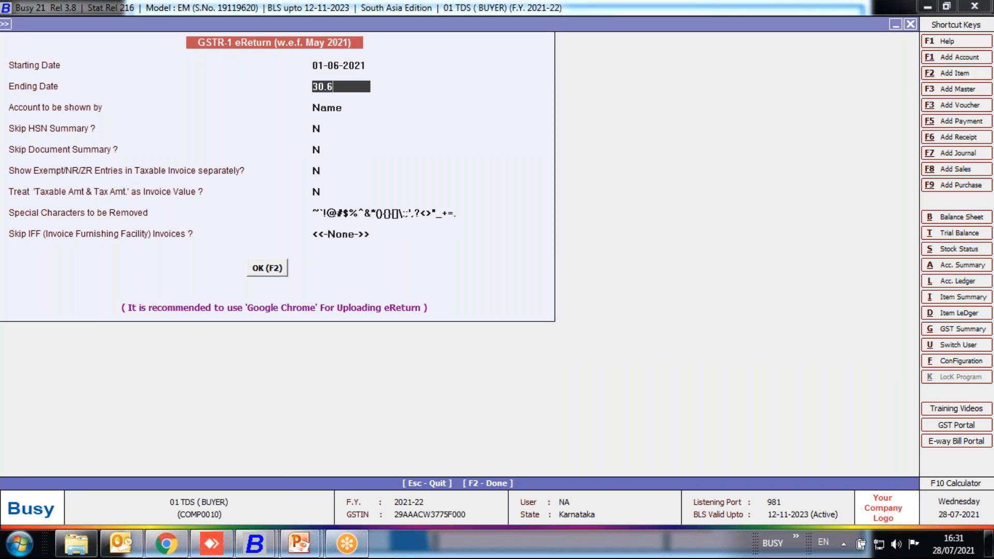
key(Return)
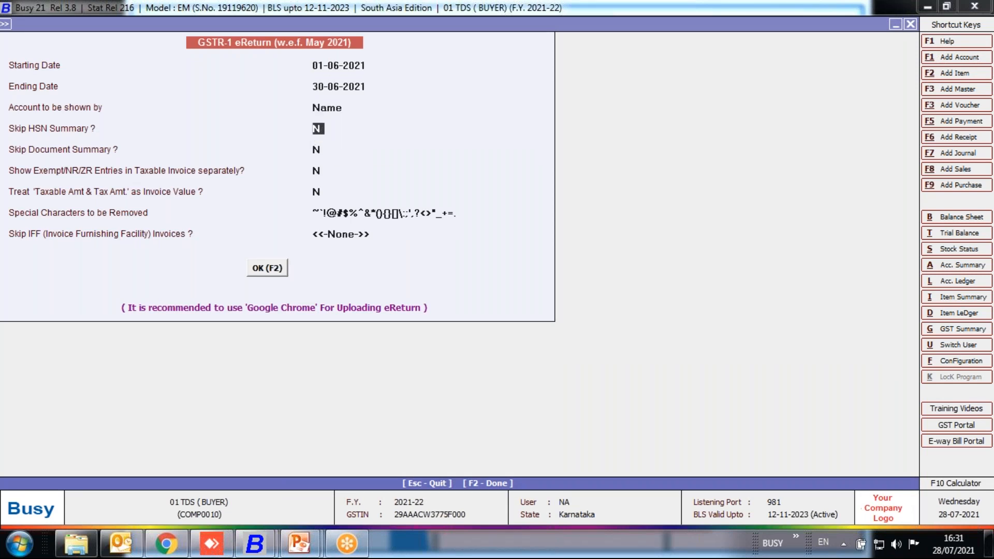
key(Return)
key(Return)
key(Return)
key(Return)
key(Return)
key(Return)
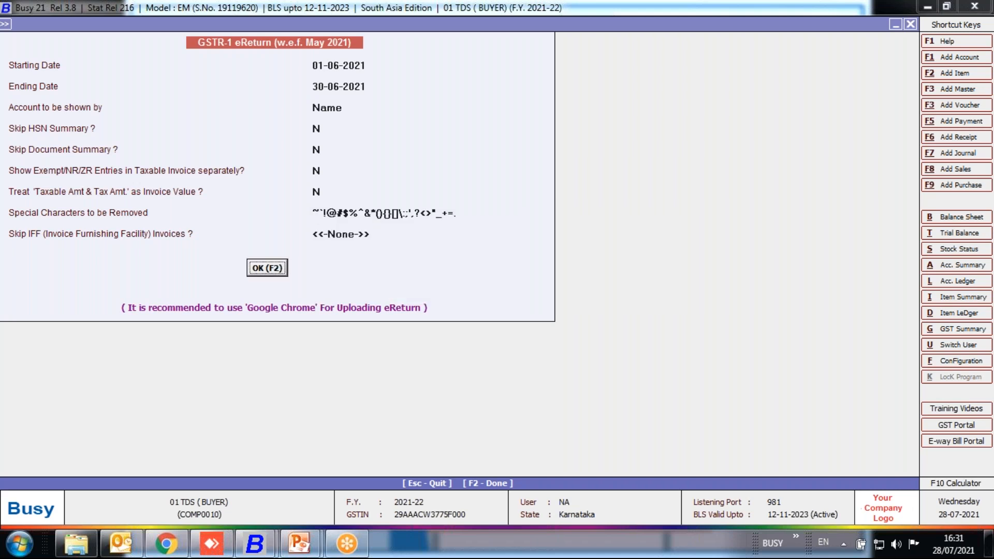
Proceed with the direct upload of the GSTR-1 return and agree to configure the GST portal user name.
key(Return)
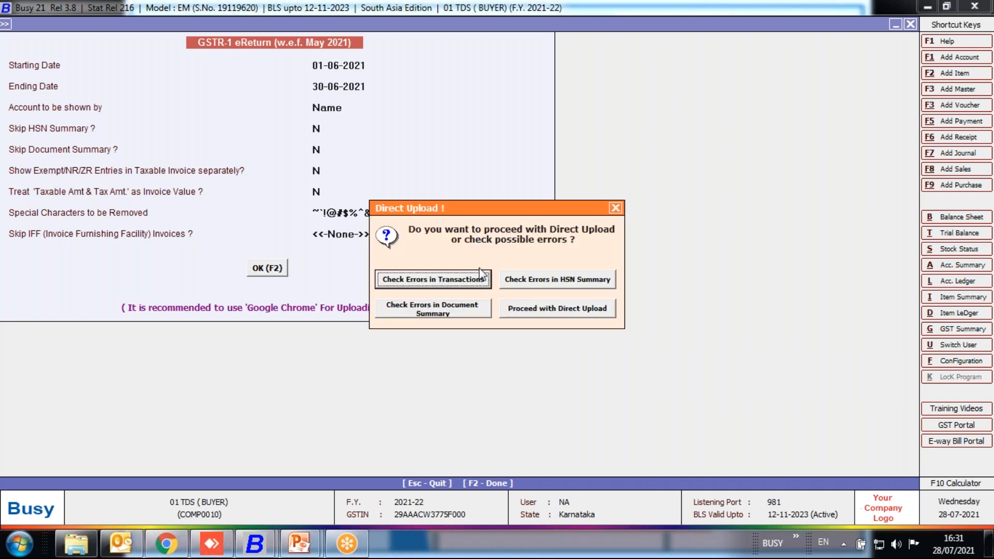
click(563, 309)
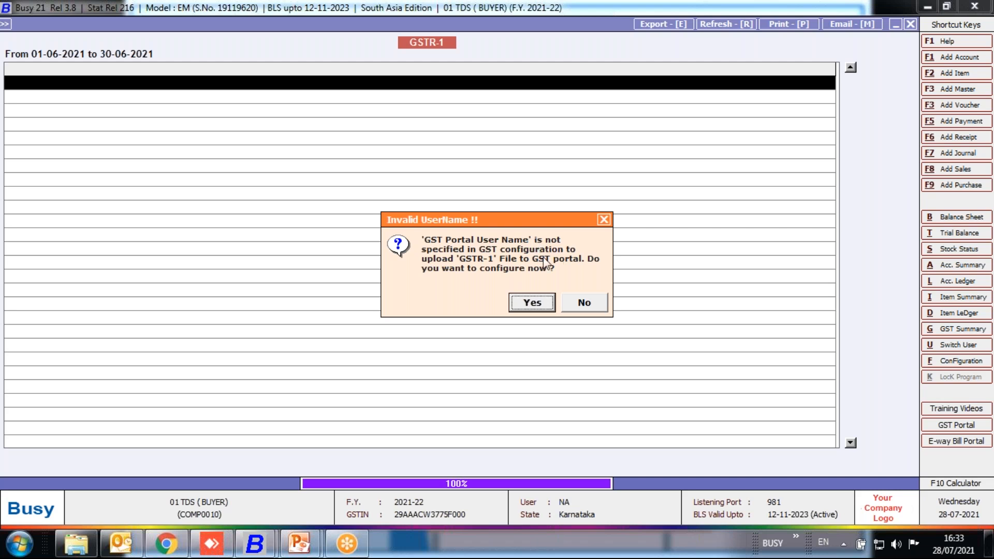
click(536, 304)
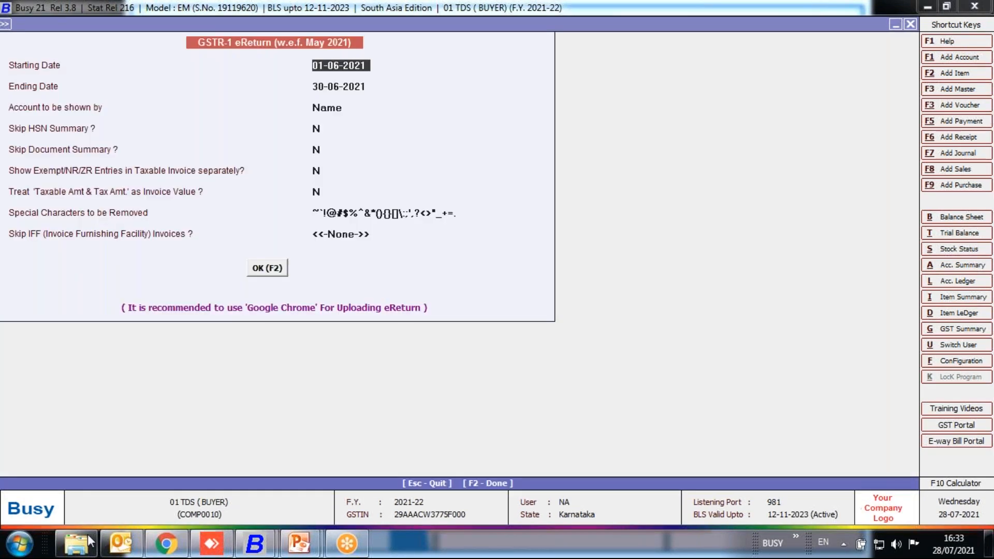
Switch to Windows Explorer and locate the June 2021 GSTR-1 JSON file in C:\BusyWin\UploadGSTR1Temp.
click(85, 548)
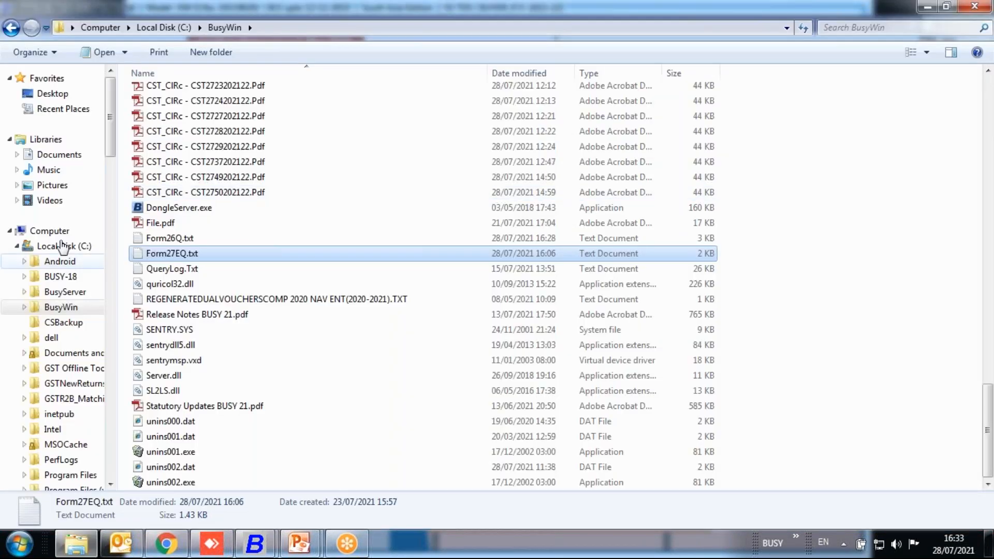
click(66, 246)
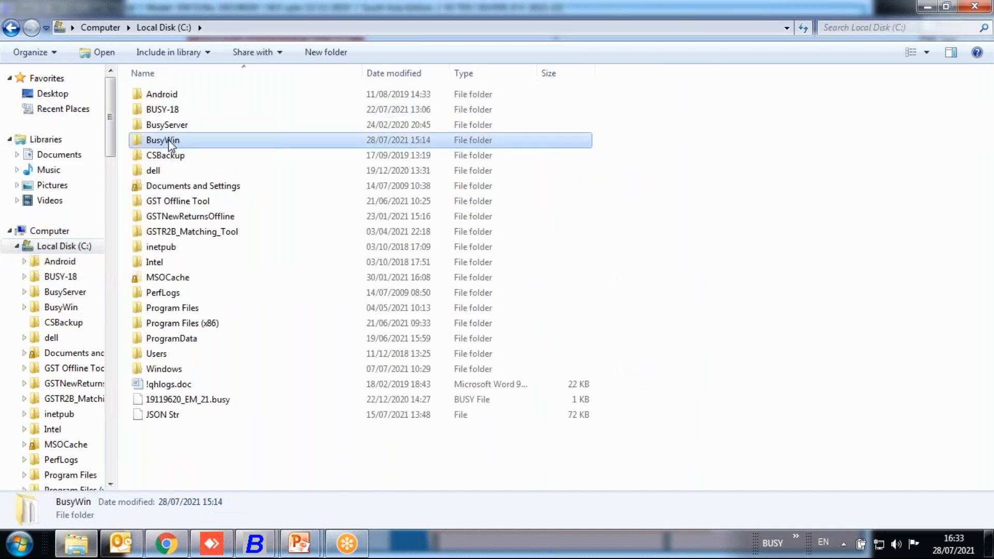
double_click(169, 140)
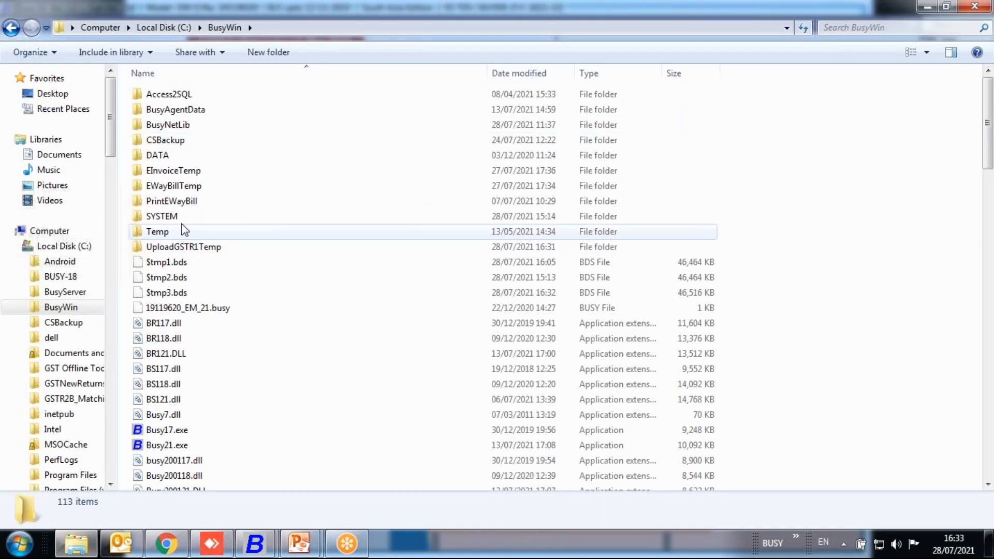
click(185, 248)
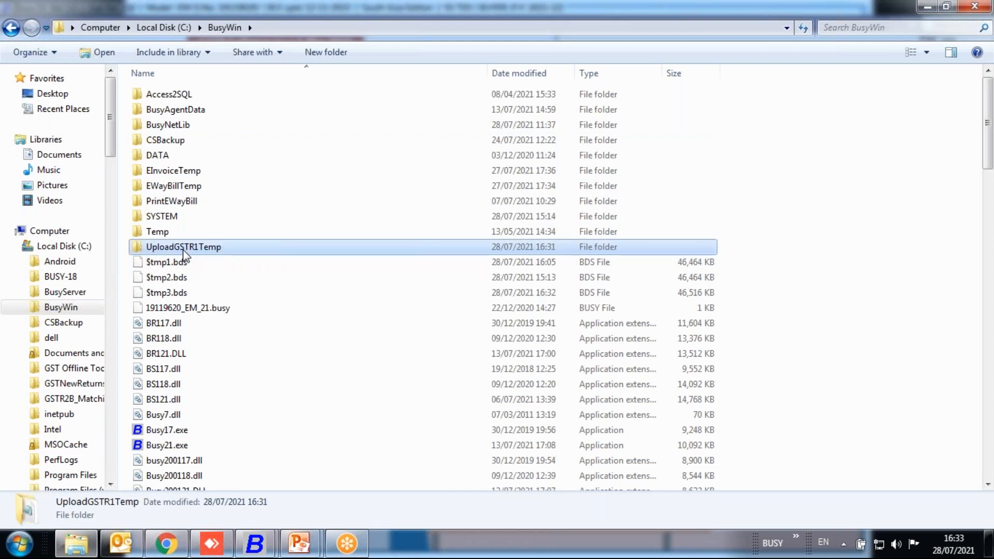
double_click(185, 248)
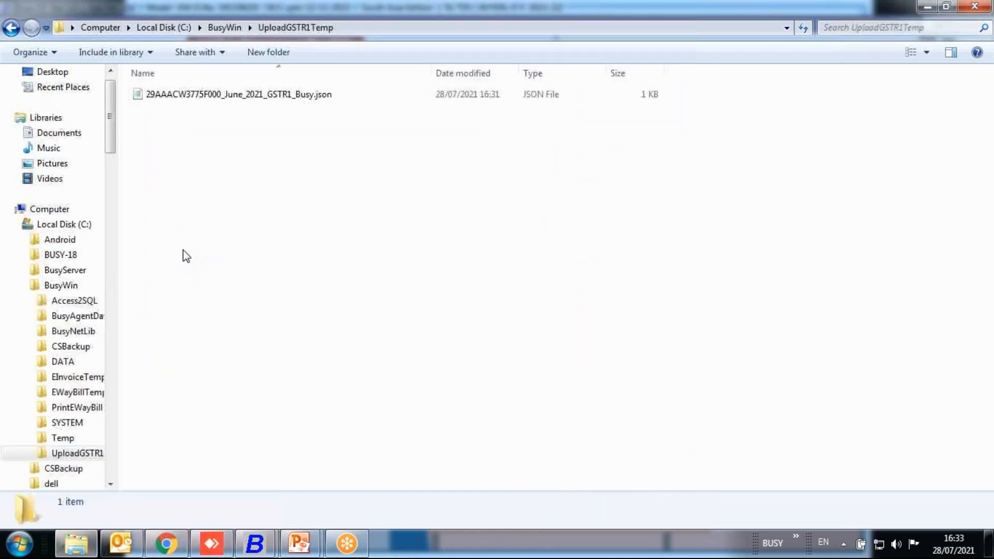
click(213, 95)
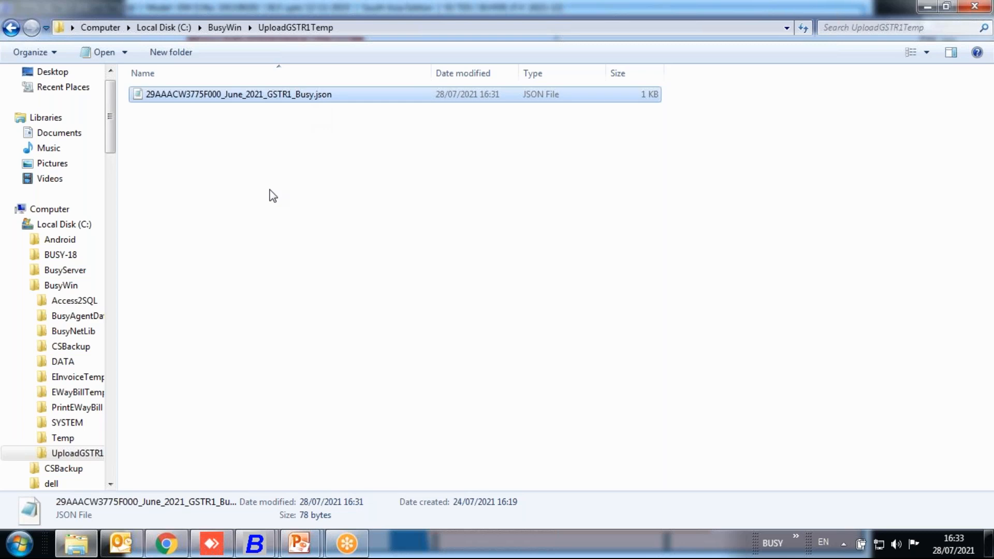
click(217, 137)
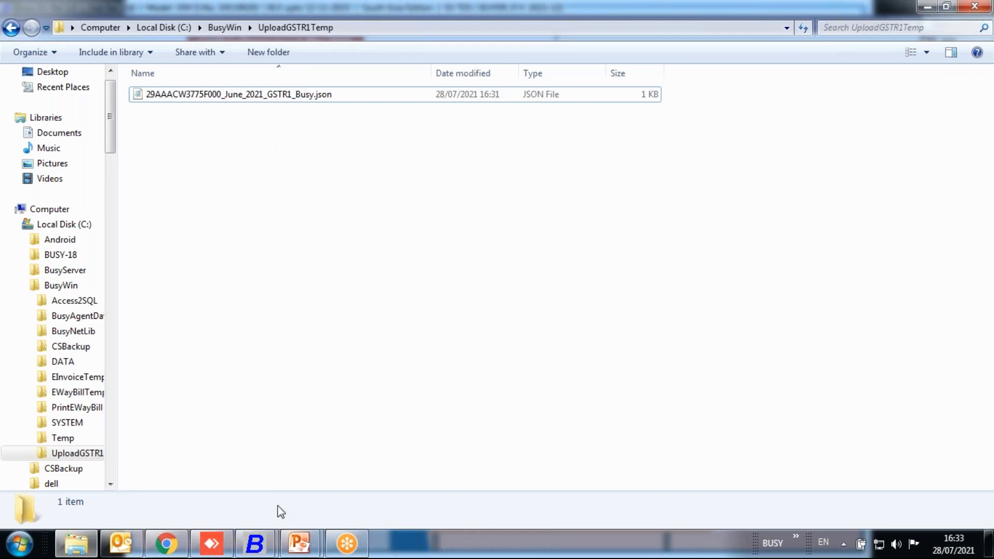
Switch back to Busy and close the GSTR-1 eReturn options.
mouse_move(255, 543)
click(343, 472)
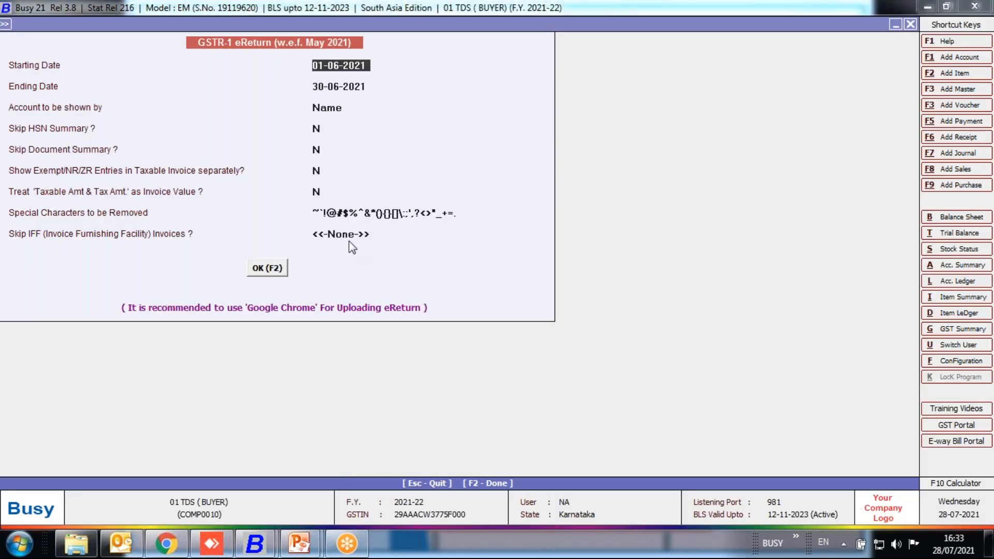
key(Escape)
key(Escape)
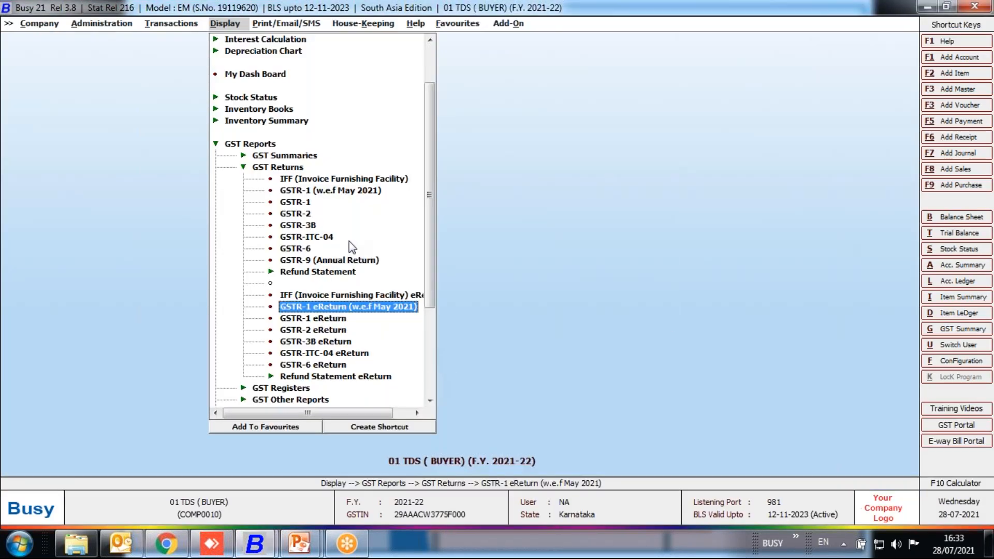
Examine the reports under GST Returns, view the options of the older GSTR-1 report and close them.
key(Up)
key(Up)
key(Up)
key(Up)
key(Up)
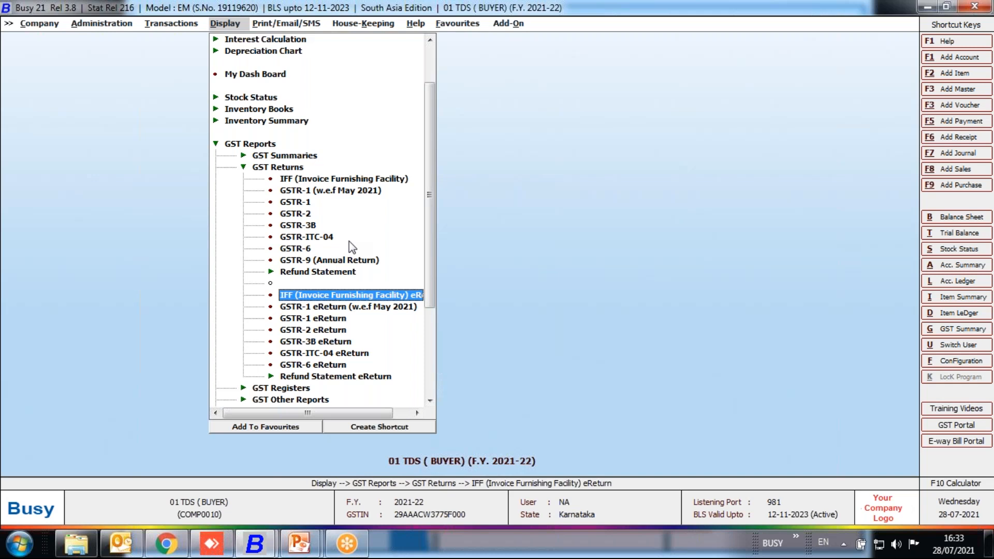
key(Up)
key(Up)
key(Up)
key(Up)
key(Up)
key(Down)
key(Up)
key(Down)
key(Up)
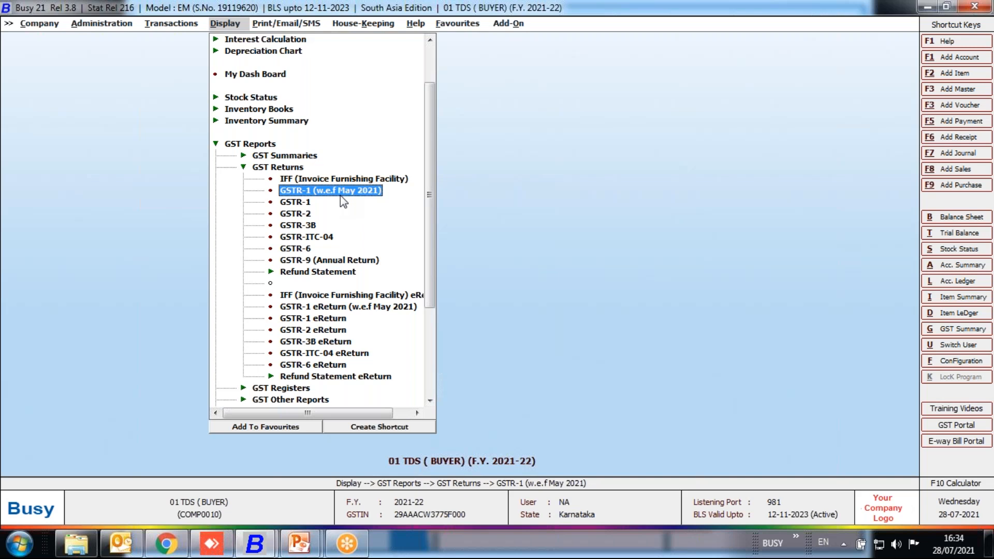
double_click(304, 204)
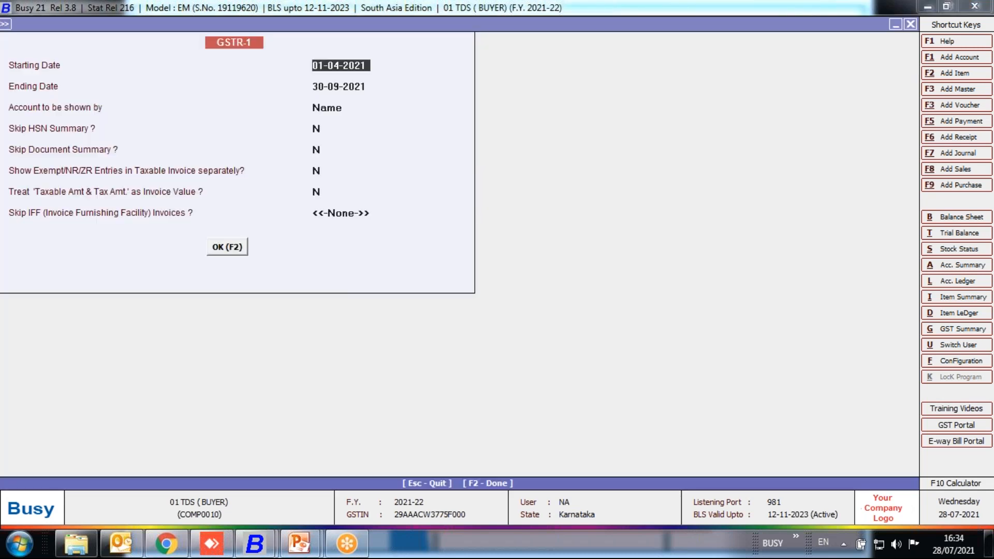
key(Escape)
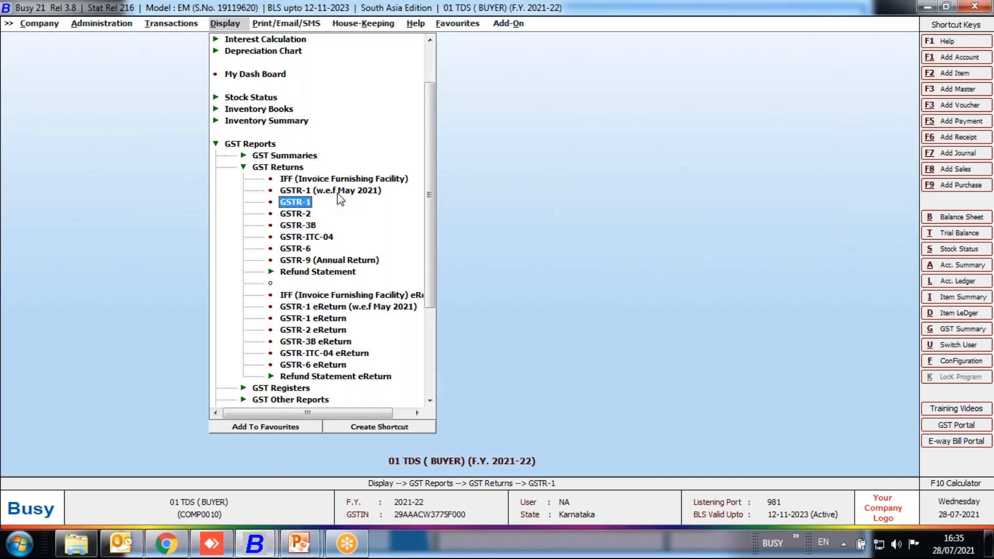
Collapse the GST Reports group and switch to the PowerPoint slide show.
double_click(278, 167)
double_click(254, 203)
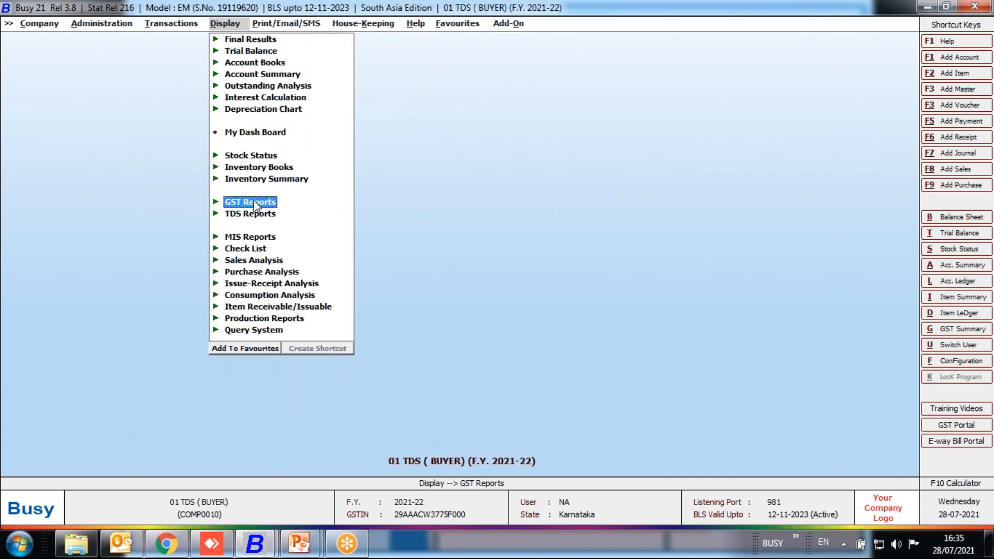
click(305, 545)
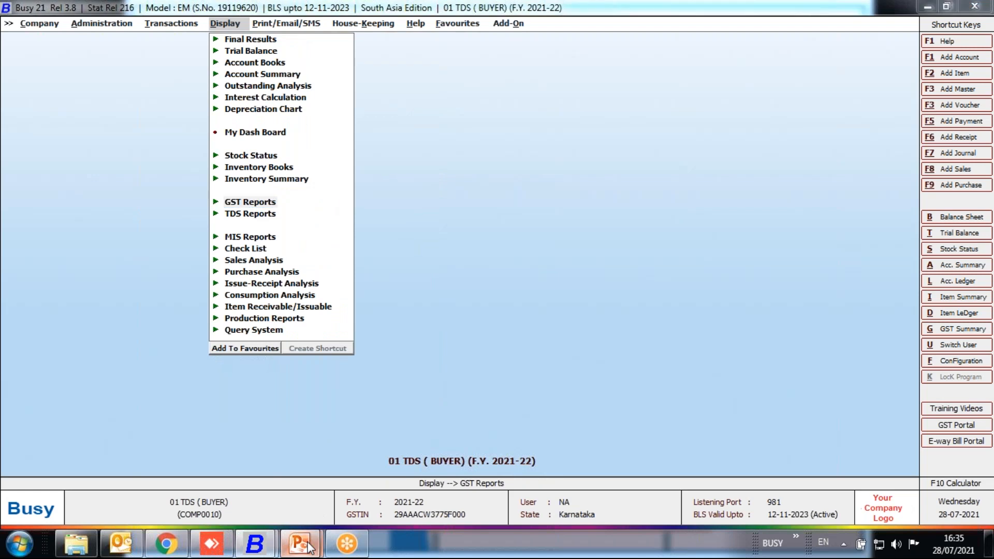
click(381, 469)
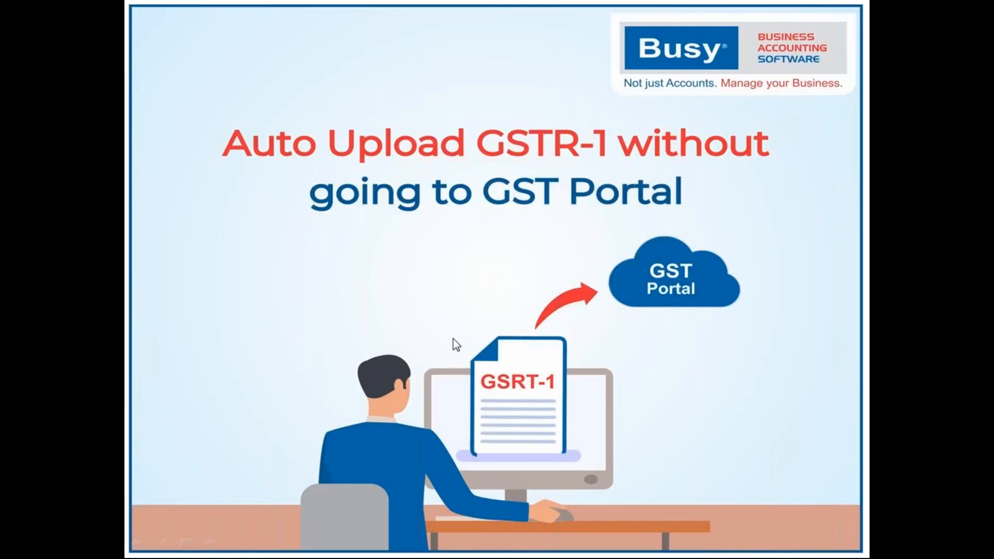